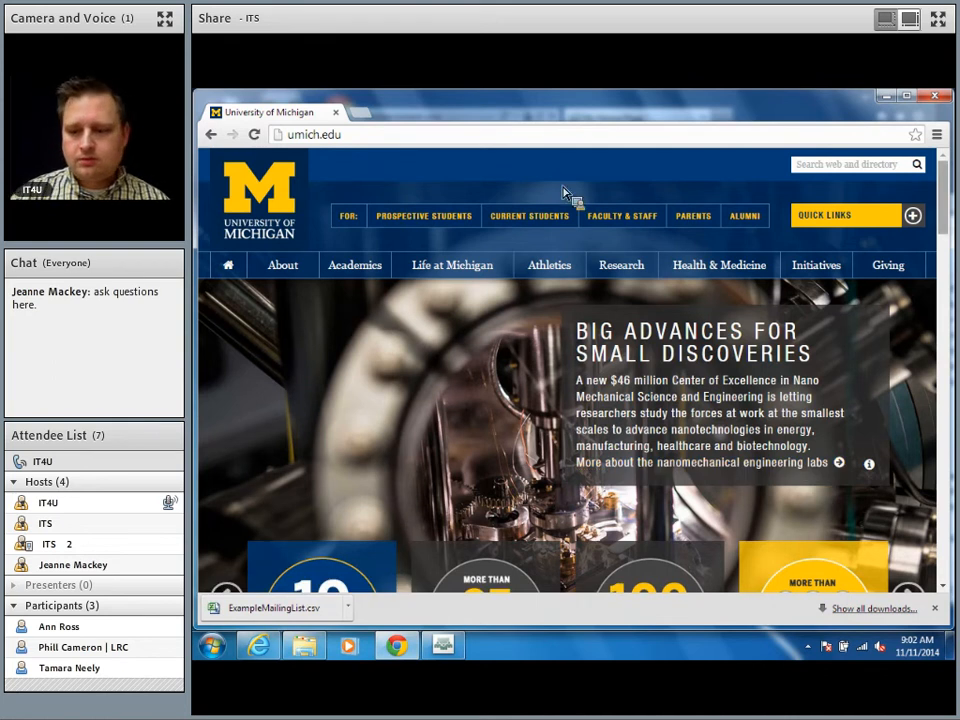
Step: Close the downloads bar and load umich.qualtrics.com to reach the My Surveys page
click(934, 608)
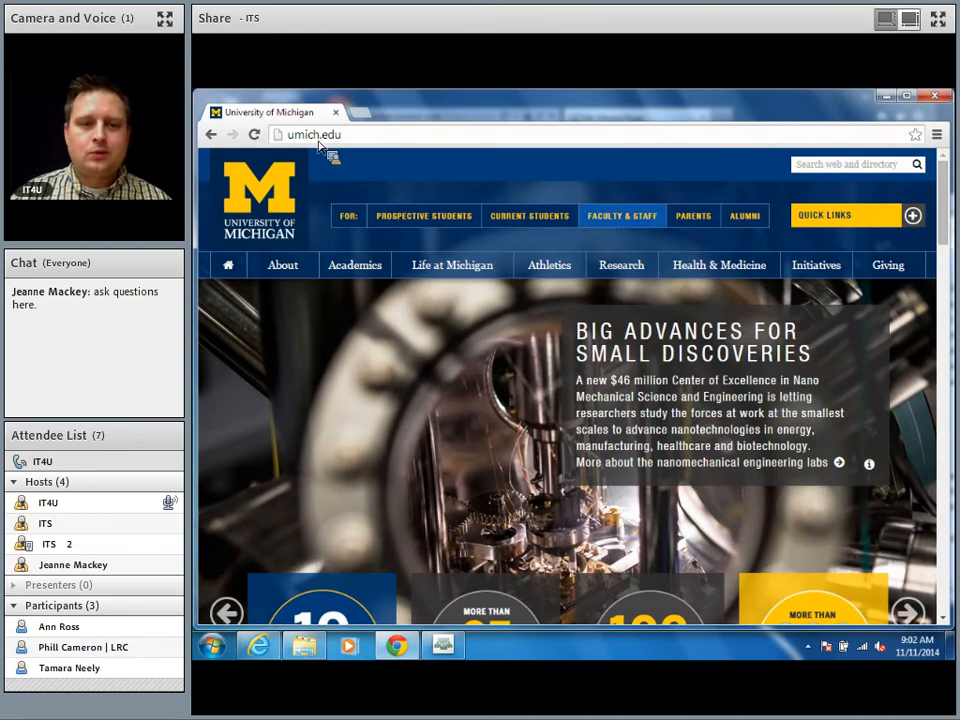
click(374, 137)
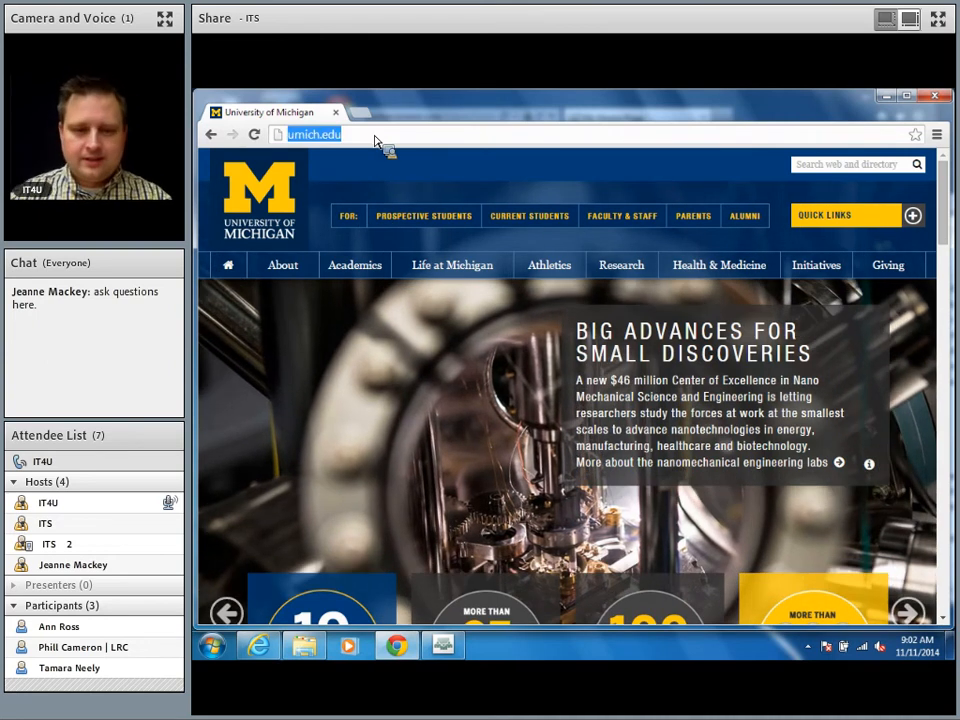
text(umich.qualtrics.com)
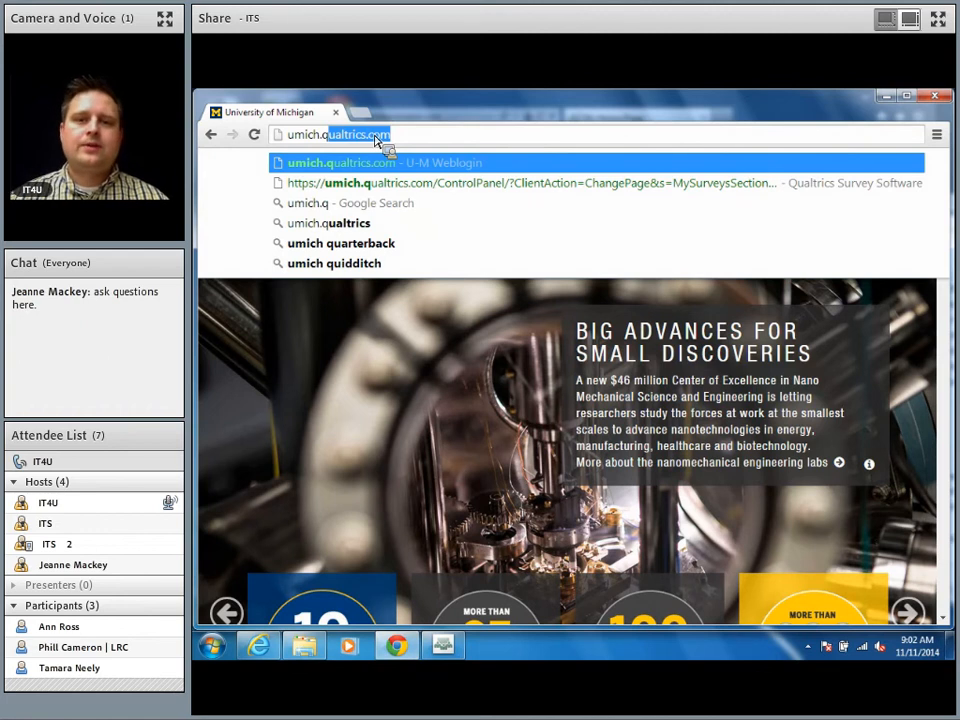
key(Return)
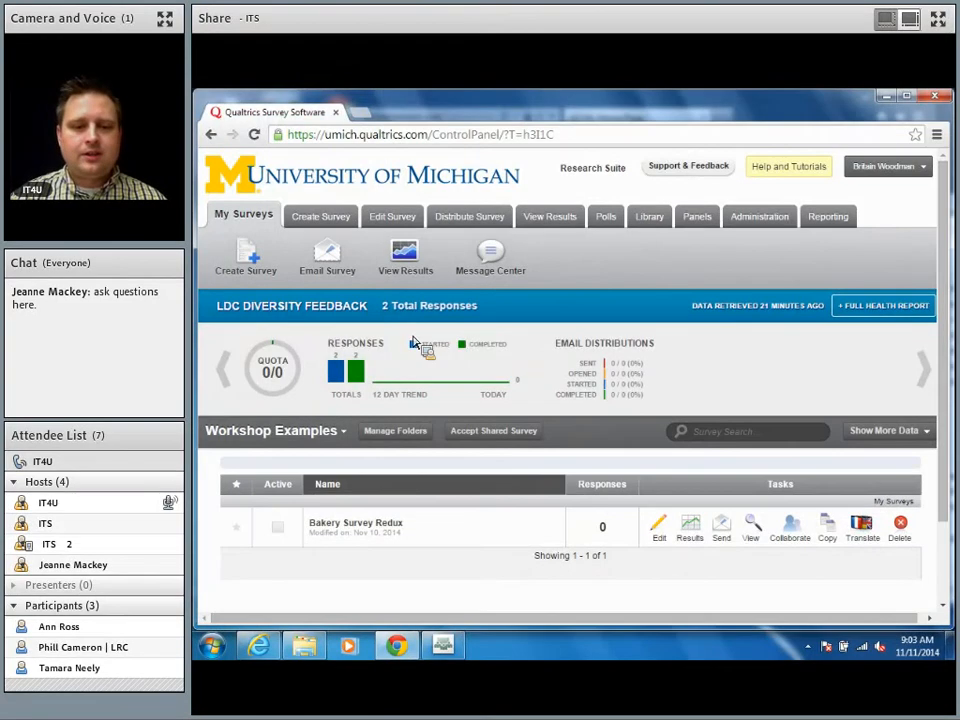
click(933, 380)
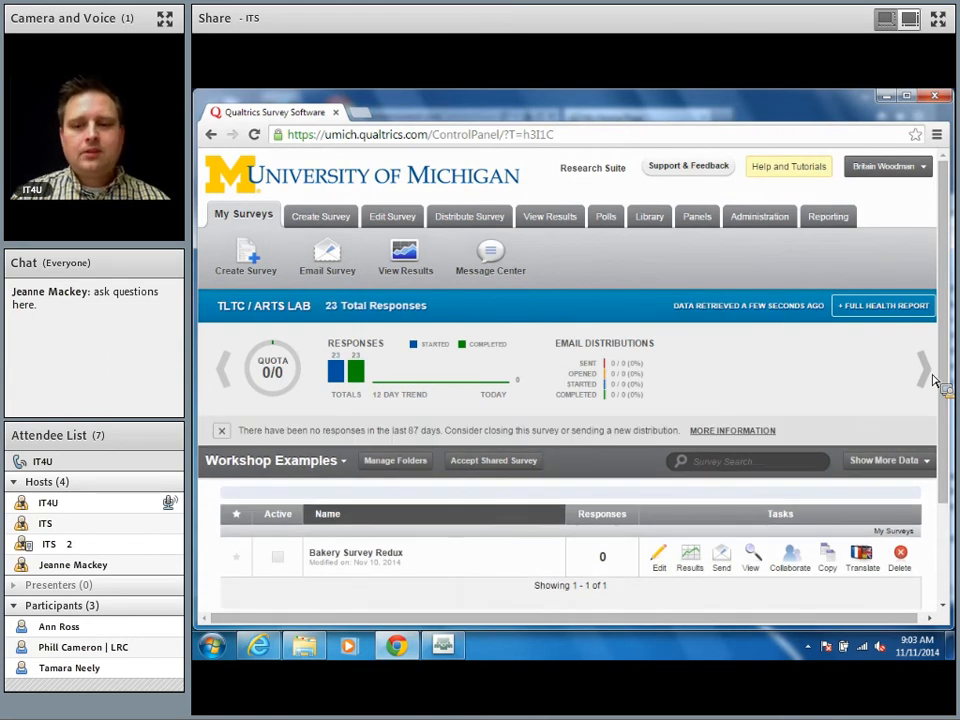
click(933, 380)
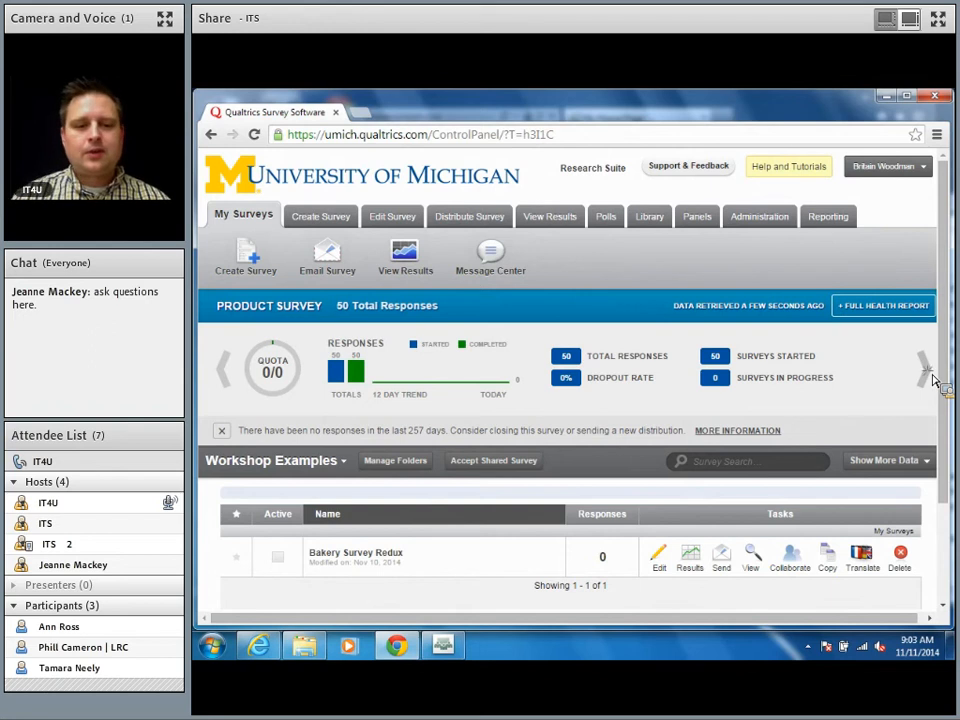
click(933, 380)
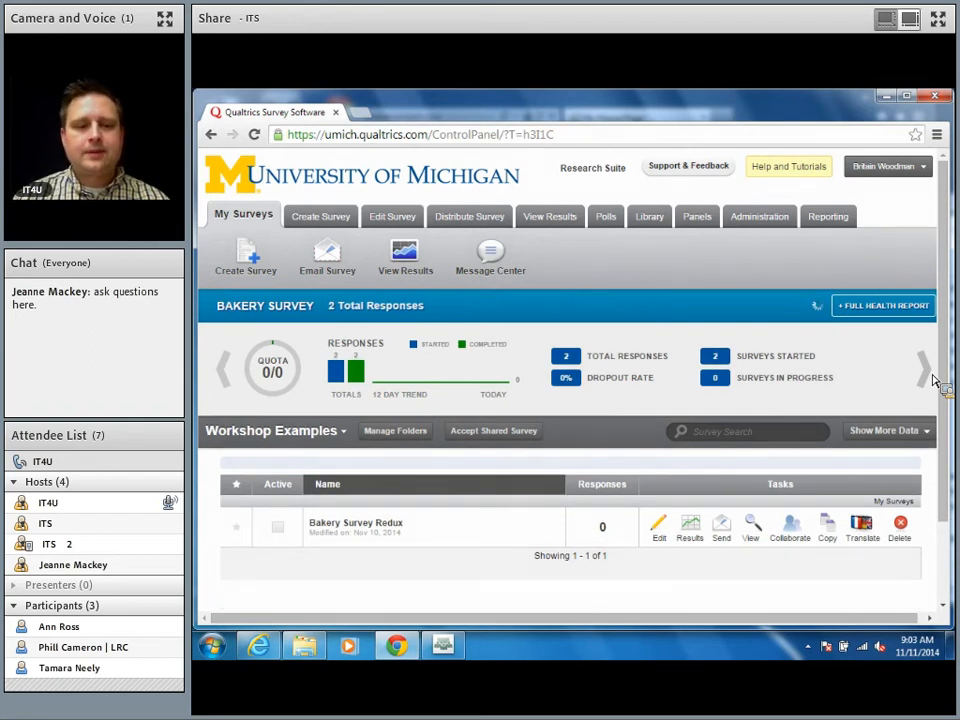
click(933, 380)
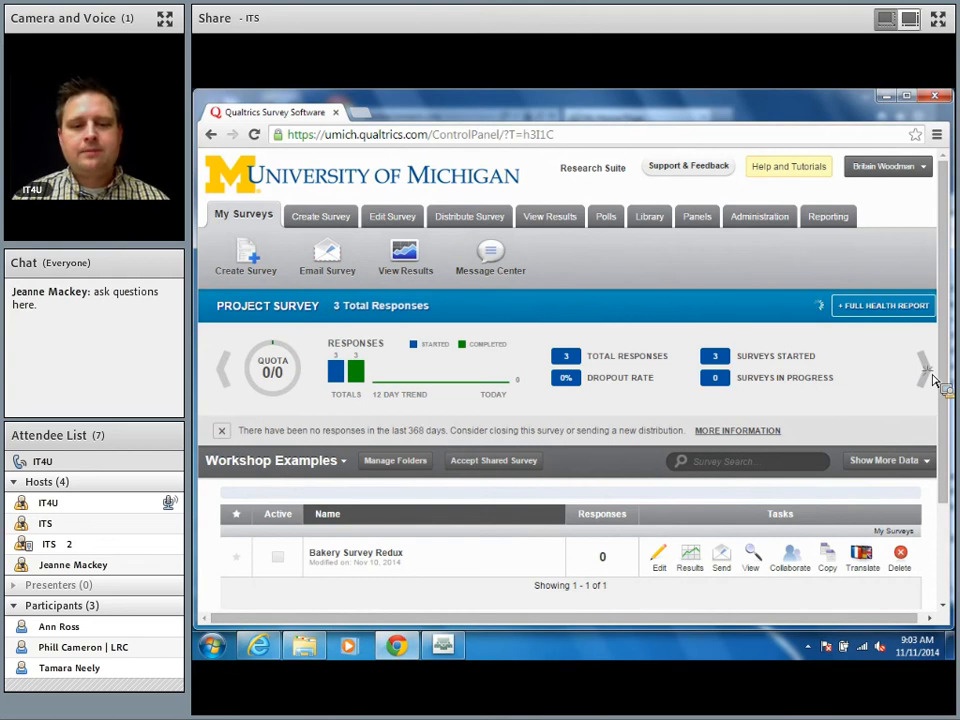
click(933, 380)
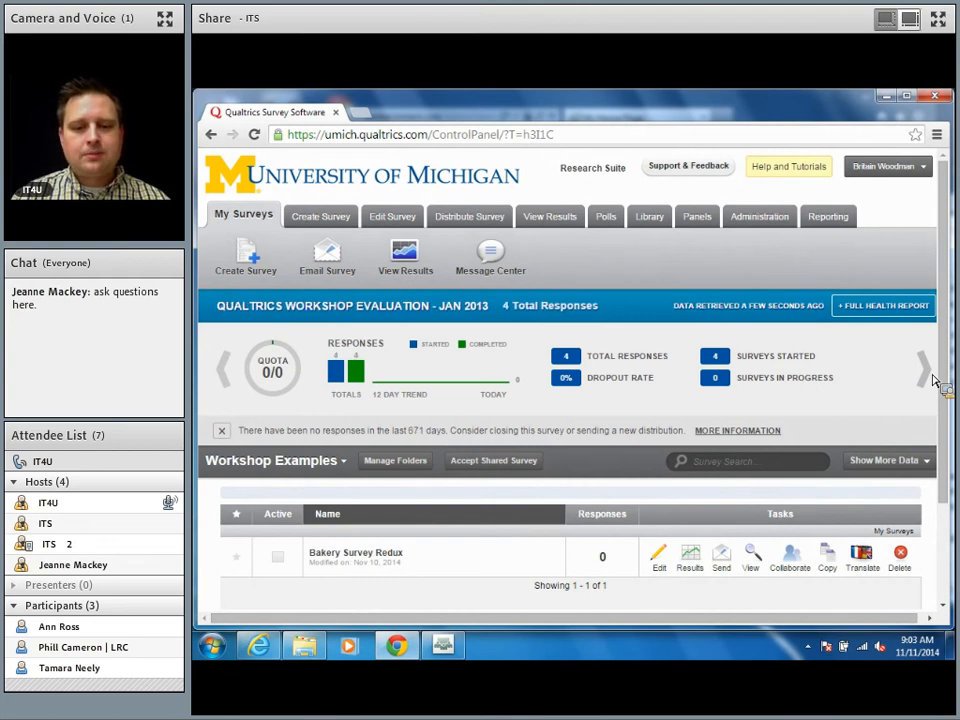
click(933, 380)
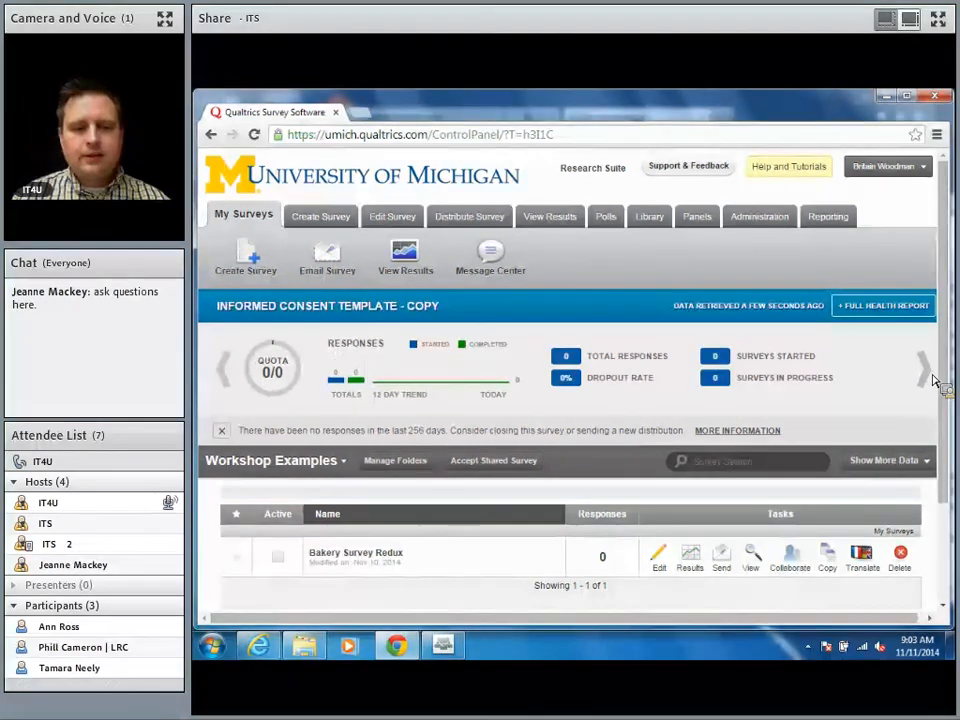
click(933, 380)
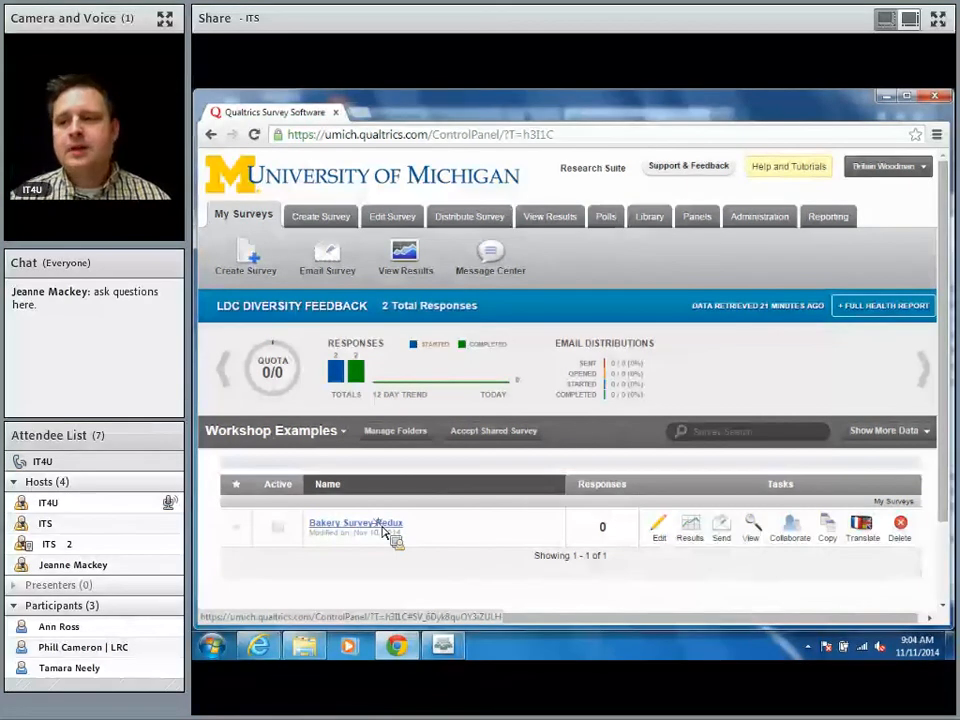
Step: Open Bakery Survey Redux in the editor and scroll through Q1–Q5, their skip and display logic
click(383, 527)
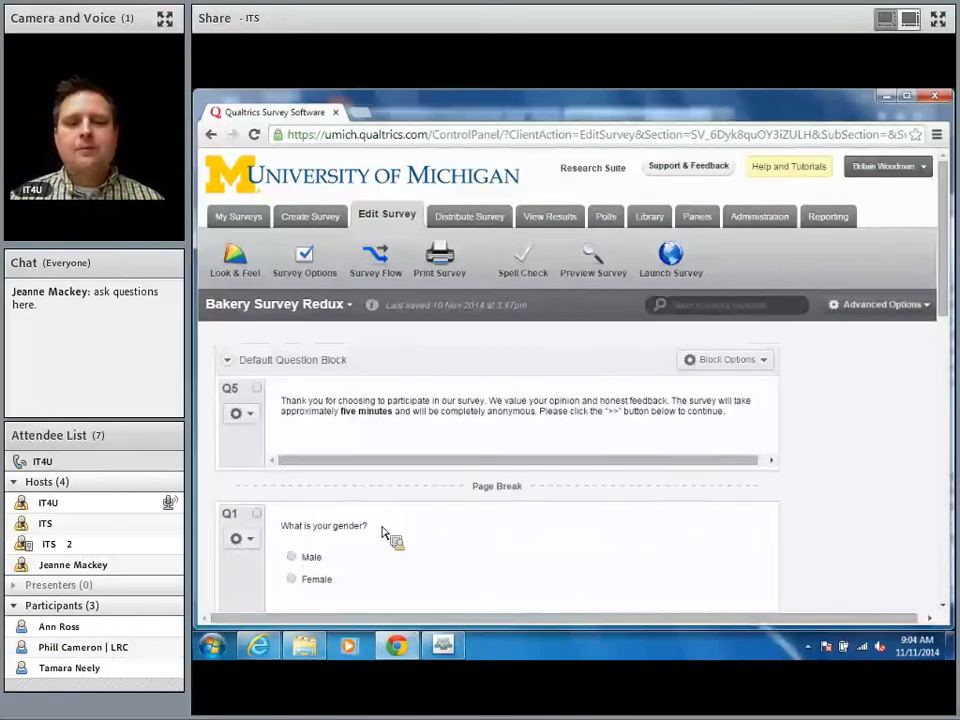
scroll(385, 533, down, 3)
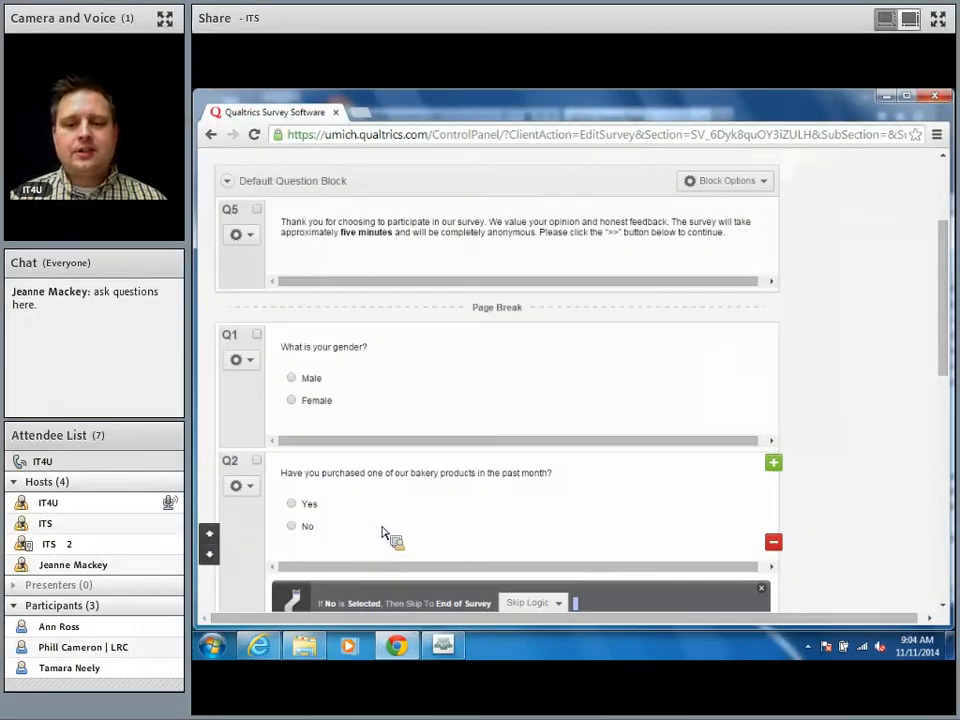
scroll(385, 533, down, 3)
scroll(385, 533, down, 4)
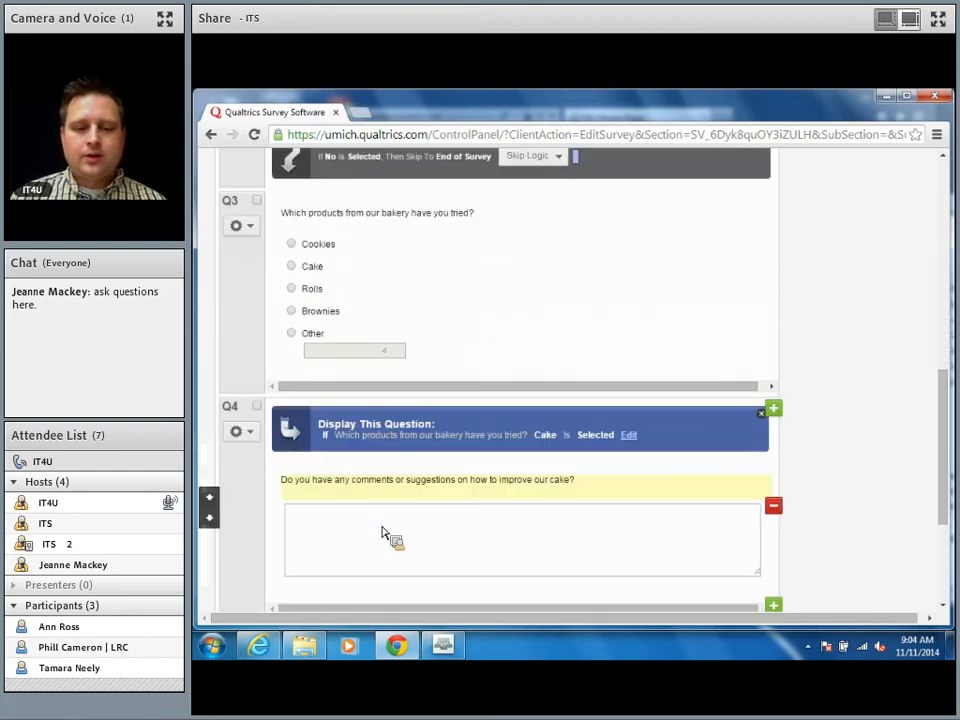
scroll(385, 533, down, 1)
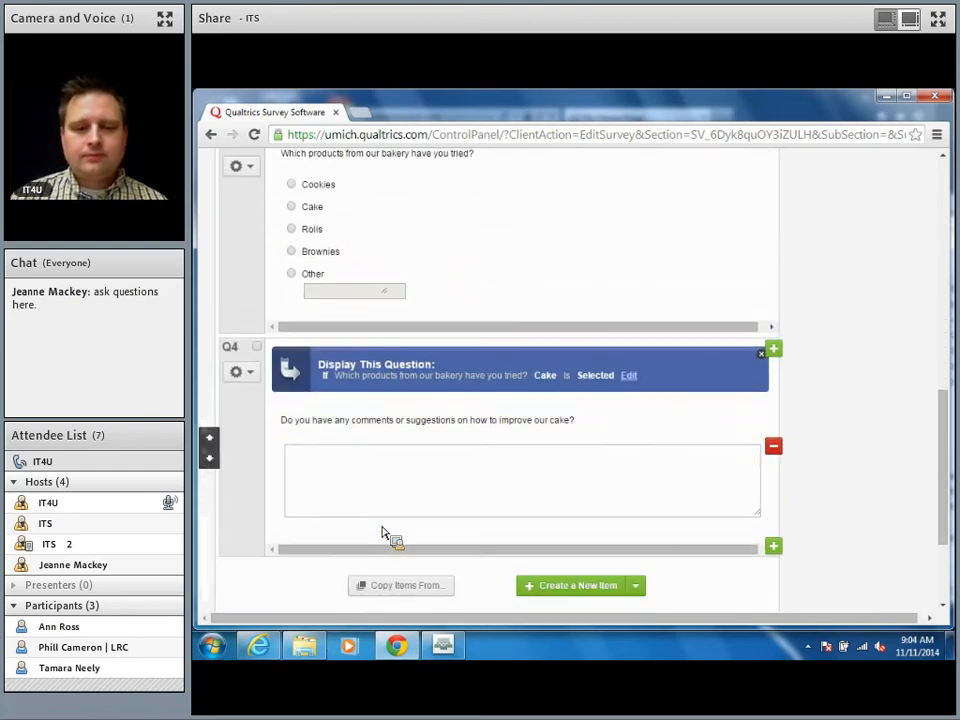
scroll(385, 533, up, 7)
scroll(385, 533, up, 3)
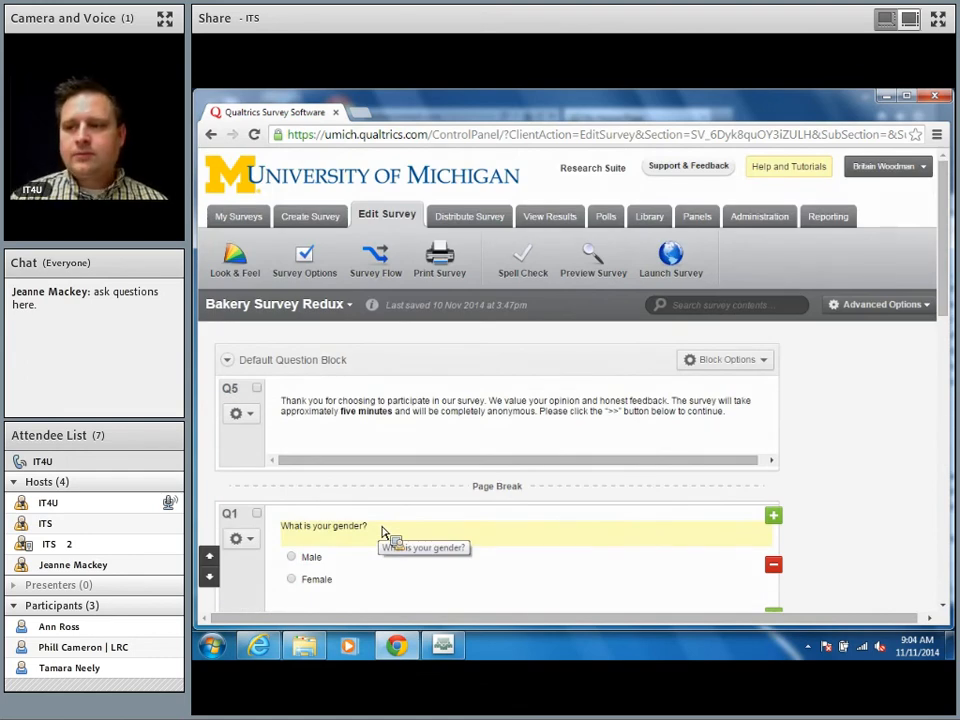
scroll(385, 533, down, 1)
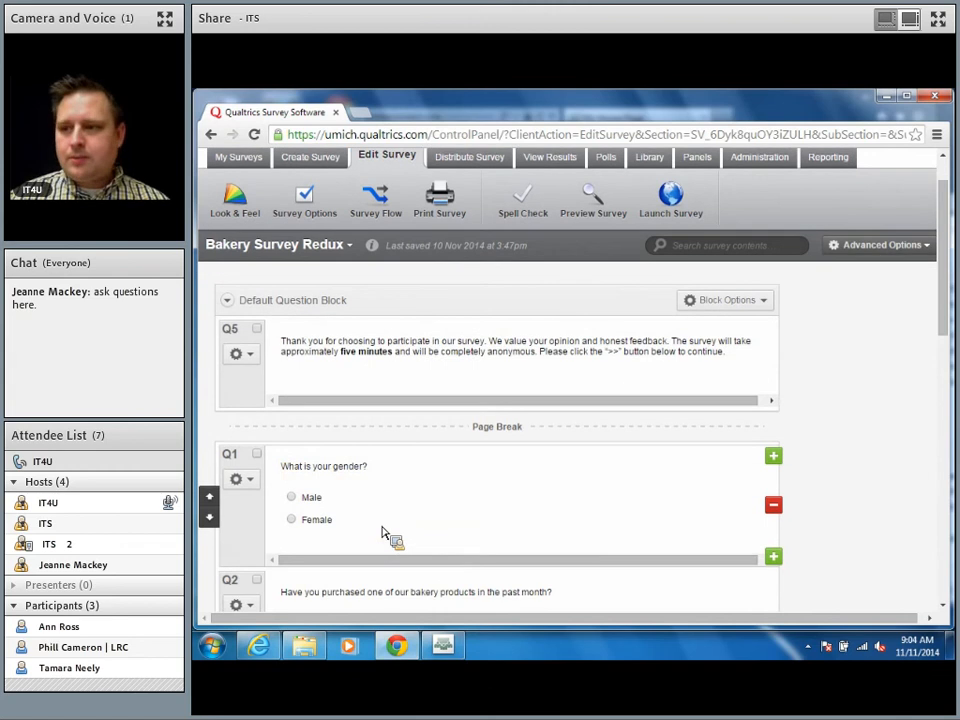
scroll(385, 533, down, 1)
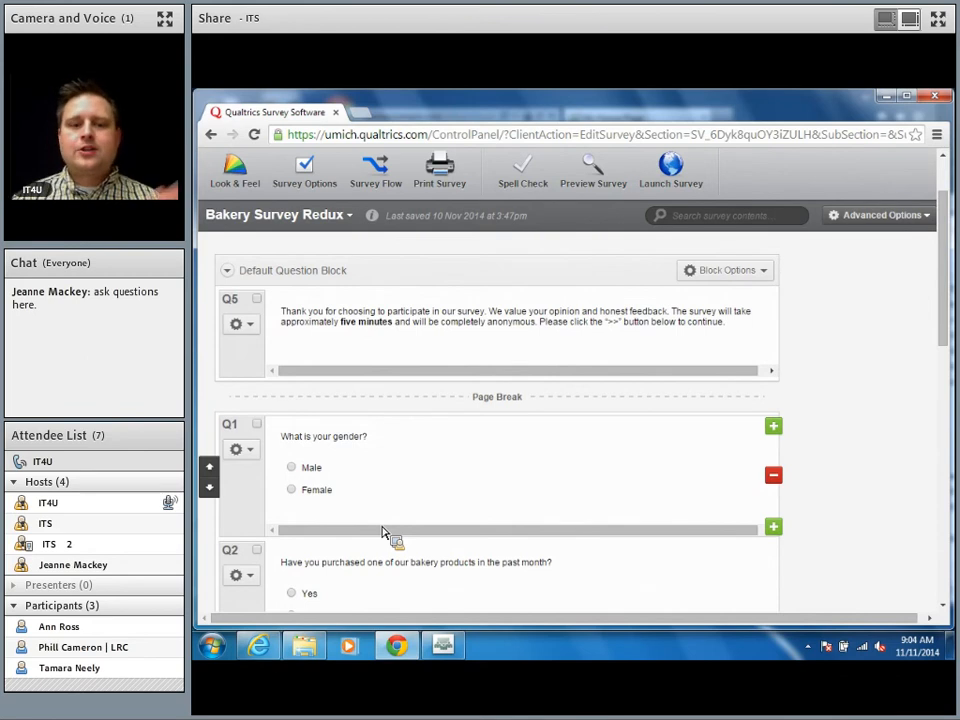
scroll(383, 533, down, 2)
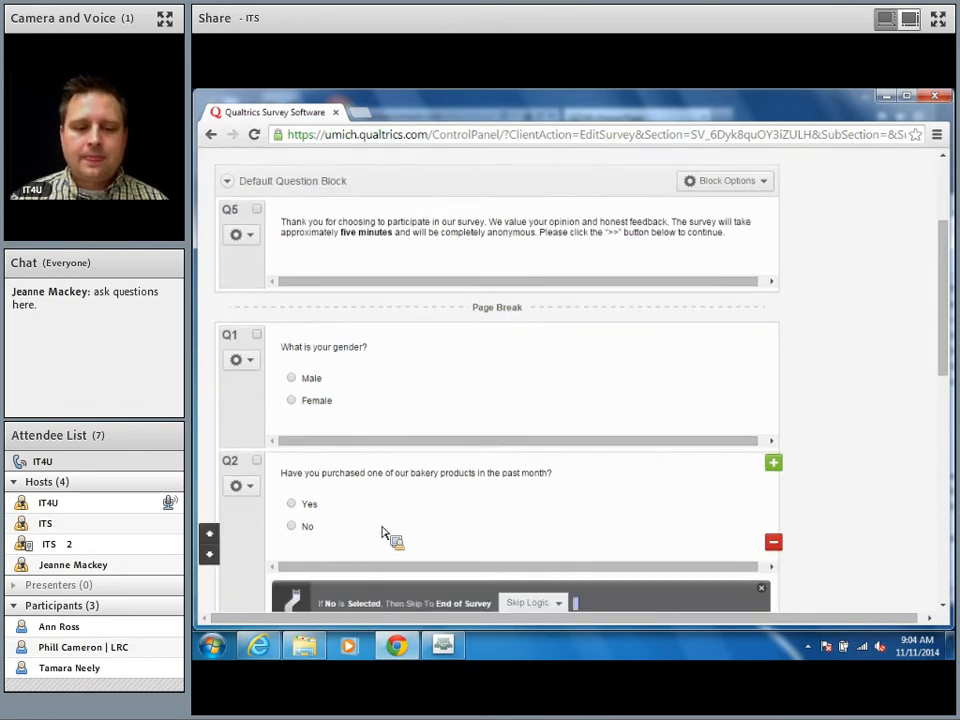
scroll(383, 533, down, 7)
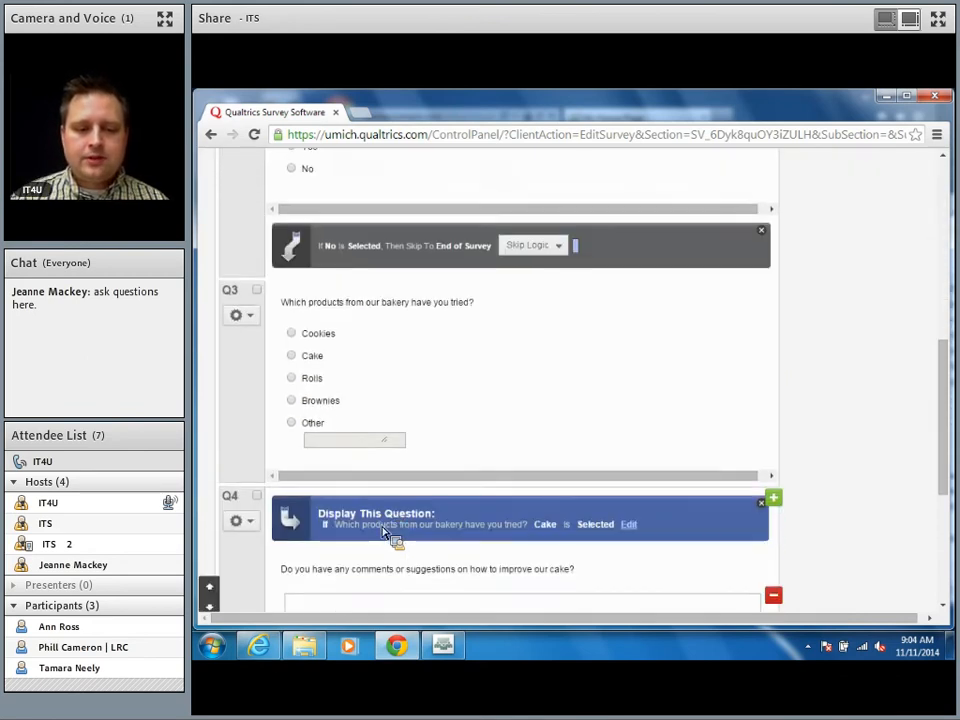
scroll(383, 533, down, 2)
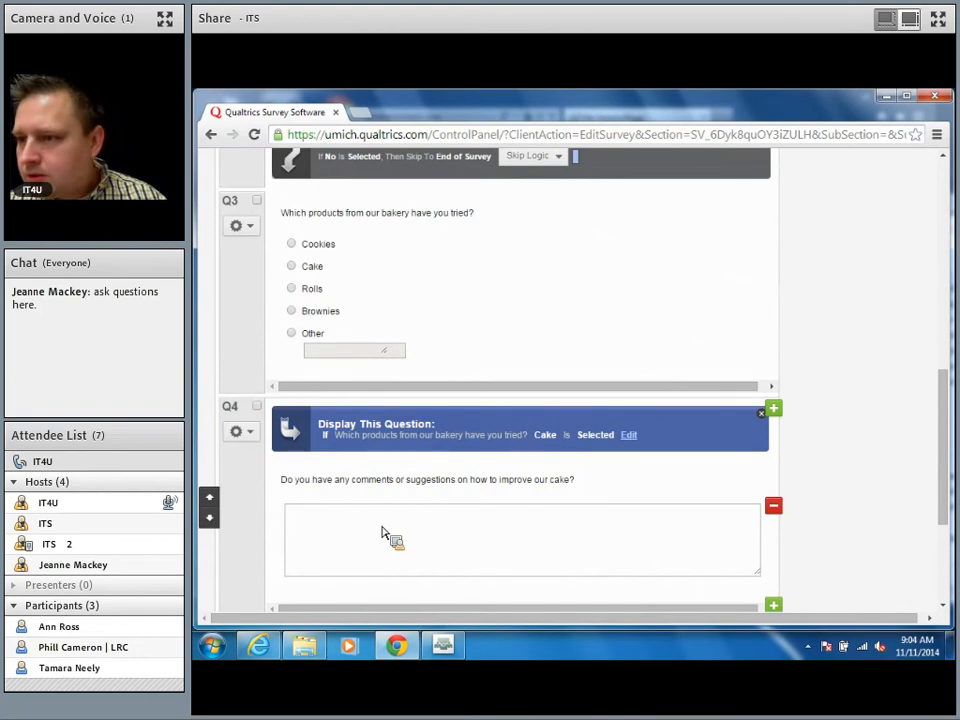
scroll(383, 533, down, 2)
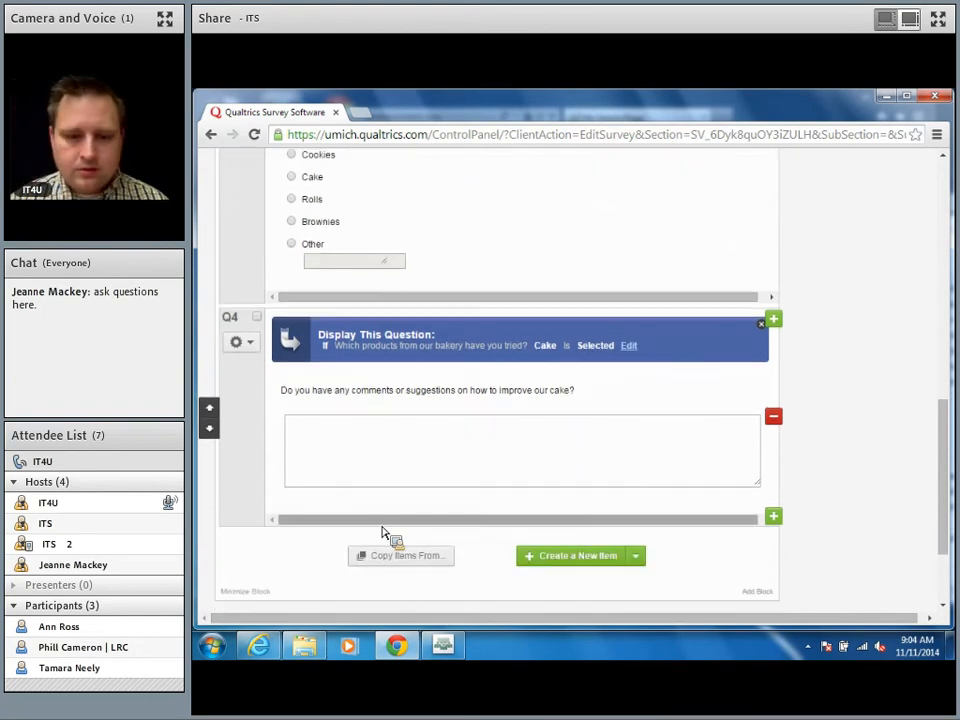
scroll(383, 533, up, 3)
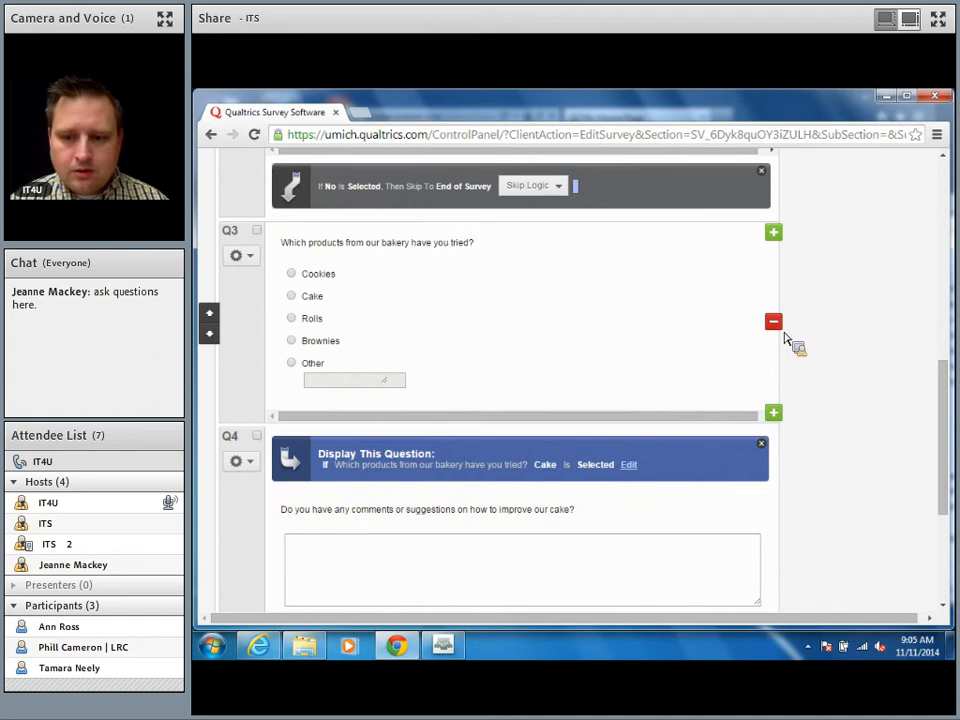
Step: Insert a question below Q3 reading 'Which products from our bakery have you tried?'
click(773, 413)
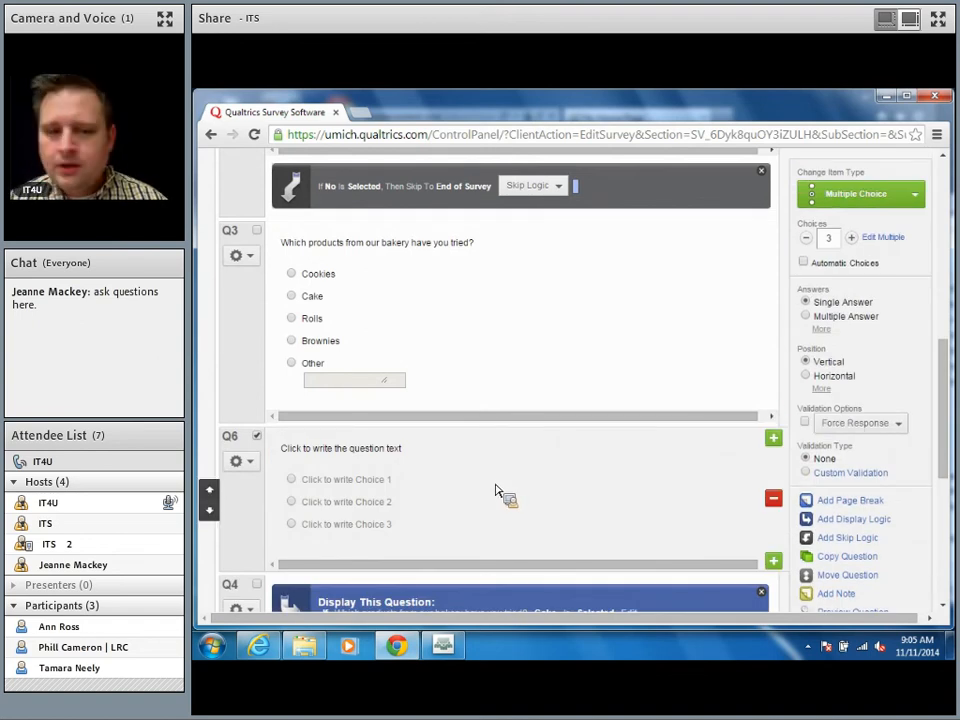
click(347, 447)
text(W)
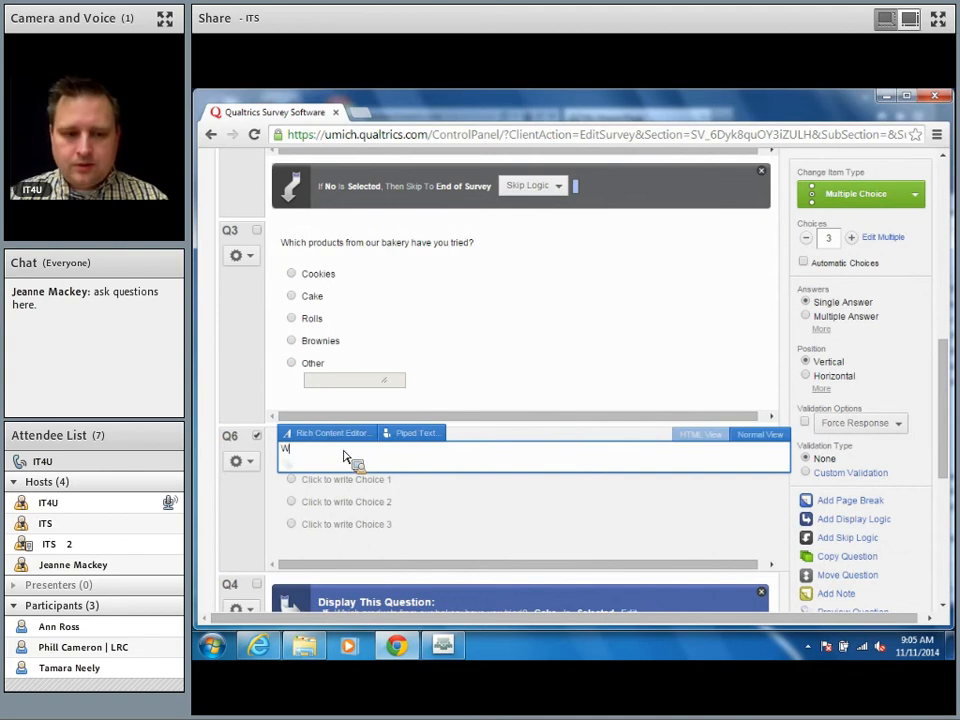
text(hich products fro)
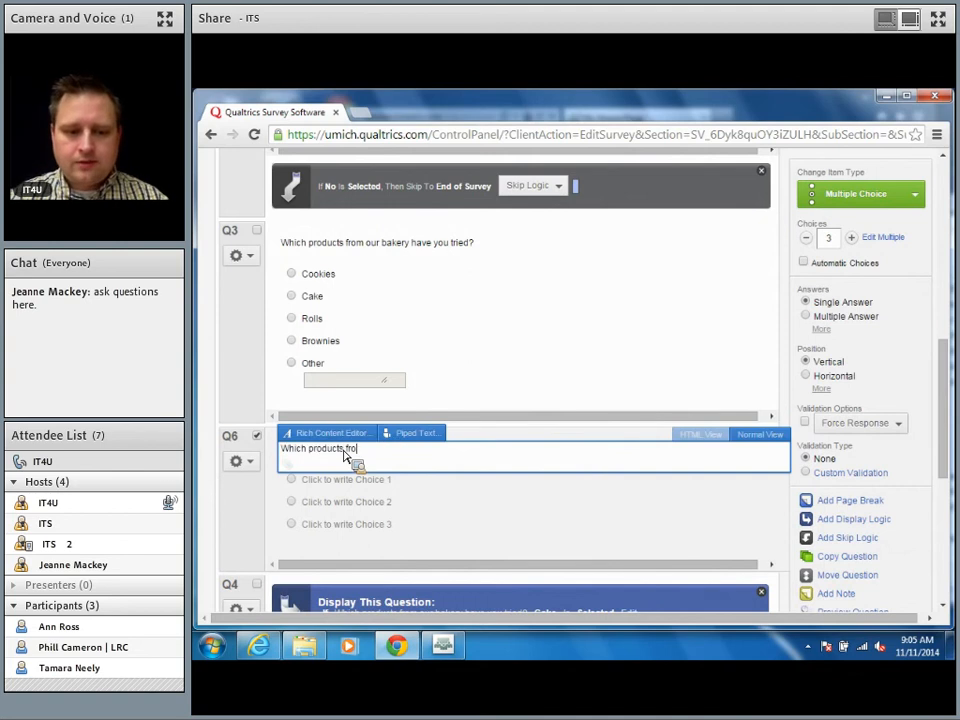
text(m our bakery h)
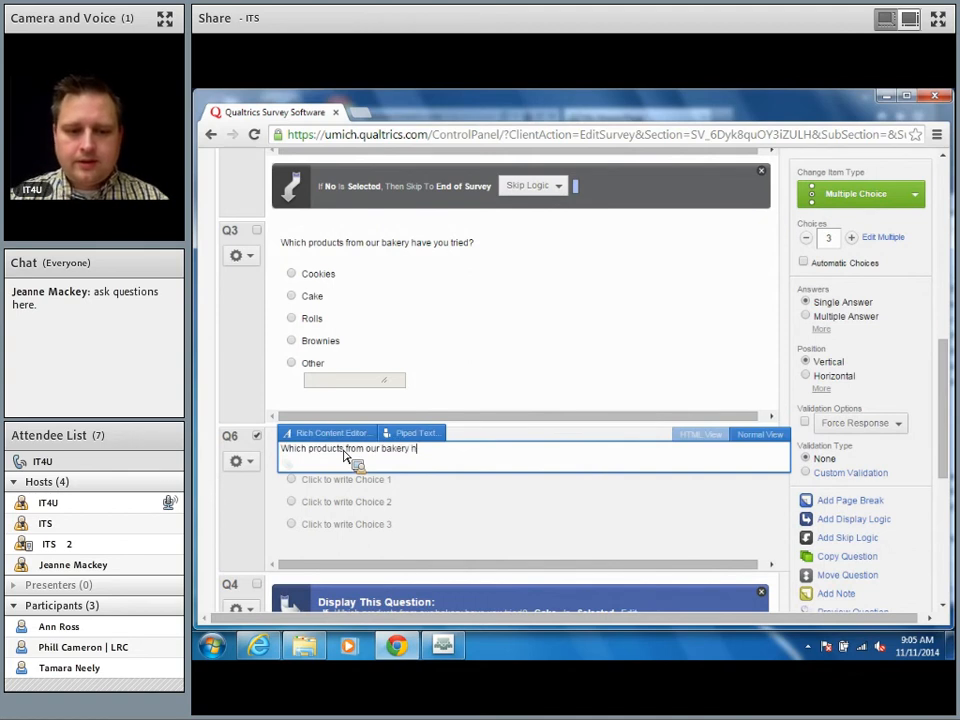
text(ave you tried?)
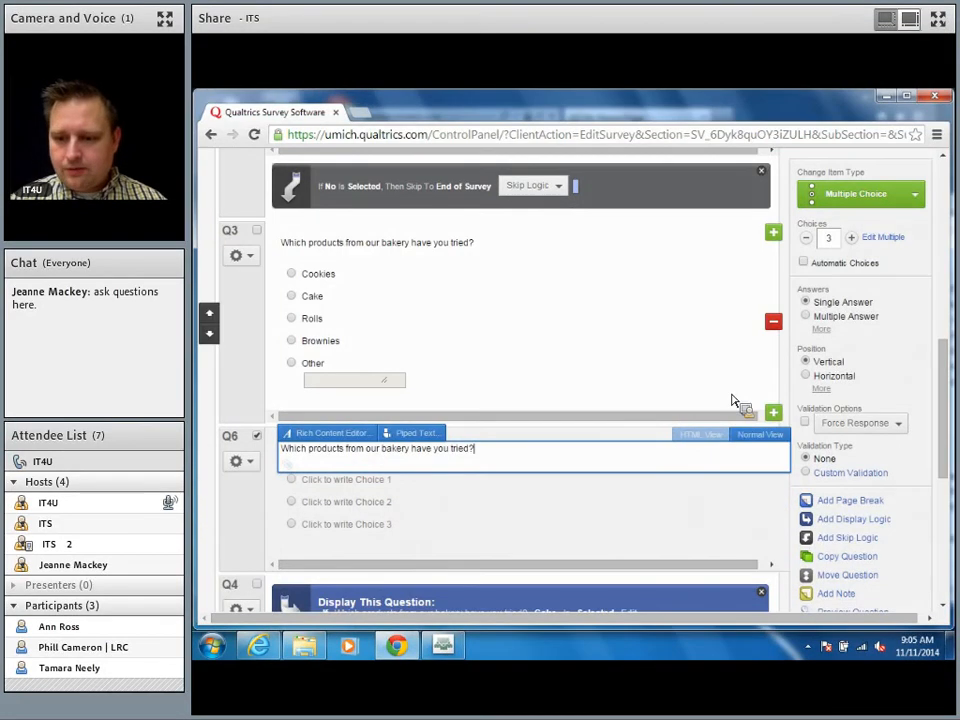
key(Right)
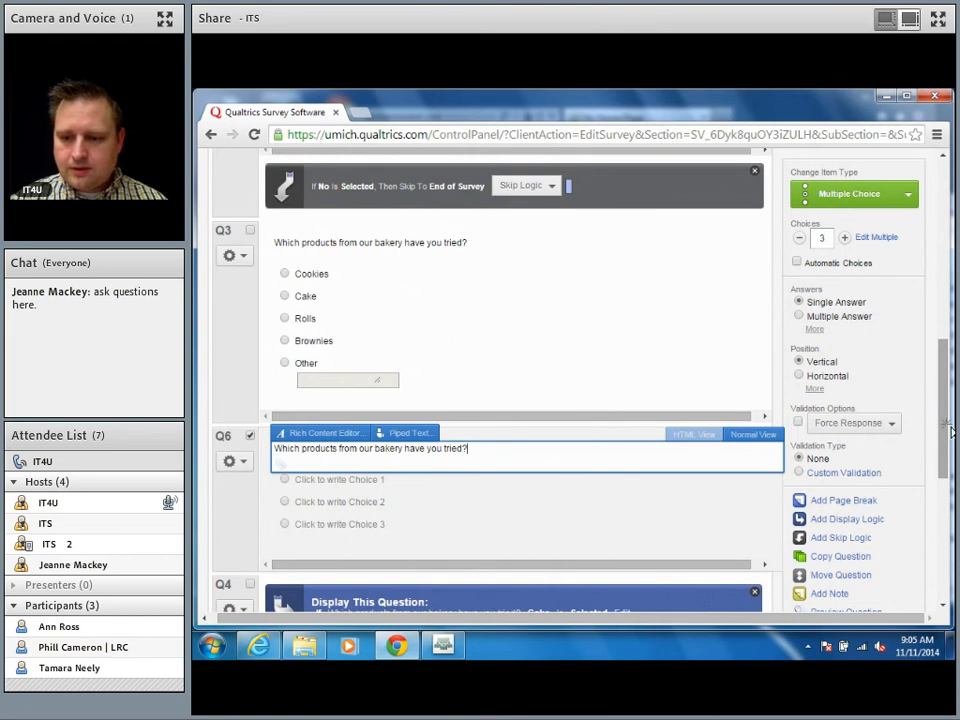
scroll(950, 430, down, 2)
scroll(950, 430, up, 1)
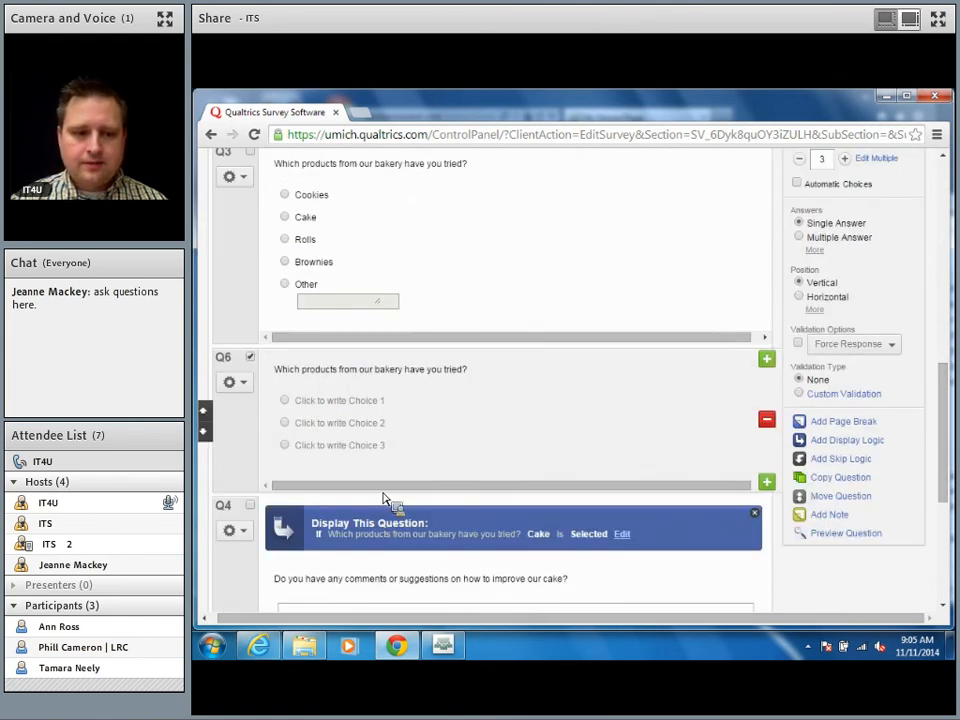
Step: Make Q6 carry forward the Selected Choices from the 'which products have you tried' question
click(238, 384)
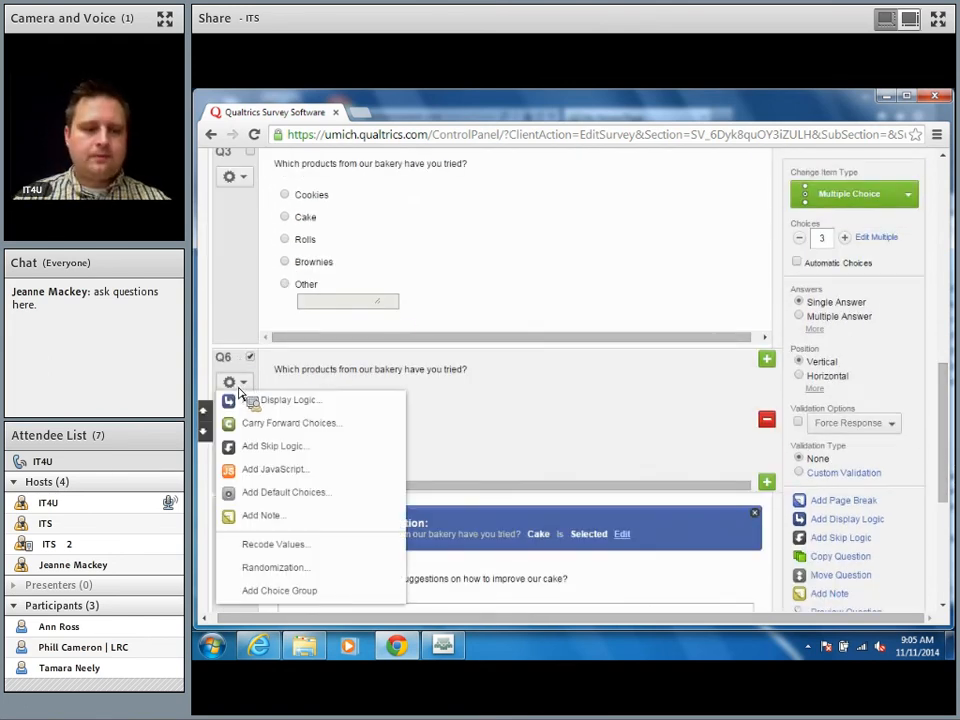
click(283, 430)
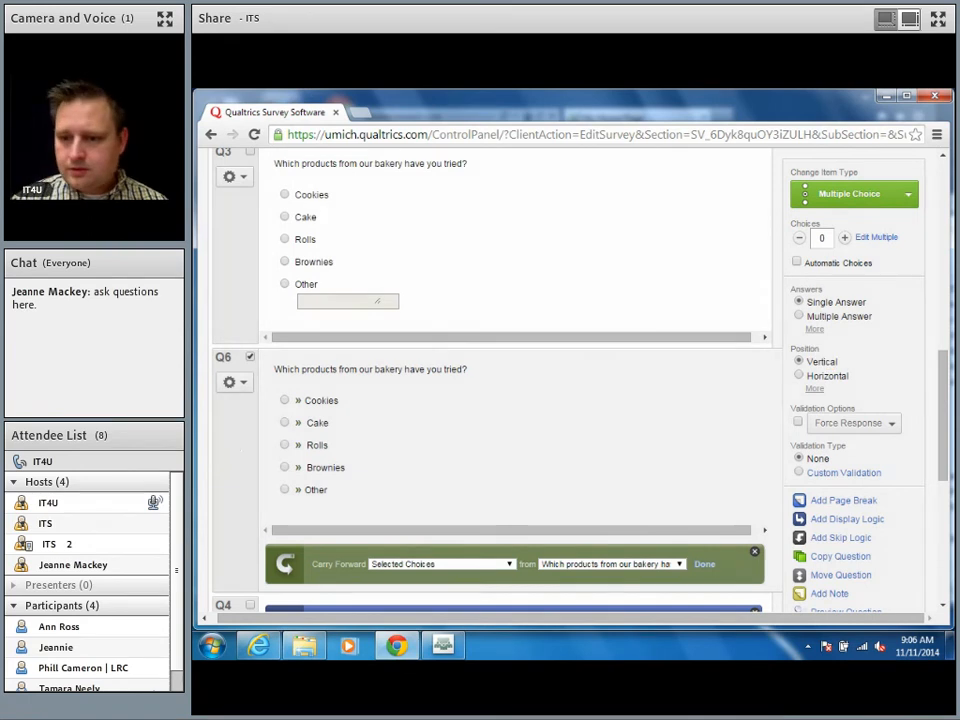
Step: Turn on 'Randomize the order of all choices' for Q6
click(238, 386)
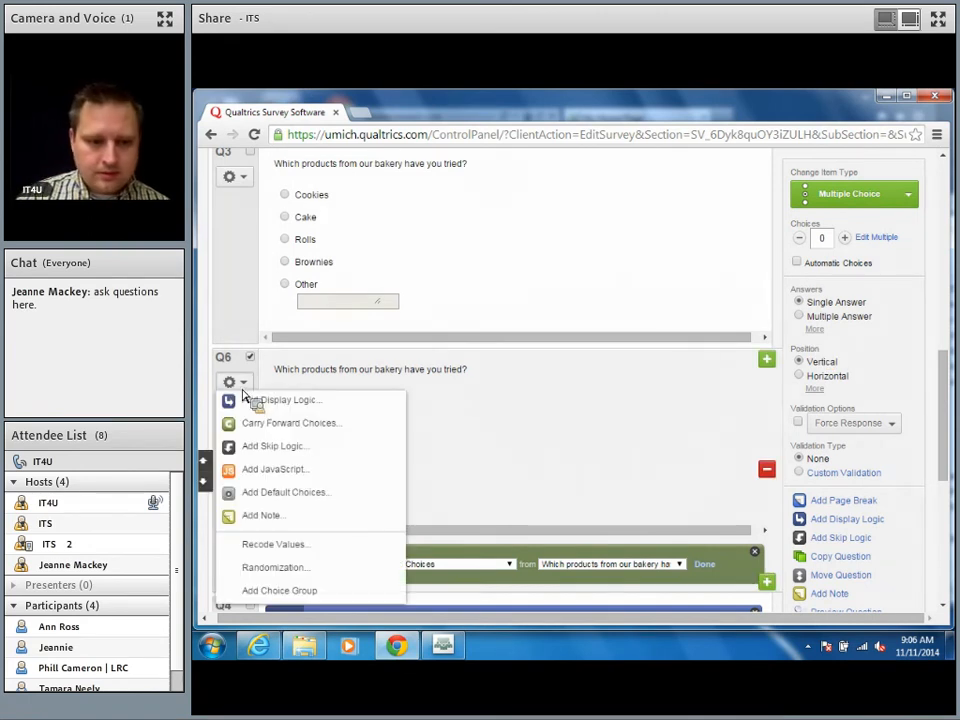
click(314, 575)
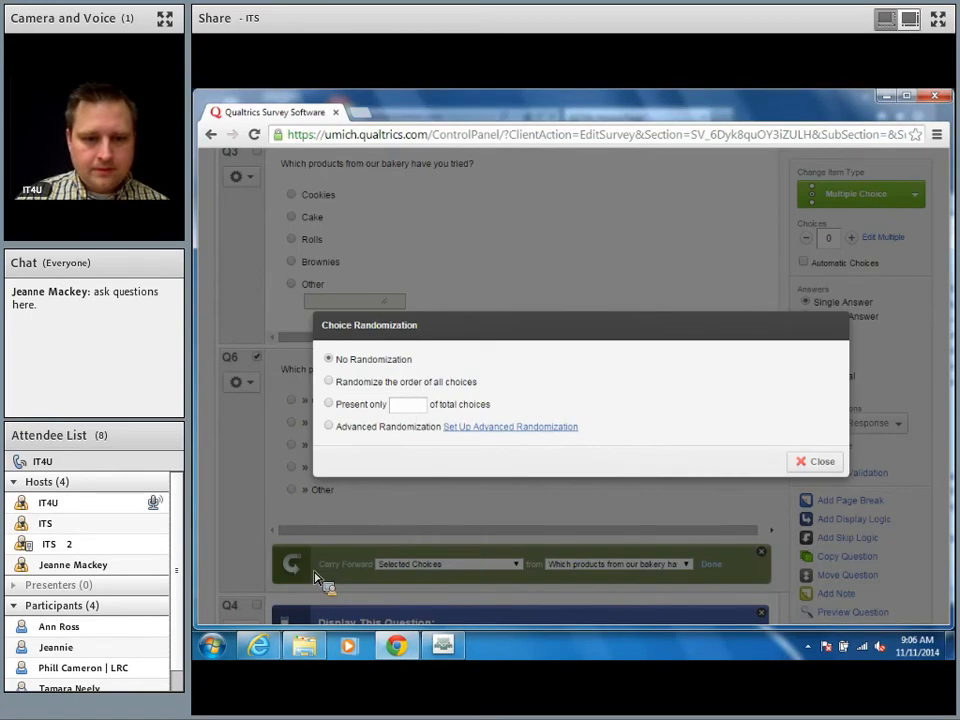
click(333, 388)
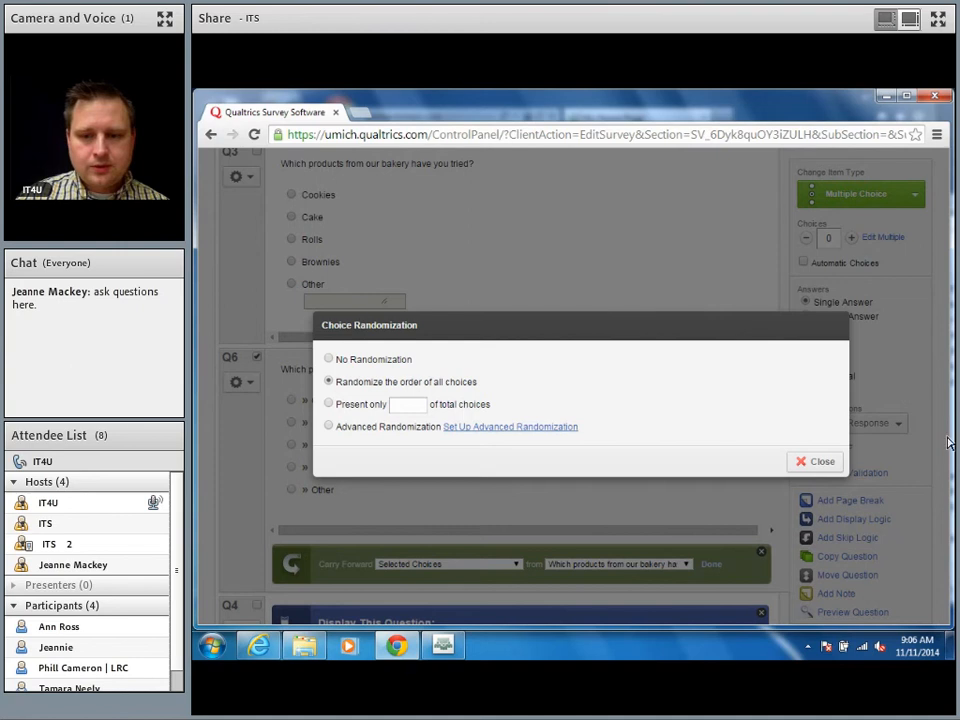
click(818, 462)
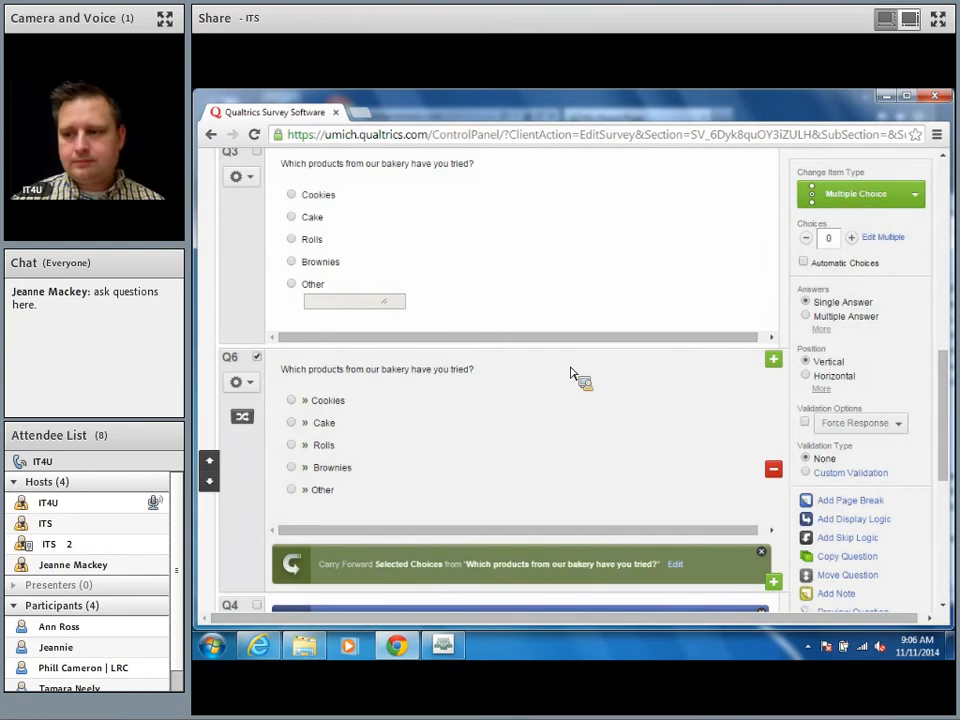
scroll(572, 374, down, 3)
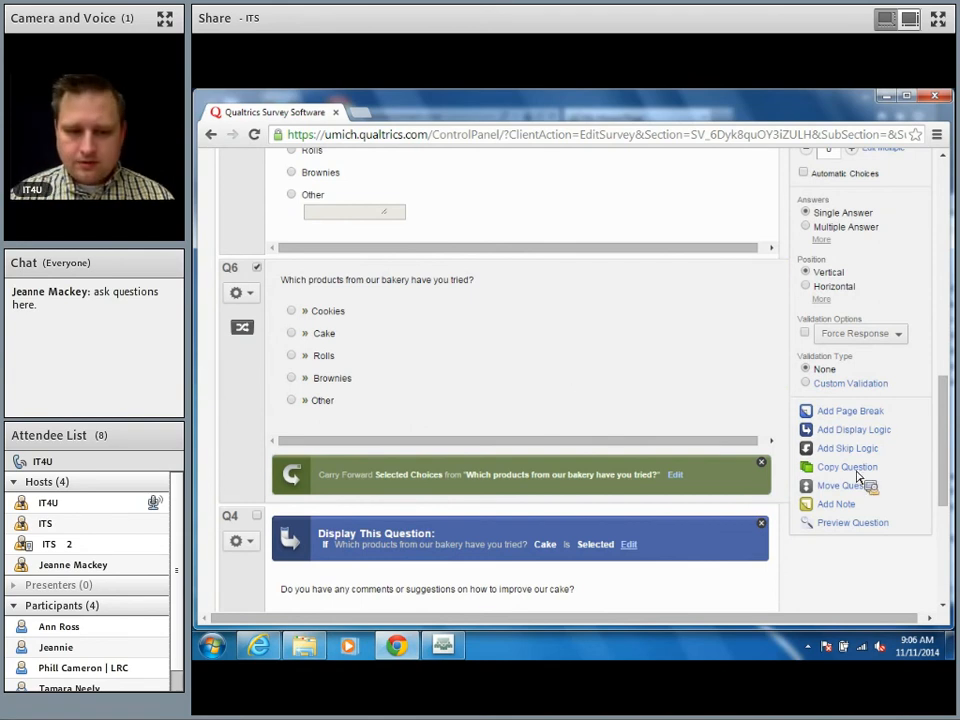
scroll(565, 380, down, 2)
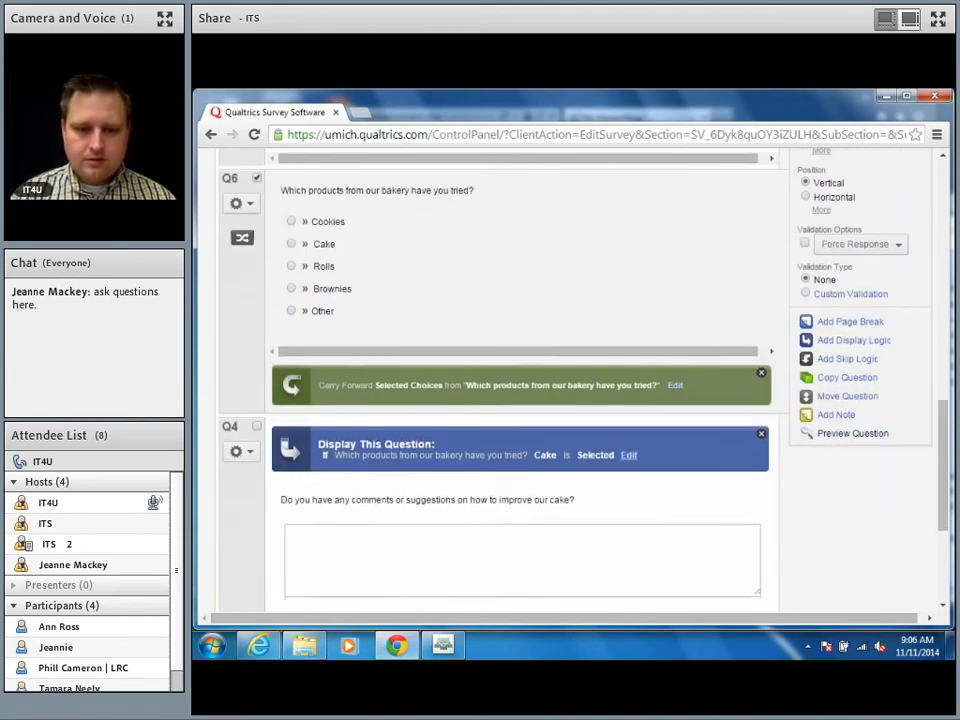
scroll(948, 458, up, 5)
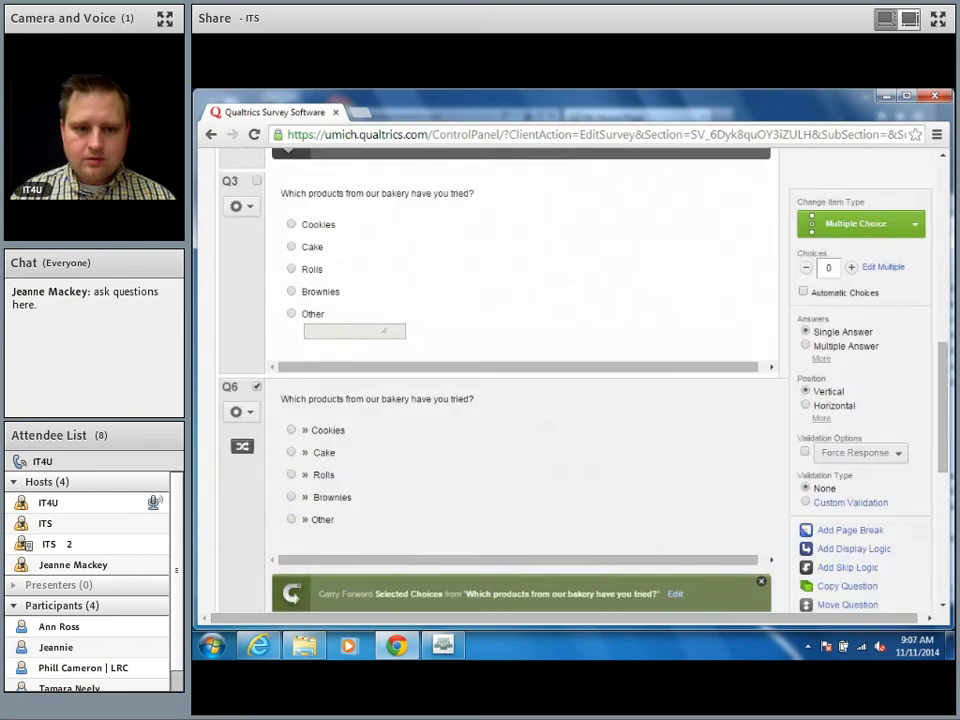
Step: Replace Q6's text with 'Of the products you have tried, which is your favorite?'
click(315, 404)
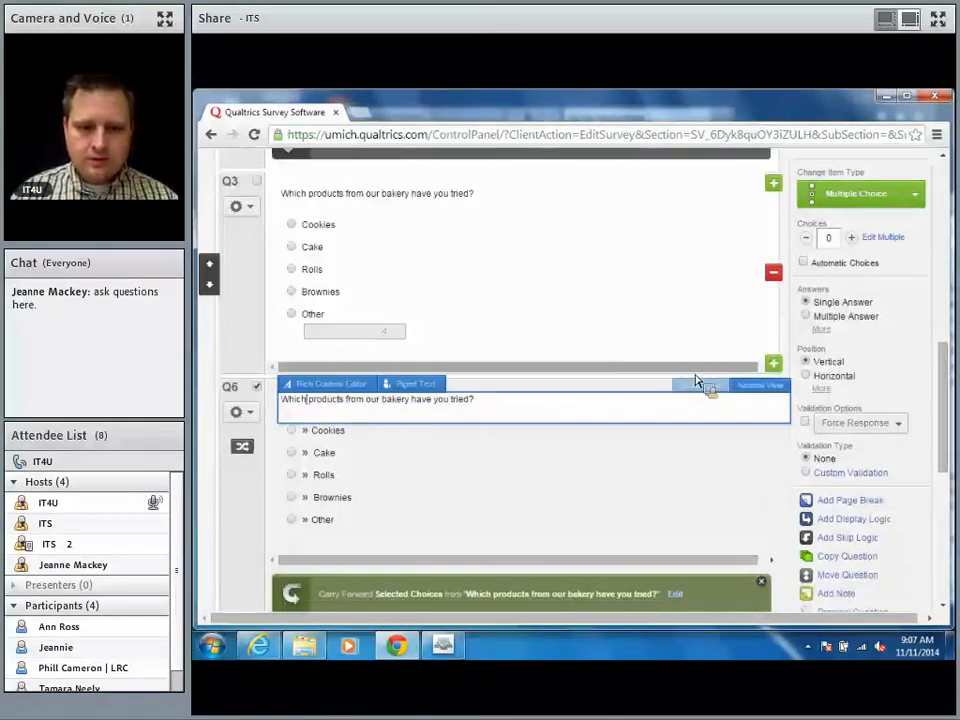
drag(612, 413, 204, 261)
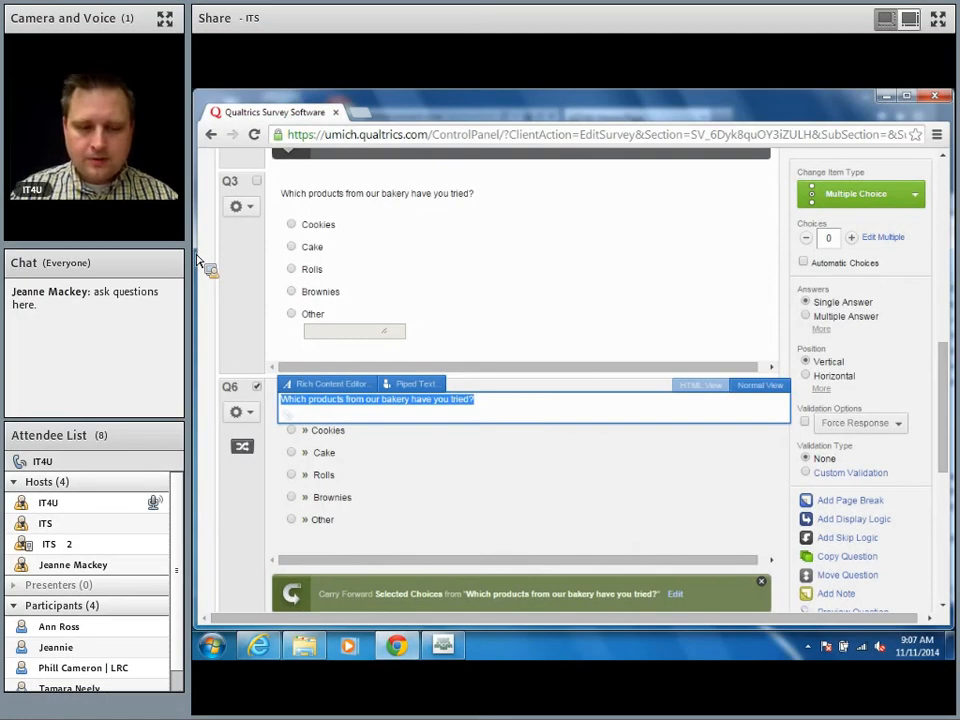
text(Of the)
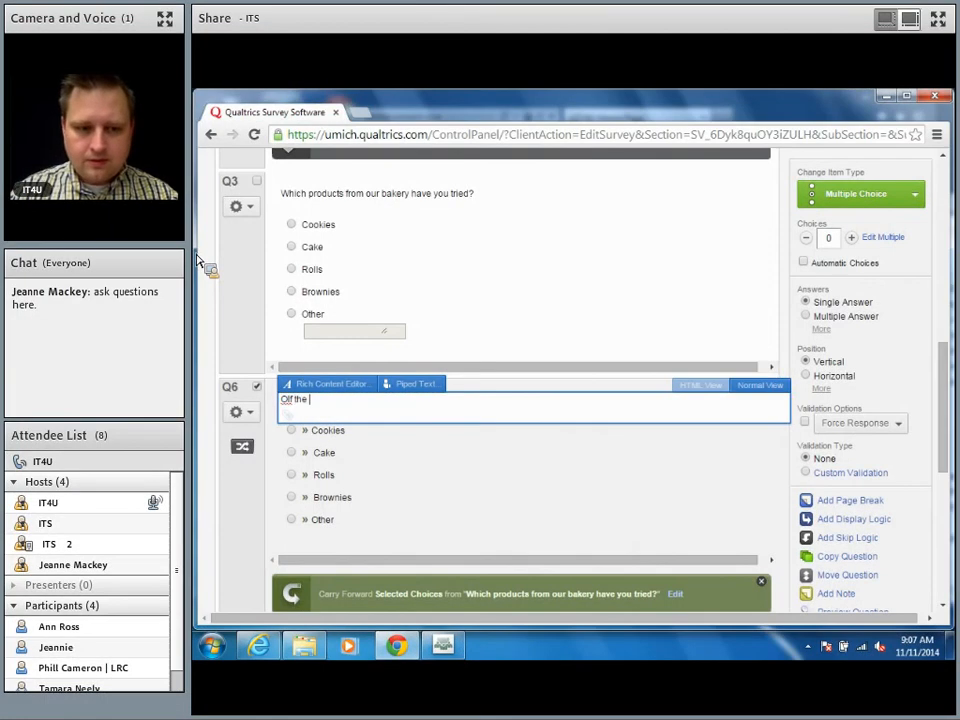
key(BackSpace)
key(BackSpace)
key(BackSpace)
key(BackSpace)
key(BackSpace)
text(the prodcuts)
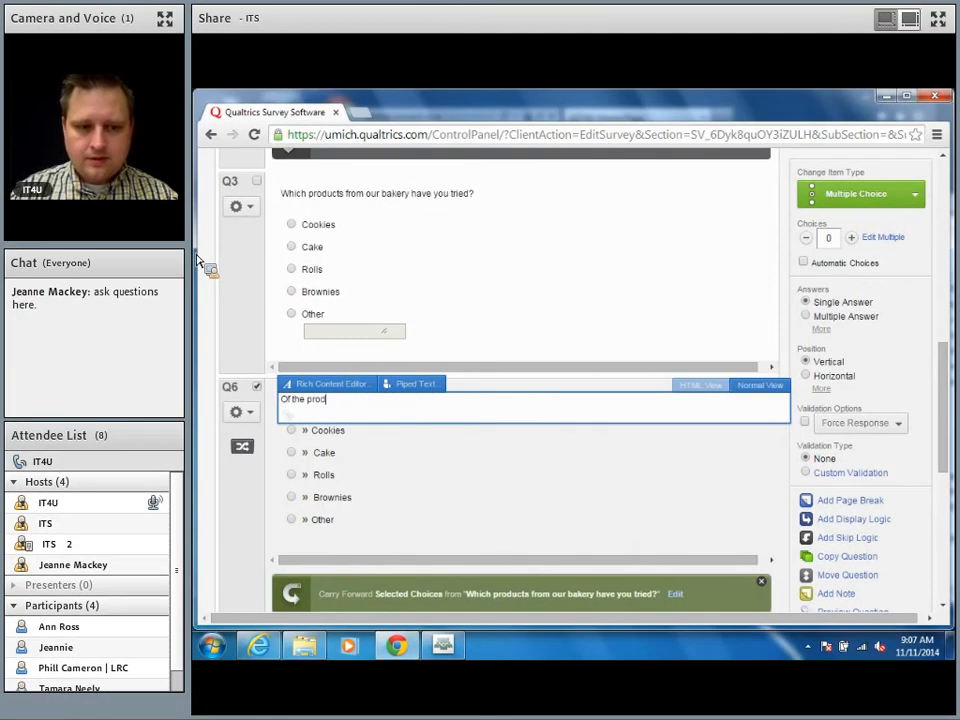
key(BackSpace)
key(BackSpace)
key(BackSpace)
key(BackSpace)
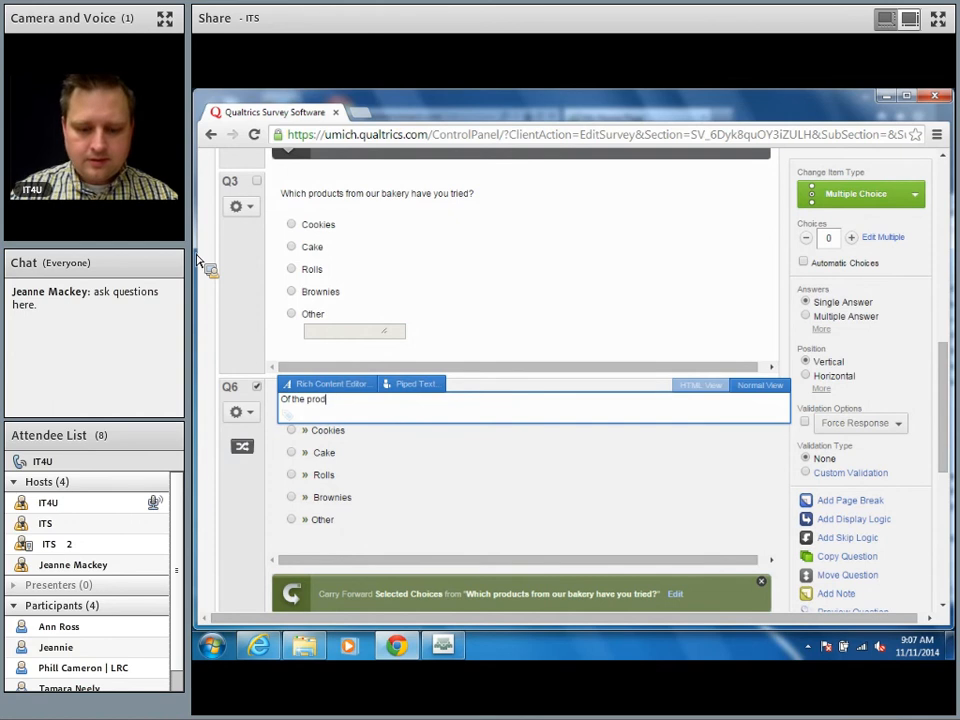
text(ucts you hav)
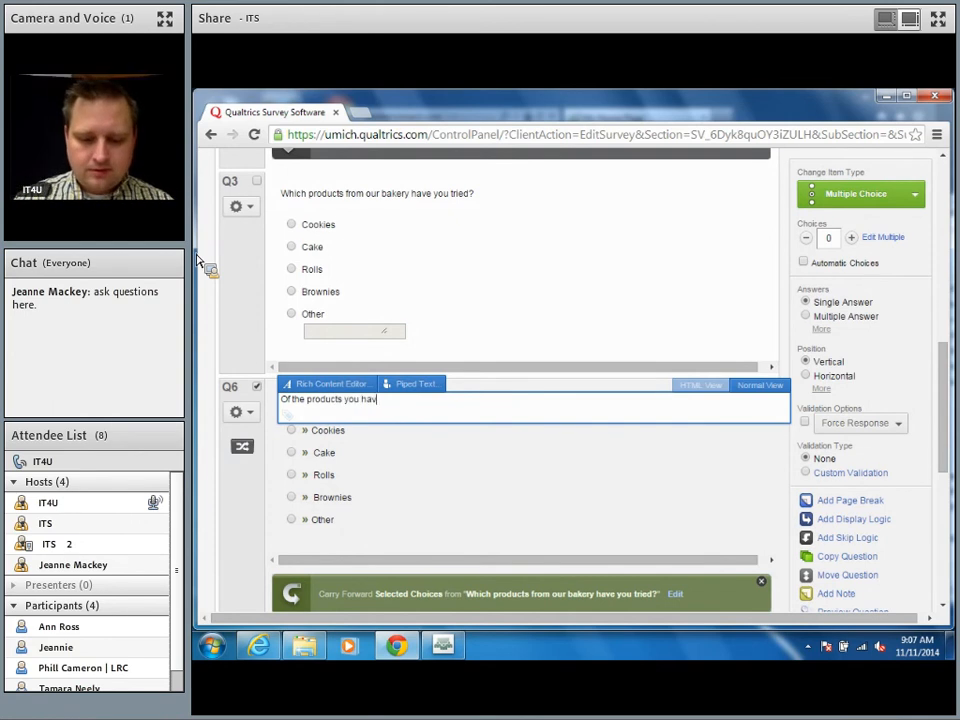
text(e tried, which is )
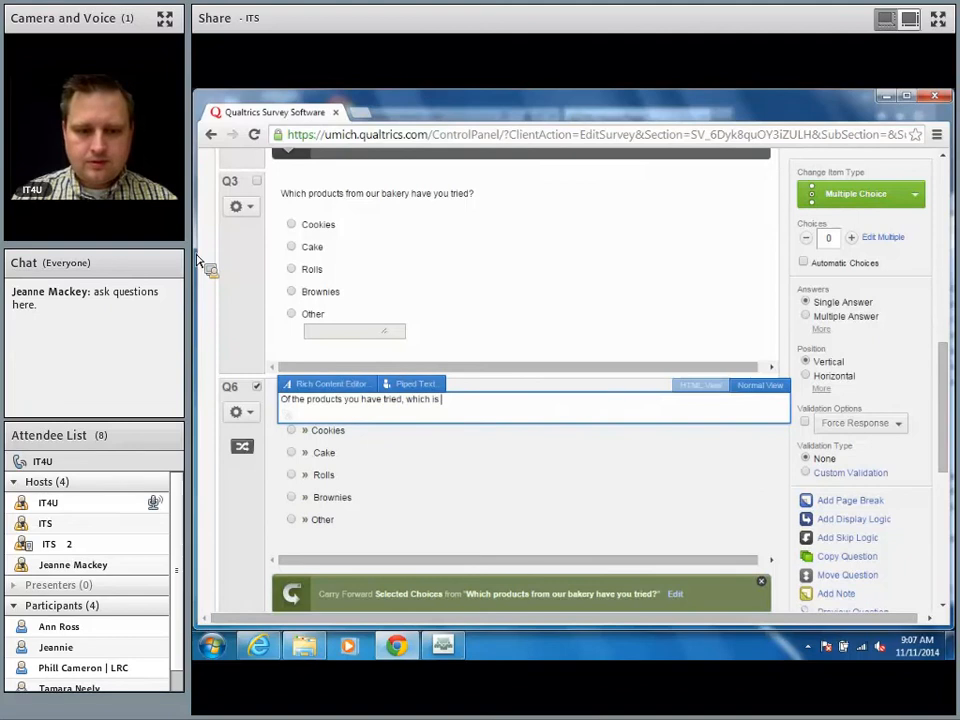
text(your favorite?)
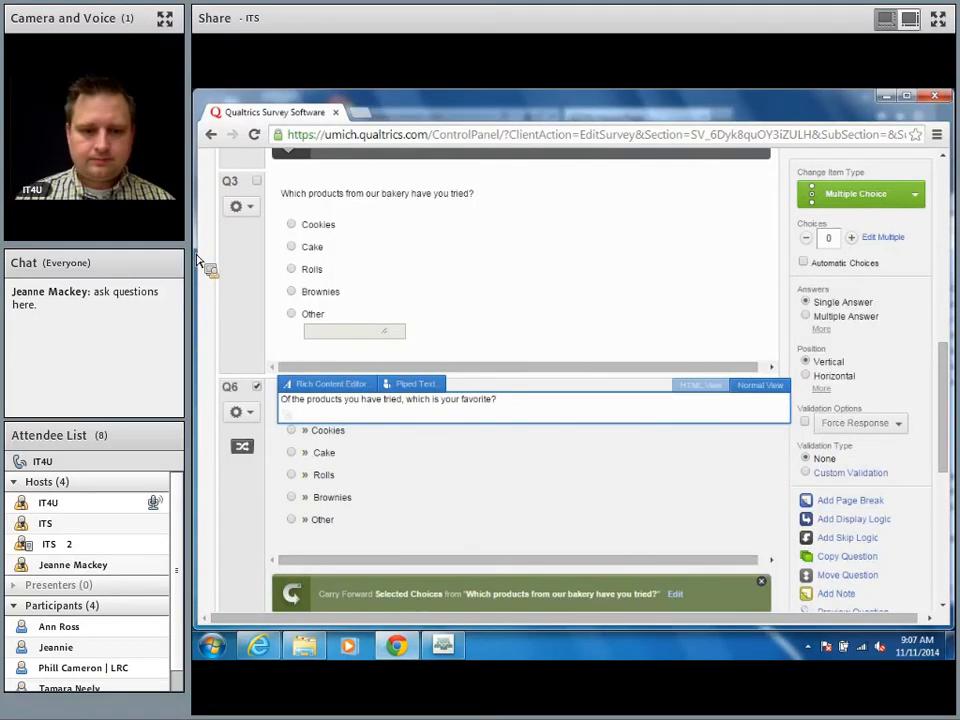
key(Tab)
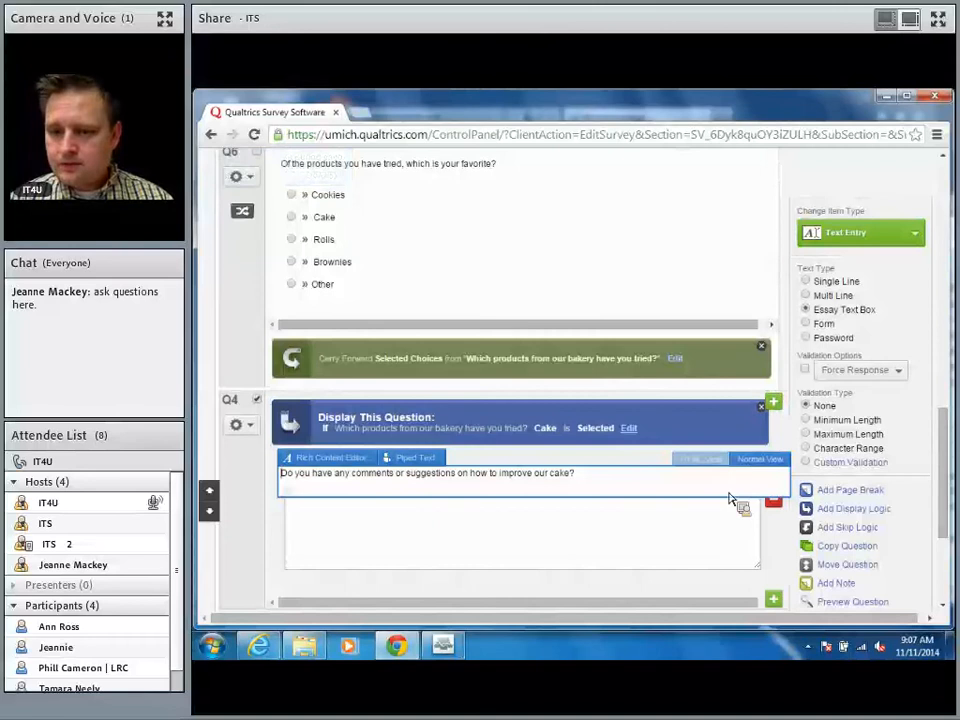
Step: Insert Q7 after Q6 asking 'Would you like a coupon for a free muffin or cookie on your next visit?'
click(773, 403)
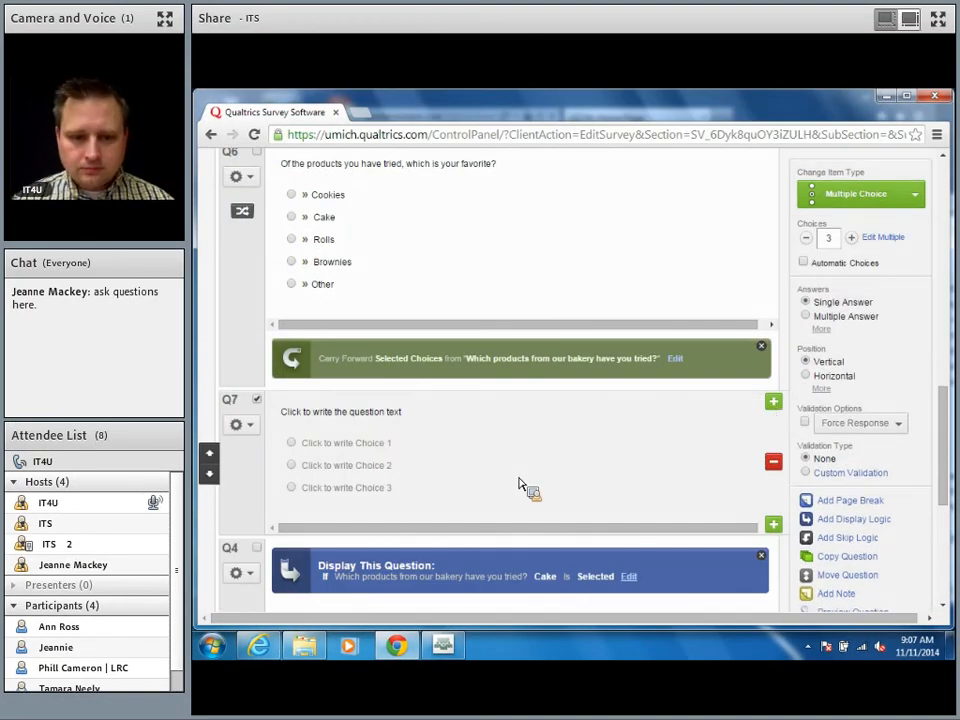
scroll(660, 492, down, 1)
scroll(662, 492, down, 1)
scroll(664, 493, up, 2)
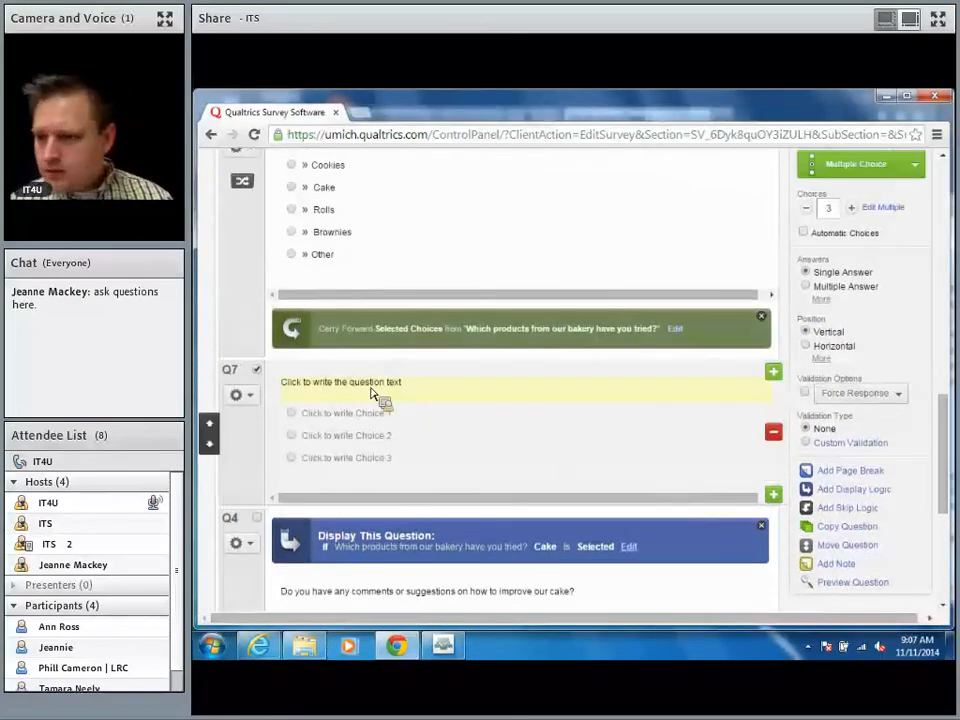
click(373, 390)
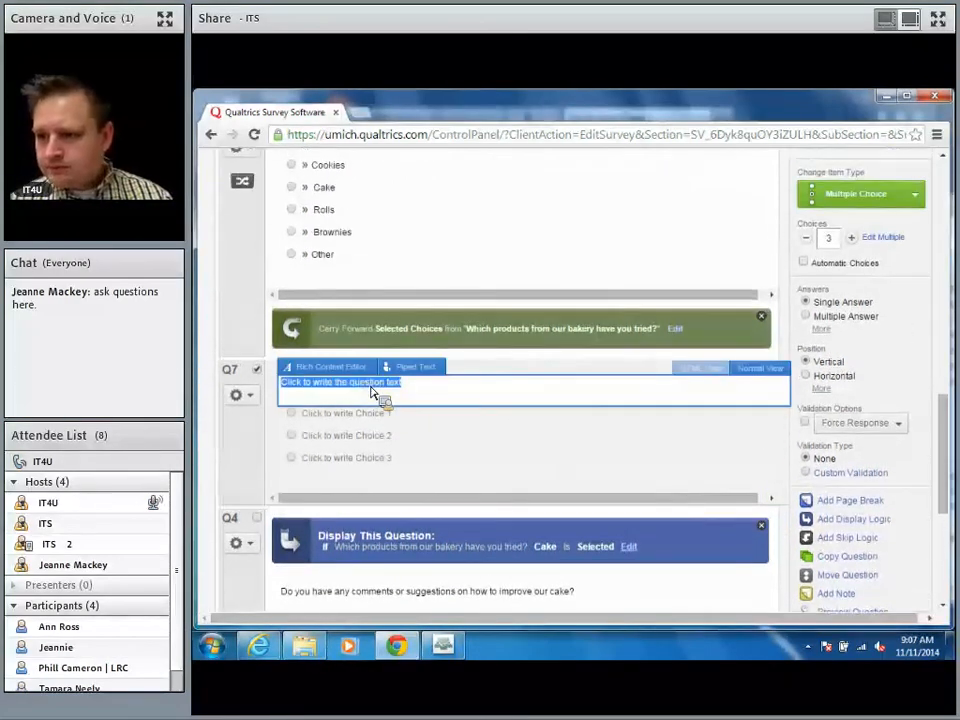
text(Would ytou l)
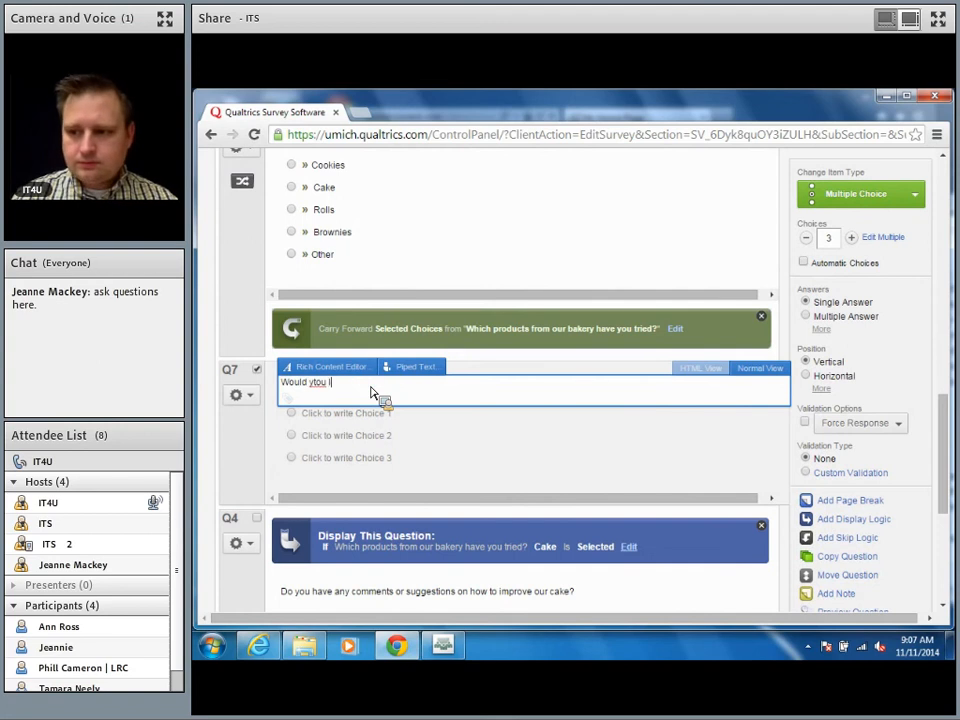
key(BackSpace)
key(BackSpace)
key(BackSpace)
key(BackSpace)
key(BackSpace)
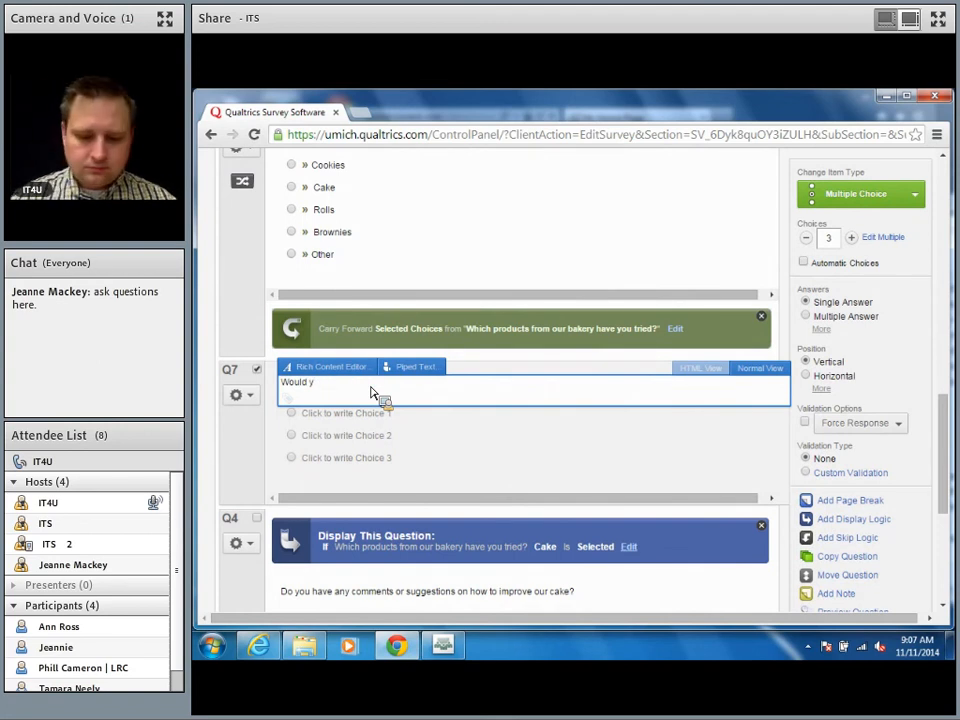
text(ou like a c)
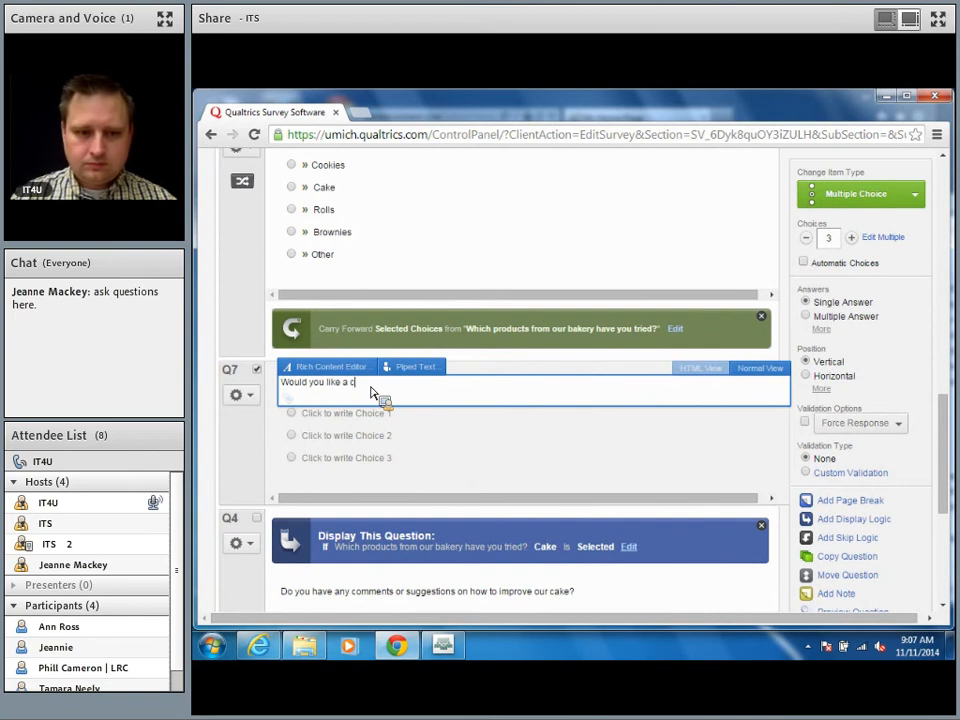
text(oupon for a free )
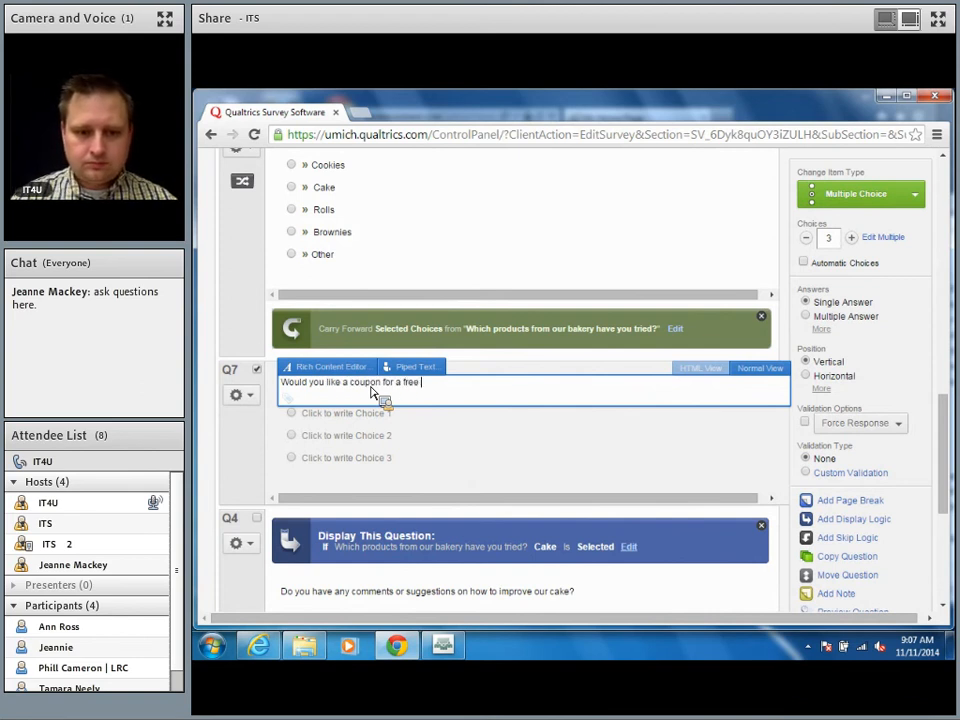
text(muffin)
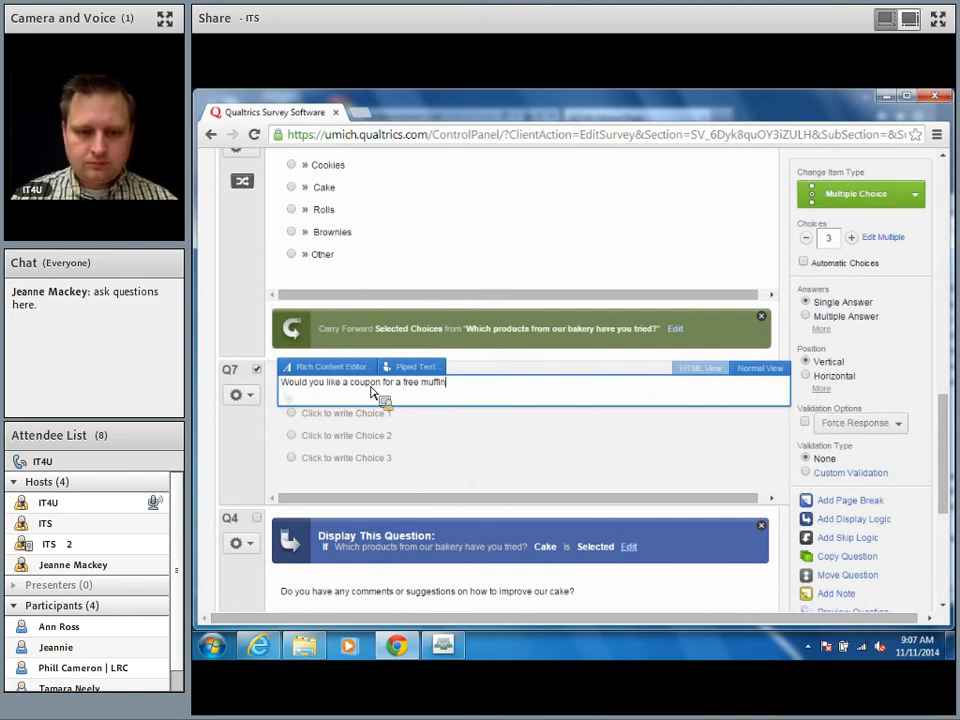
text( or cookie)
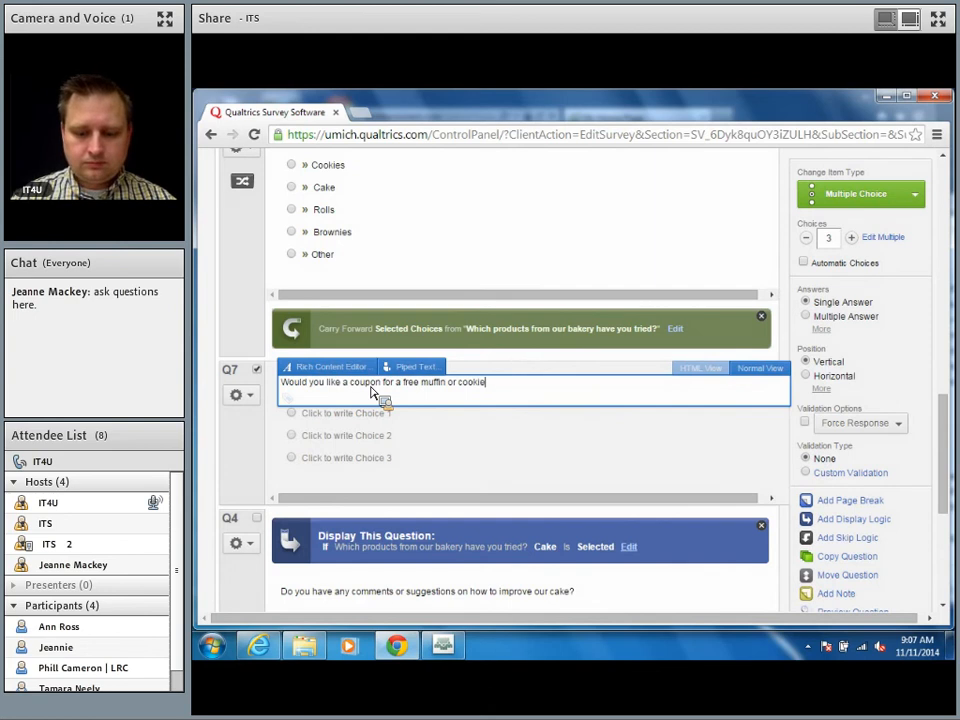
text( on your next visit?)
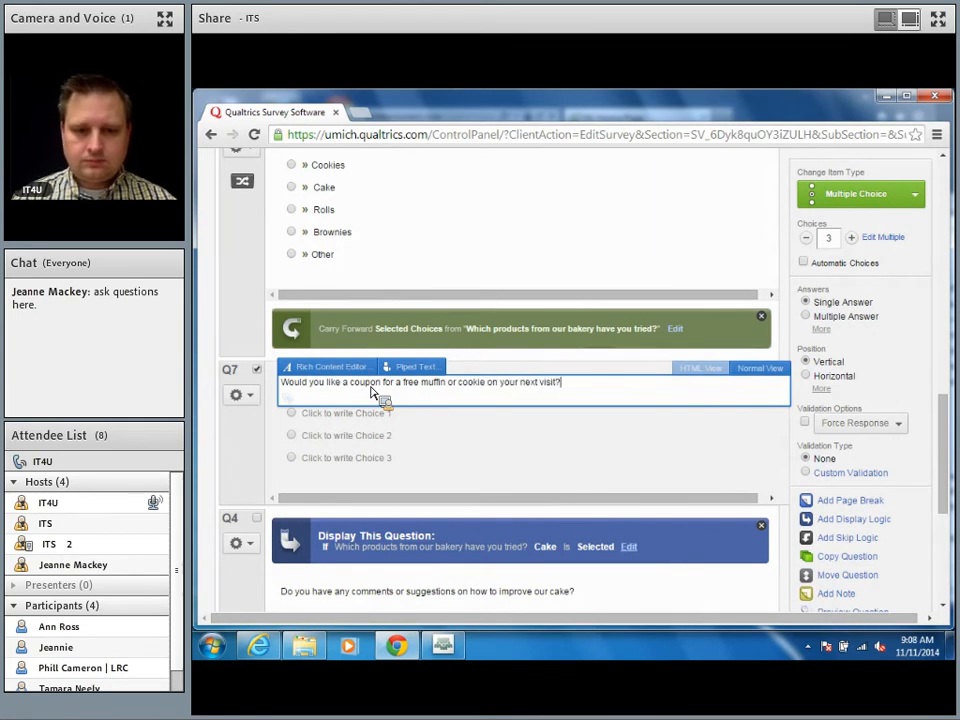
key(Tab)
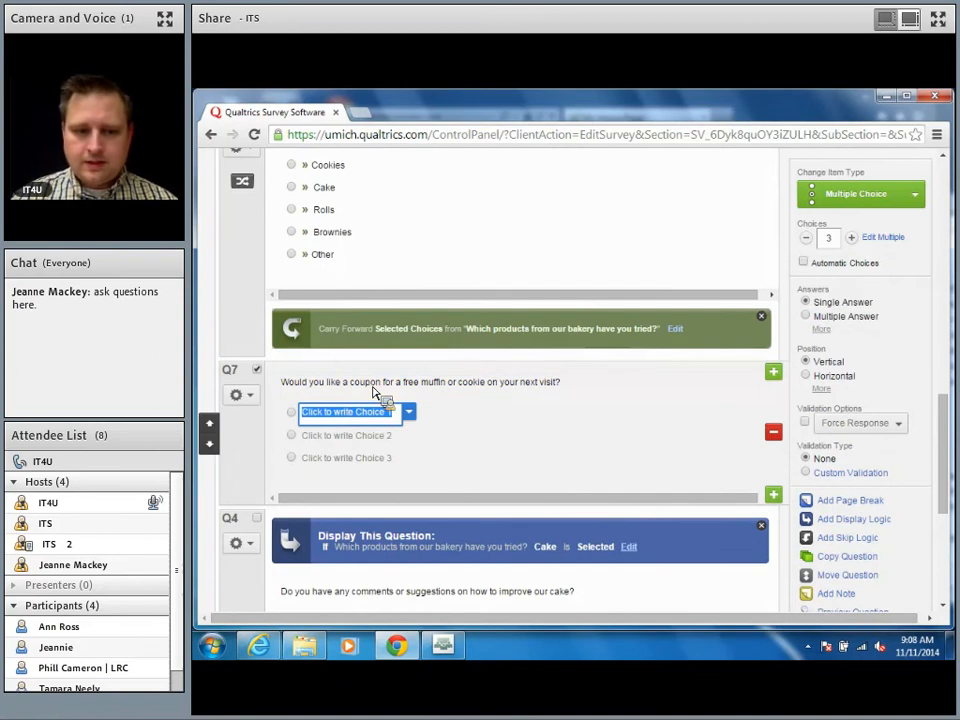
Step: Give Q7 automatic choices, reduce them to two, and make the answers Yes and No
key(Tab)
key(Tab)
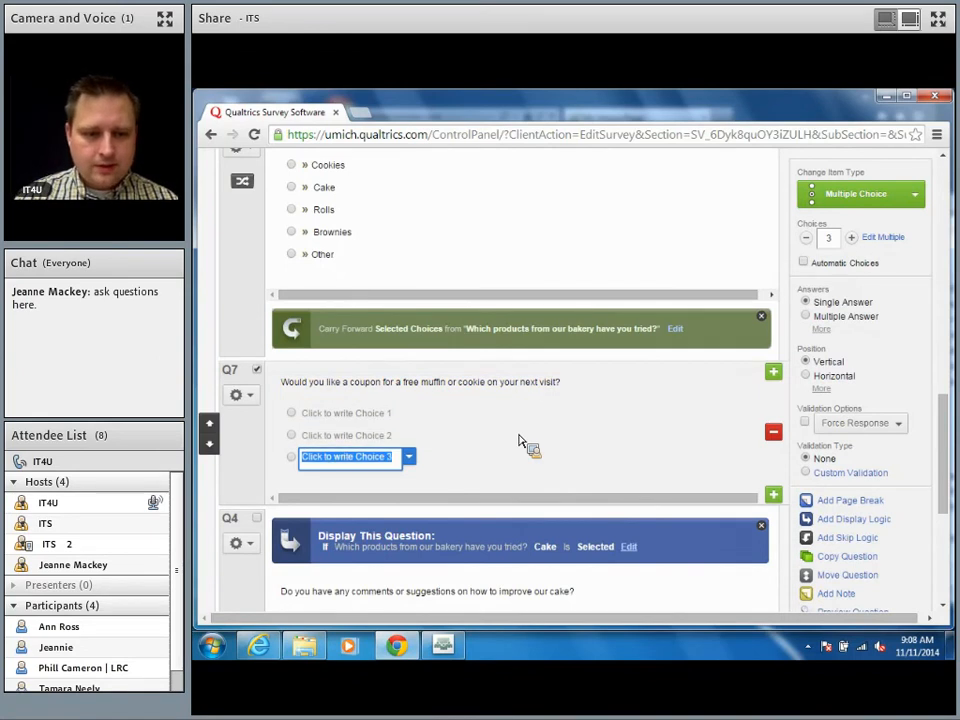
key(Tab)
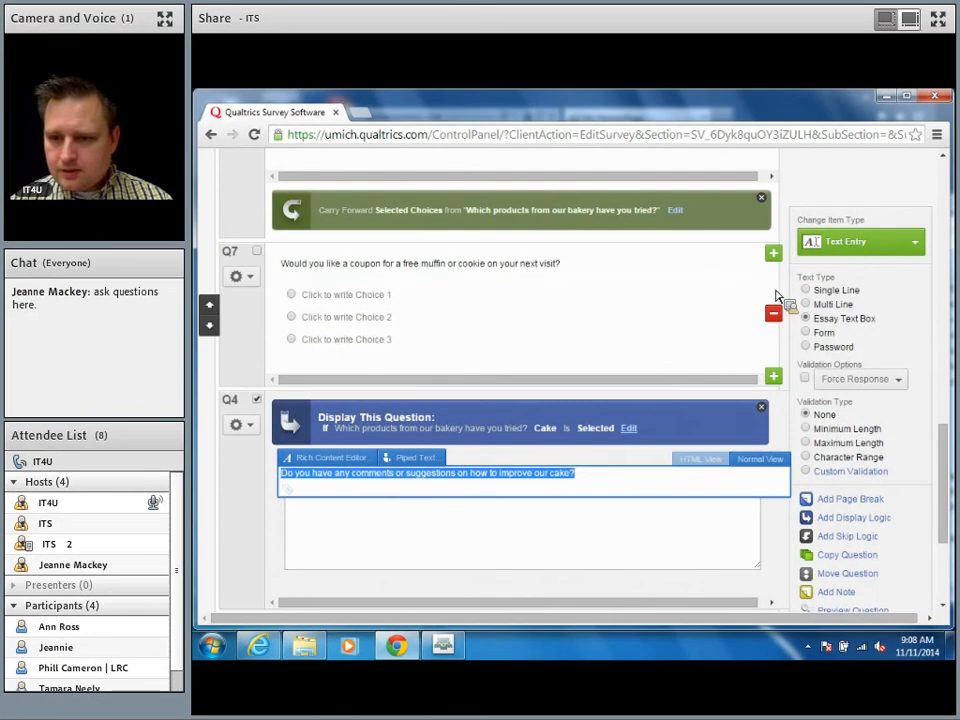
click(657, 300)
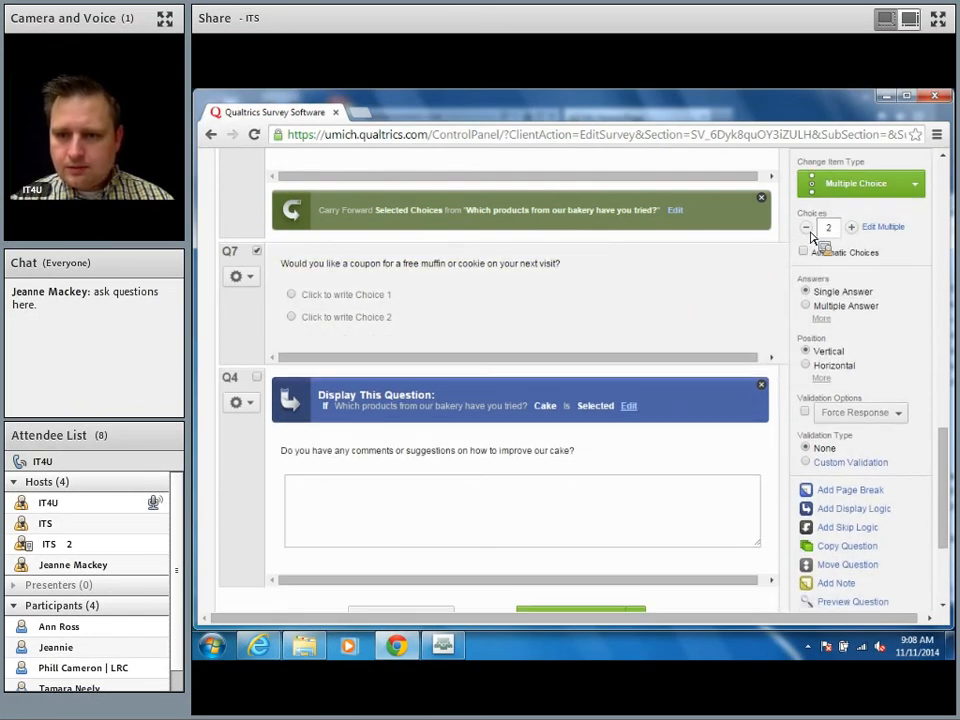
click(839, 253)
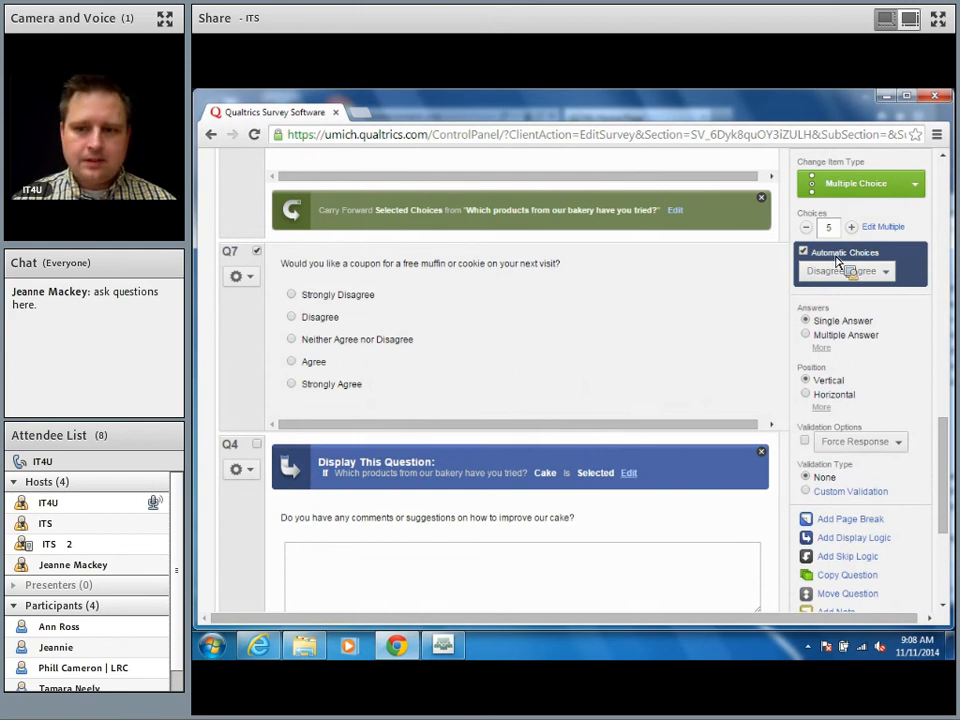
click(806, 227)
click(806, 227)
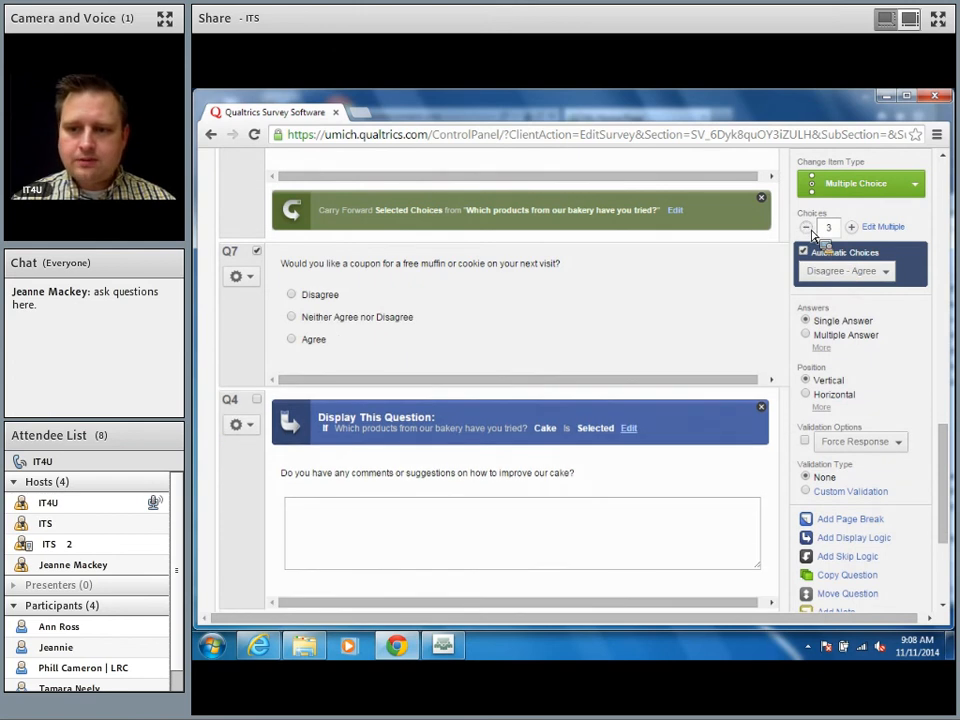
click(807, 228)
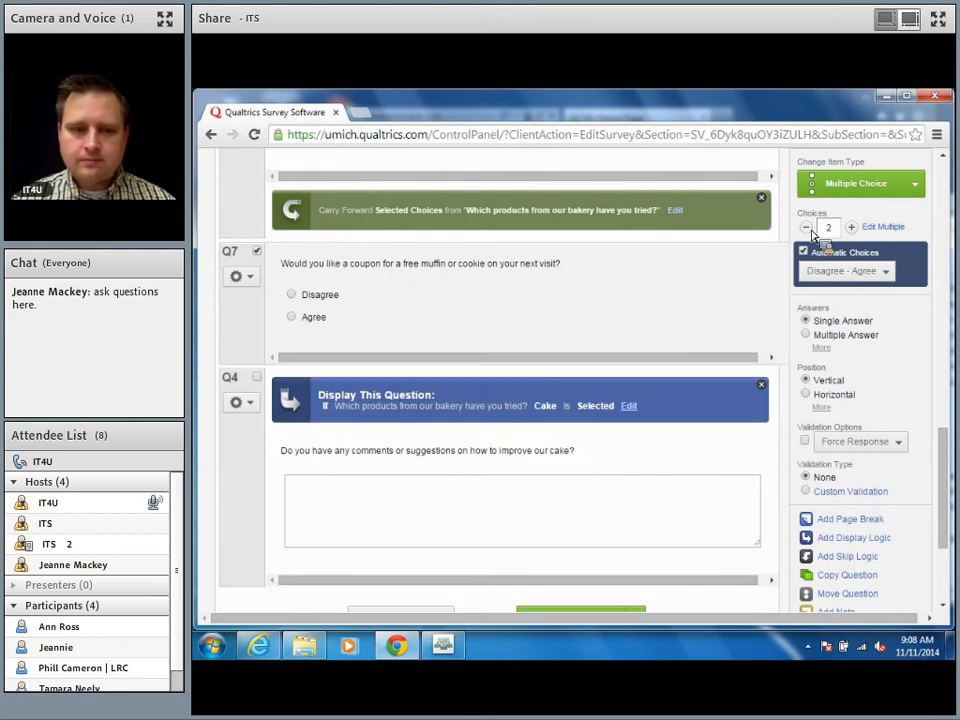
click(321, 298)
text(Yes)
key(Tab)
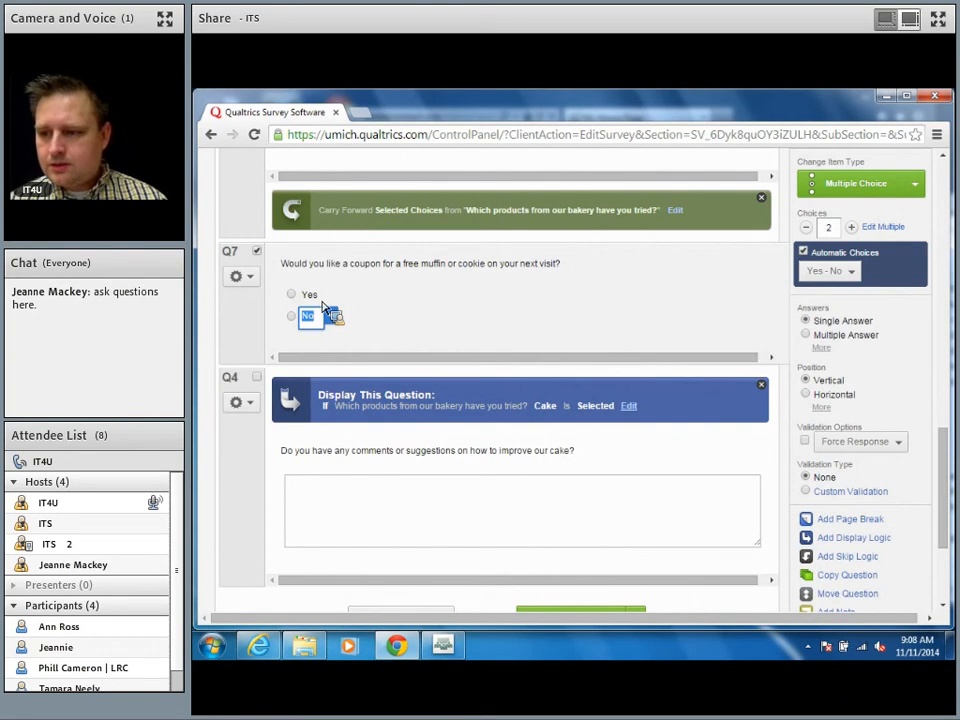
click(540, 263)
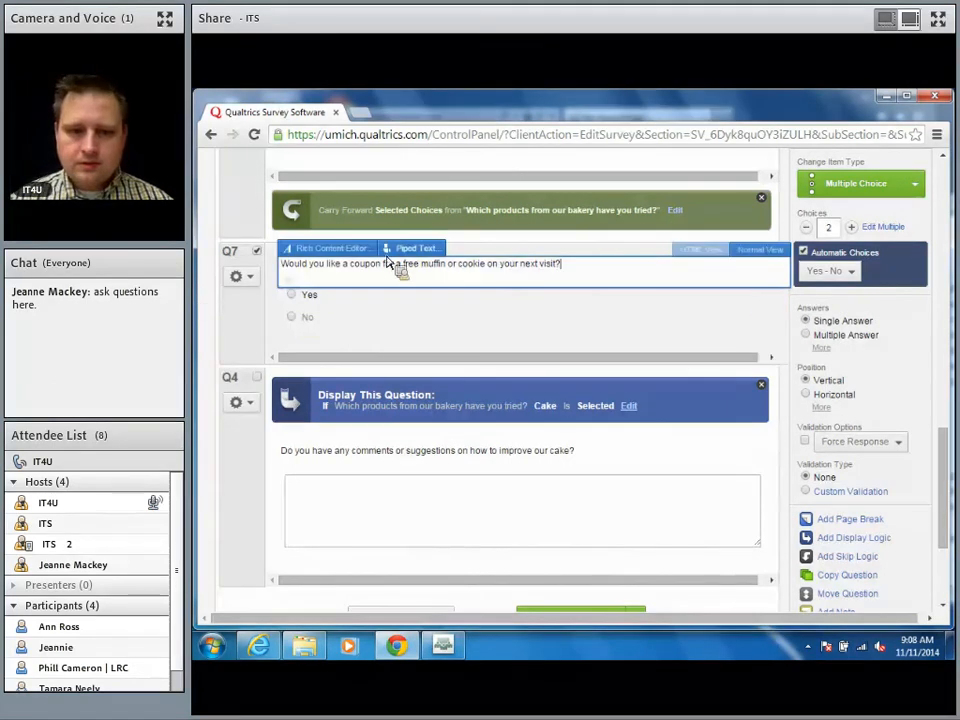
Step: Insert piped text of Q6's Selected Choices into Q7's question text
drag(403, 264, 476, 278)
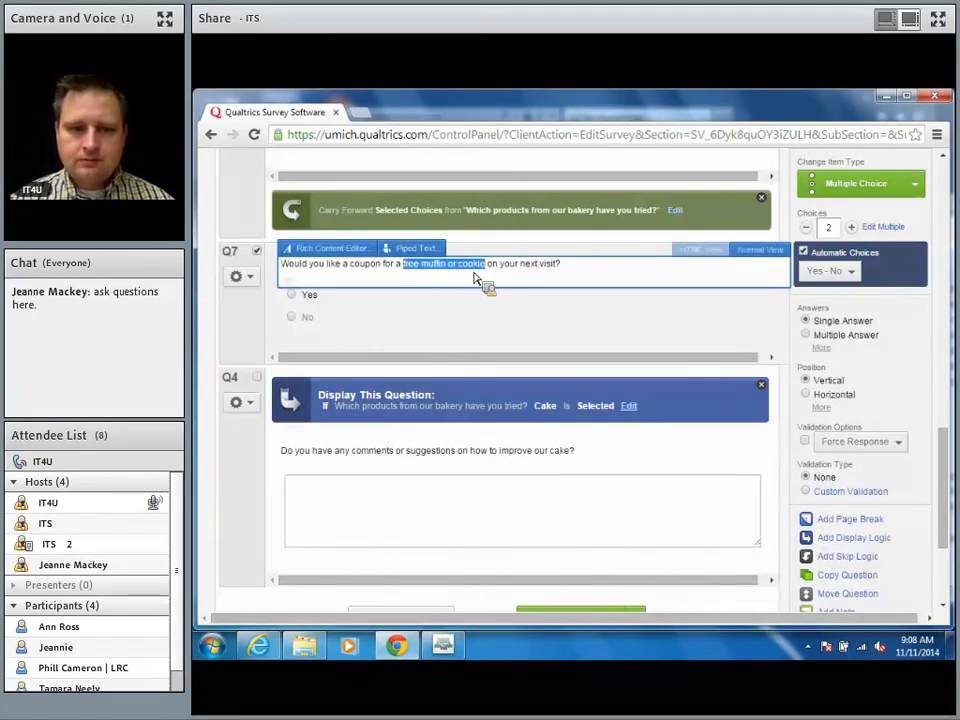
drag(409, 255, 426, 251)
click(416, 249)
mouse_move(421, 307)
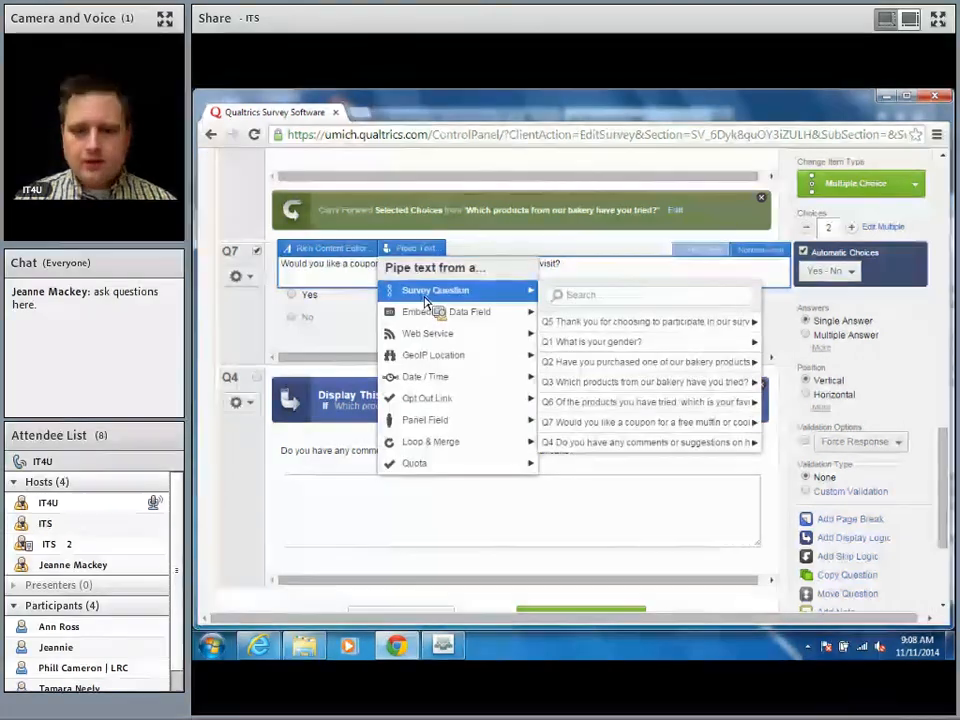
mouse_move(643, 386)
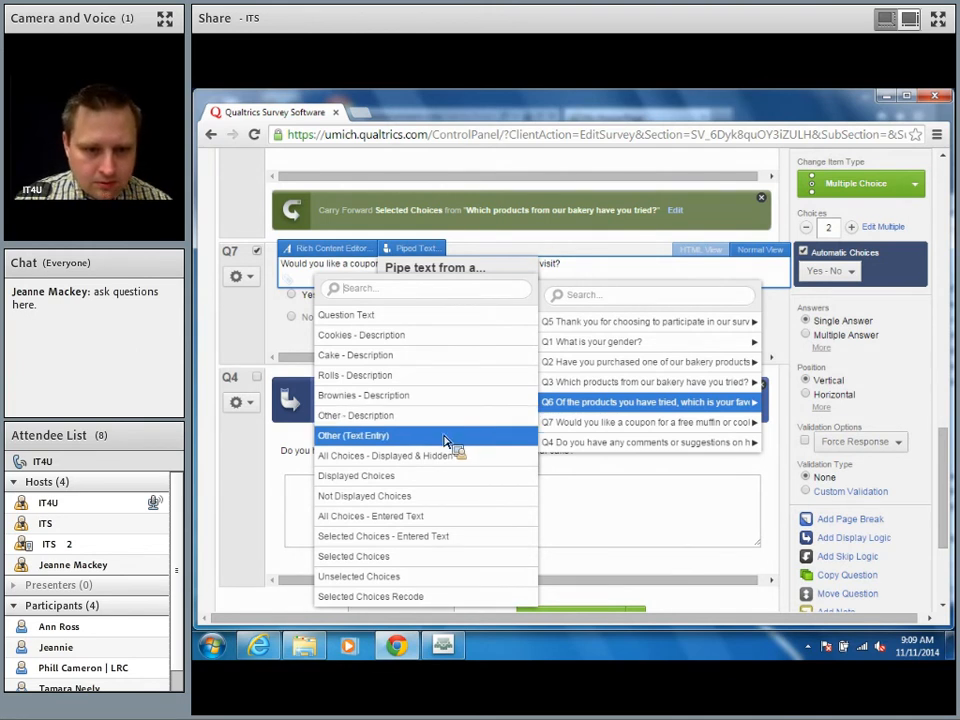
click(410, 560)
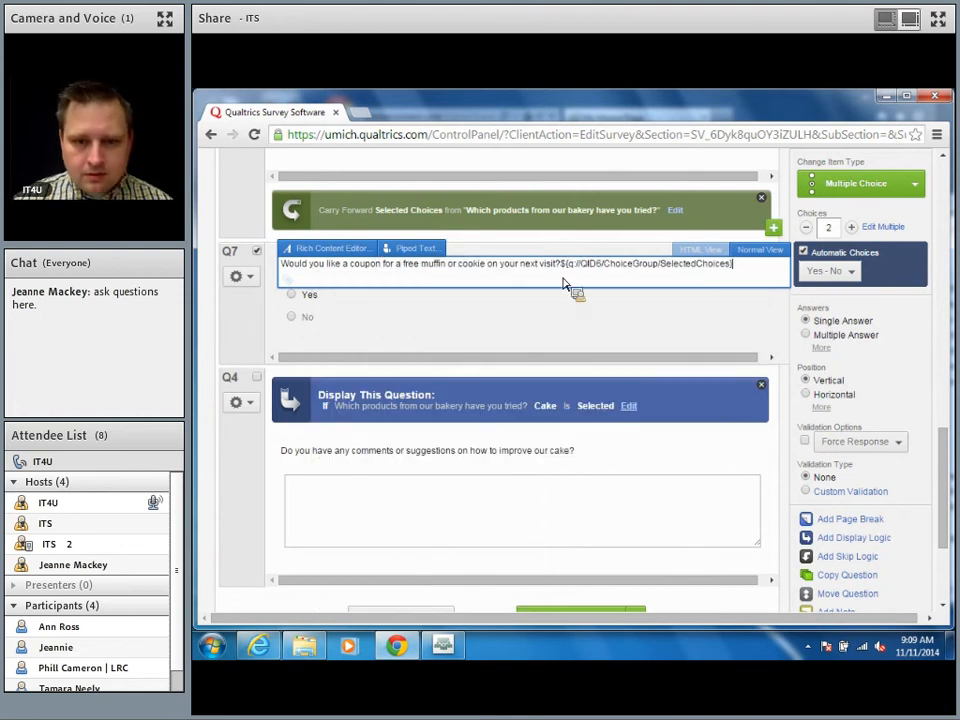
Step: Move the piped Q6 choice so it replaces 'muffin or cookie' in Q7's text
drag(561, 268, 766, 287)
key(ctrl+c)
key(Delete)
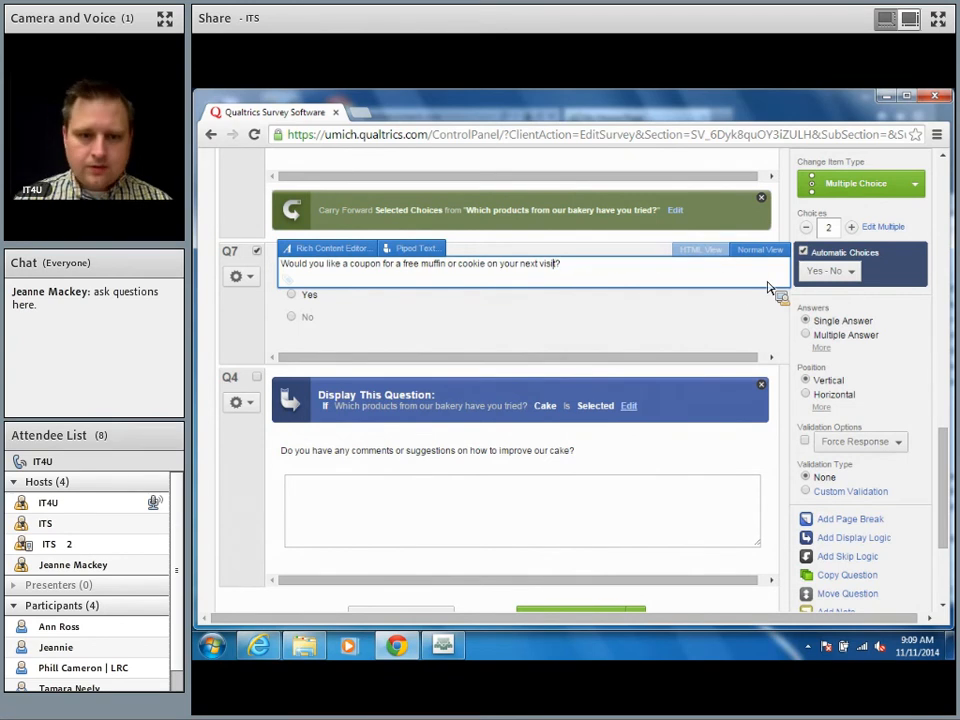
key(shift+Left)
key(shift+Left)
key(shift+Left)
key(shift+Left)
key(shift+Left)
key(shift+Left)
key(shift+Left)
key(shift+Left)
key(shift+Left)
key(shift+Left)
key(shift+Left)
key(shift+Left)
key(shift+Left)
key(shift+Left)
key(shift+Left)
key(shift+Left)
key(shift+Left)
key(shift+Left)
key(shift+Left)
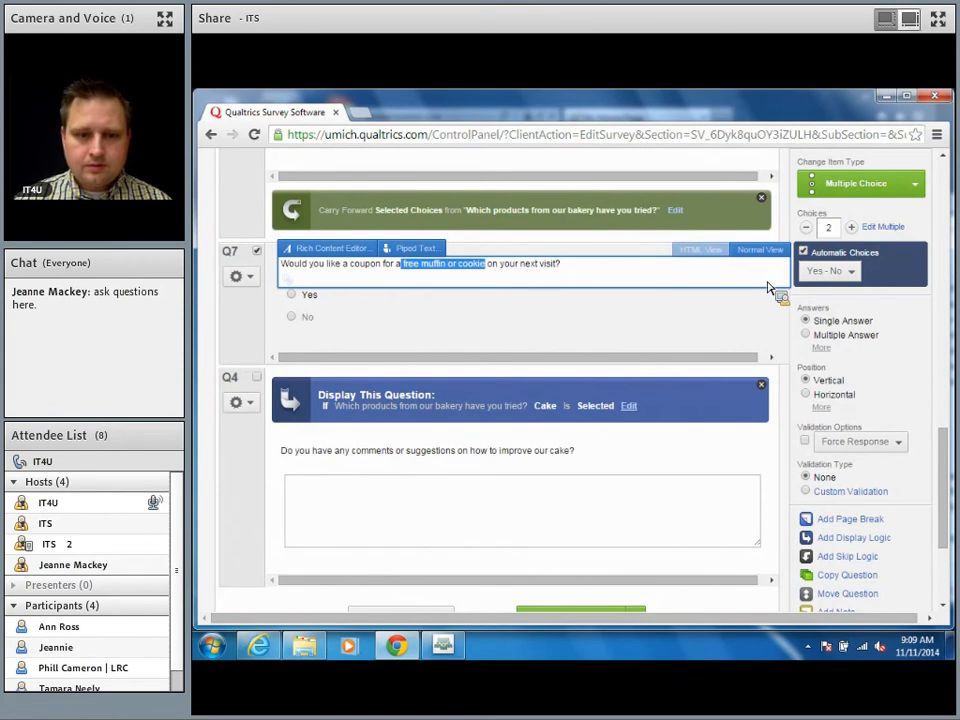
key(shift+Right)
key(shift+Right)
key(shift+Right)
key(shift+Right)
key(ctrl+v)
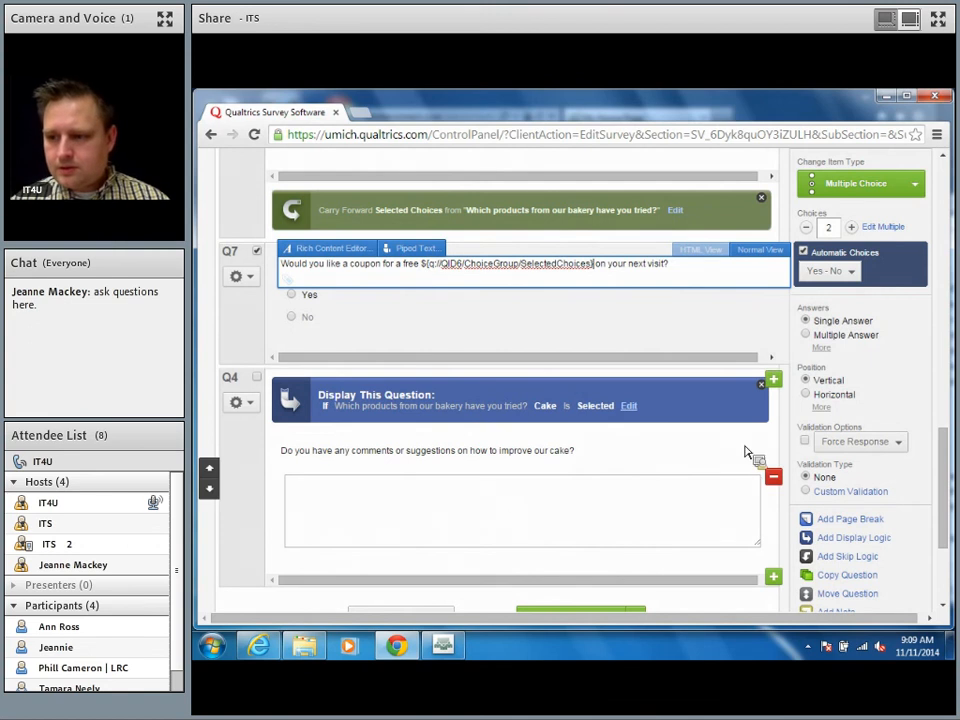
click(733, 341)
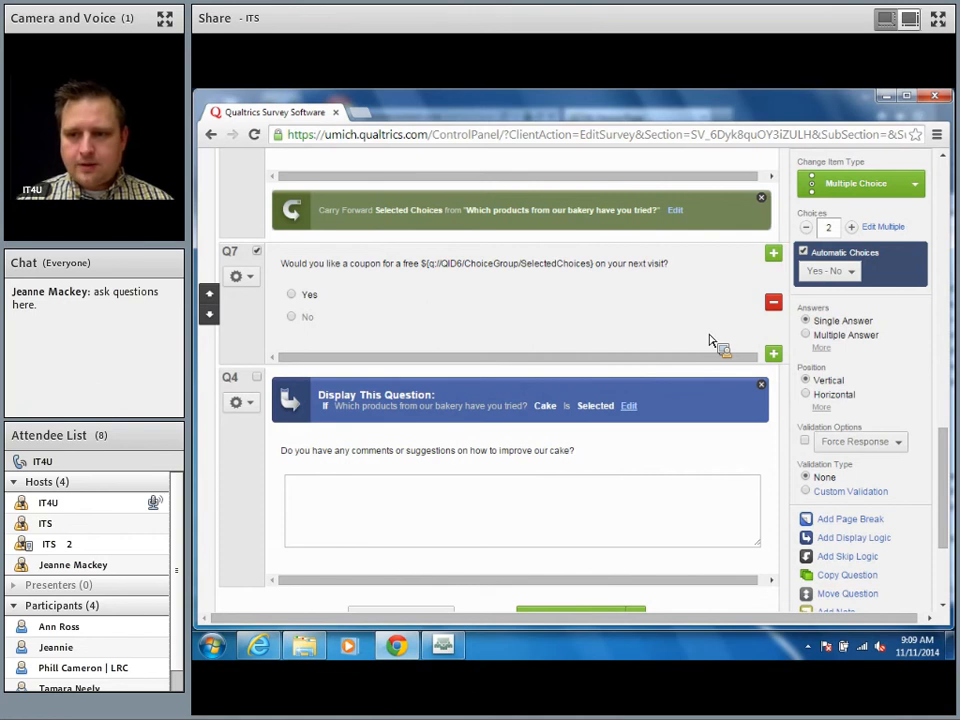
drag(946, 531, 910, 160)
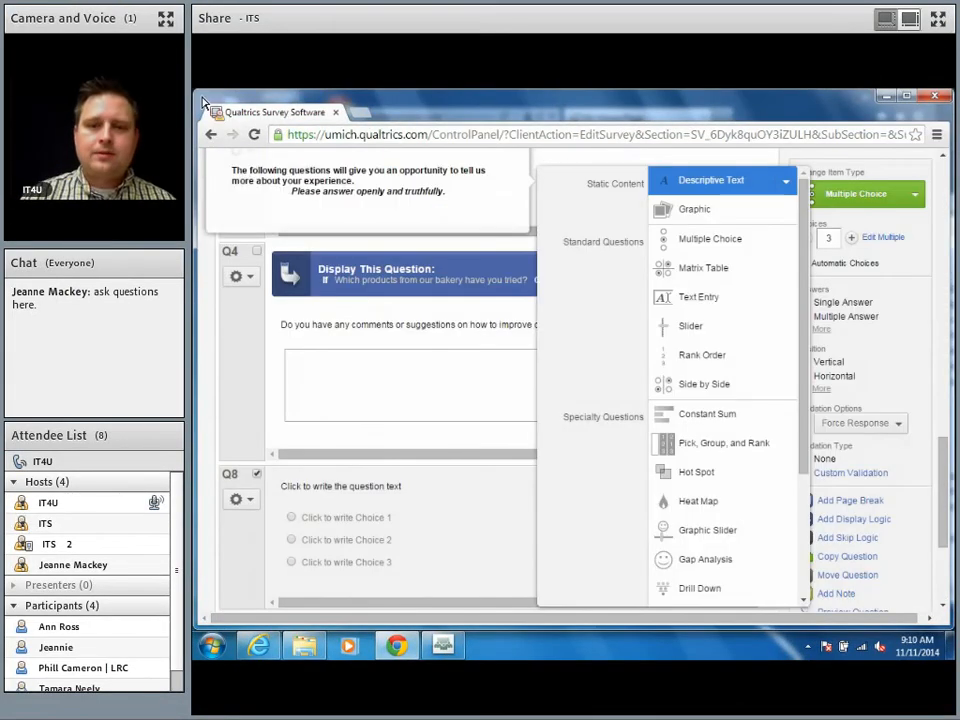
Step: Change Q8's item type to Text Entry with the Single Line format
click(760, 182)
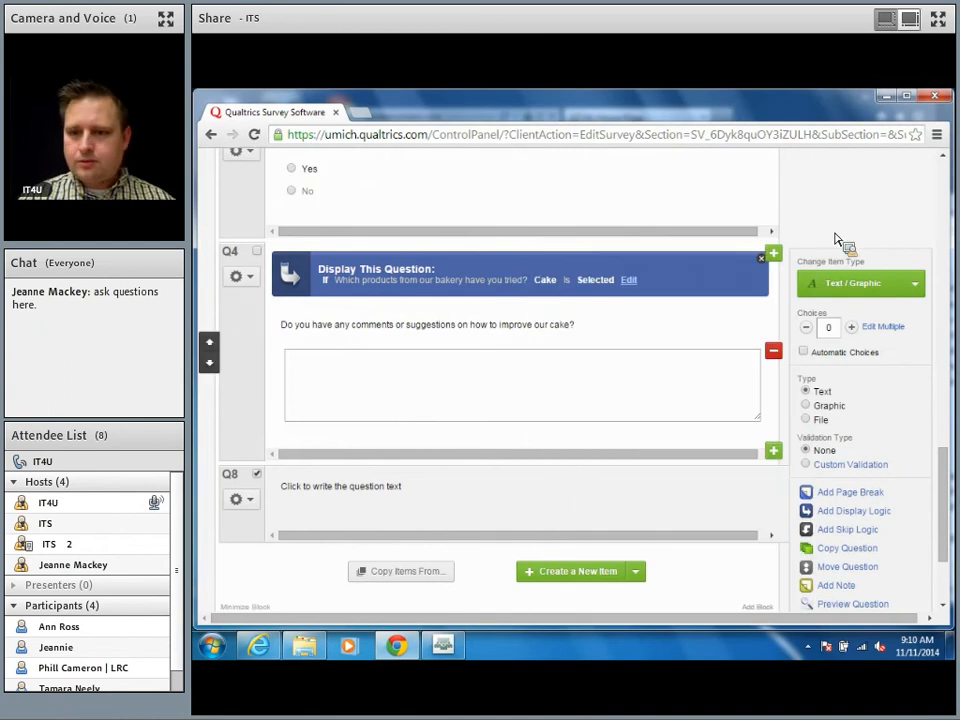
click(840, 283)
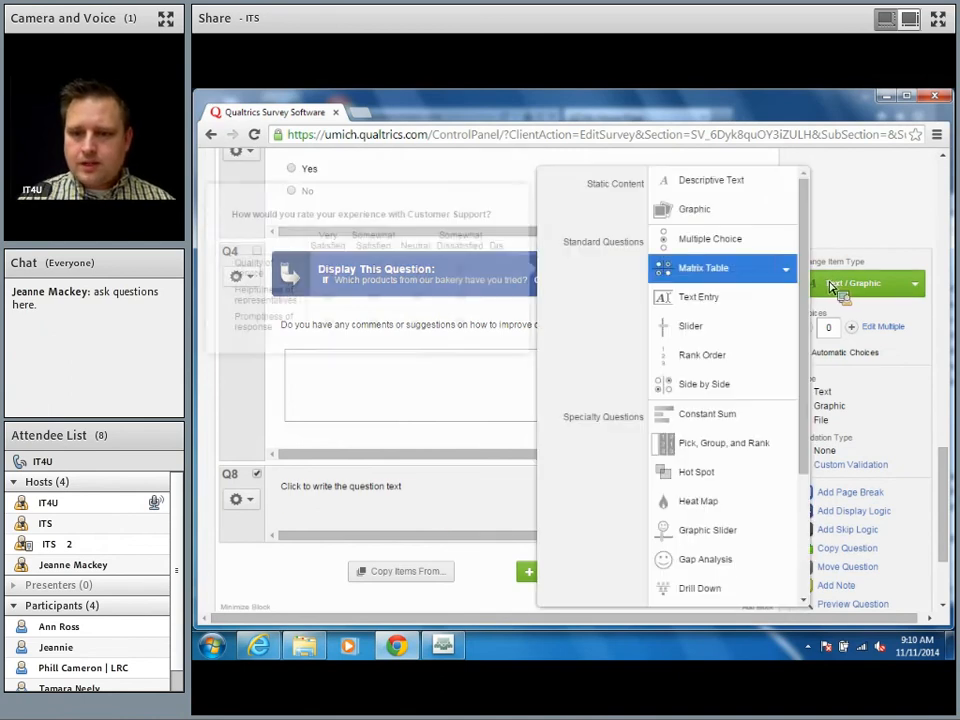
click(718, 328)
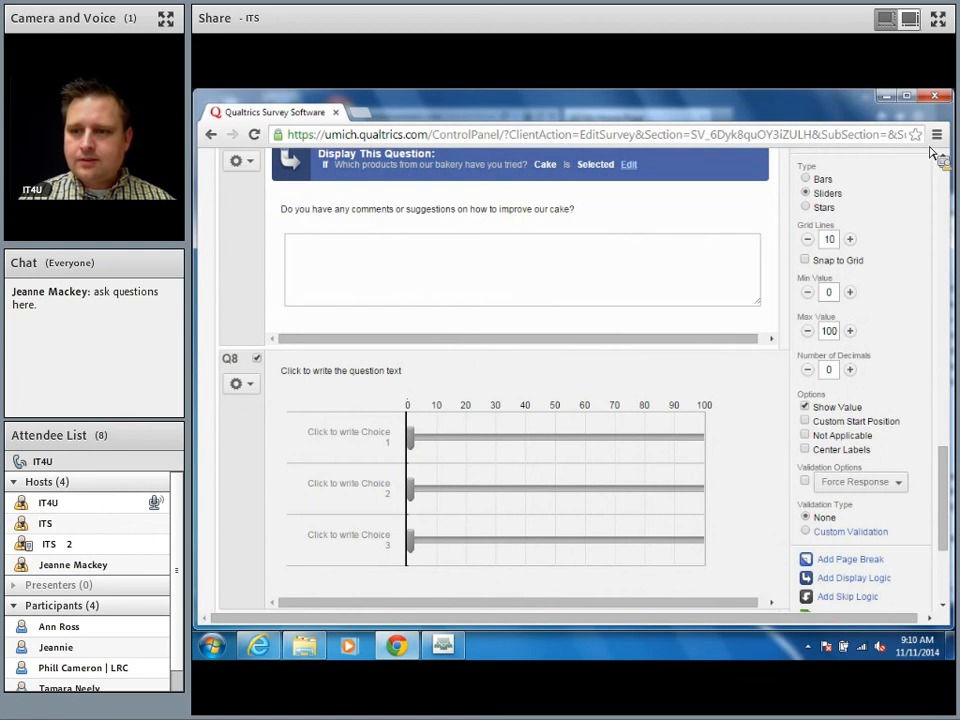
click(948, 175)
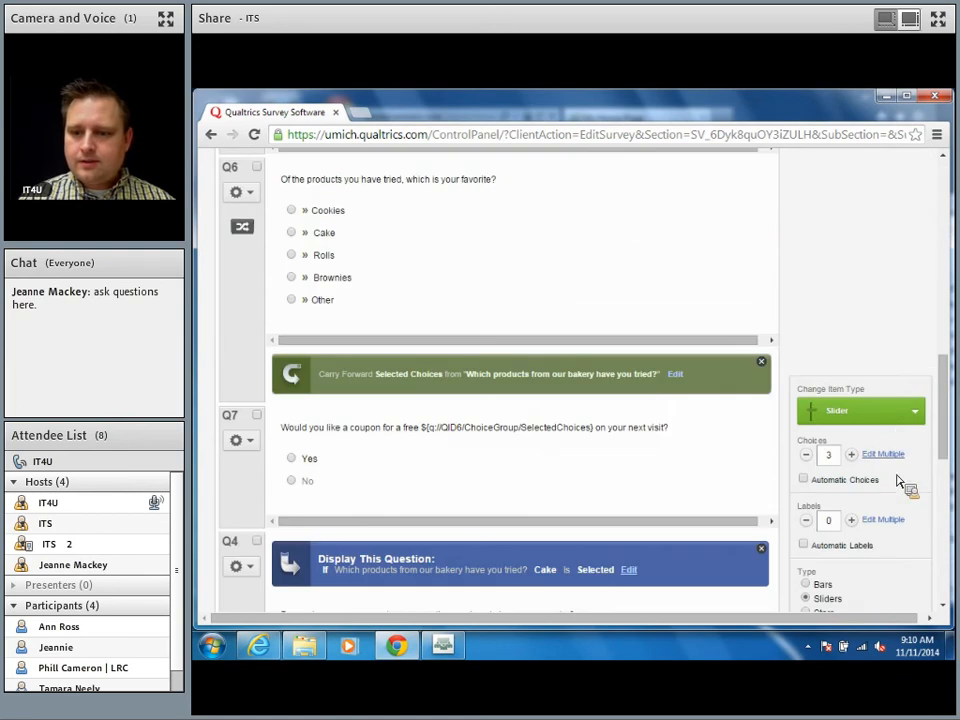
click(899, 421)
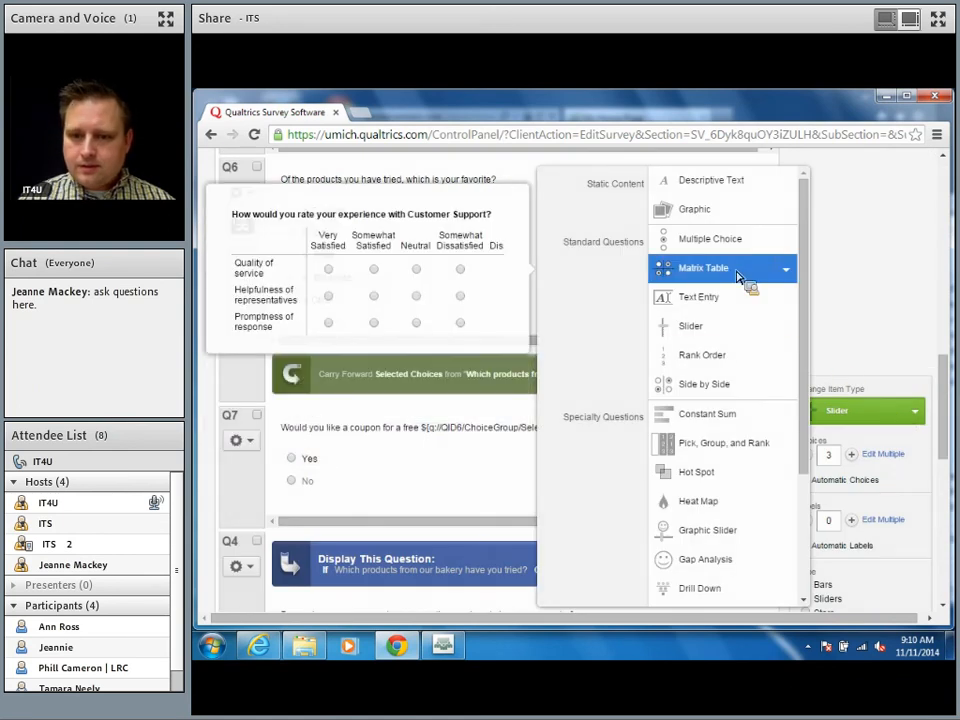
scroll(735, 272, down, 3)
click(718, 301)
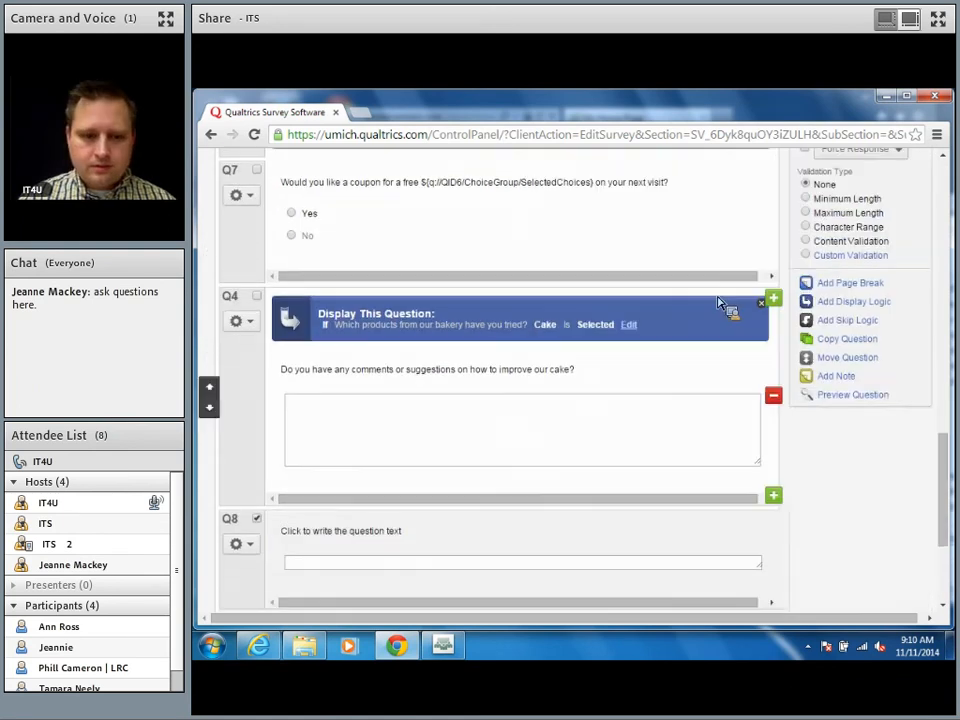
Step: Replace Q8's placeholder text with 'Please enter your contact information, so we know where to send the coupon.'
click(489, 551)
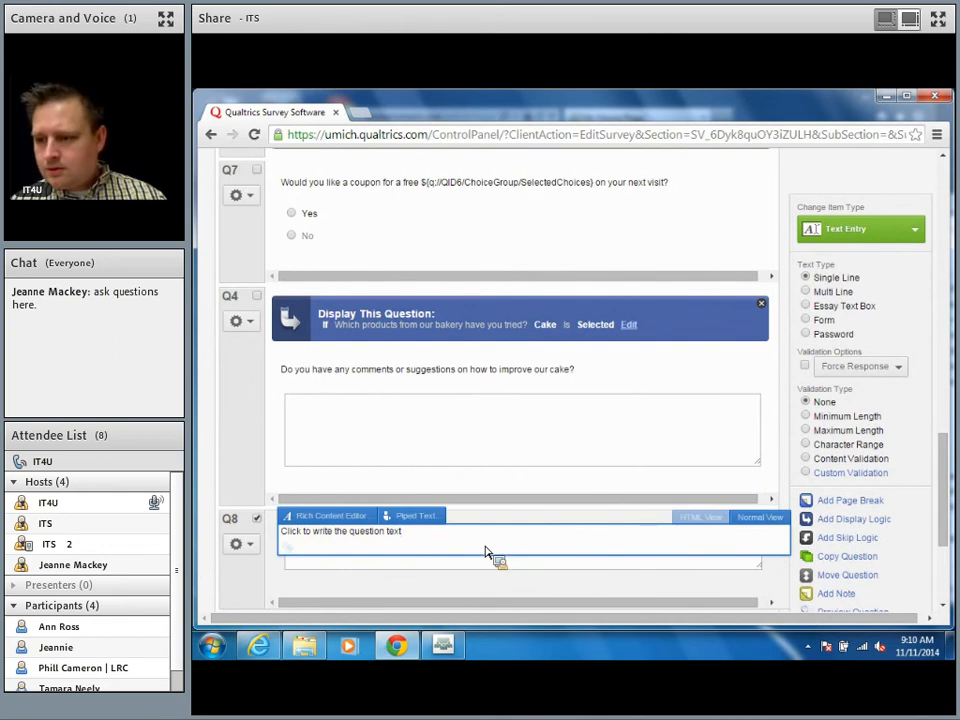
text(Ple)
key(ctrl+a)
text(Please )
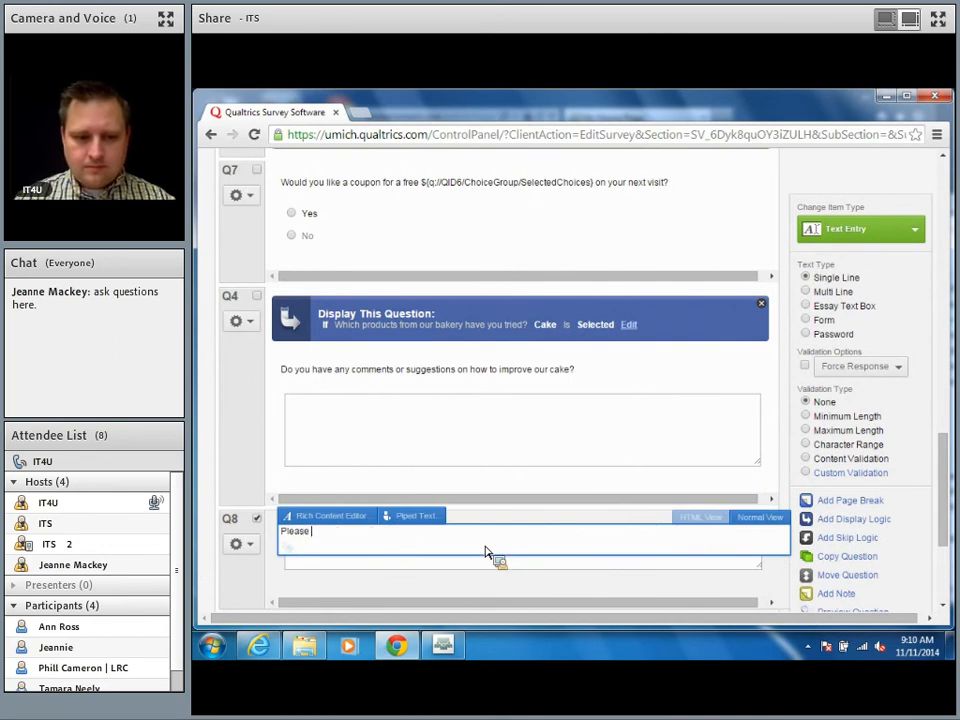
text(enter your contact information)
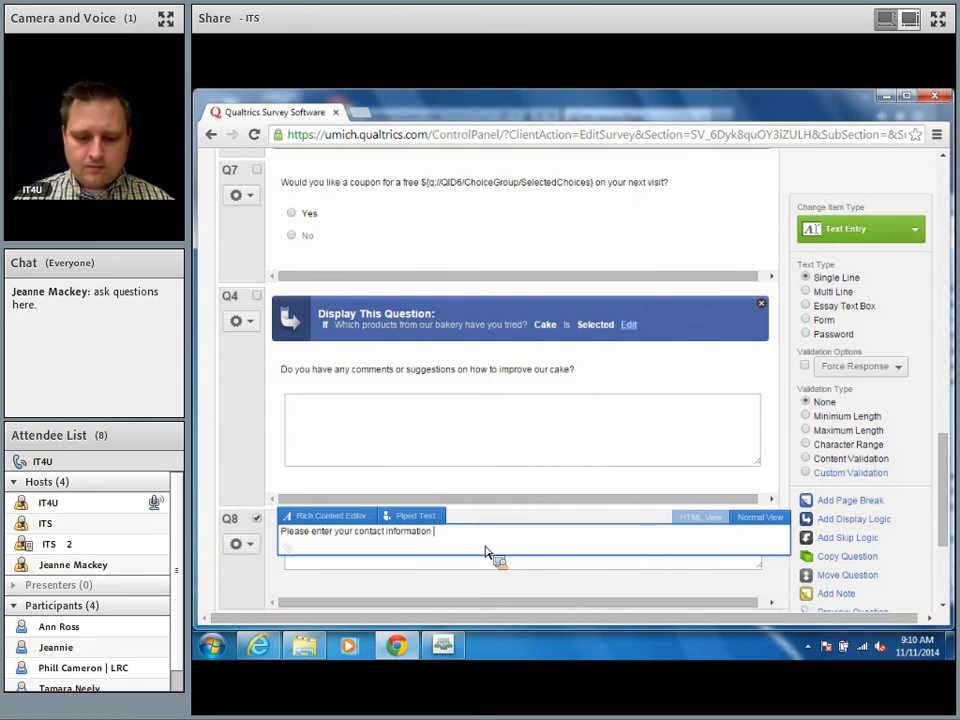
key(BackSpace)
text(, so we know where to s)
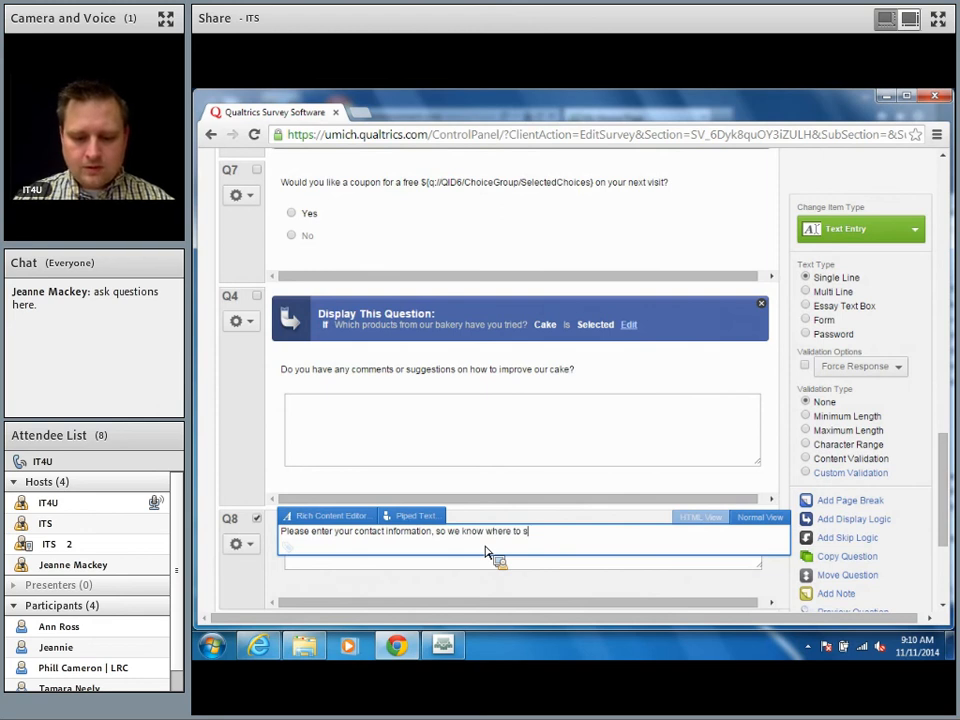
text(end the coupon.)
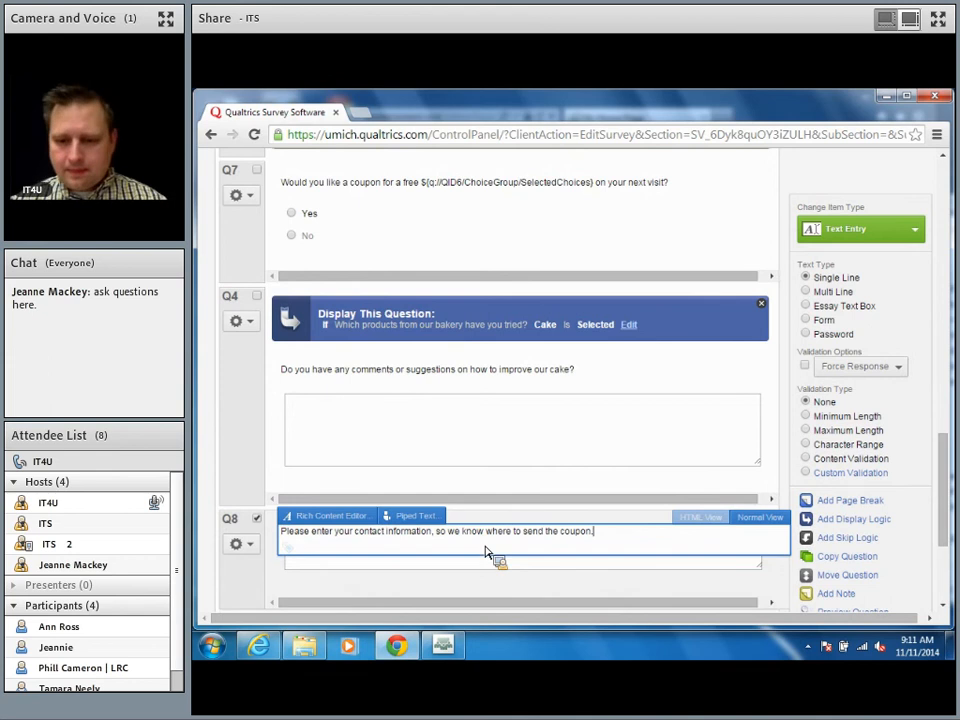
click(716, 574)
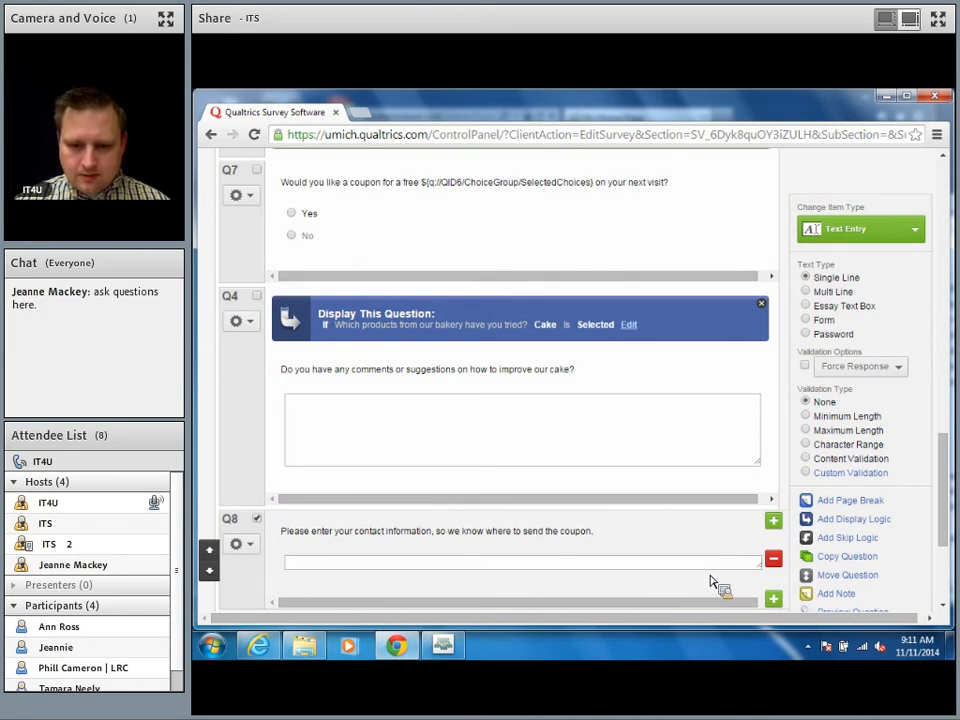
click(692, 565)
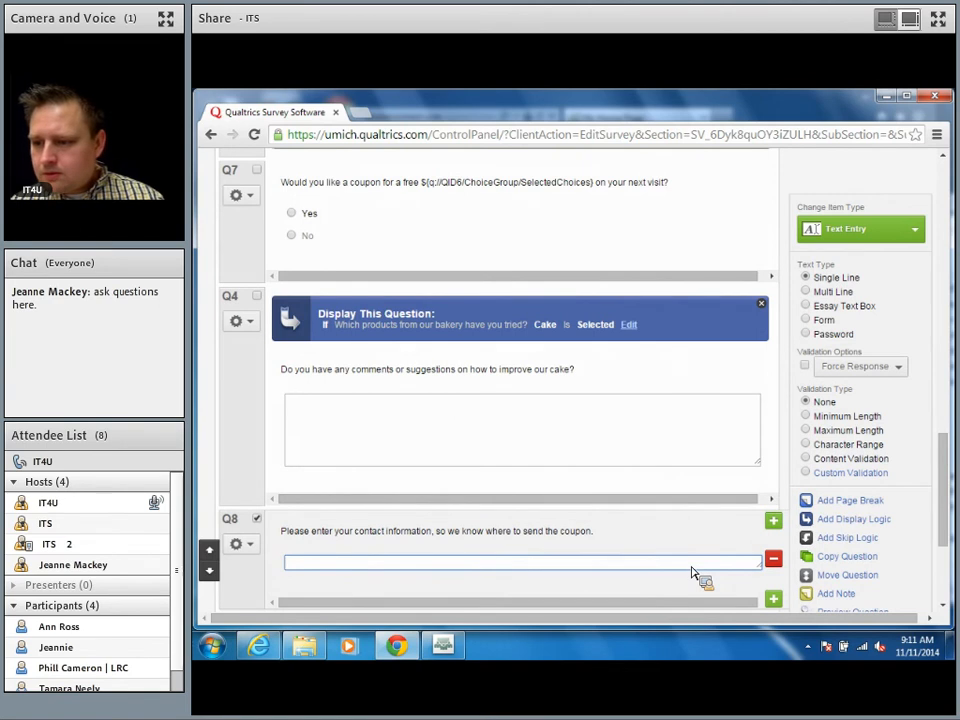
Step: Change Q8's text entry type to Form
click(811, 322)
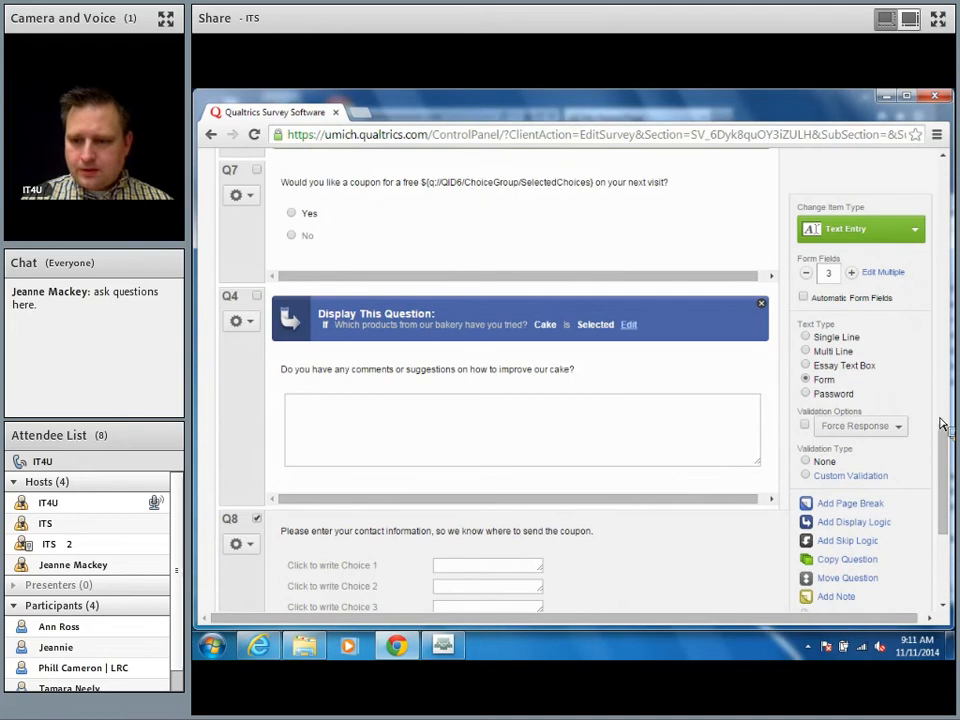
scroll(950, 447, down, 1)
scroll(950, 447, down, 3)
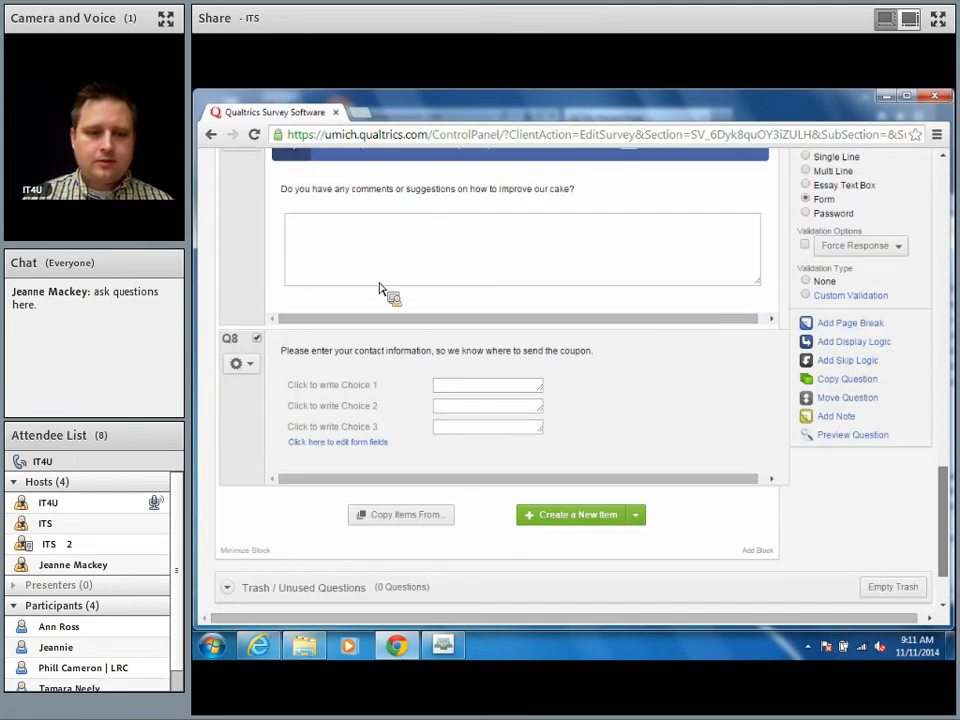
Step: Label Q8's three form fields First Name, Last Name and E-mail Address
click(355, 390)
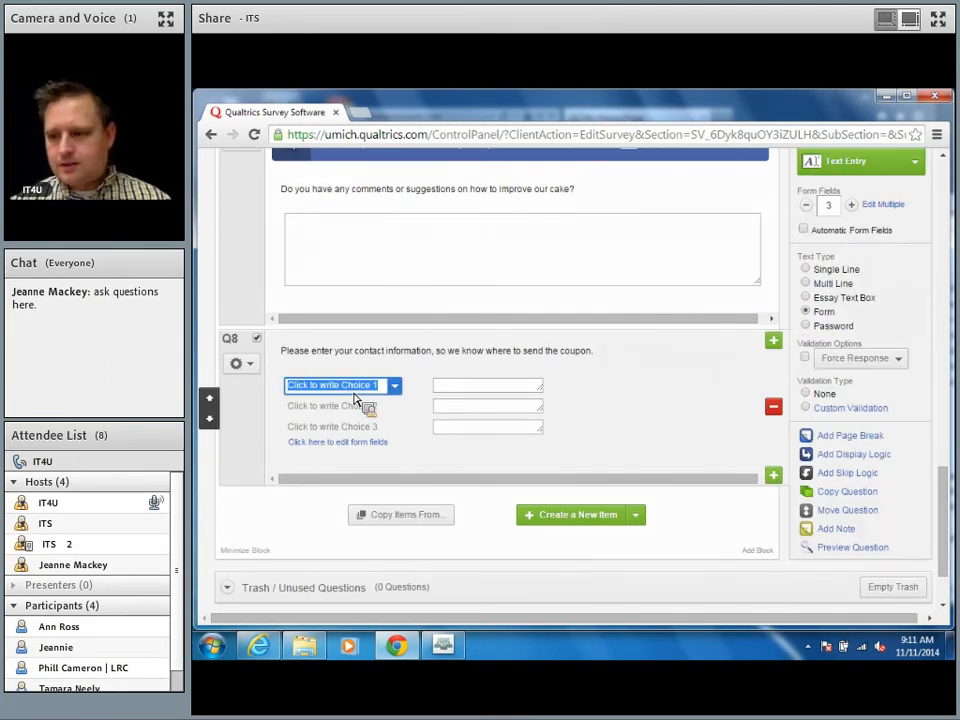
text(First Name)
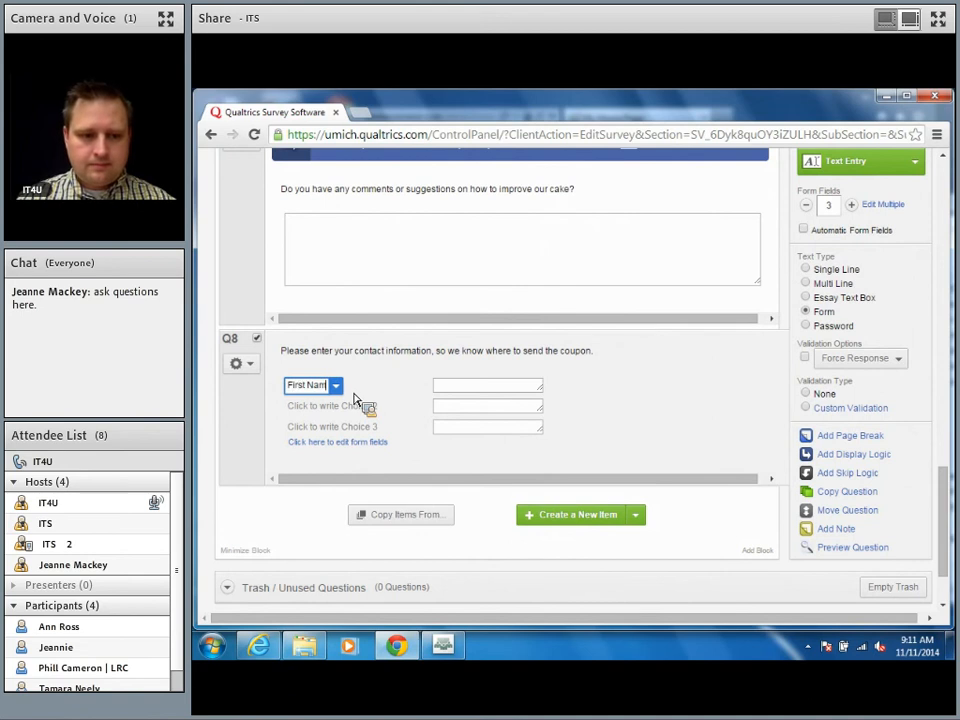
key(Tab)
text(Last)
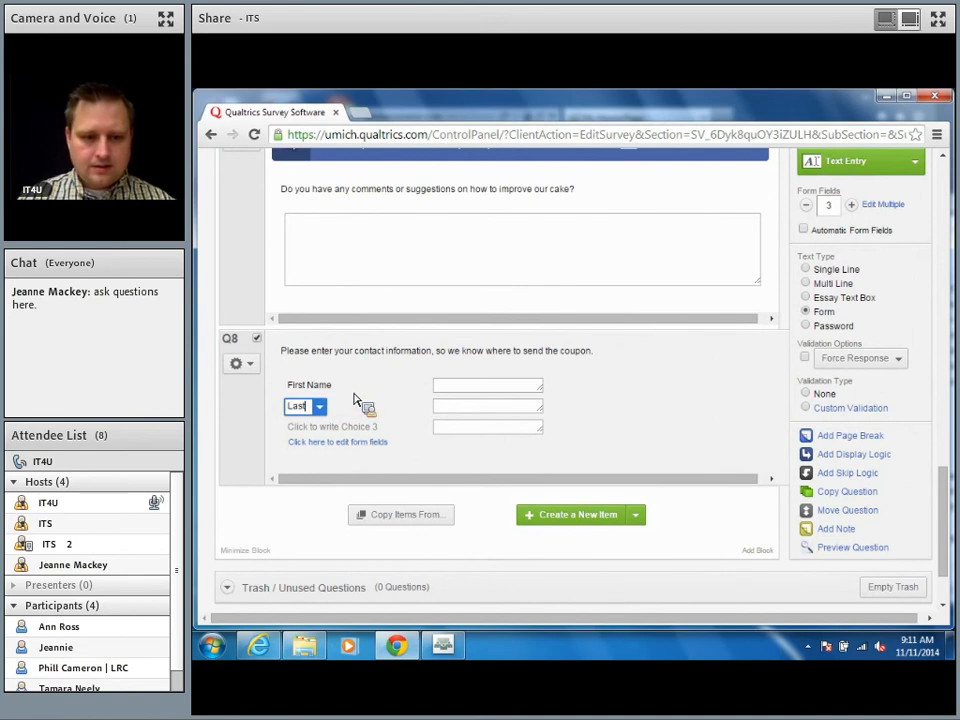
key(Tab)
click(297, 409)
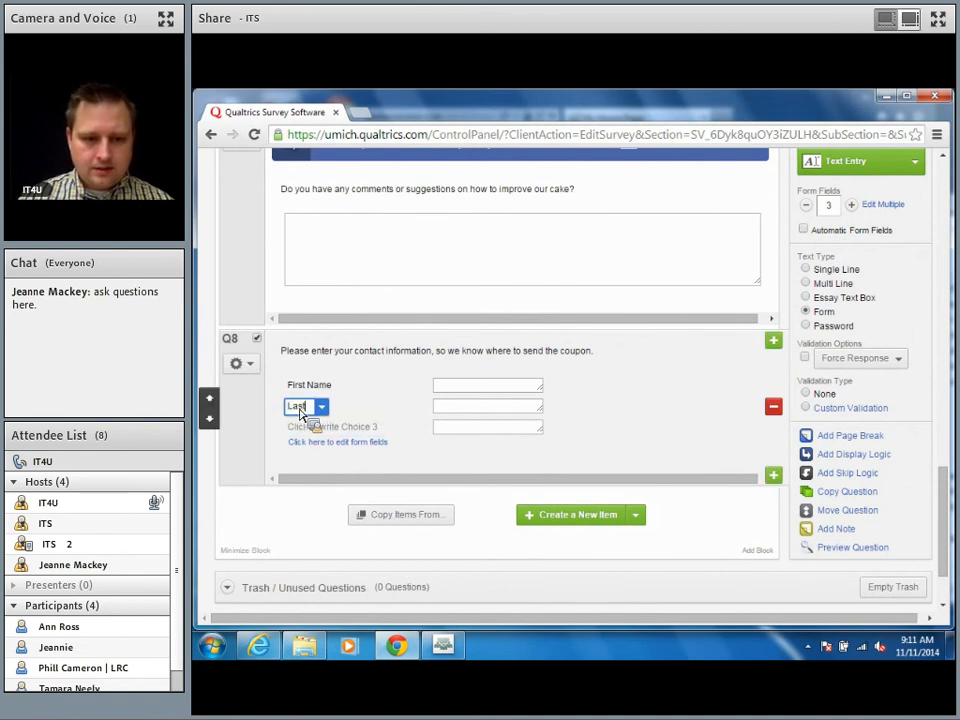
text(Name)
key(Tab)
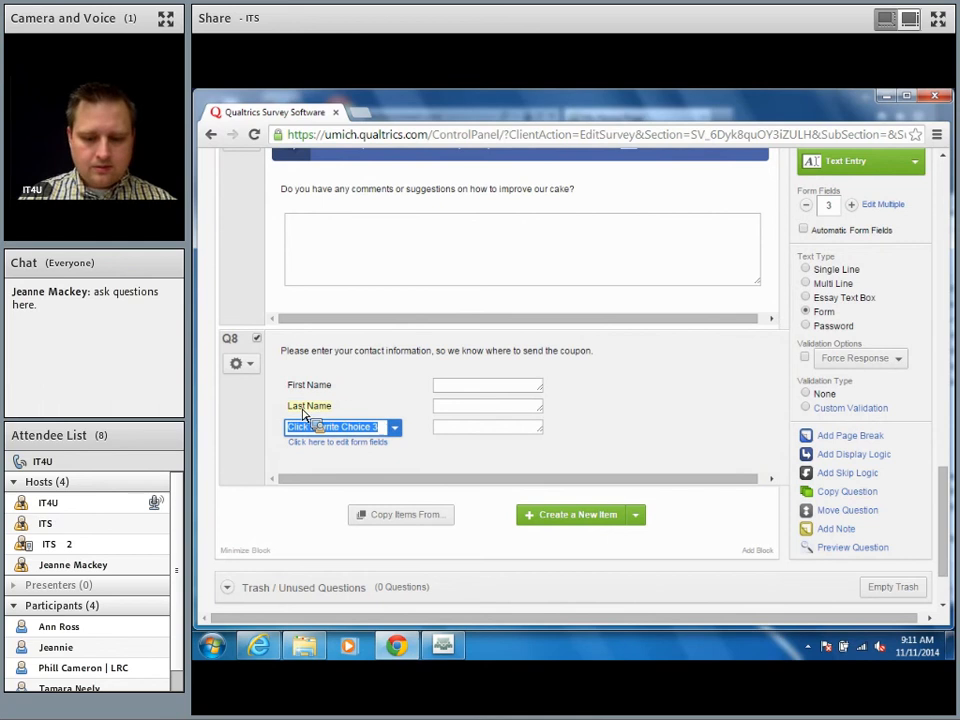
text(E-mail Addr)
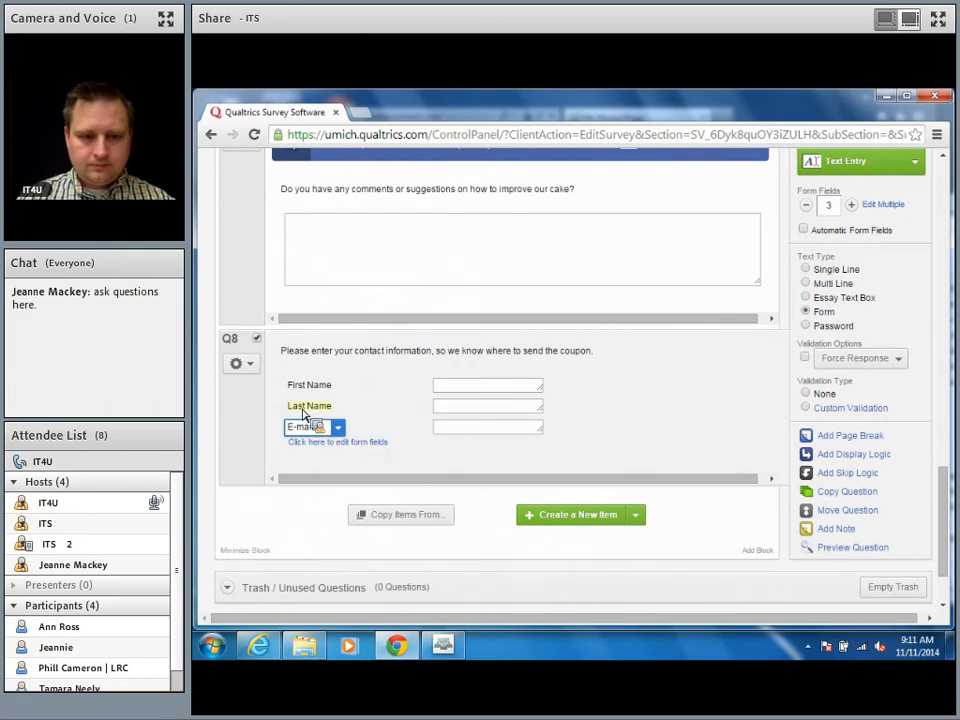
text(ess)
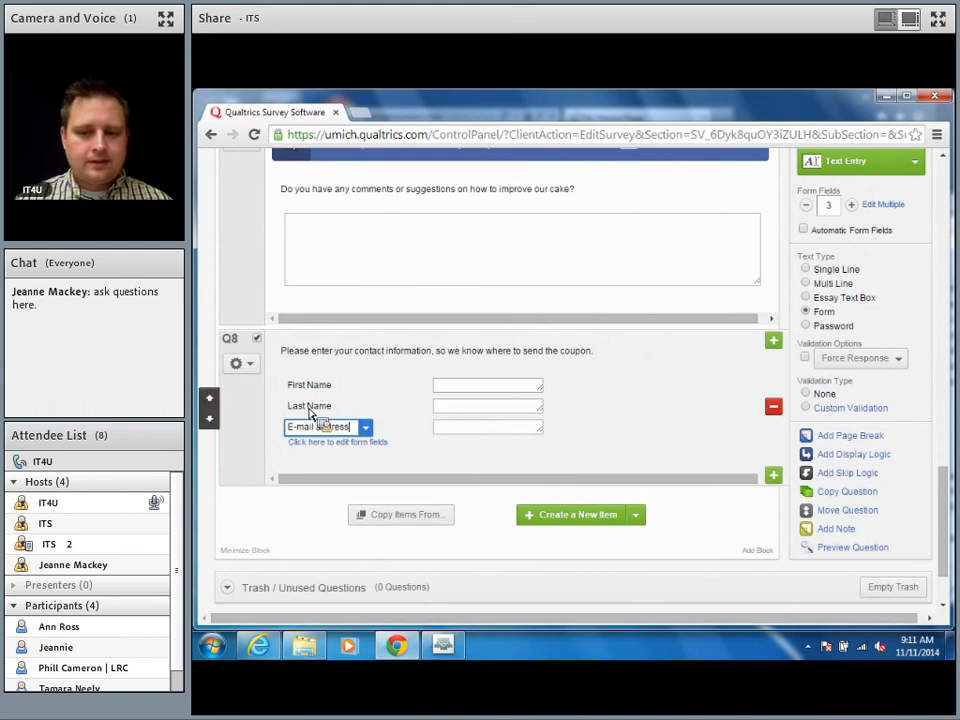
click(683, 505)
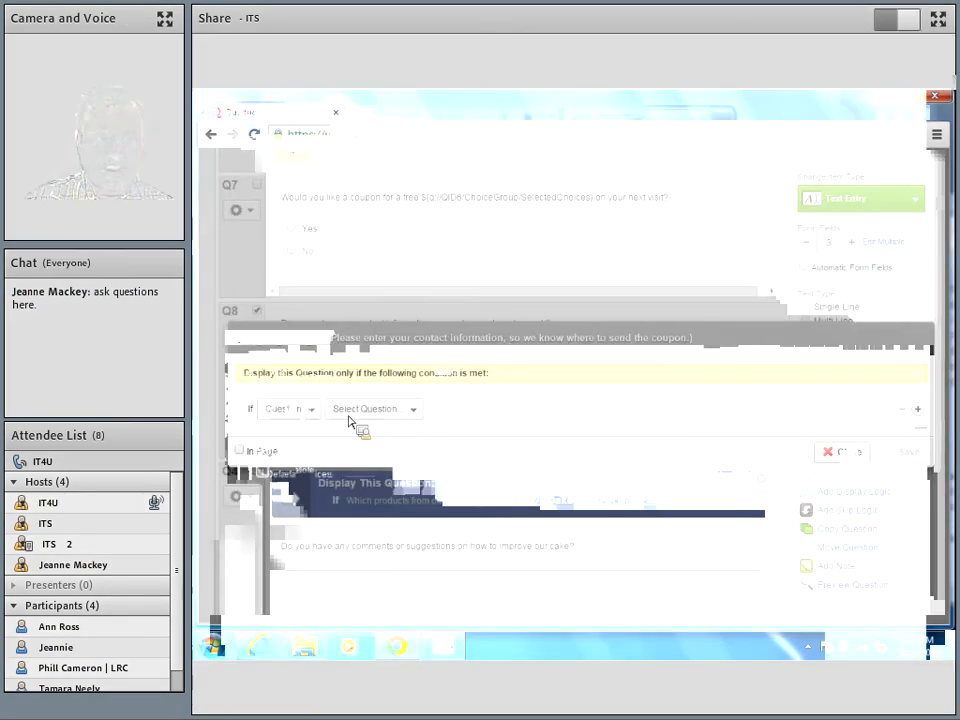
Step: Add display logic to Q8: Question Q7, Yes, Is Selected, and save it
click(294, 410)
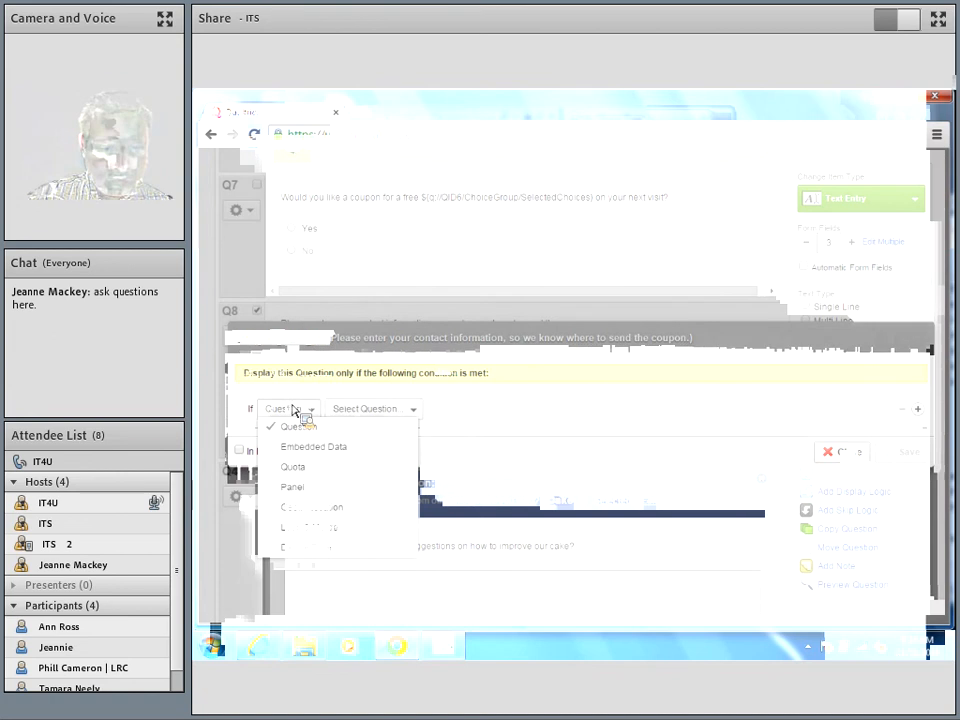
click(390, 410)
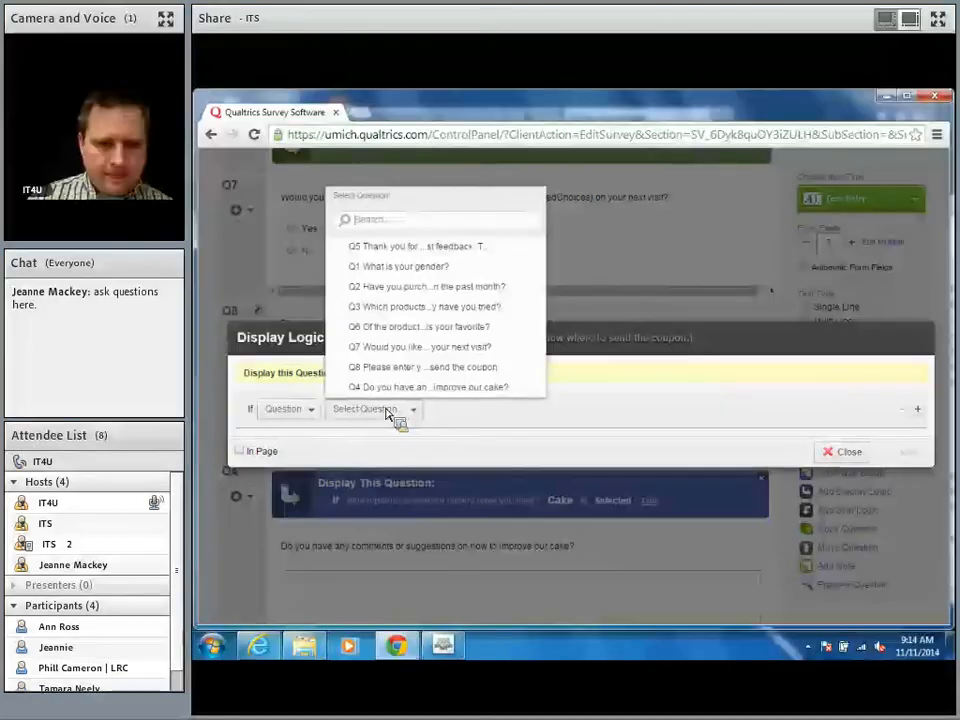
click(460, 350)
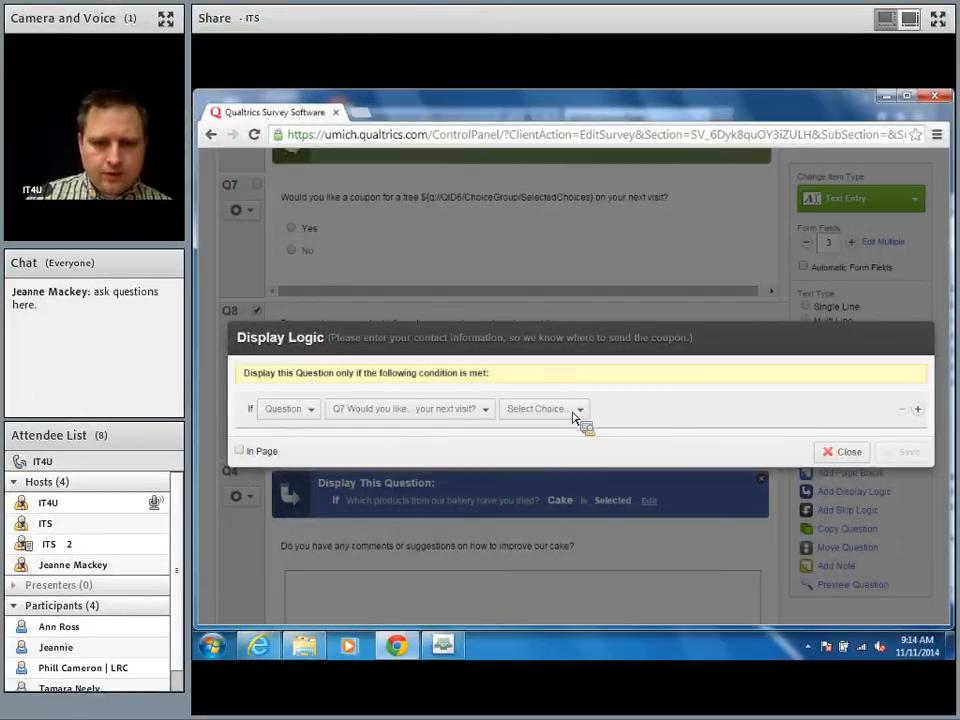
click(574, 411)
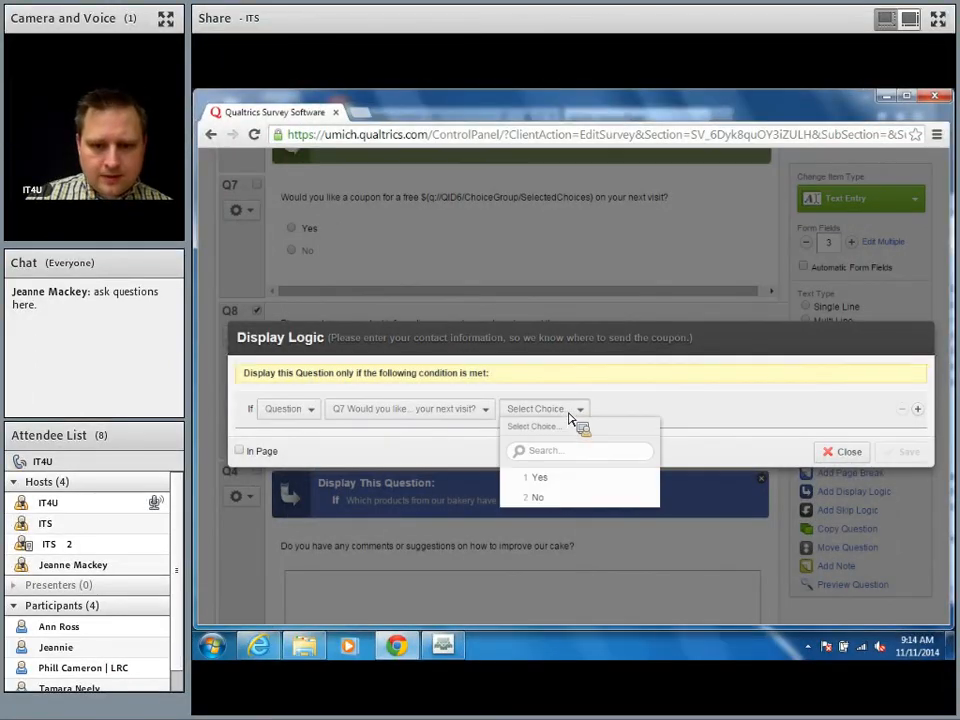
click(548, 478)
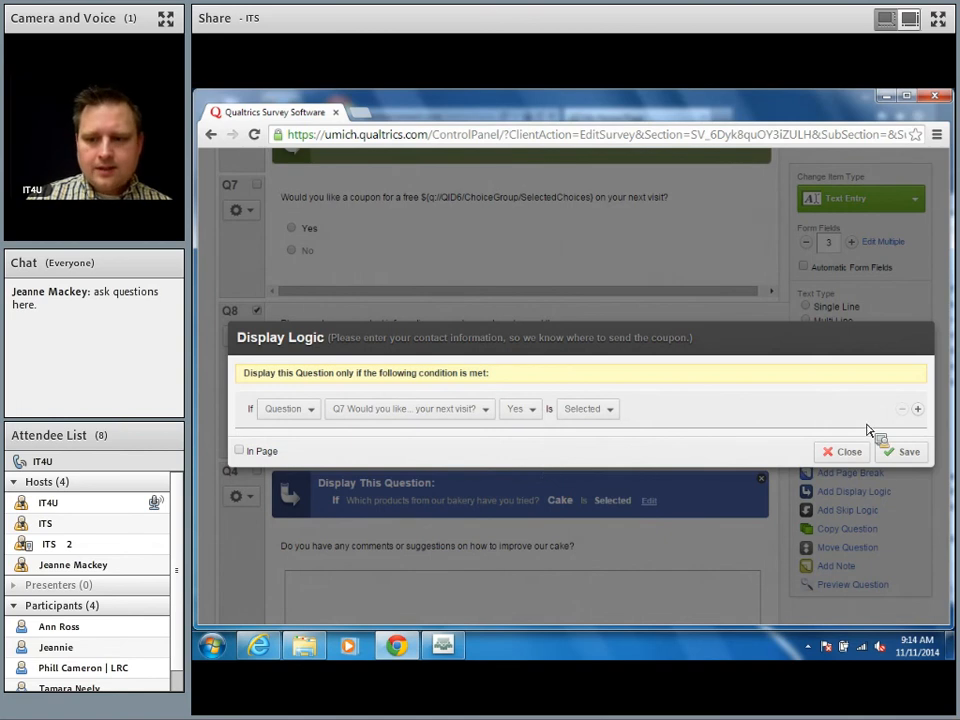
click(898, 452)
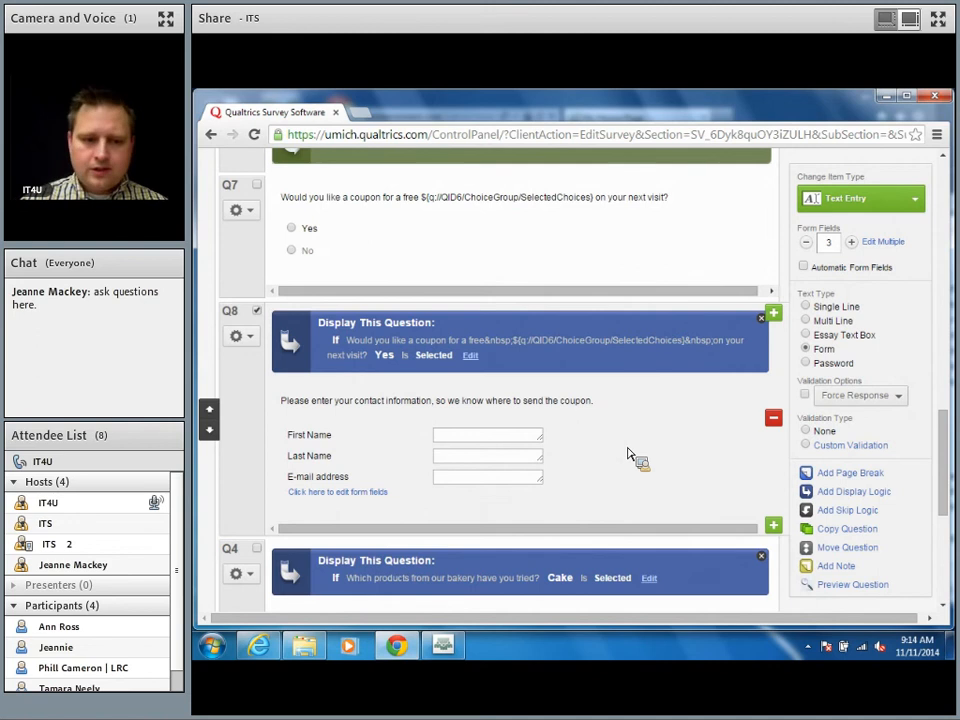
Step: Move Q8 down below comments question Q4 and review the survey from the top
click(211, 434)
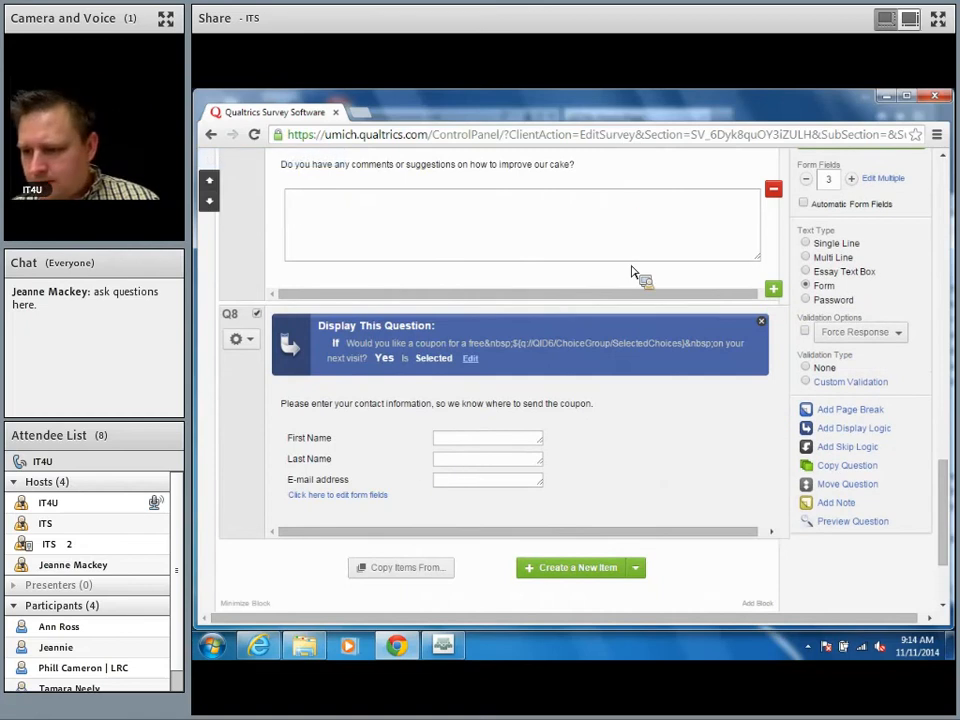
scroll(556, 394, up, 1)
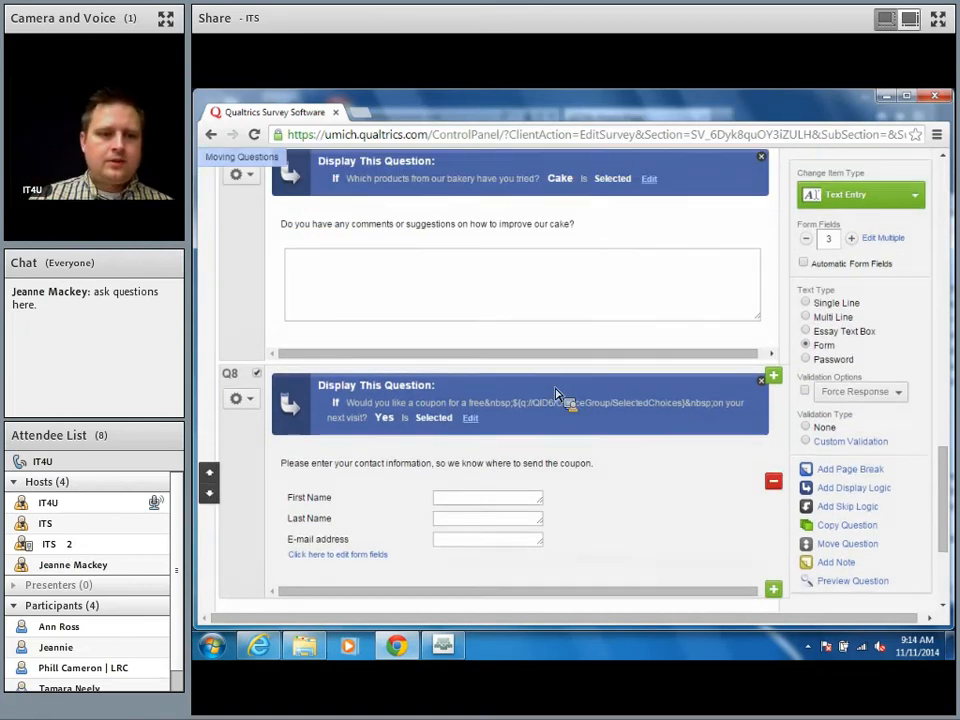
scroll(556, 394, up, 4)
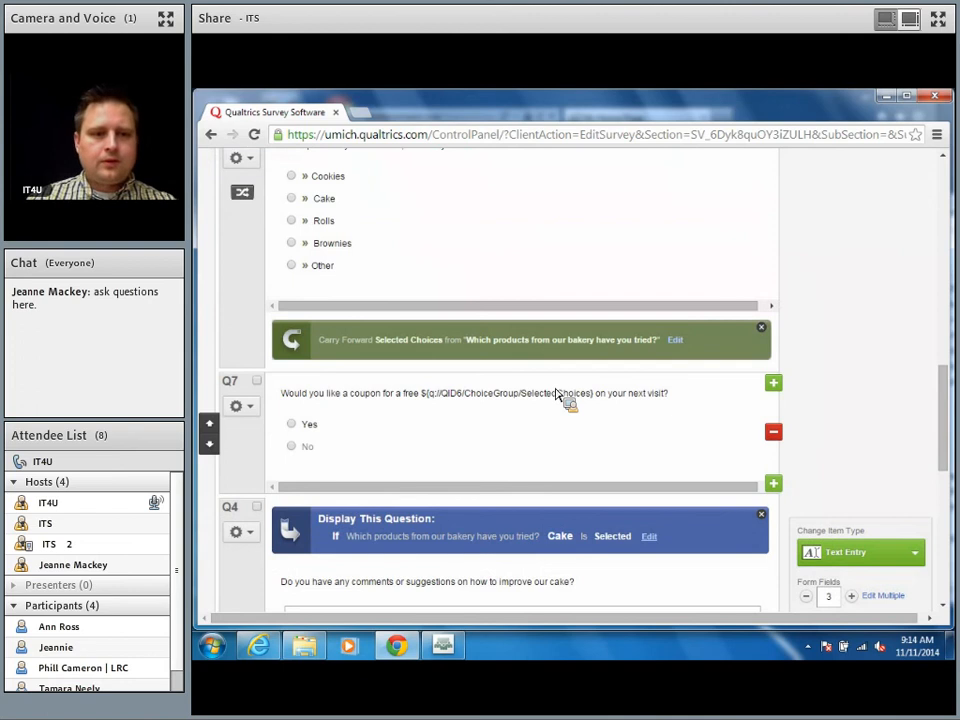
scroll(556, 394, up, 10)
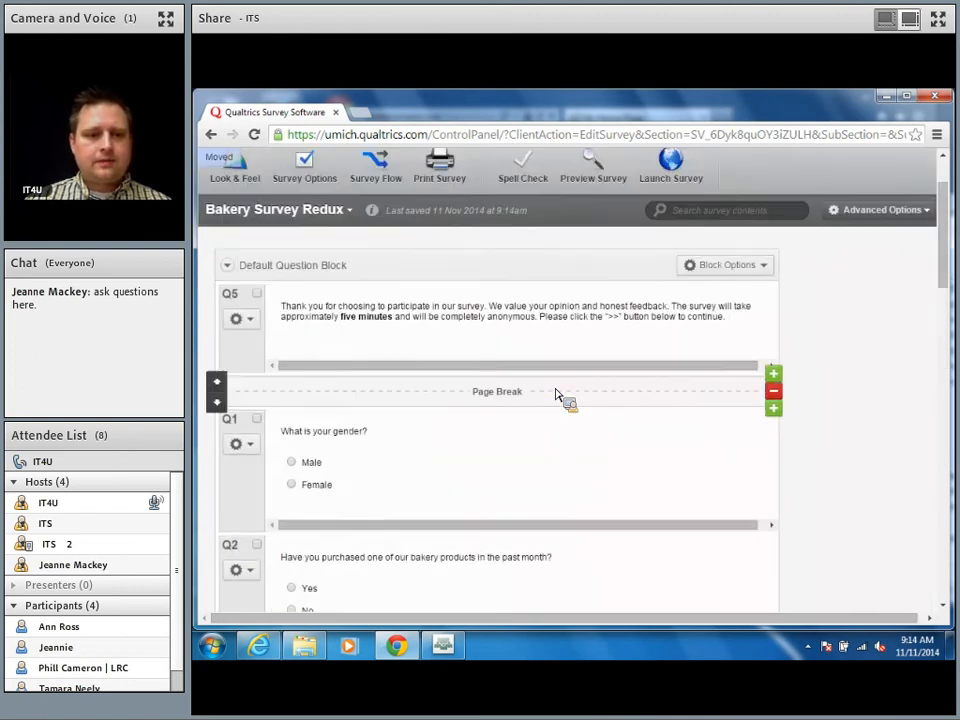
scroll(556, 394, down, 4)
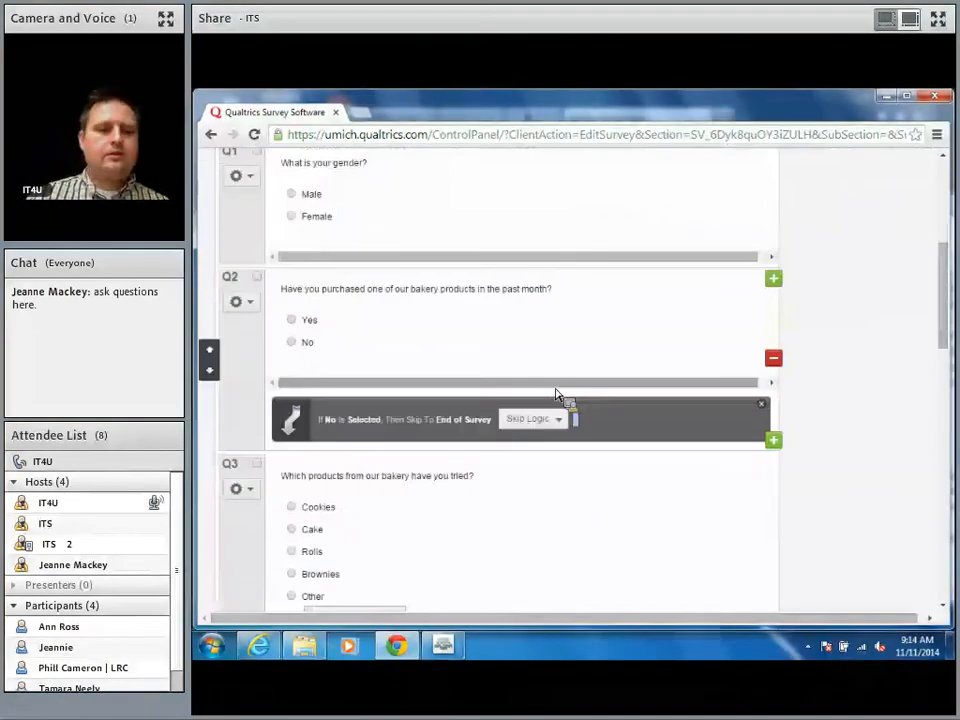
scroll(556, 394, down, 6)
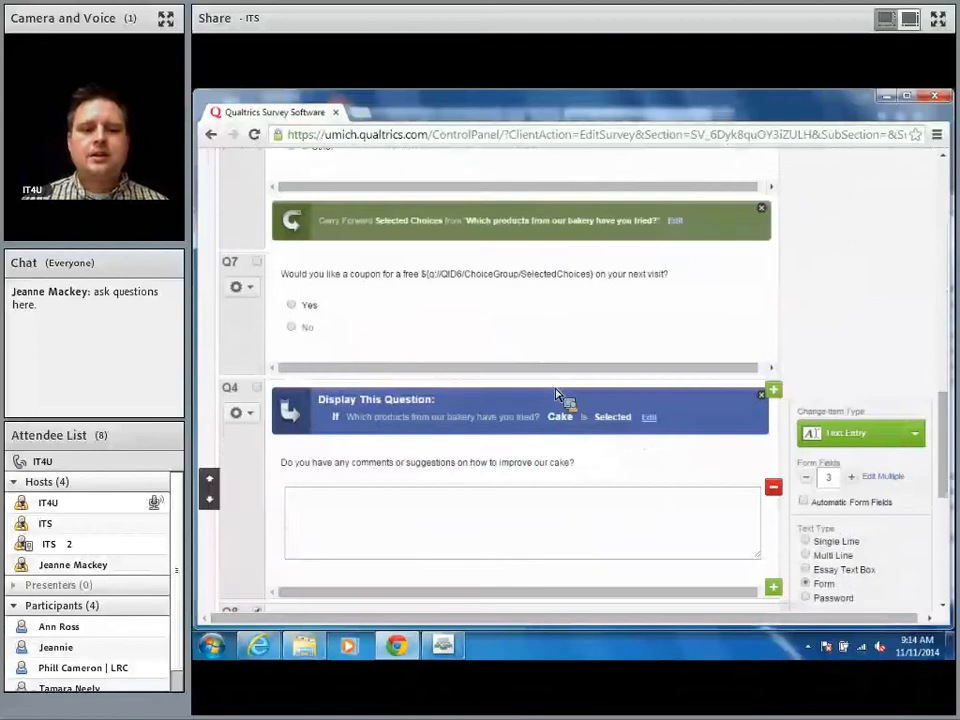
scroll(556, 394, down, 1)
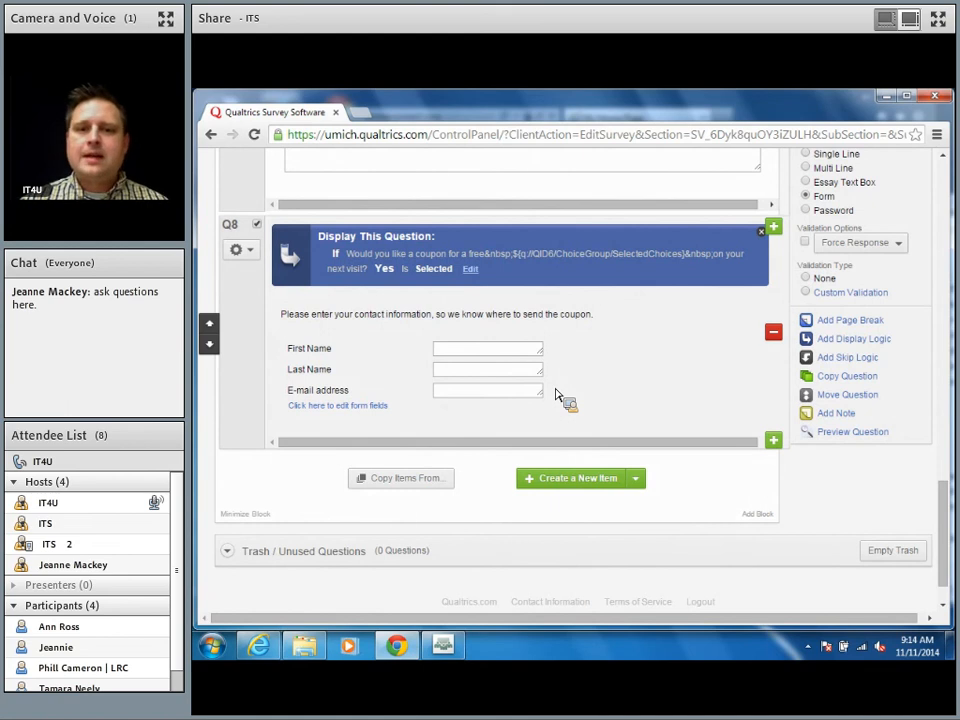
scroll(557, 393, up, 15)
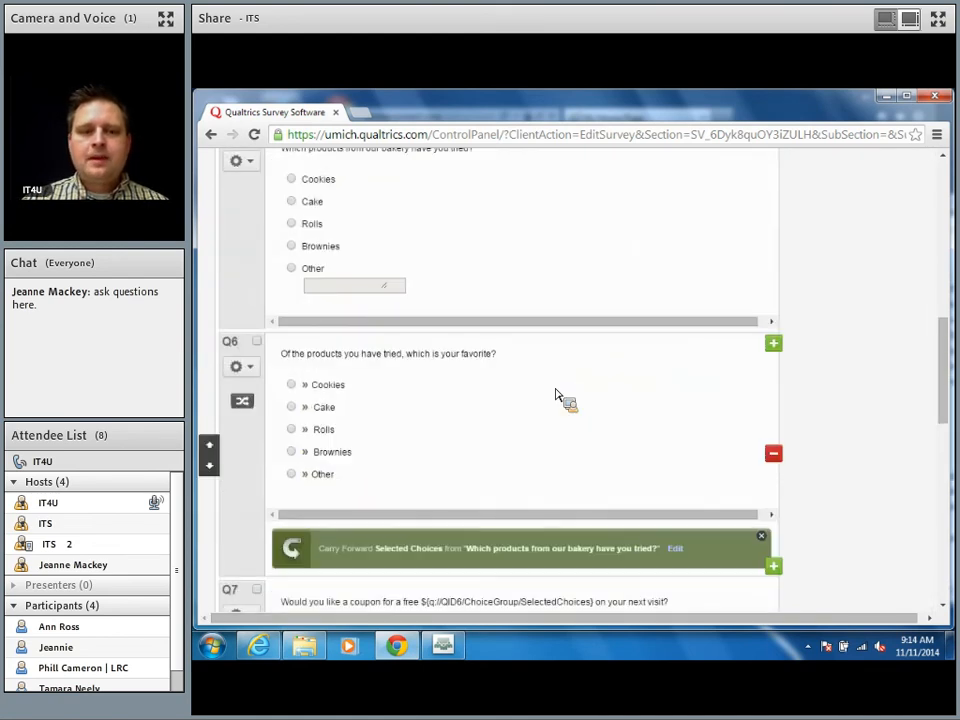
scroll(557, 393, up, 10)
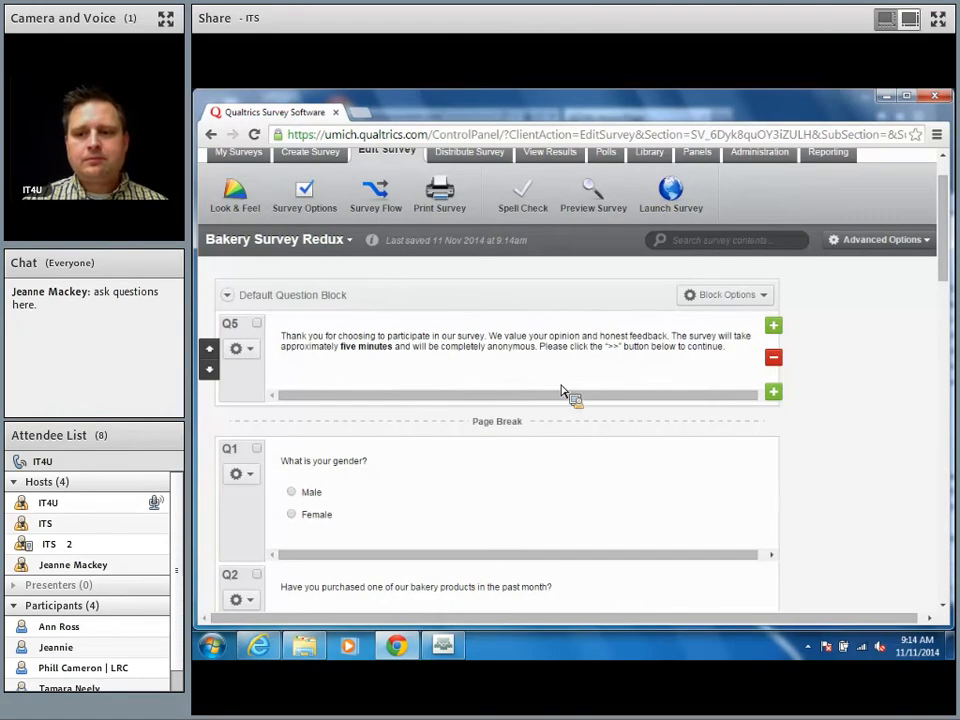
click(883, 244)
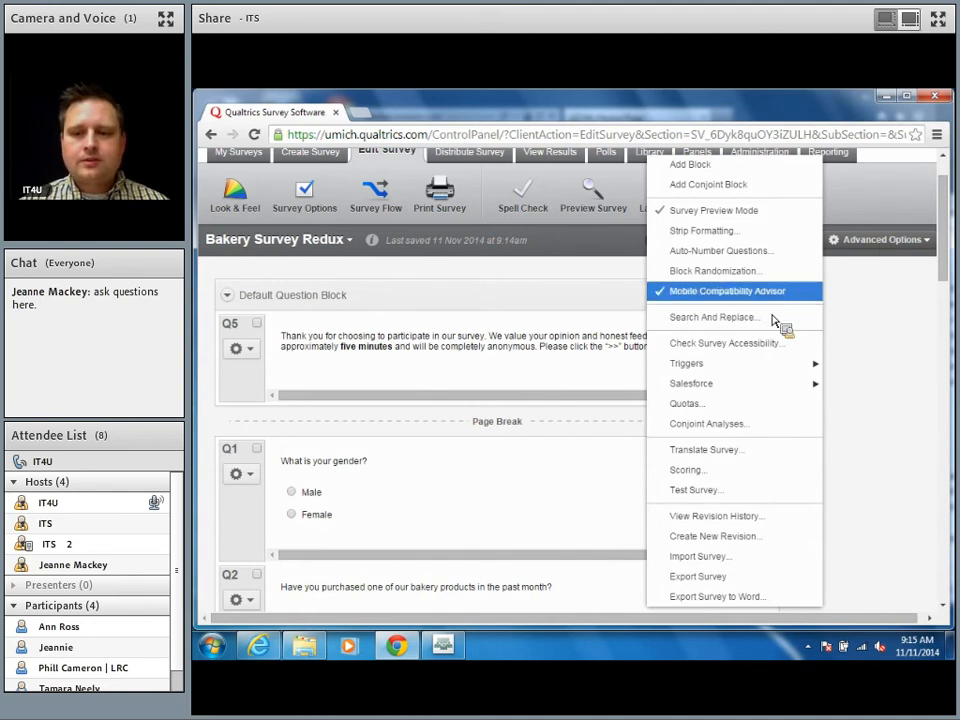
click(752, 252)
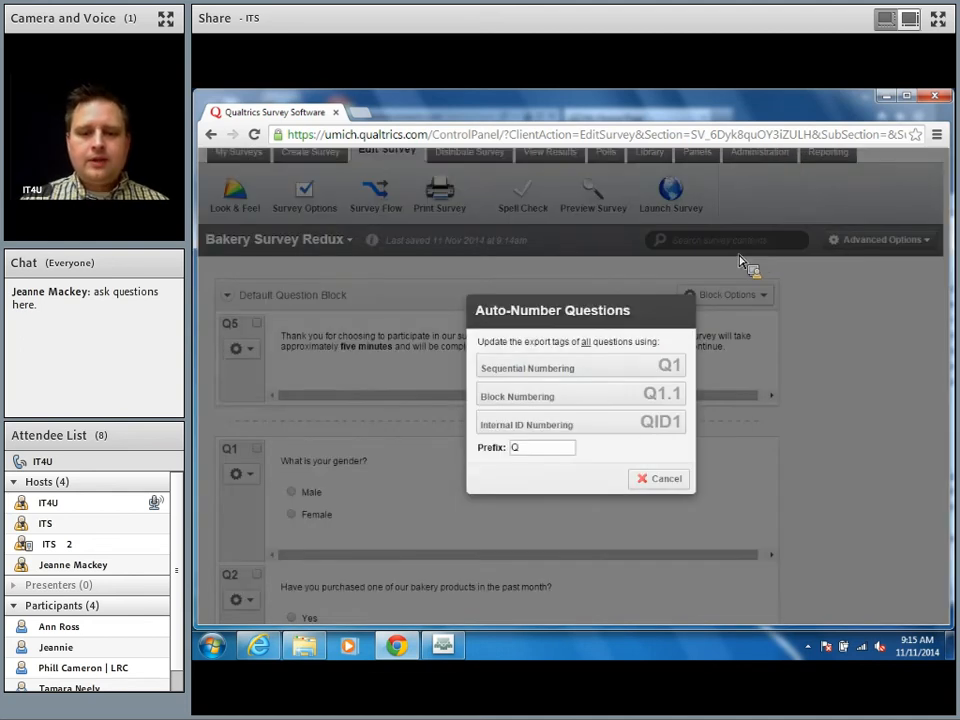
click(550, 449)
key(BackSpace)
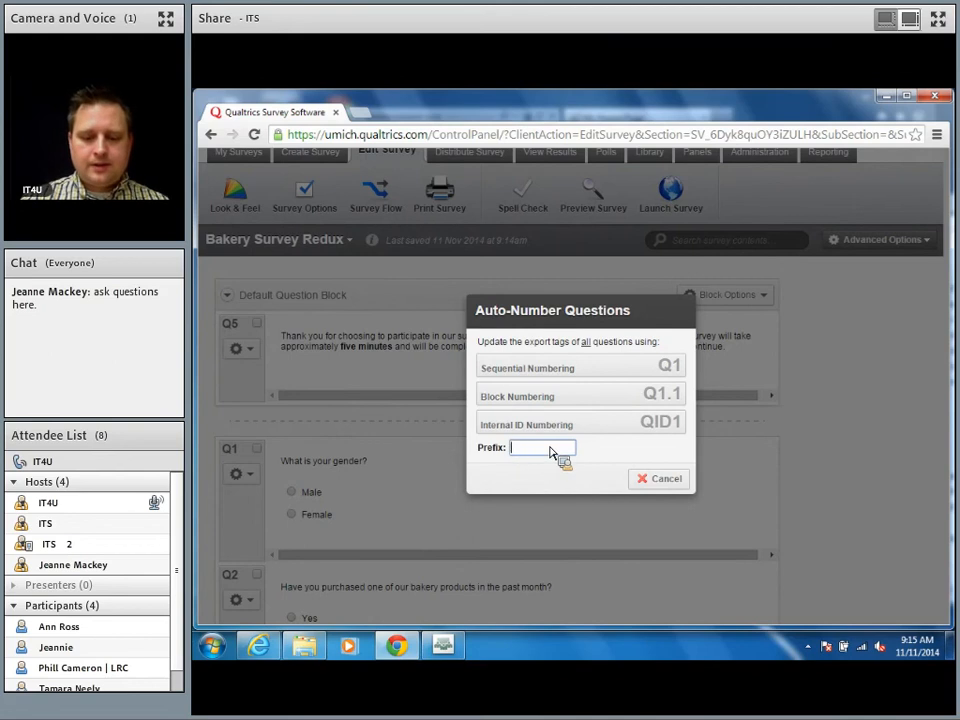
text(ULIB)
key(BackSpace)
key(BackSpace)
key(BackSpace)
key(BackSpace)
text(bake)
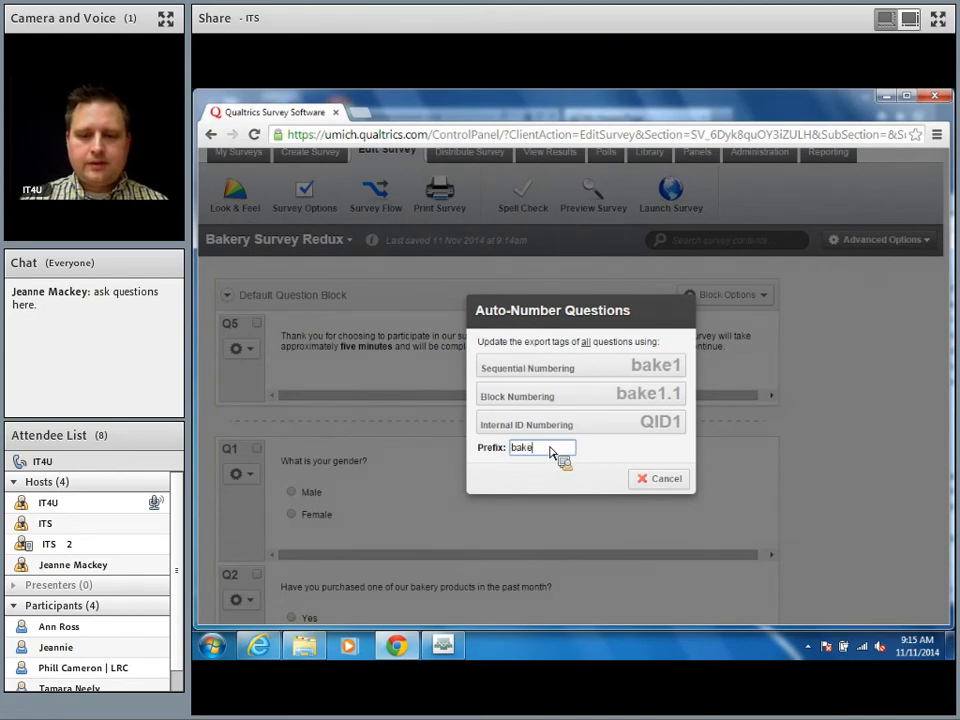
key(BackSpace)
text(y)
key(BackSpace)
text(e)
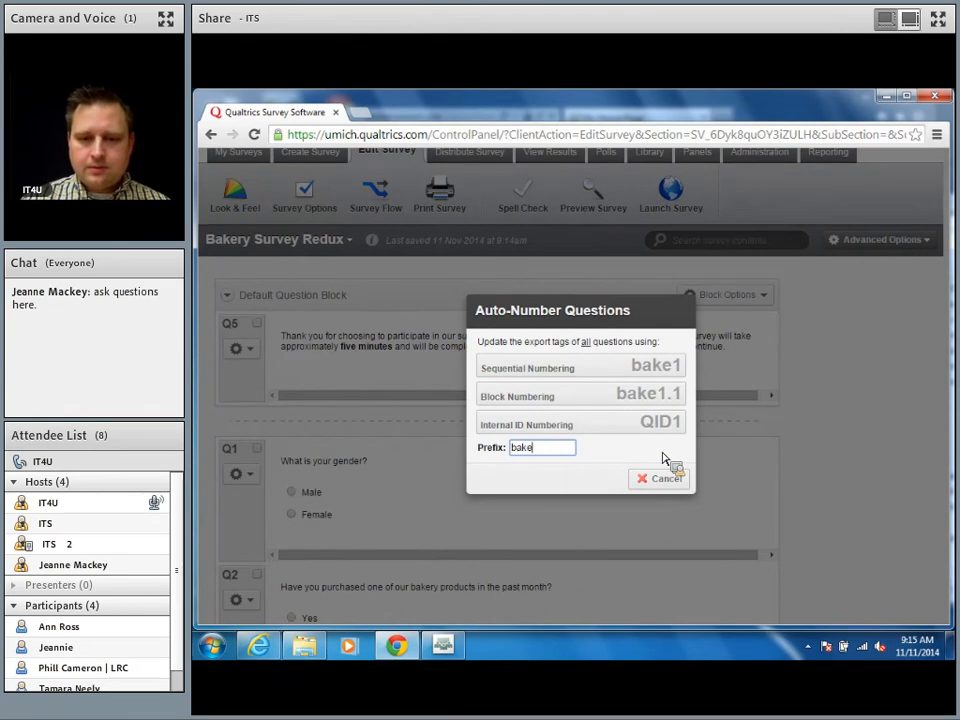
click(637, 368)
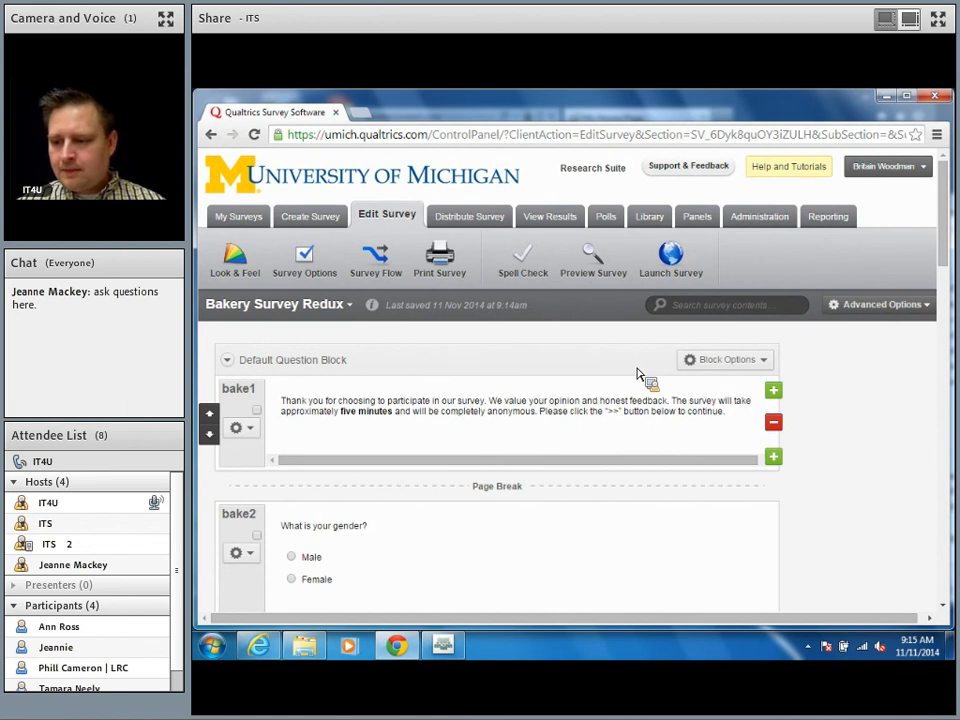
scroll(637, 373, down, 3)
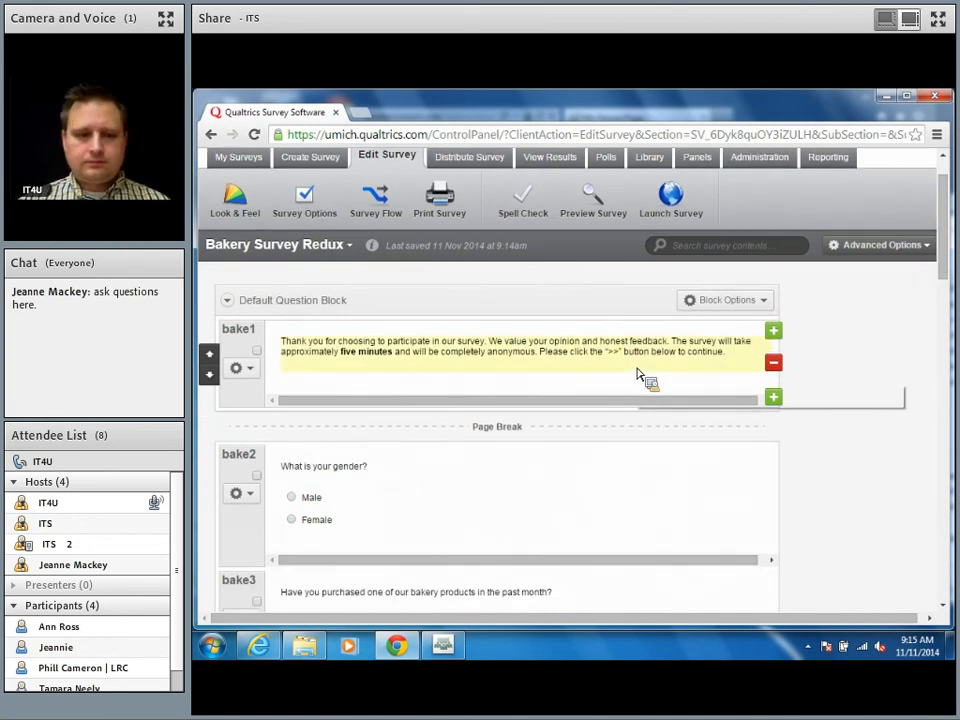
scroll(637, 373, down, 5)
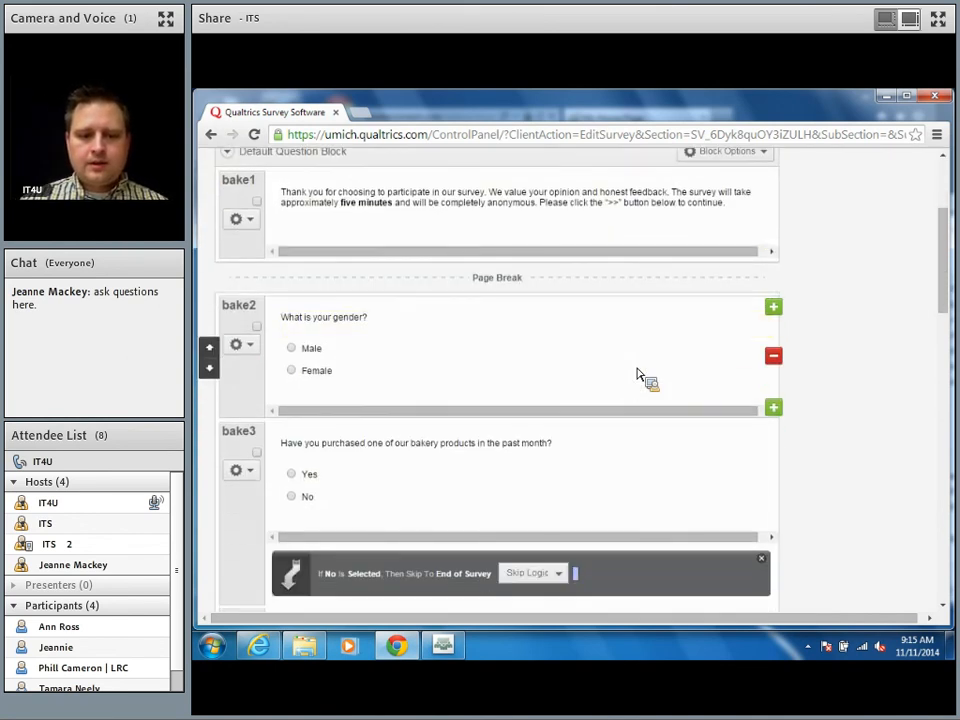
scroll(637, 373, down, 6)
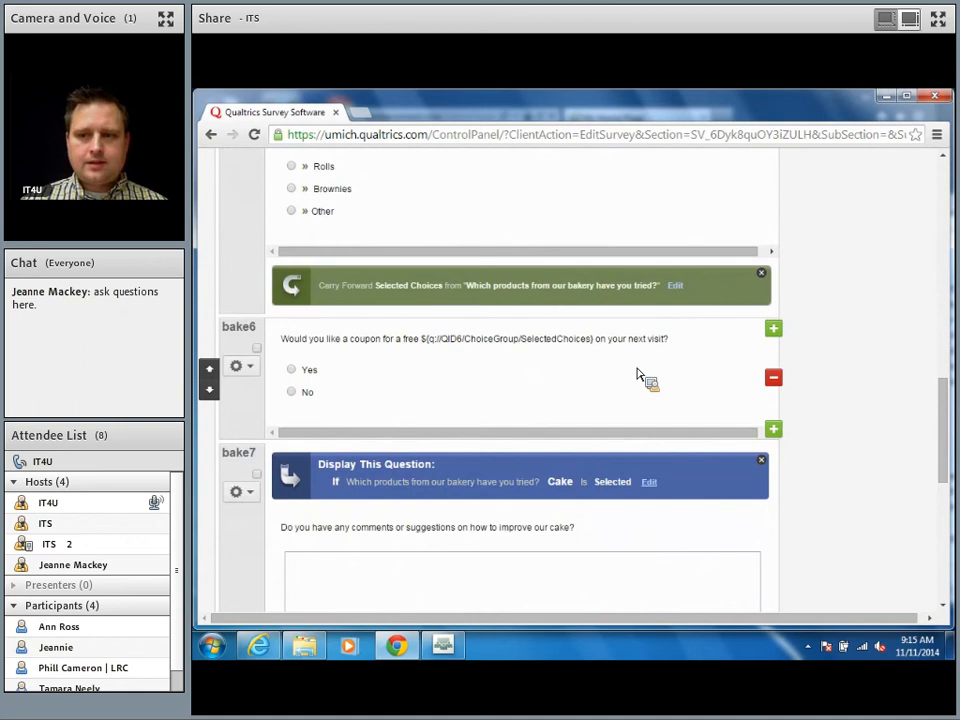
scroll(637, 373, up, 15)
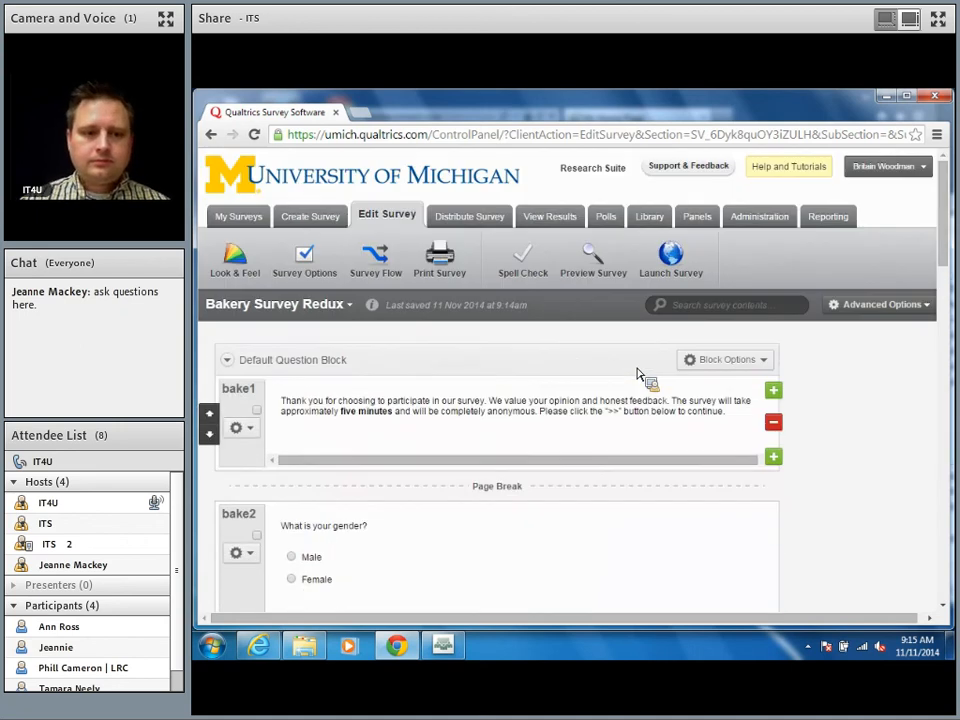
Step: Turn on Anonymize Response under Survey Termination in Survey Options and save changes
click(313, 268)
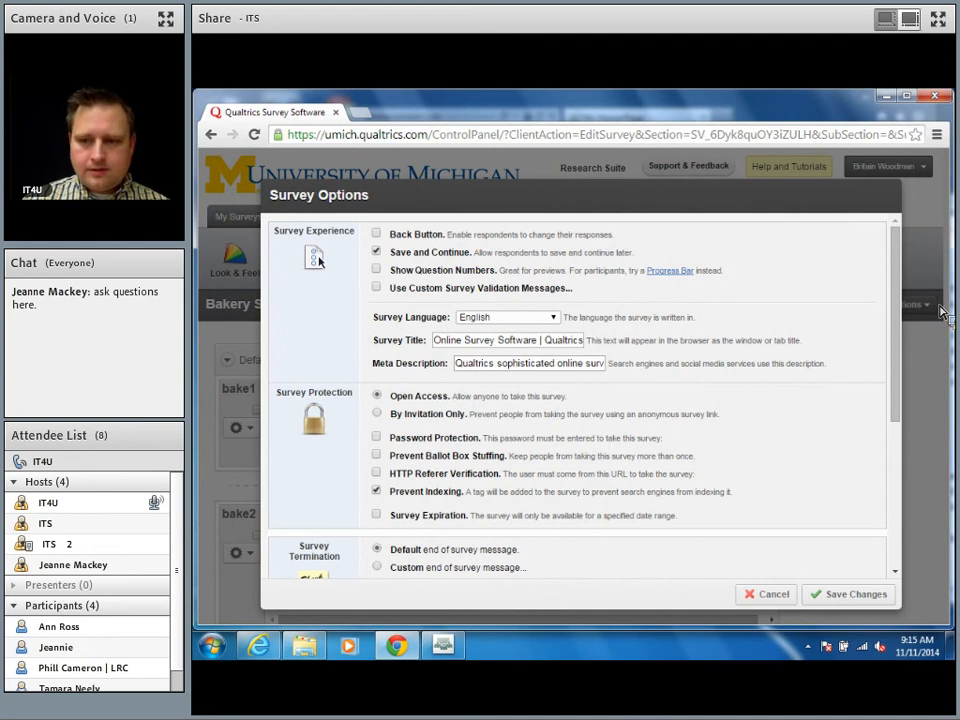
drag(898, 306, 936, 574)
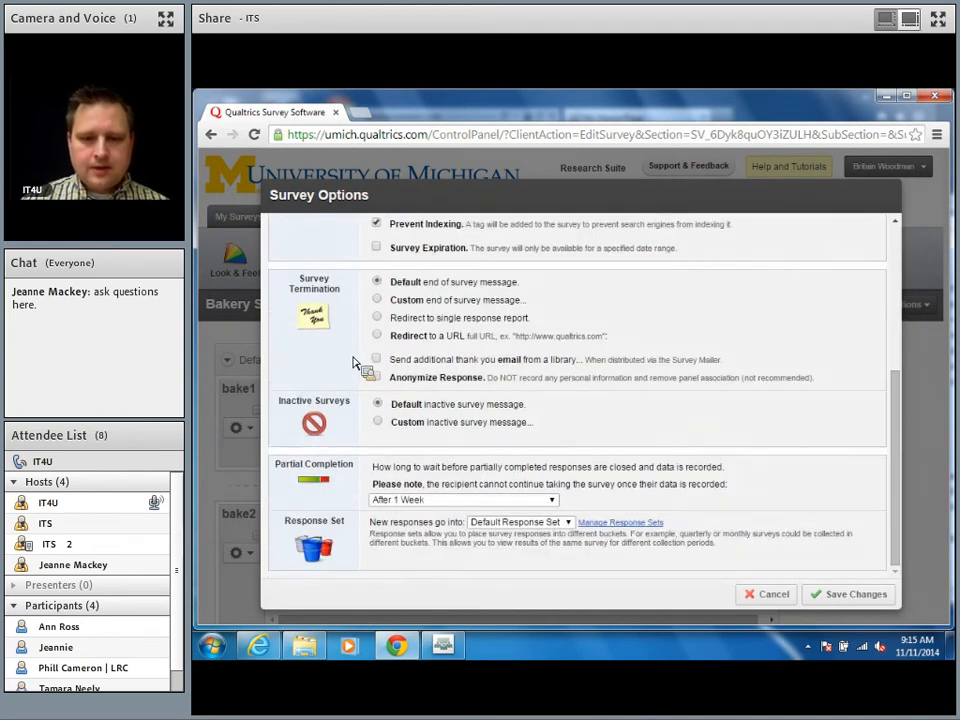
click(376, 378)
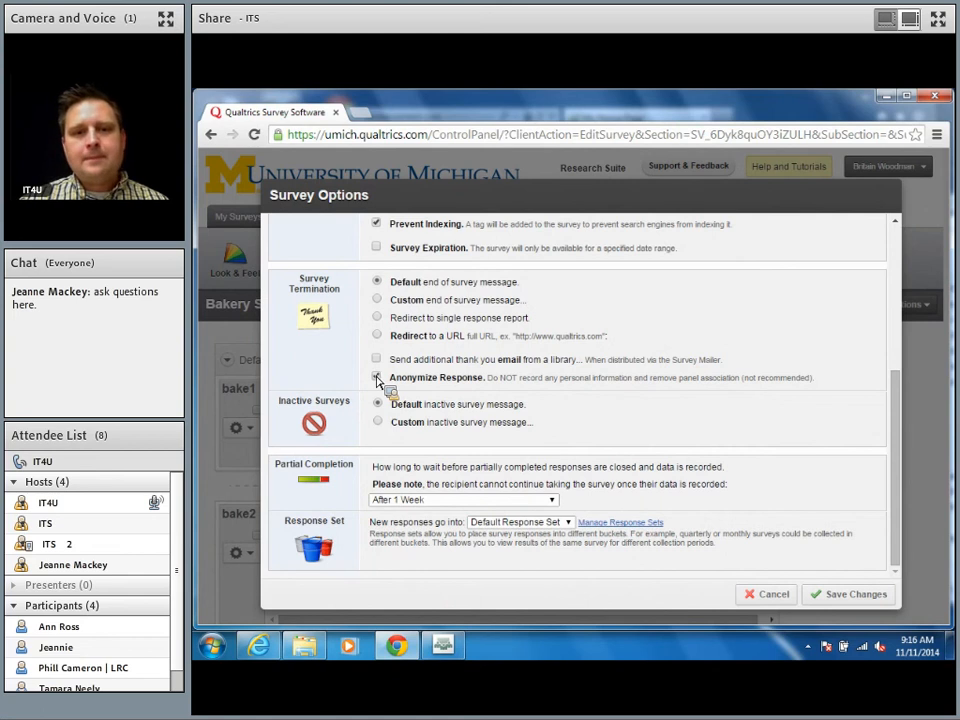
click(377, 378)
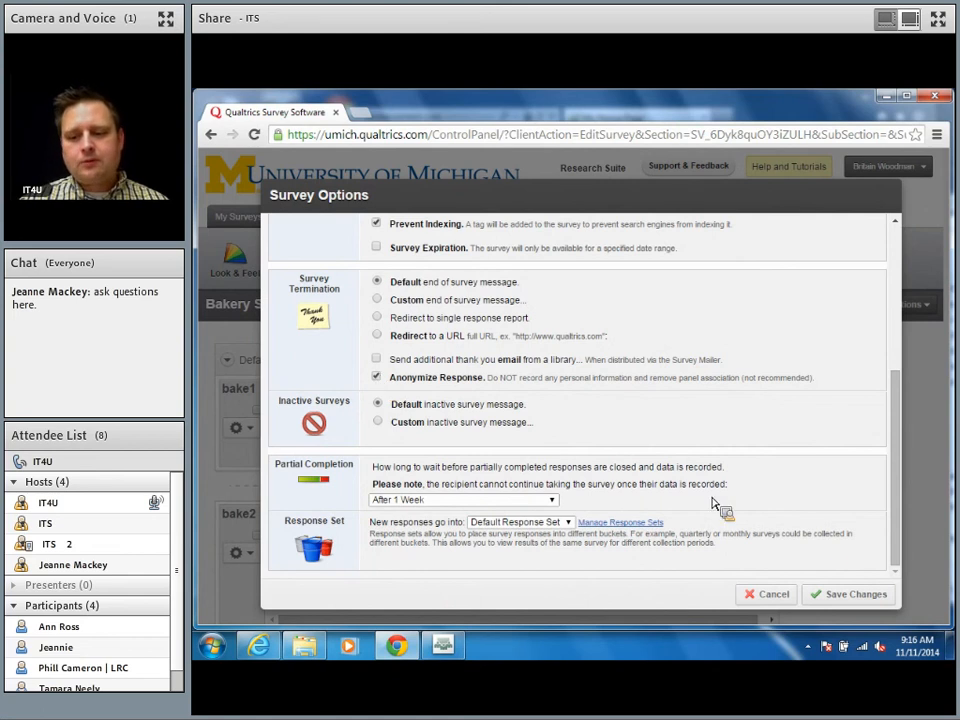
click(862, 600)
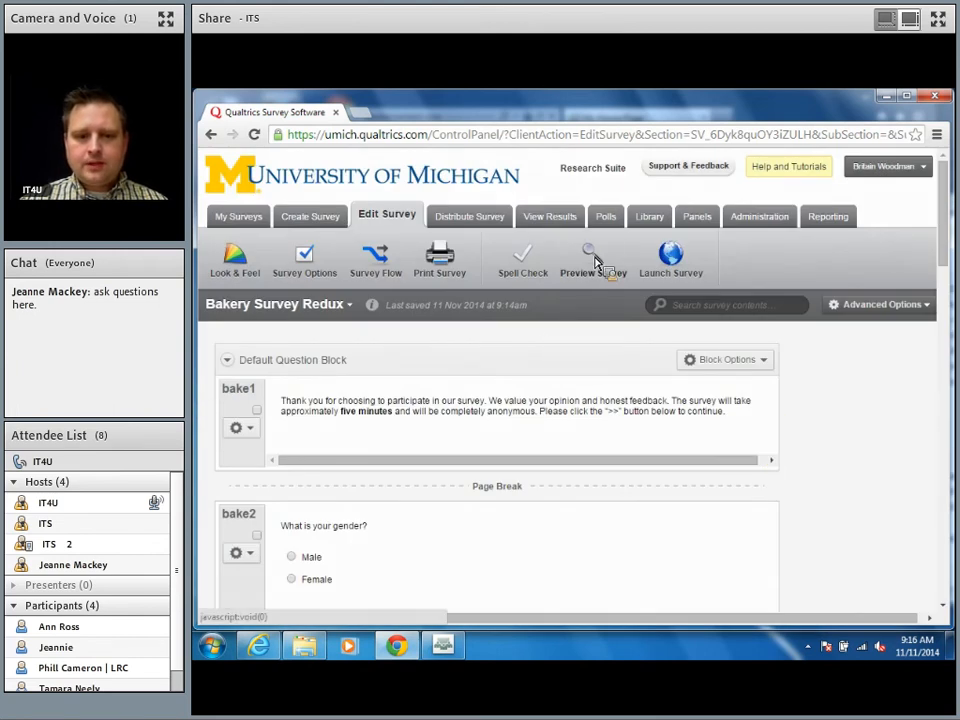
Step: Run a survey preview answering Male and No, reaching the thank-you page
click(593, 260)
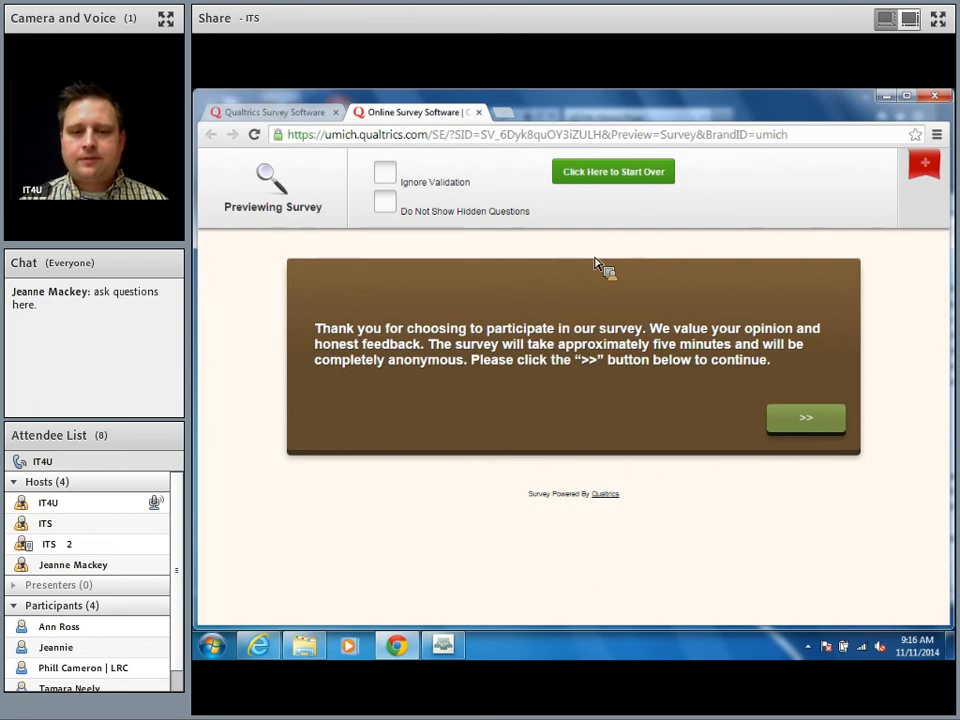
click(385, 175)
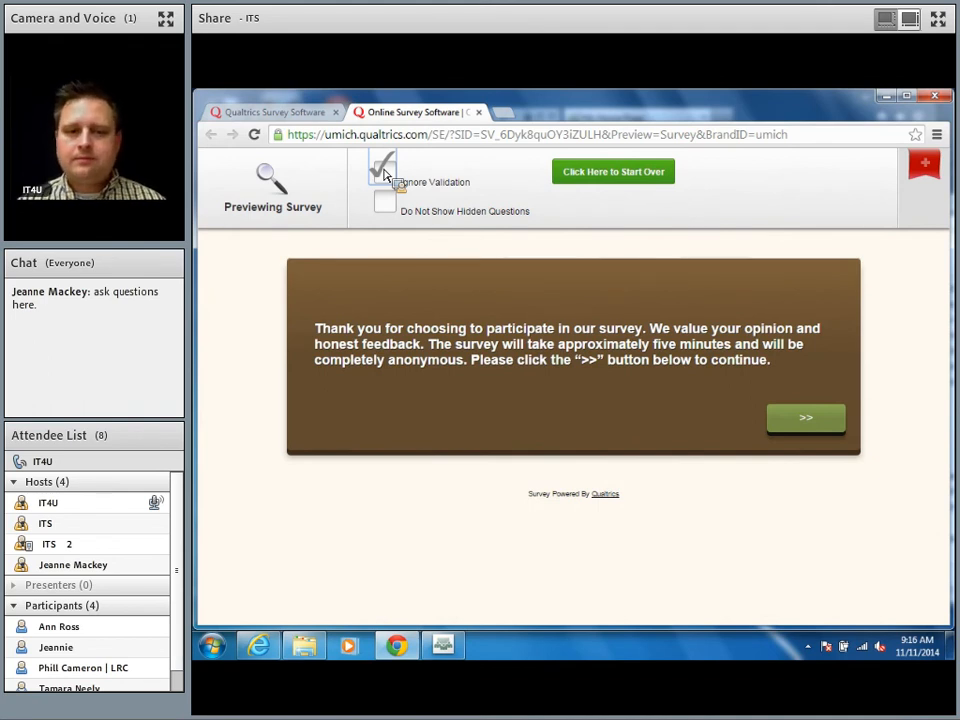
click(385, 174)
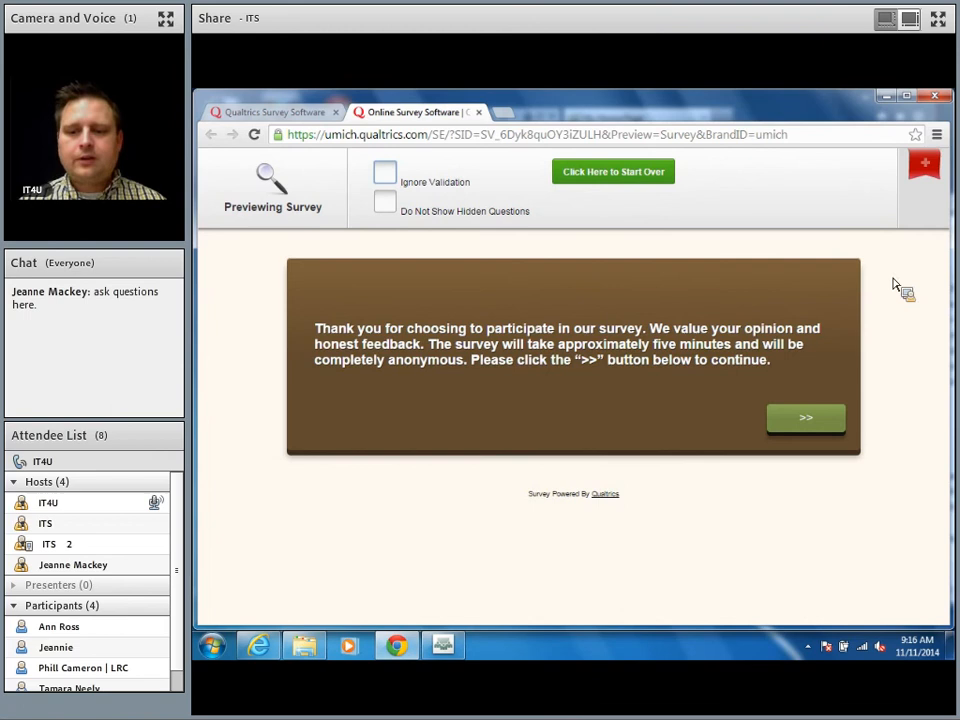
click(810, 418)
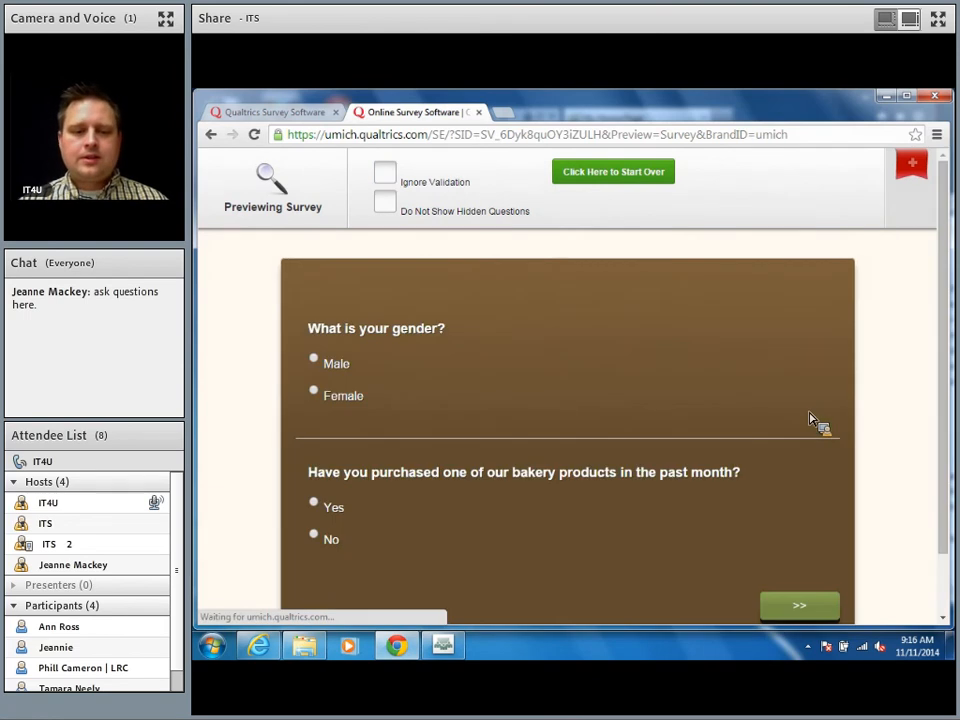
click(316, 362)
click(316, 537)
click(818, 605)
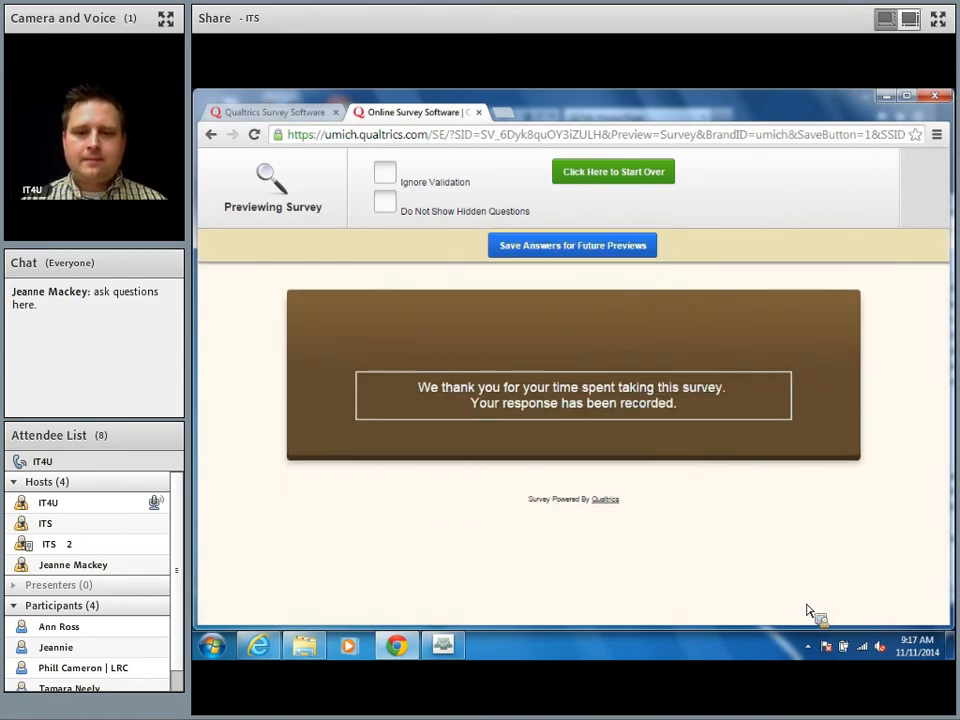
Step: Restart the preview, answer Male and Yes, then tick Other with 'Scones' as a product tried
click(585, 182)
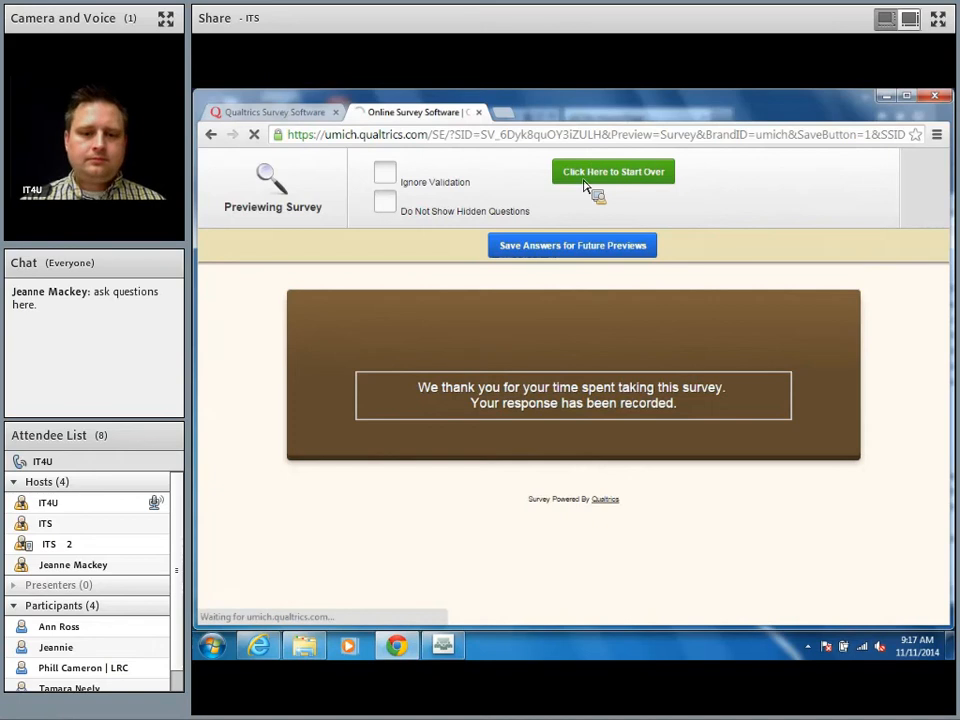
click(803, 425)
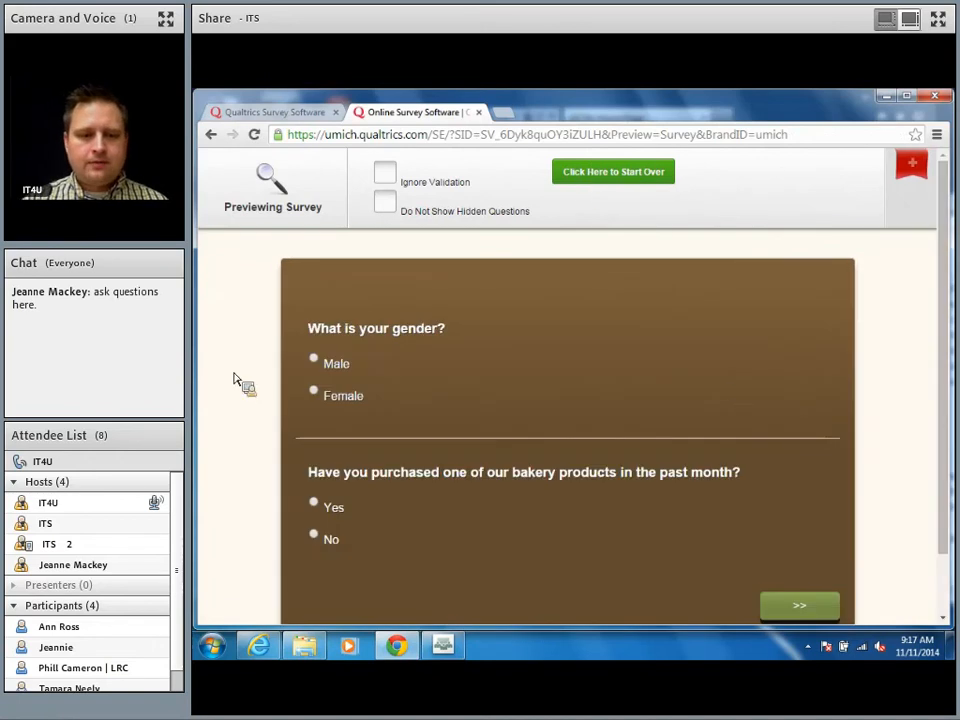
click(312, 358)
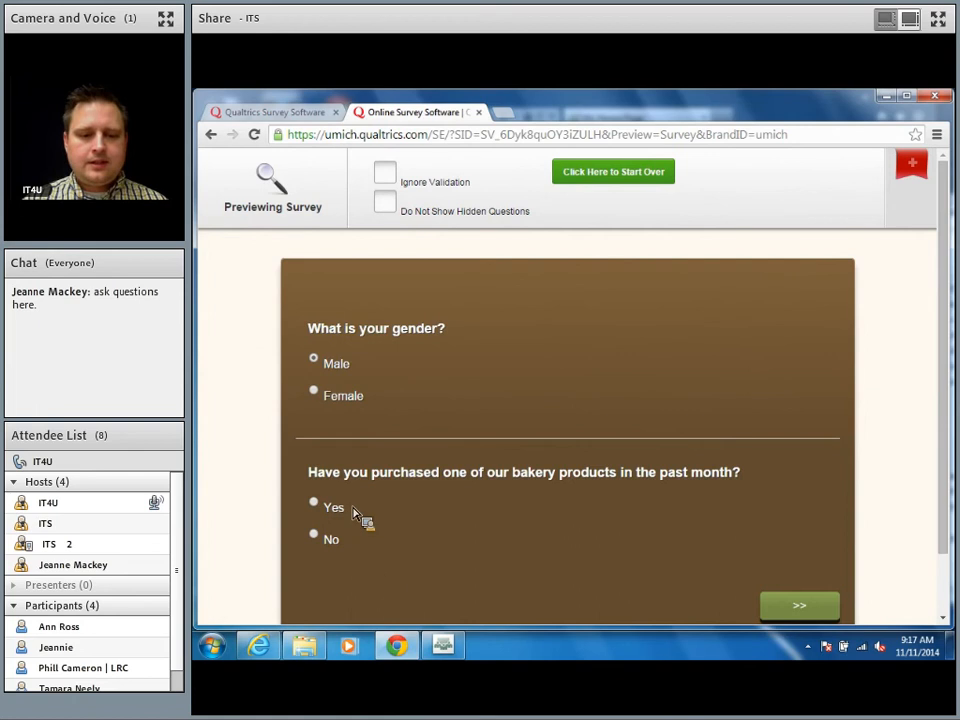
click(314, 502)
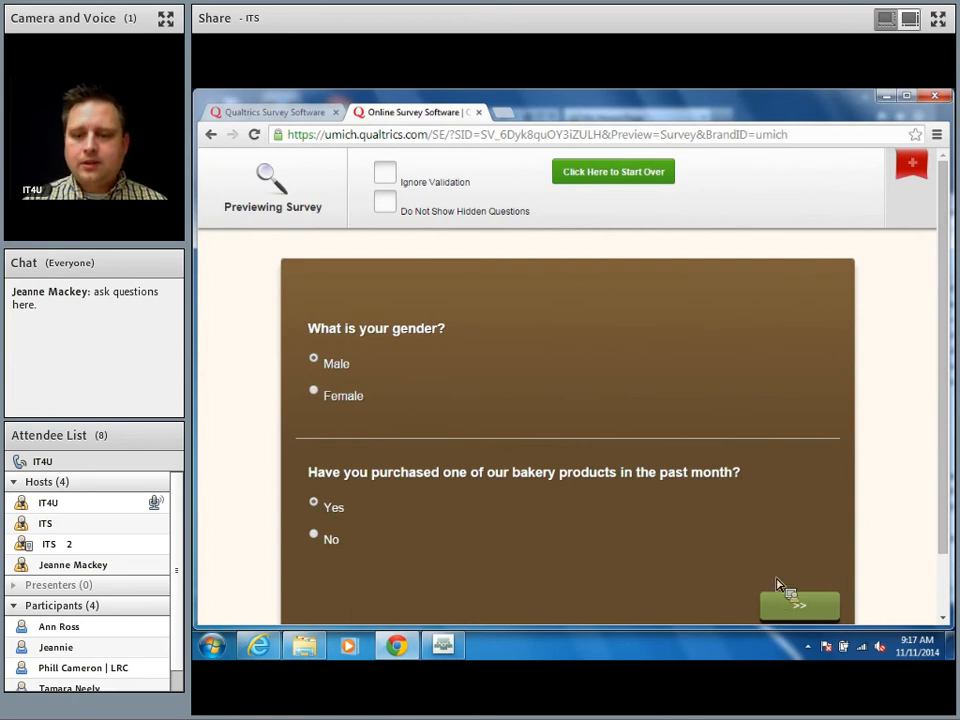
click(795, 604)
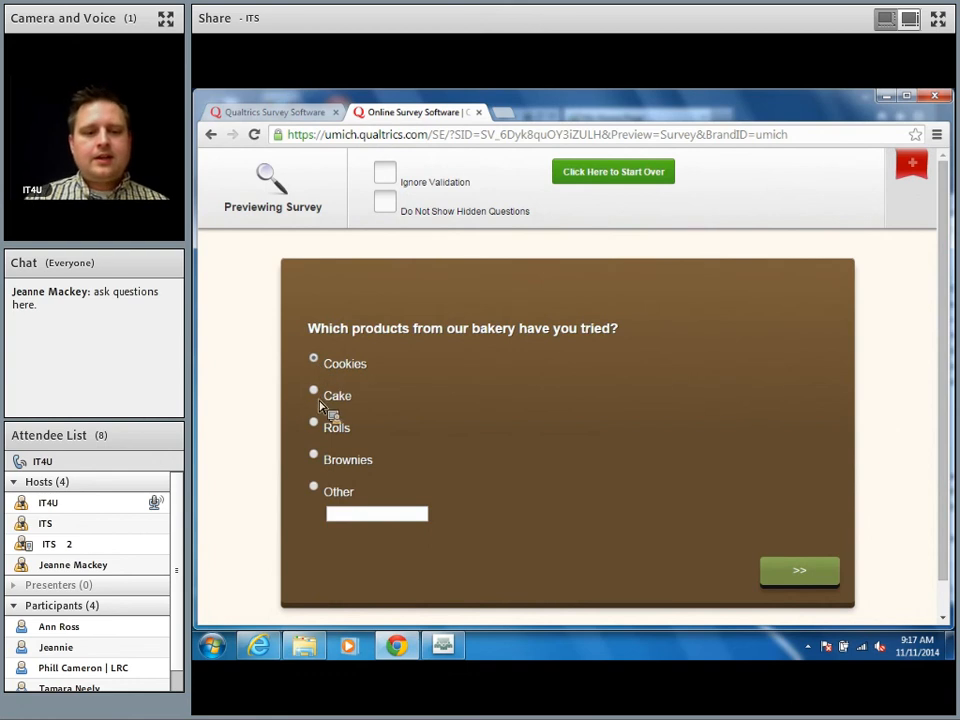
click(317, 488)
text(S)
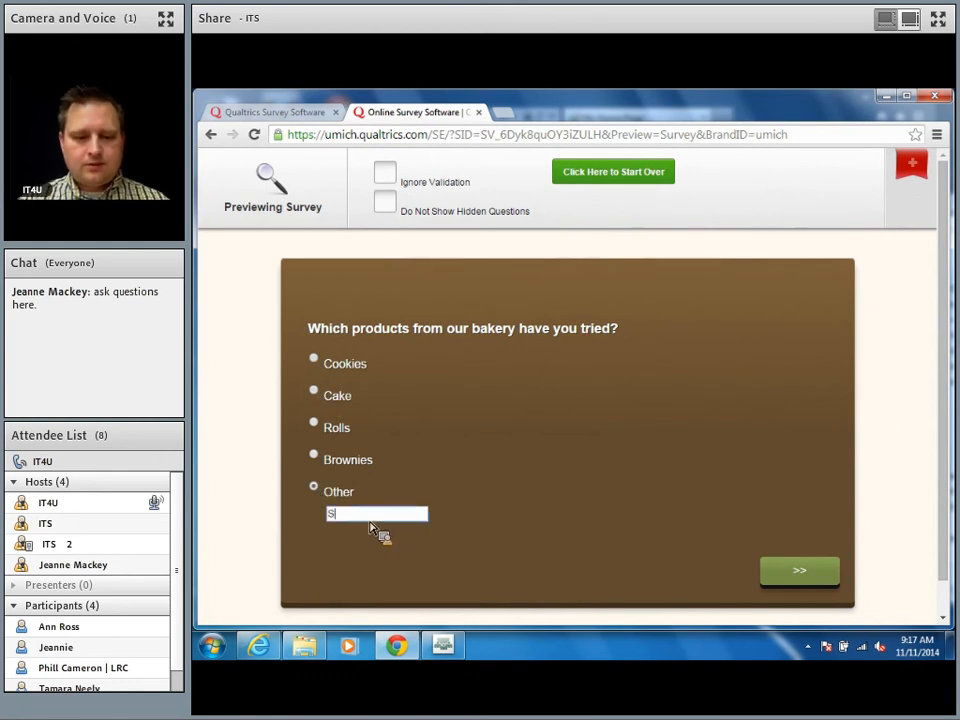
text(cones)
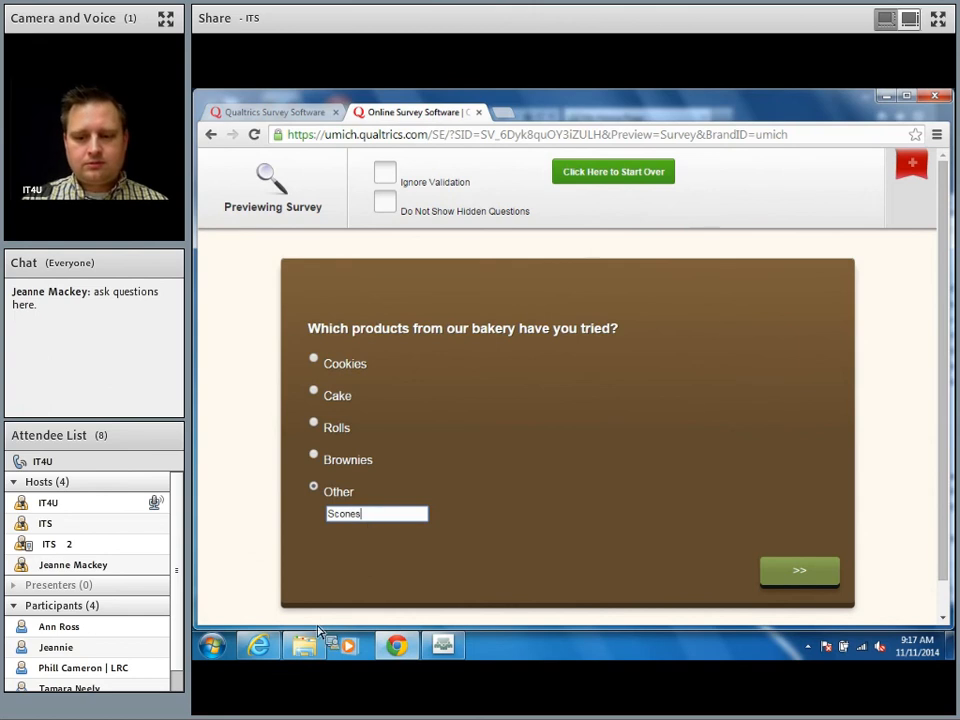
click(812, 578)
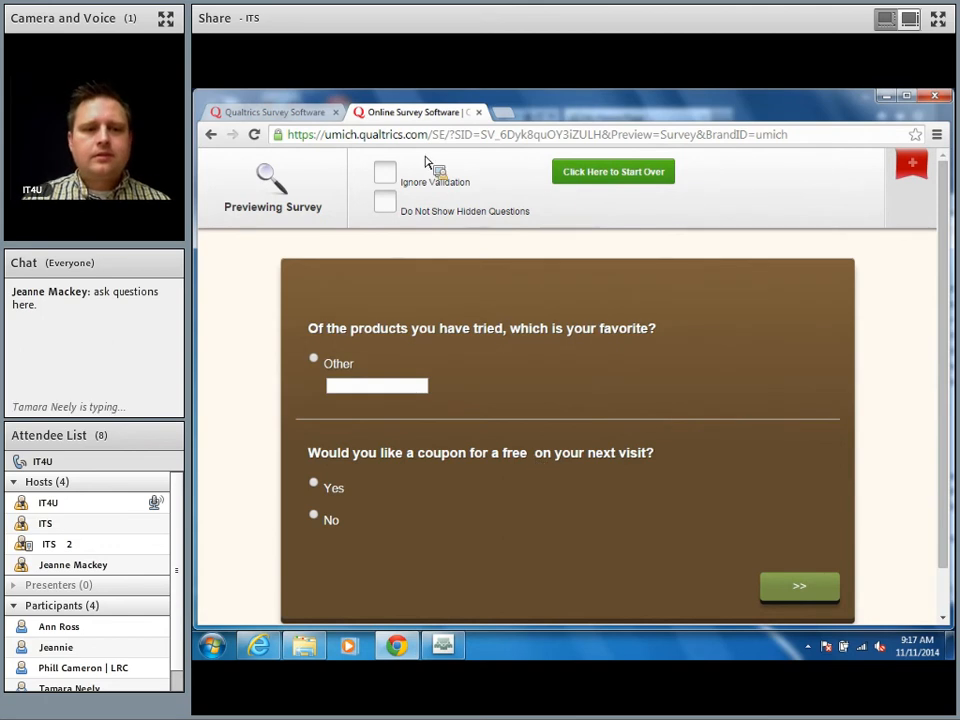
Step: Back in the editor, make the products-tried question allow multiple answers, testing then clearing ticks
click(293, 112)
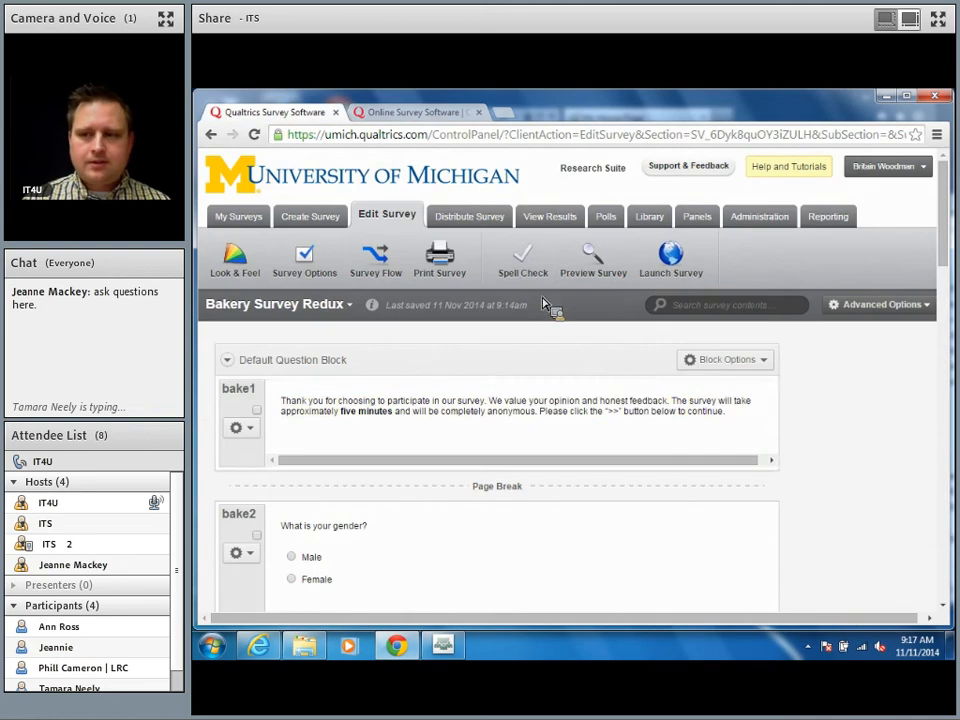
scroll(720, 433, down, 1)
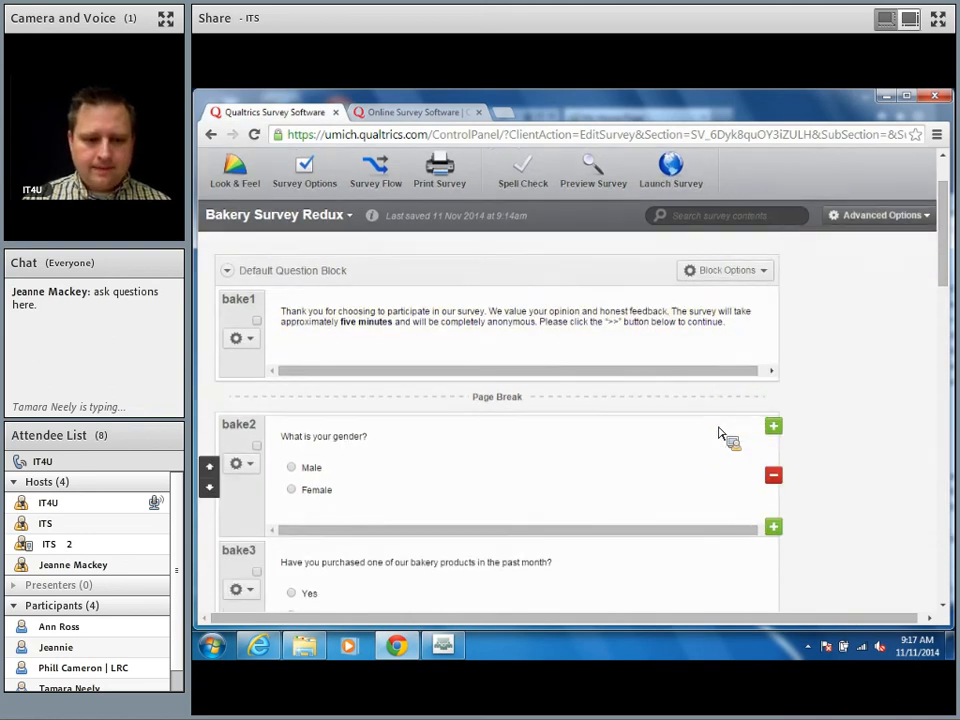
scroll(720, 433, down, 6)
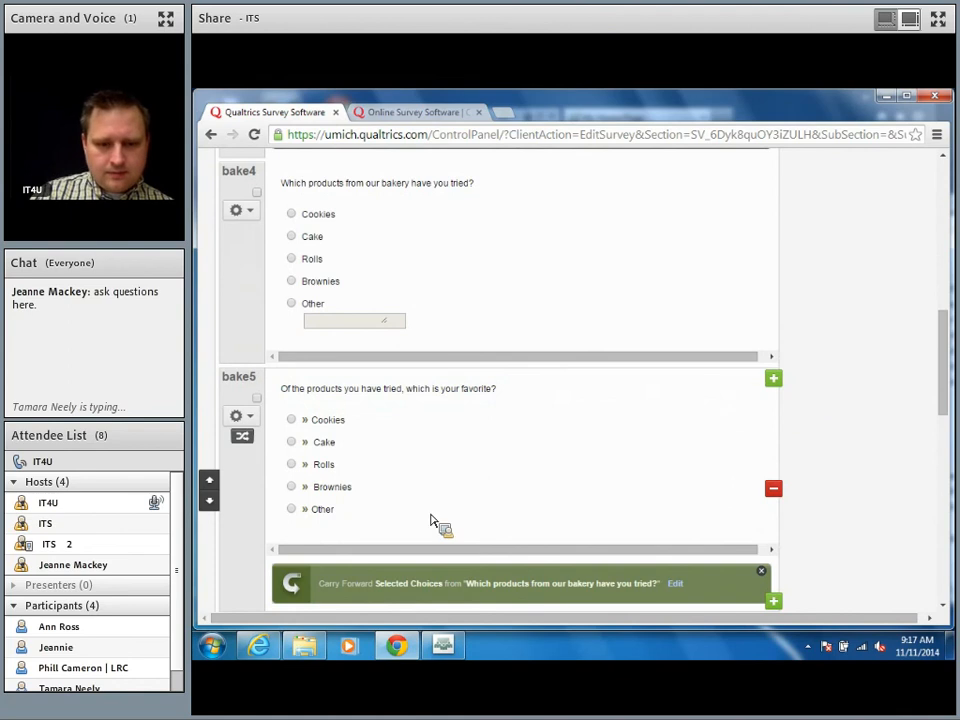
click(522, 401)
click(440, 182)
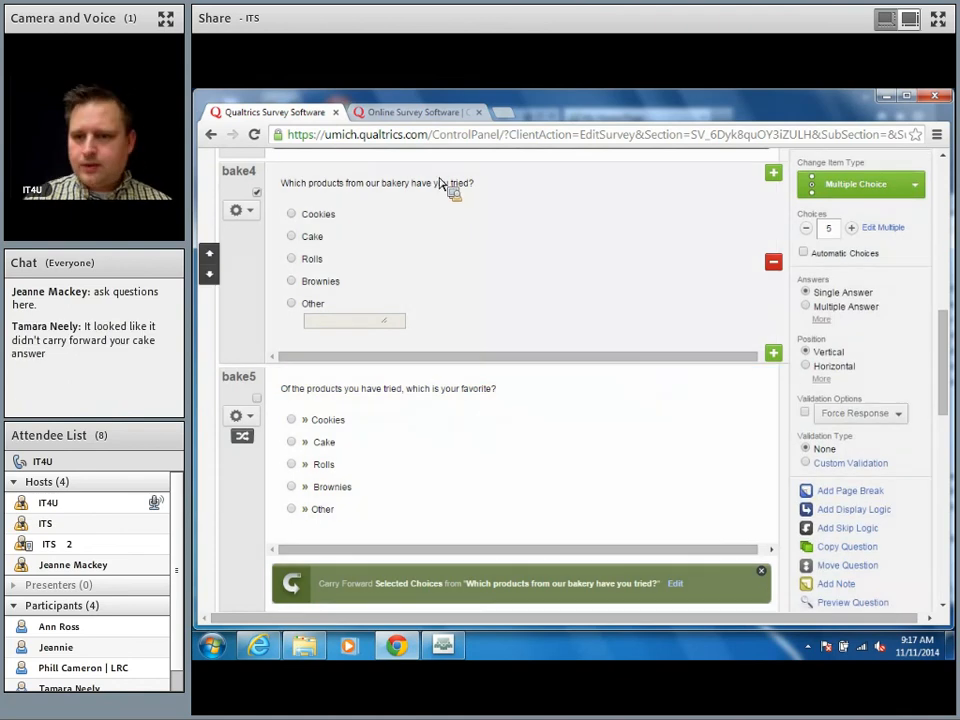
click(832, 307)
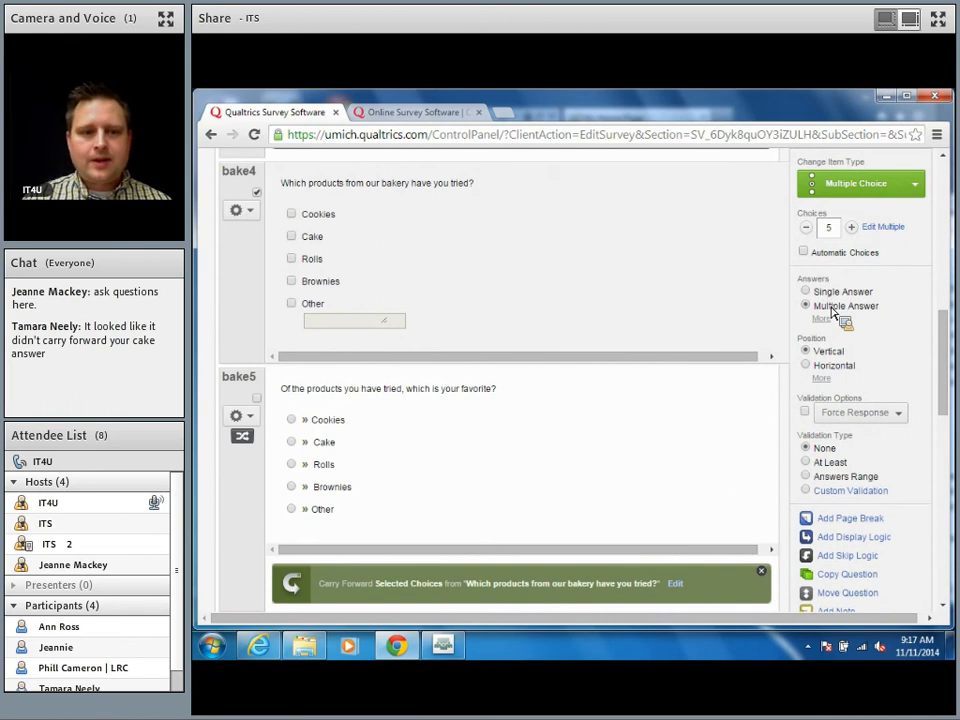
click(292, 215)
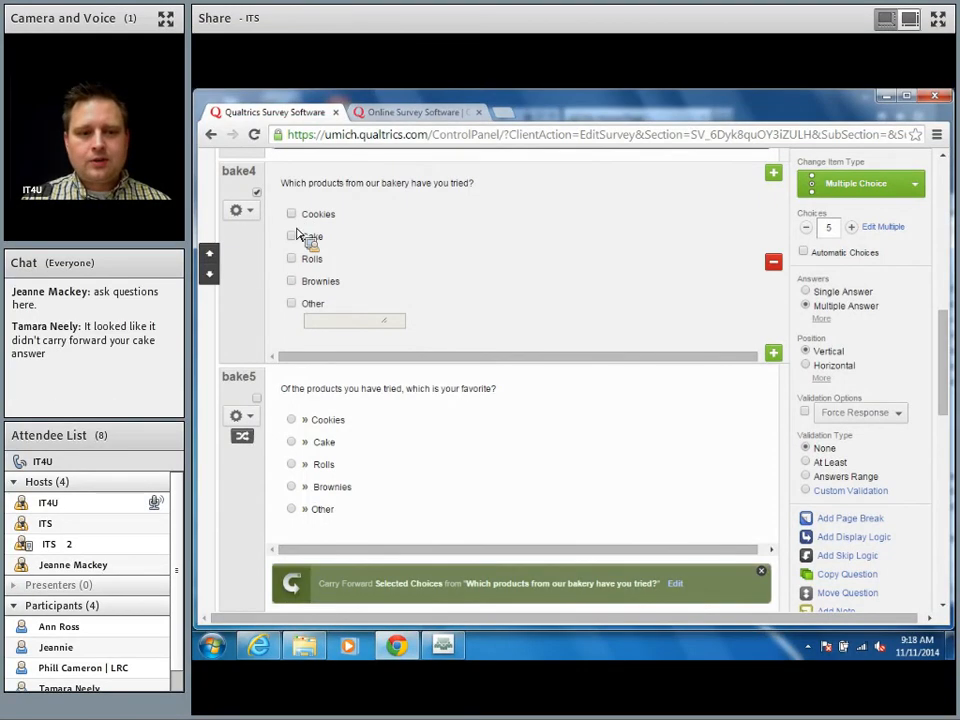
click(292, 237)
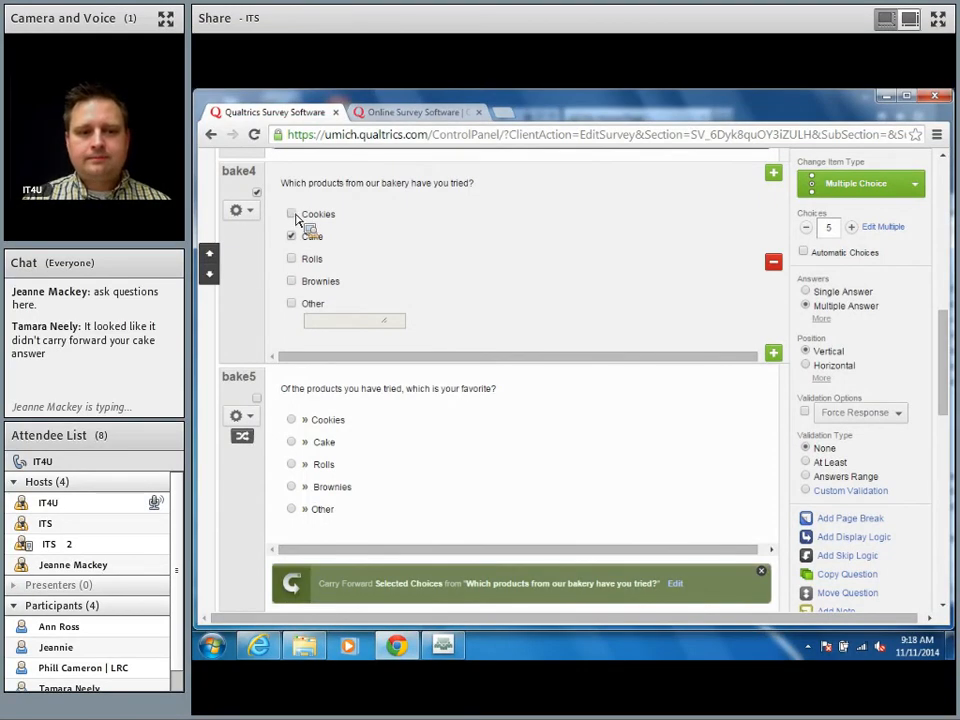
click(292, 214)
click(292, 236)
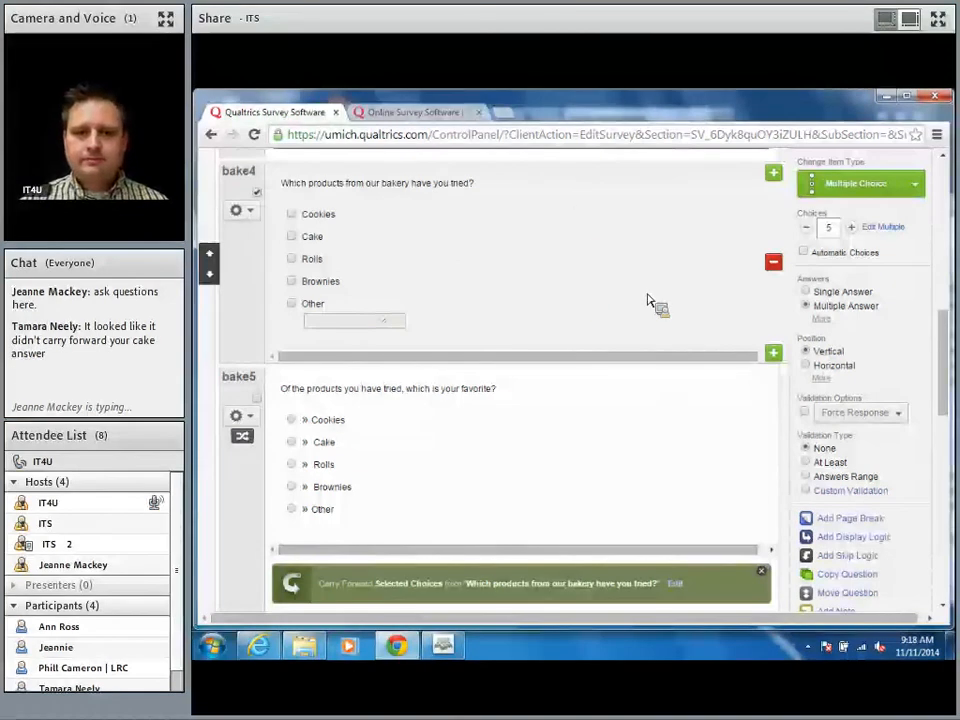
Step: Close the 'Online Survey Software' preview tab and jump to the top of the editor
click(478, 112)
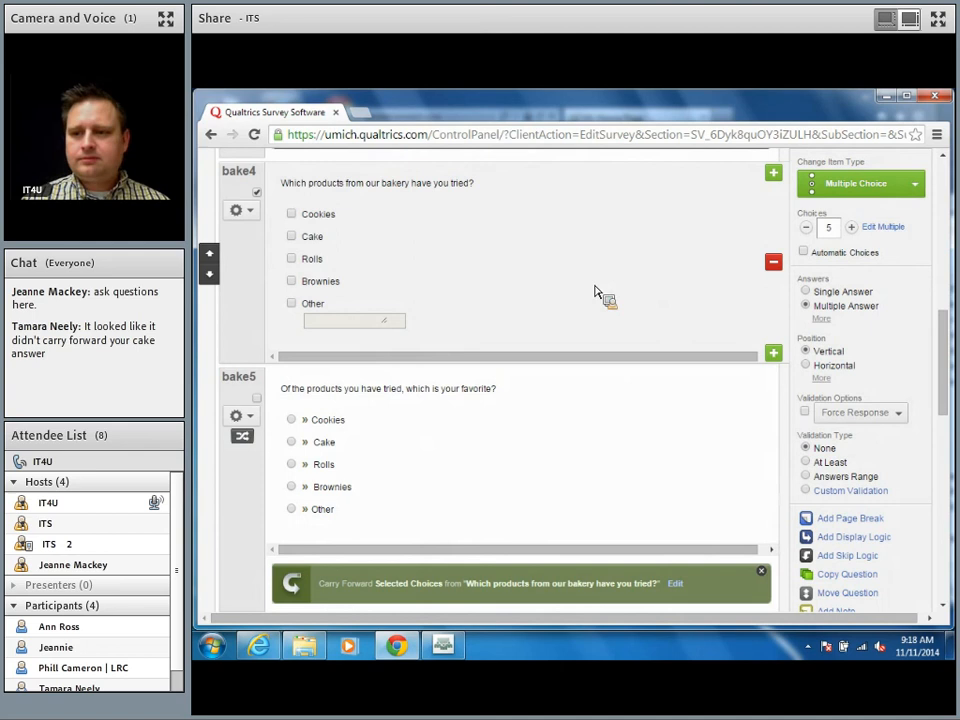
click(943, 265)
click(943, 176)
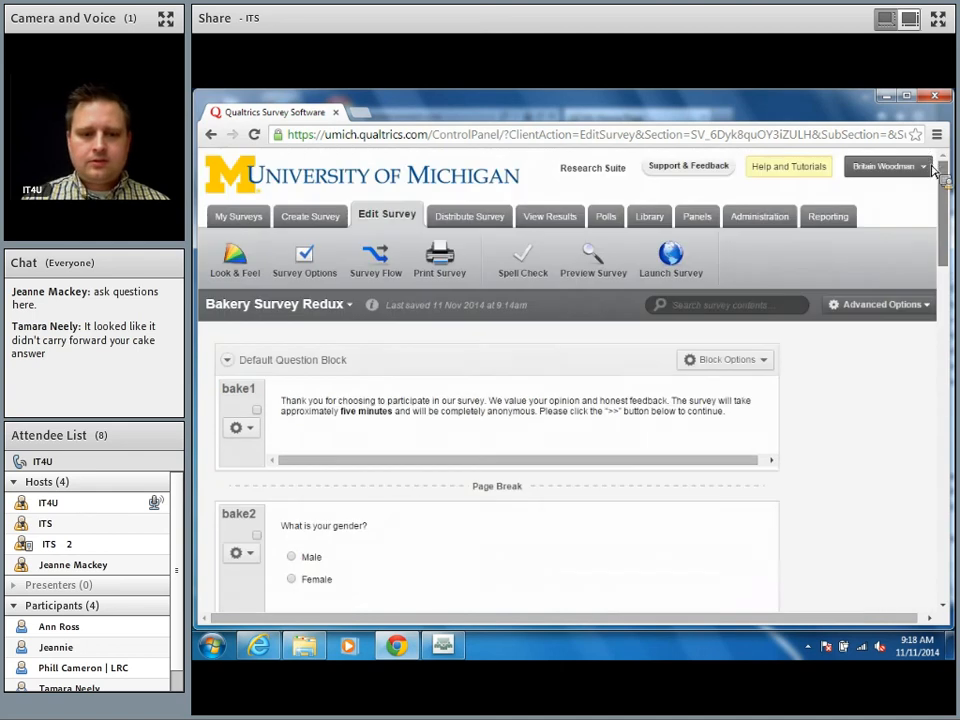
Step: Select bake5 and add a page break after it, separating it from bake6
drag(936, 232, 940, 400)
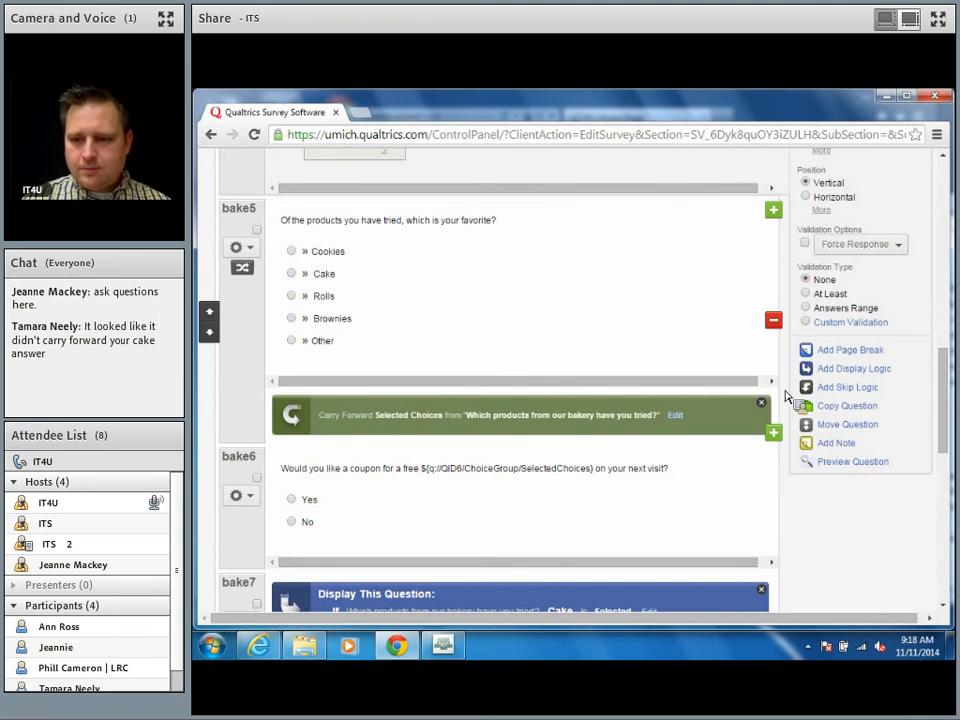
click(714, 335)
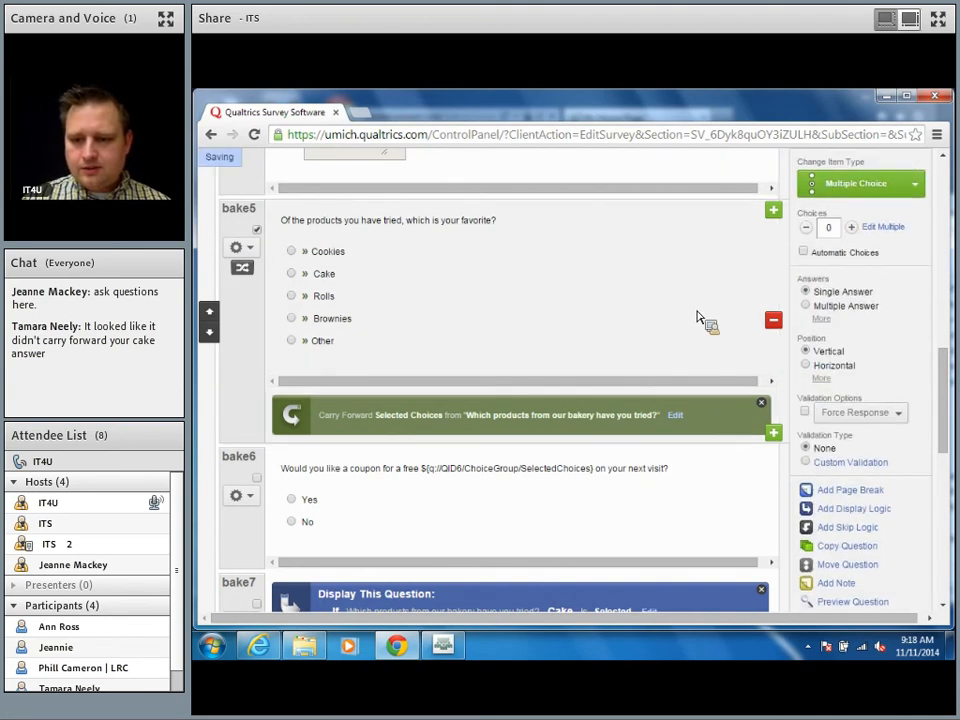
drag(947, 424, 947, 464)
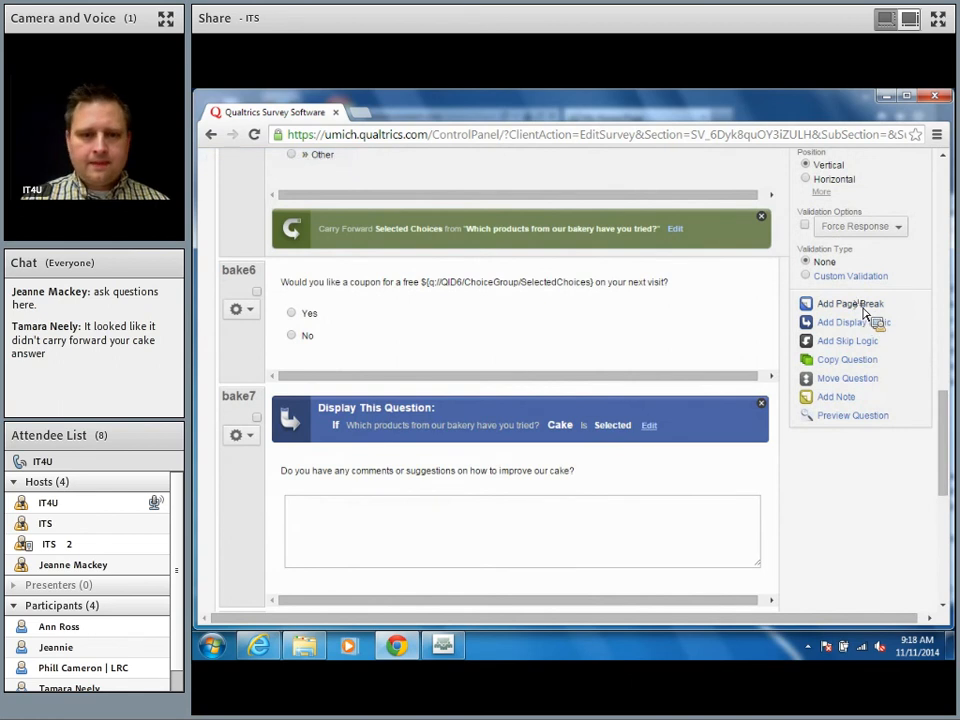
click(864, 305)
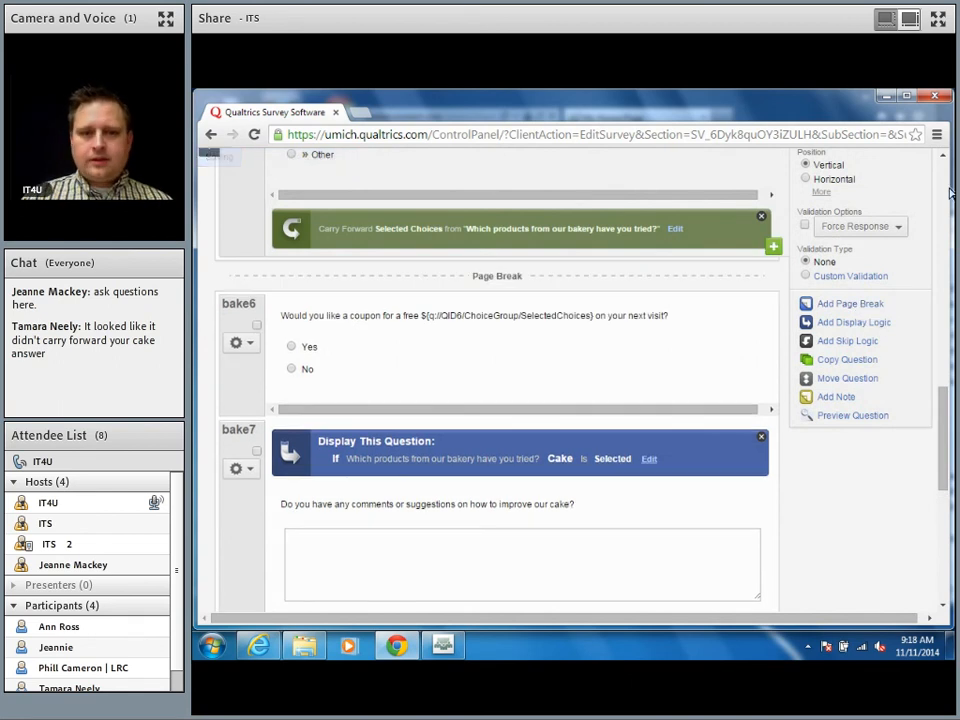
scroll(947, 188, up, 4)
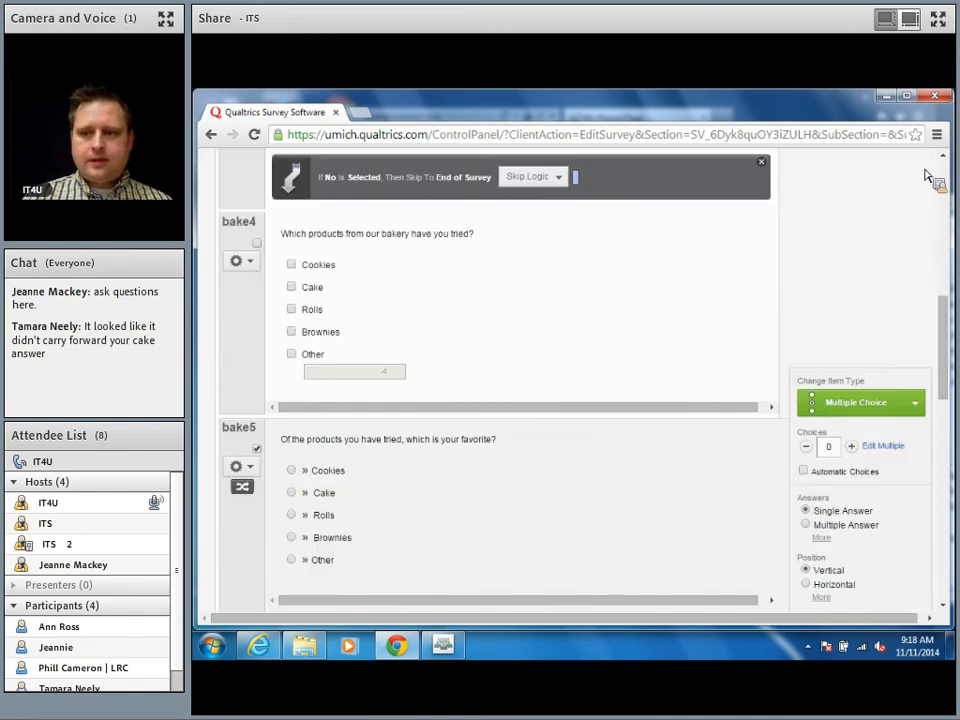
scroll(945, 175, up, 5)
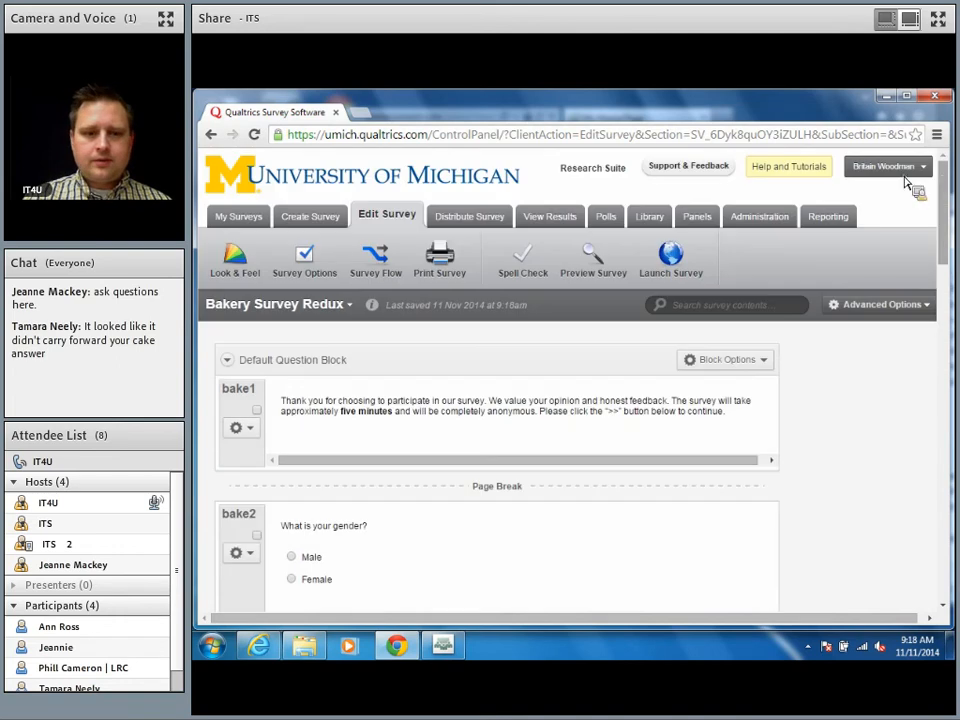
Step: Start a new preview and answer Female on the first question page
click(598, 257)
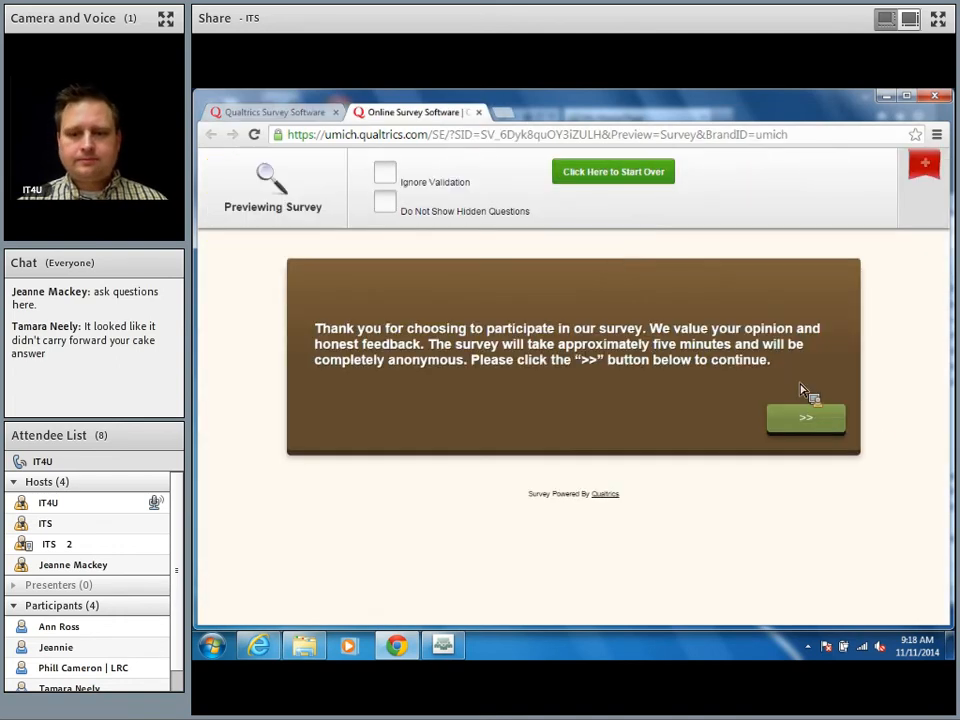
click(828, 424)
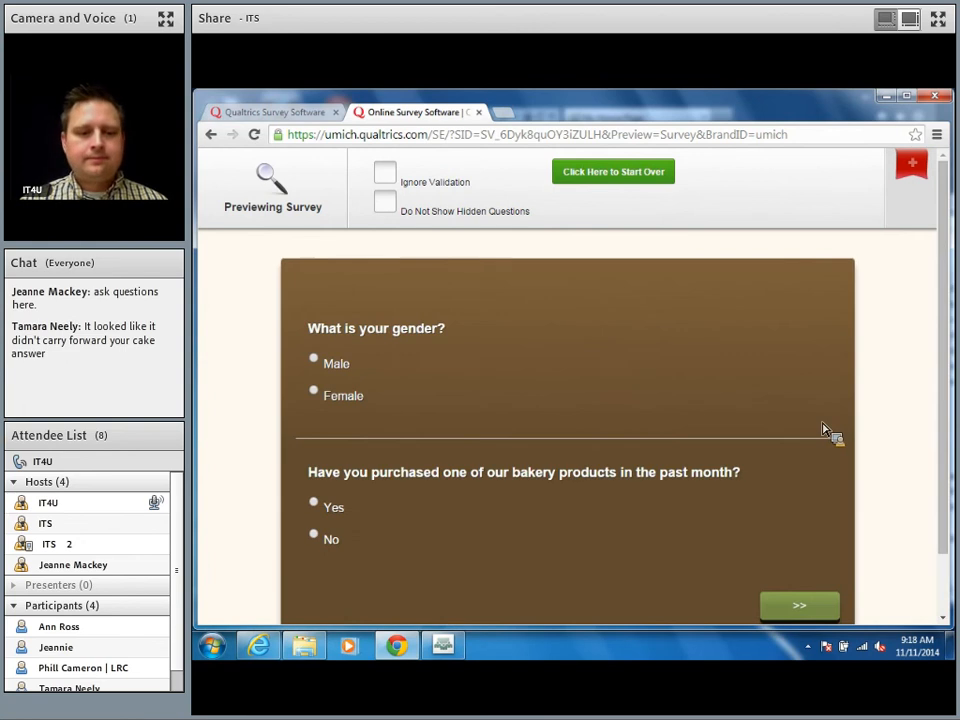
click(316, 392)
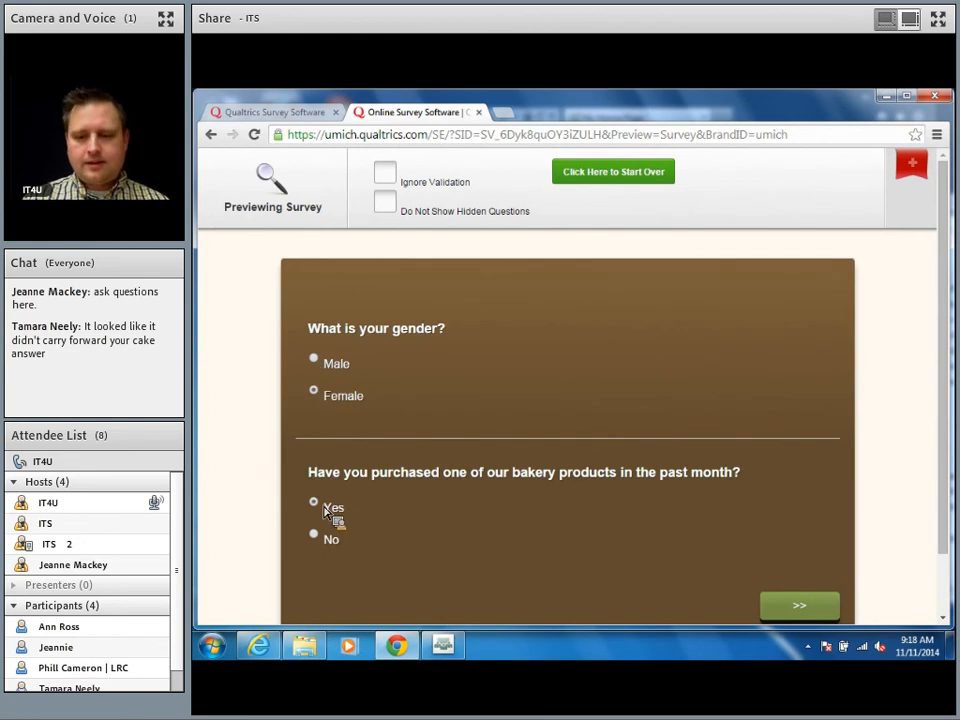
click(799, 608)
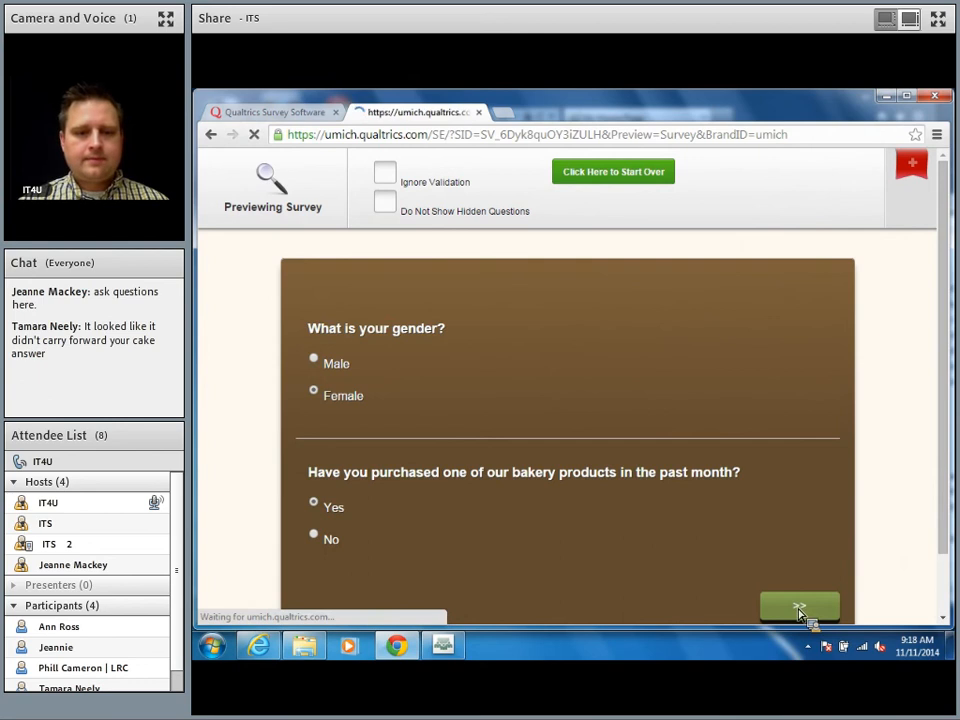
Step: Mark Cookies, Rolls and Other ('scones') as products tried
click(319, 364)
click(320, 430)
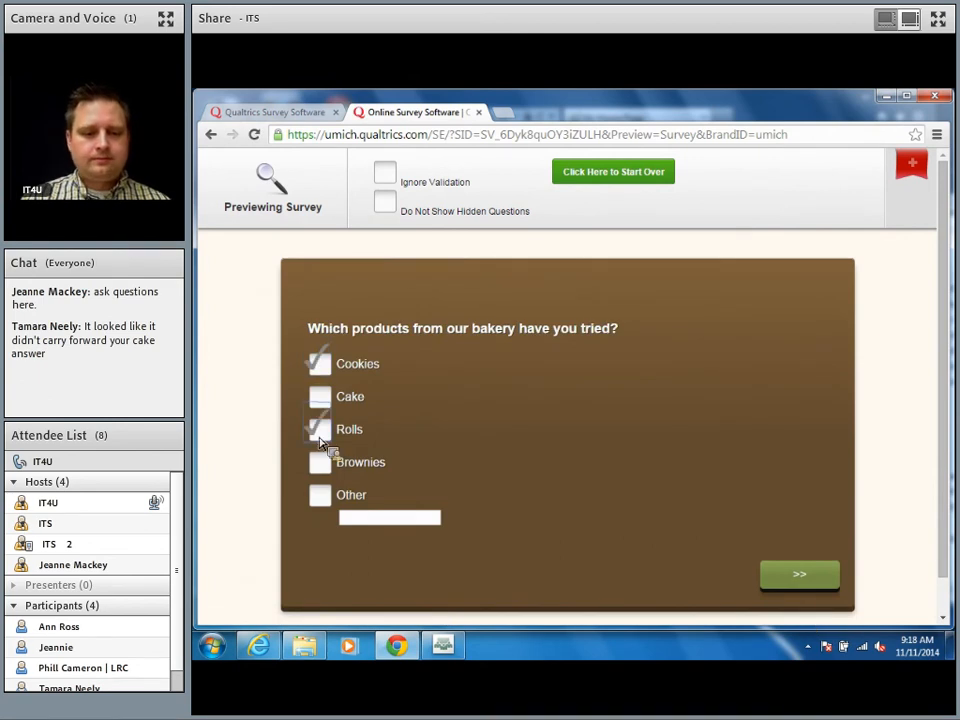
click(321, 495)
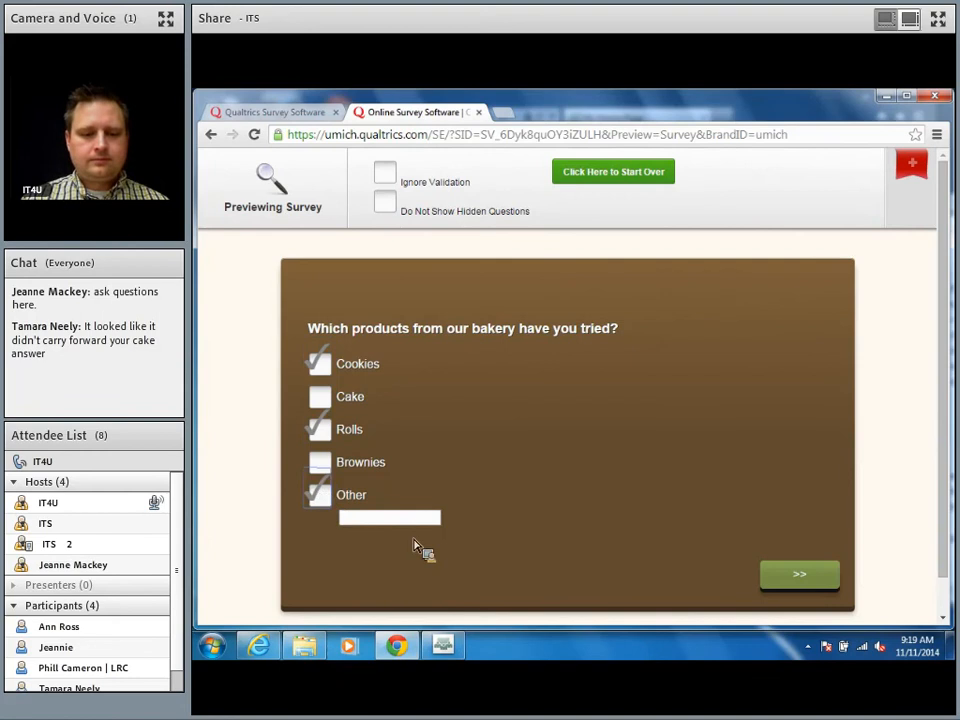
click(425, 520)
text(s)
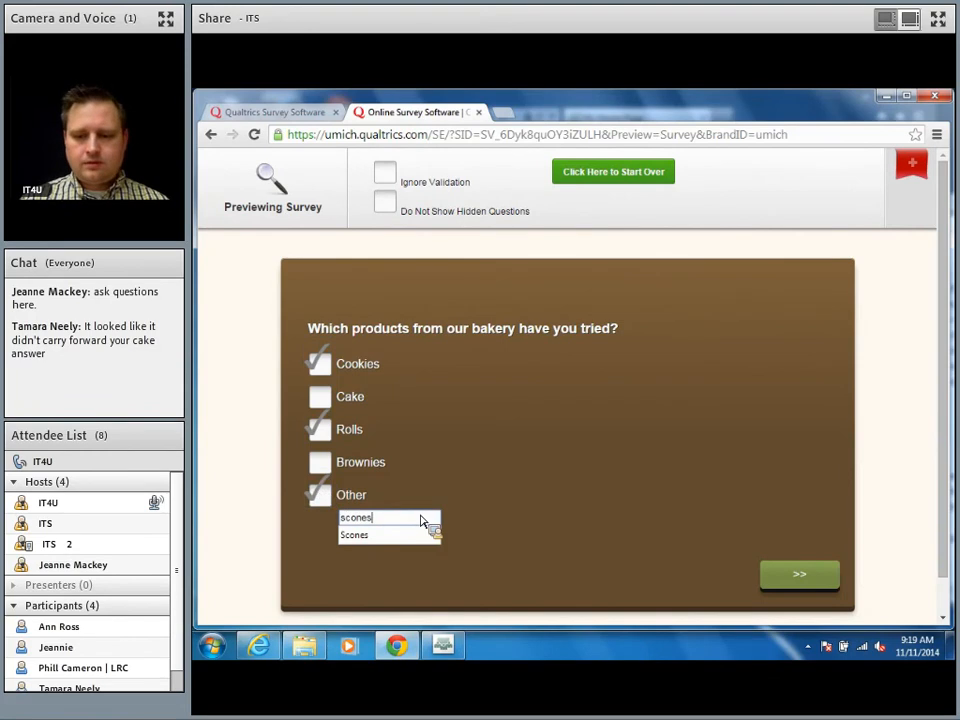
text(cones)
click(795, 576)
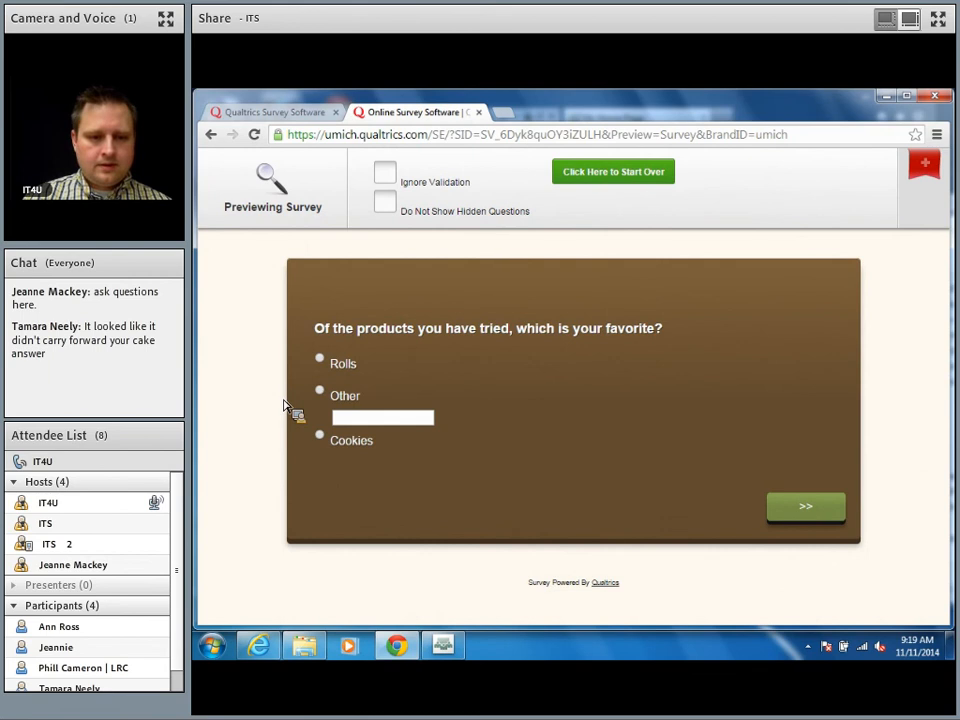
Step: Choose Other as the favorite product, entering 'scones'
click(319, 392)
click(370, 423)
text(scones)
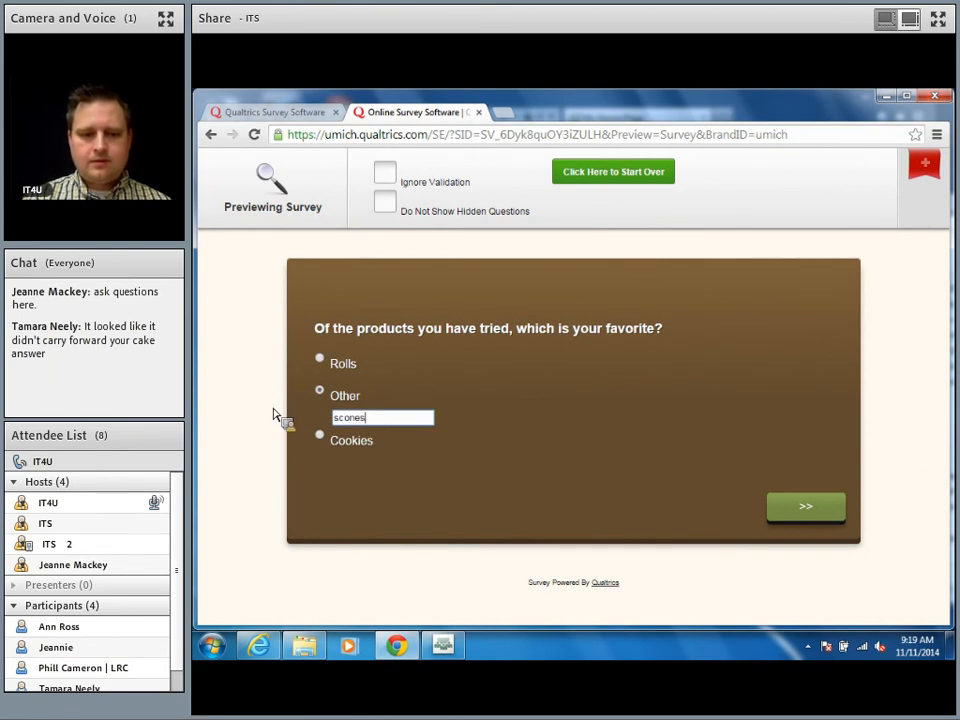
click(802, 507)
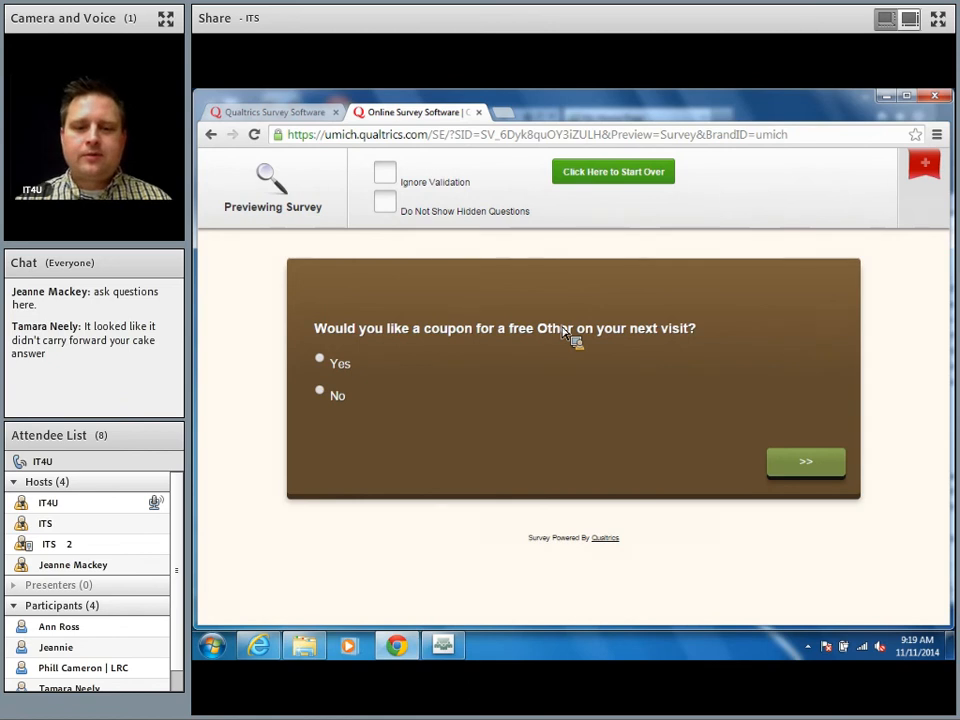
Step: Accept the coupon, fill in the respondent's name in the contact form, and finish
click(323, 362)
click(825, 470)
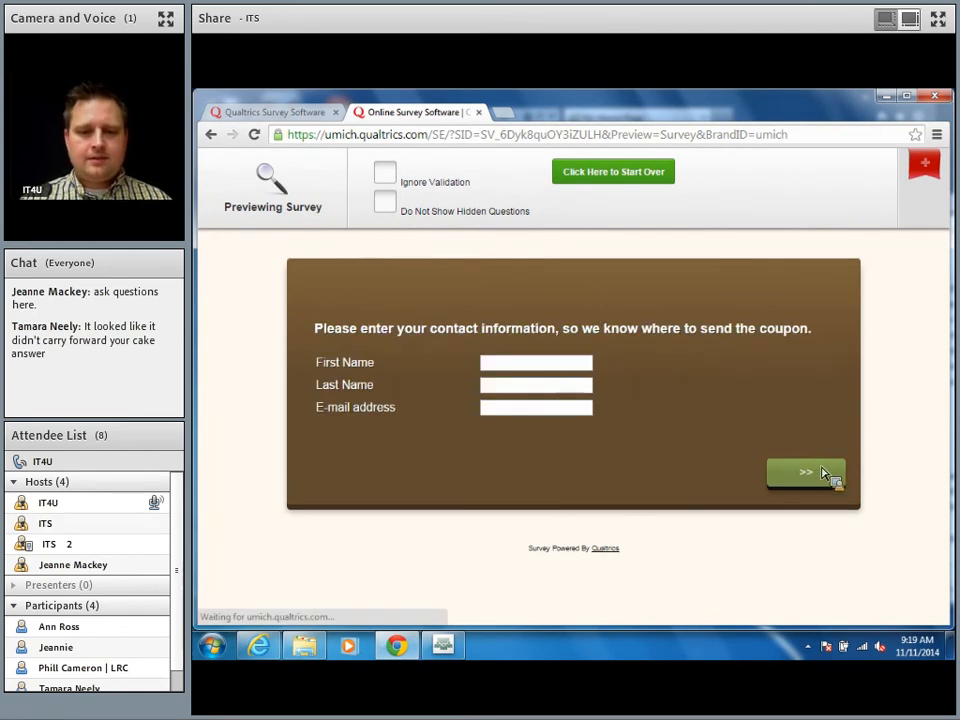
click(511, 369)
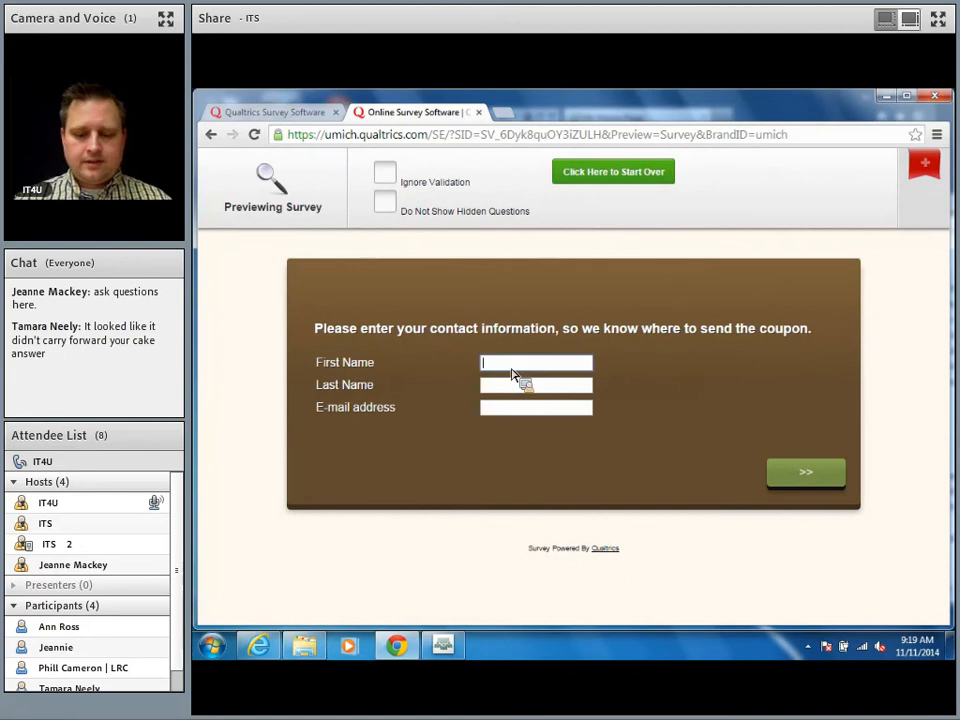
text(Woodman)
key(Tab)
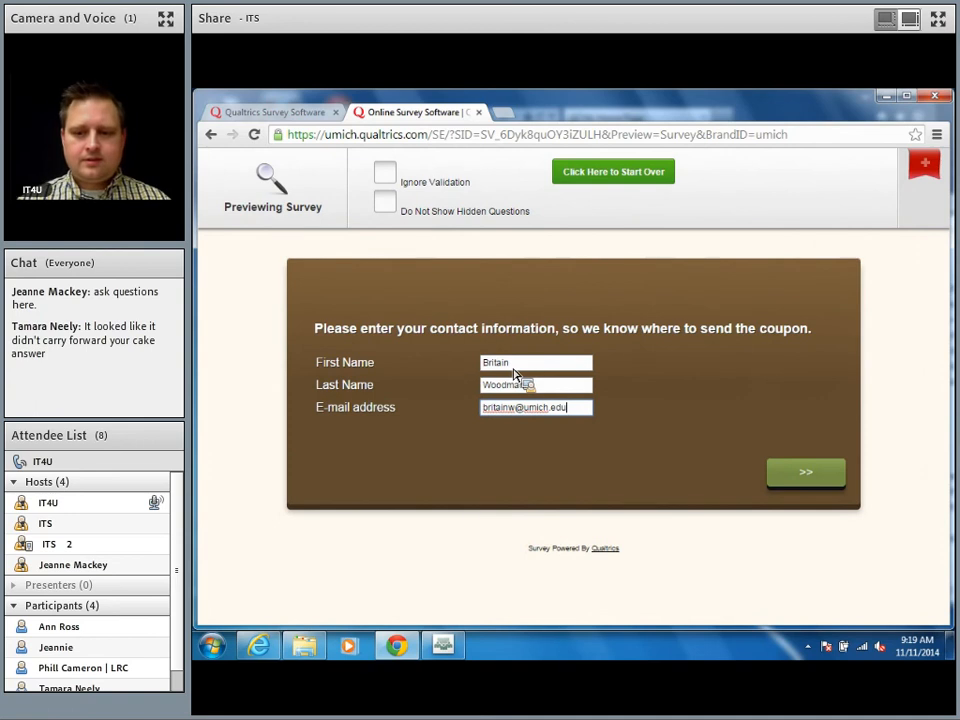
click(818, 478)
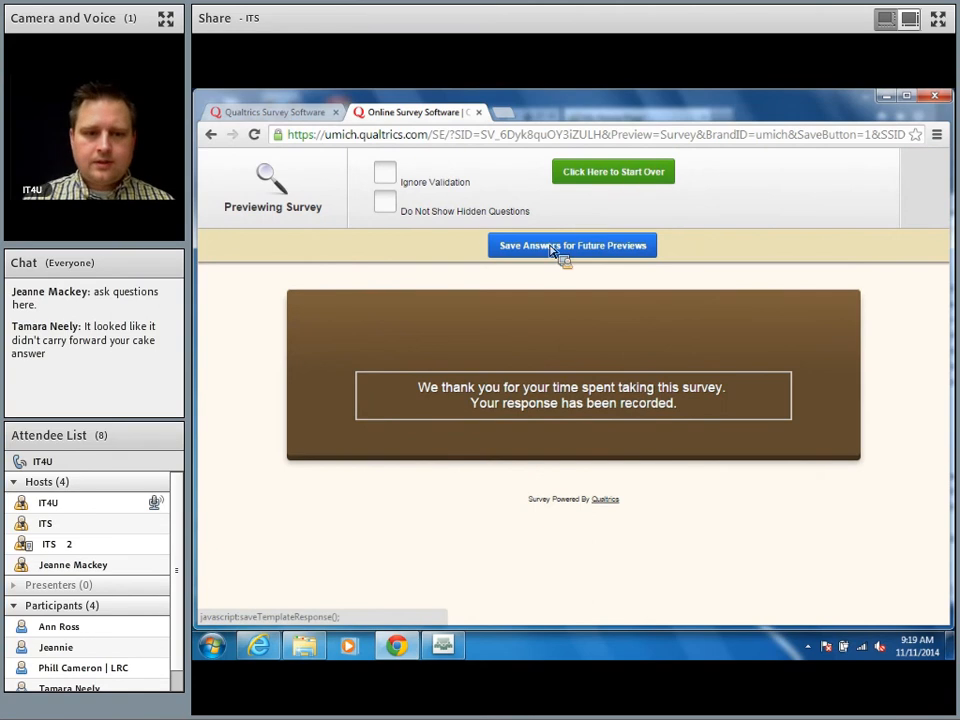
Step: Close the preview, scroll to bake6, and open its wording with the Piped Text menu
key(ctrl+w)
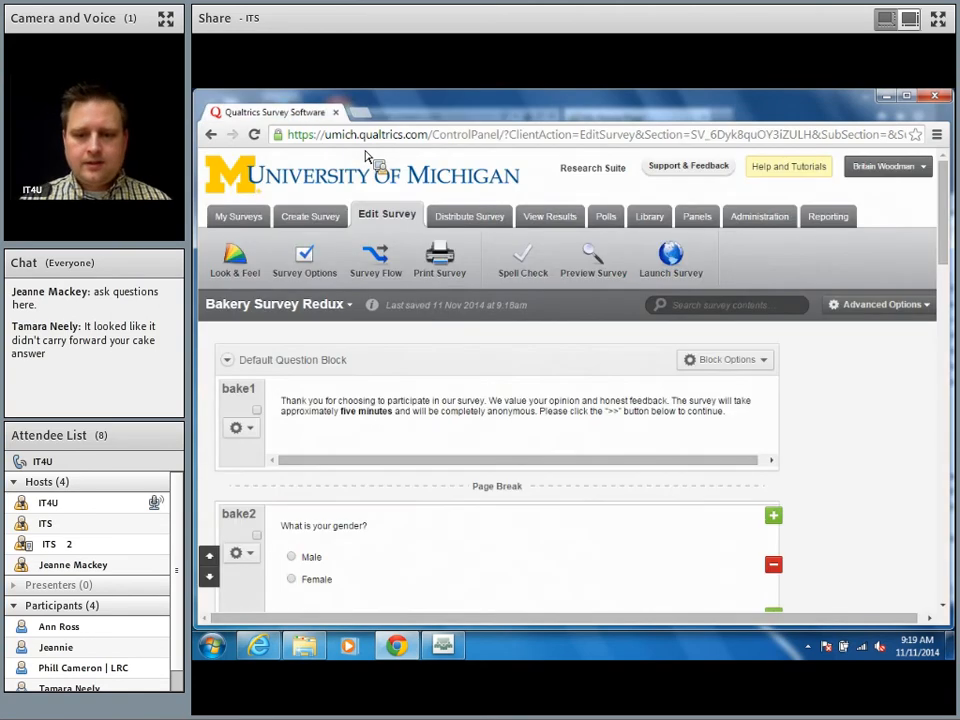
scroll(842, 497, down, 2)
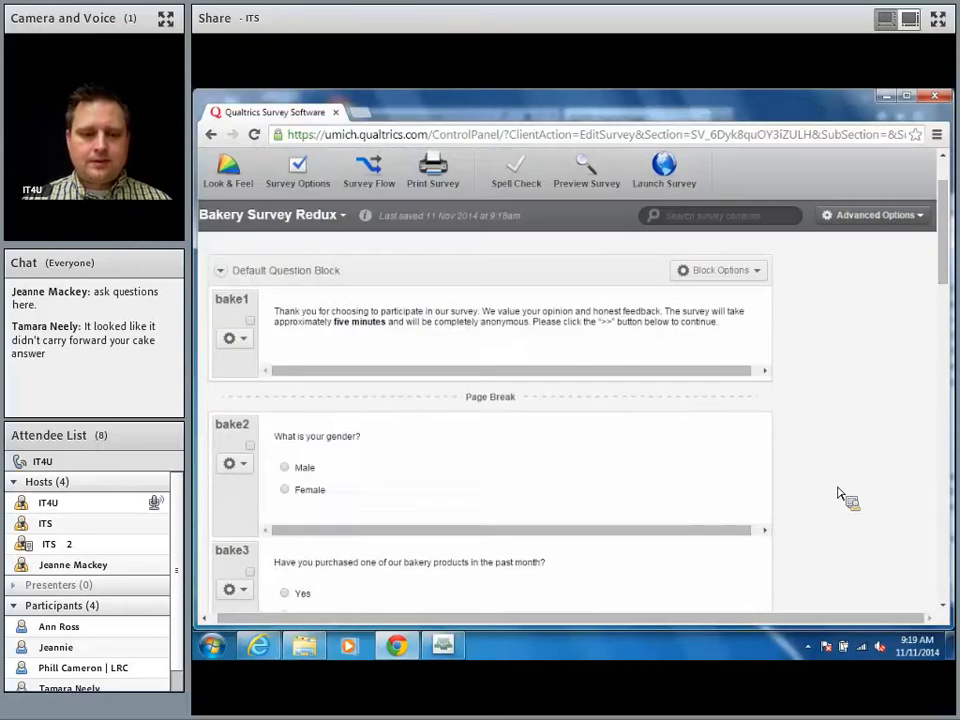
scroll(842, 497, down, 5)
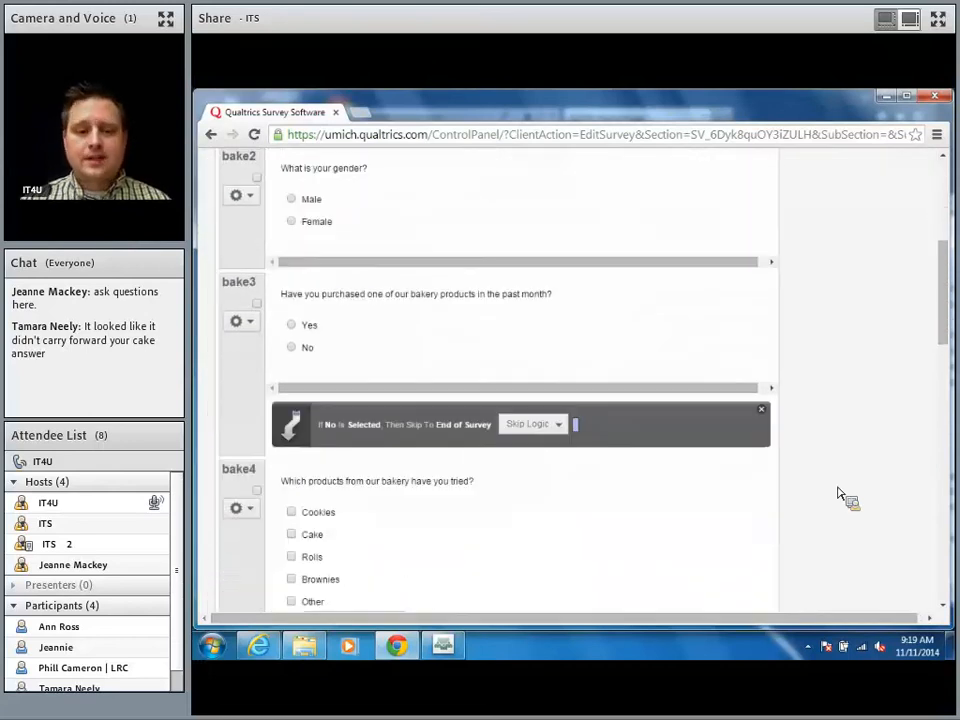
scroll(840, 497, down, 1)
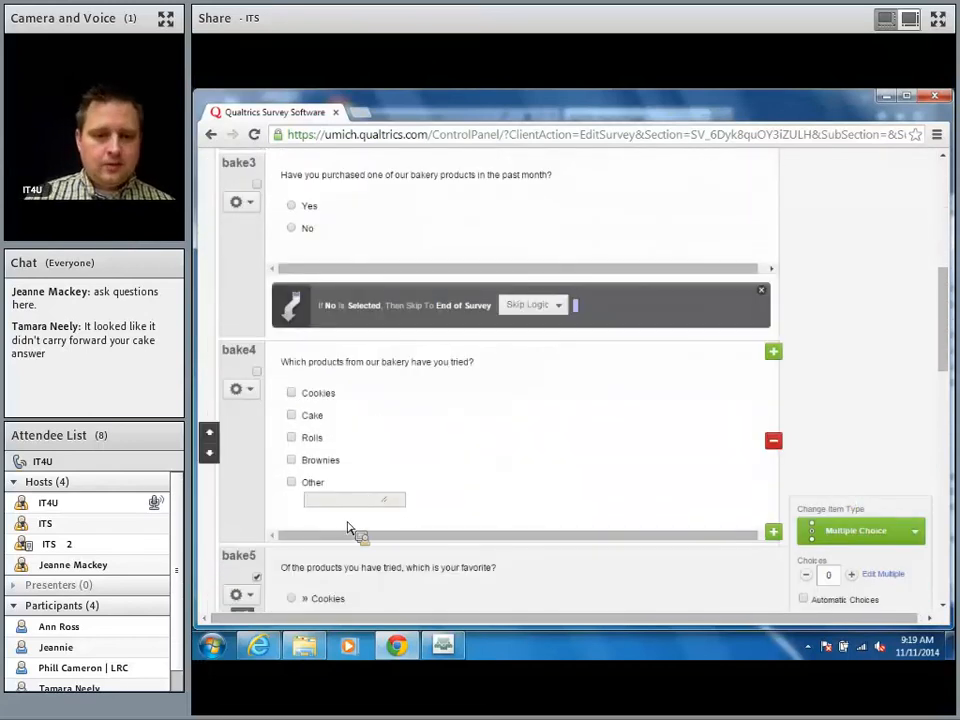
scroll(620, 467, down, 2)
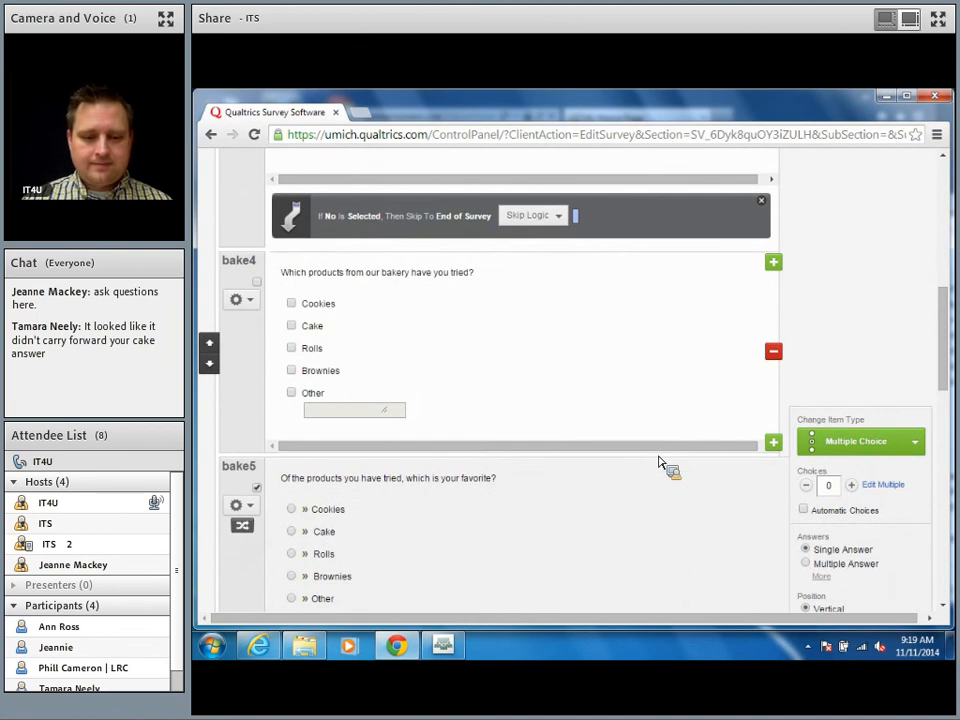
scroll(660, 462, down, 4)
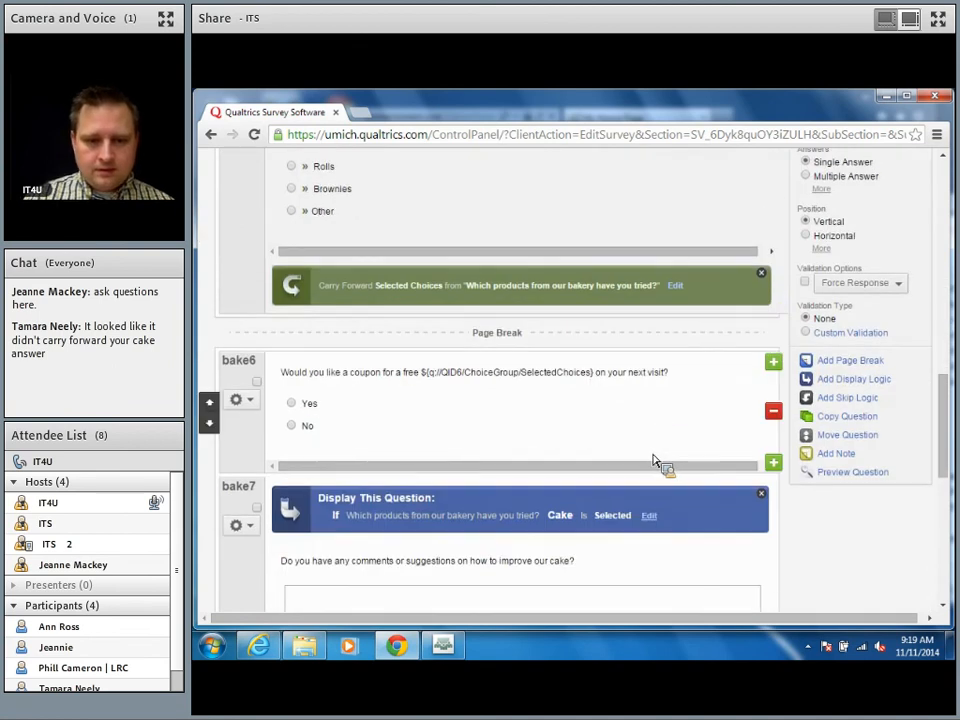
click(473, 374)
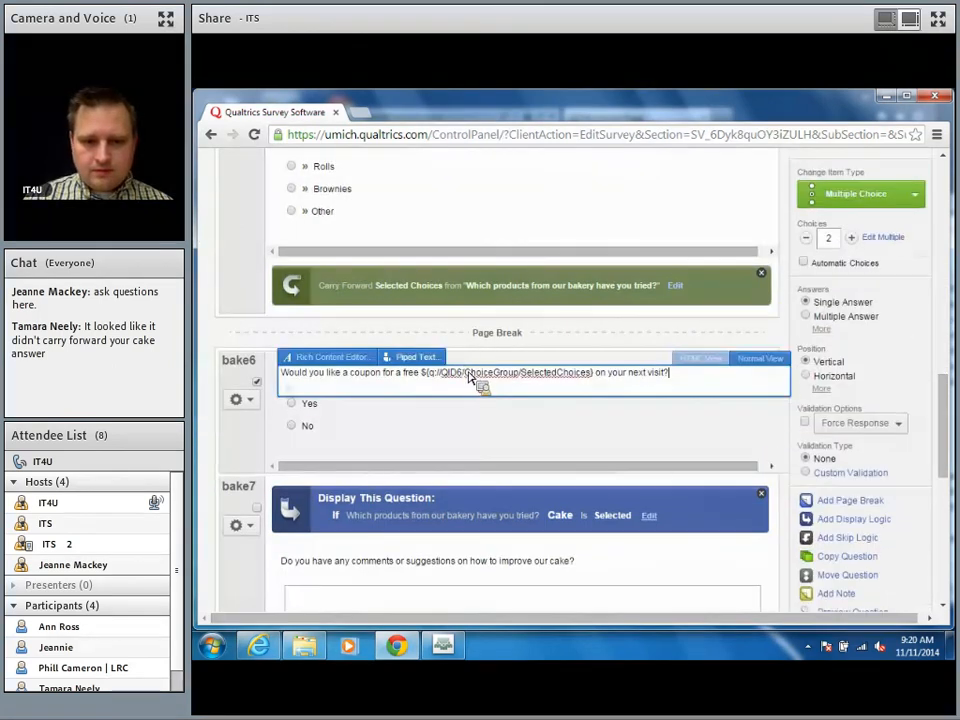
click(420, 358)
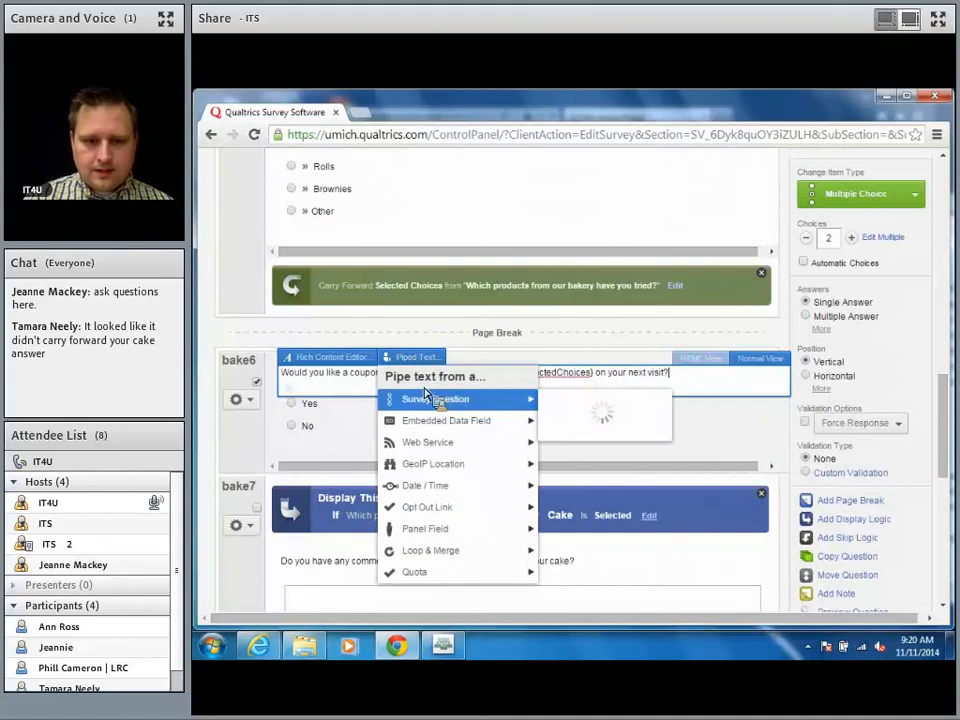
Step: Replace bake6's piped tag with bake5's SelectedChoicesTextEntry and delete the extra inserted line
mouse_move(429, 401)
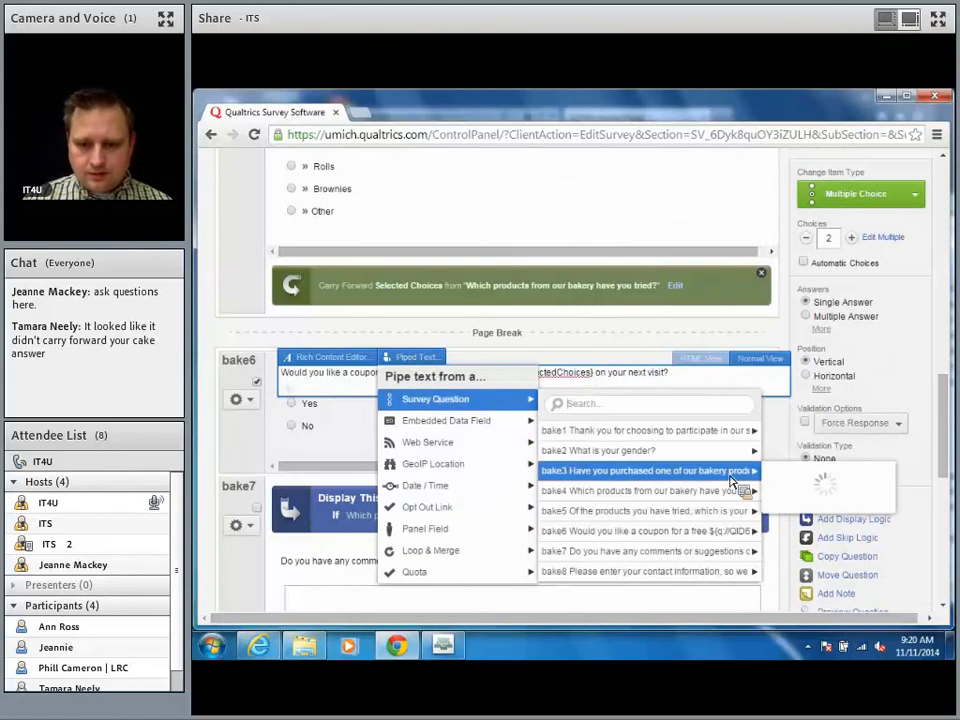
mouse_move(705, 524)
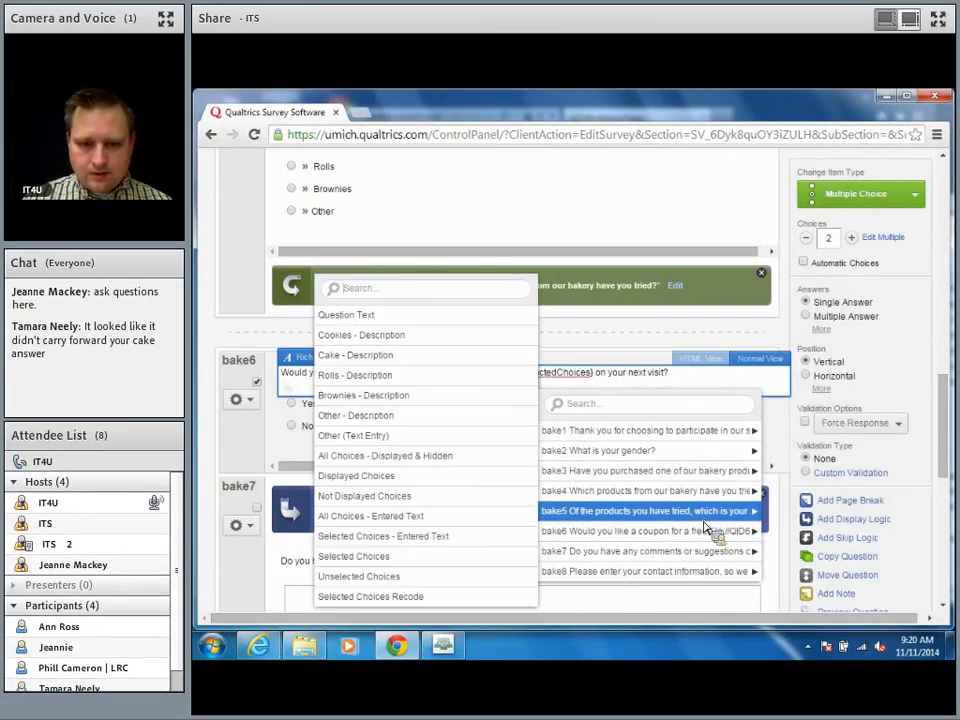
click(407, 547)
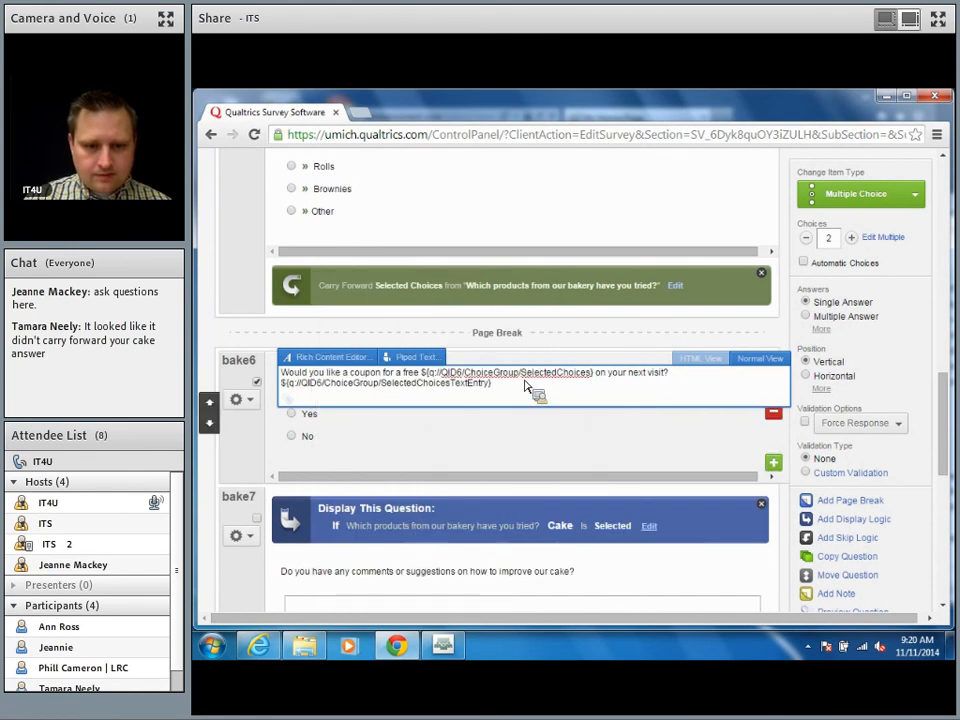
drag(529, 392, 278, 398)
key(ctrl+c)
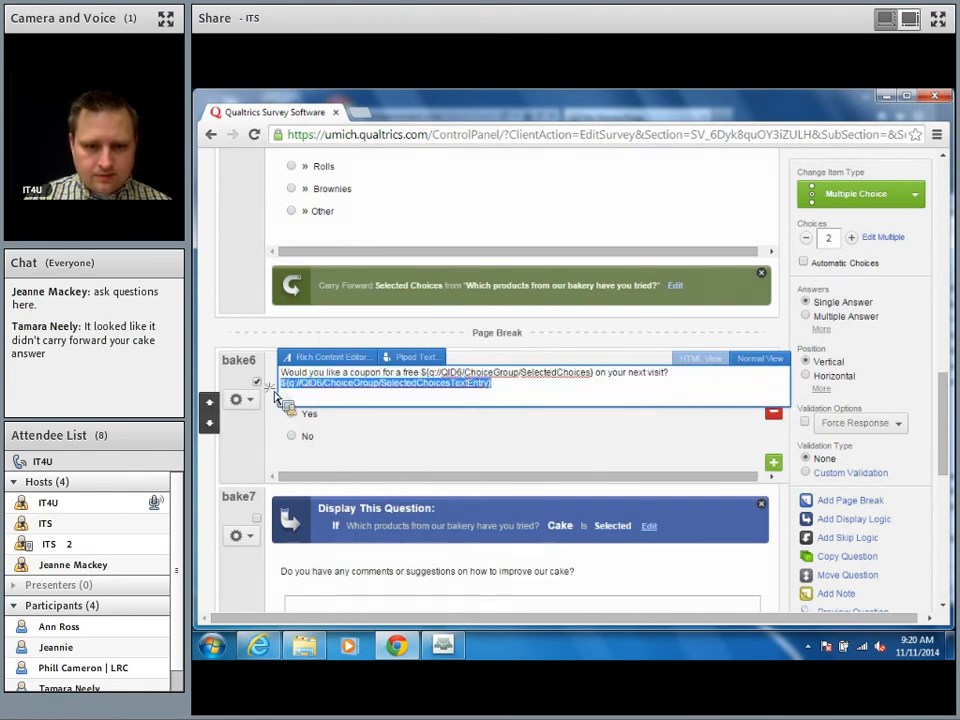
key(BackSpace)
key(BackSpace)
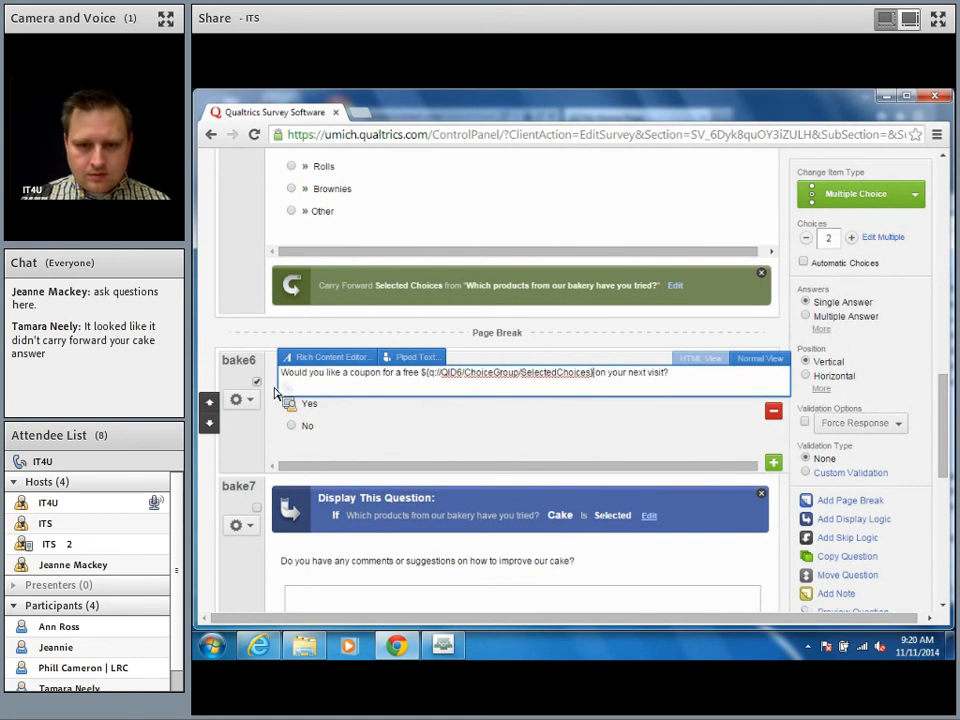
key(shift+Left)
key(shift+Left)
key(shift+Left)
key(shift+Left)
key(shift+Left)
key(shift+Left)
key(shift+Left)
key(shift+Left)
key(shift+Left)
key(shift+Left)
key(shift+Left)
key(shift+Left)
key(shift+Left)
key(shift+Left)
key(shift+Left)
key(shift+Left)
key(shift+Left)
key(shift+Left)
key(shift+Left)
key(shift+Left)
key(shift+Left)
key(shift+Left)
key(shift+Left)
key(shift+Left)
key(shift+Left)
key(shift+Left)
key(shift+Left)
key(shift+Left)
key(ctrl+v)
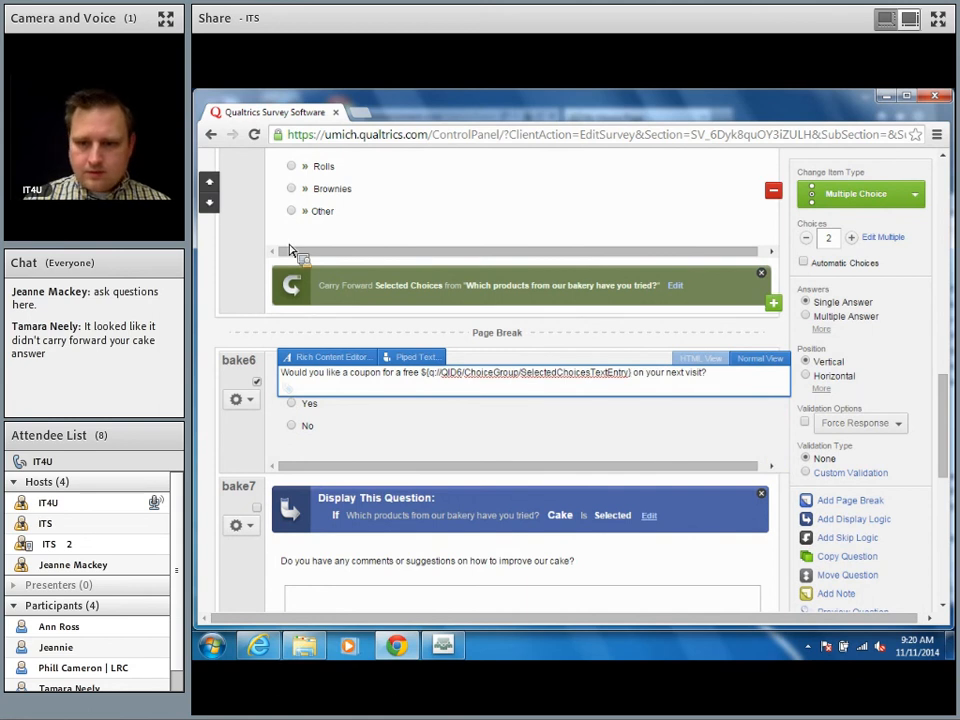
click(701, 440)
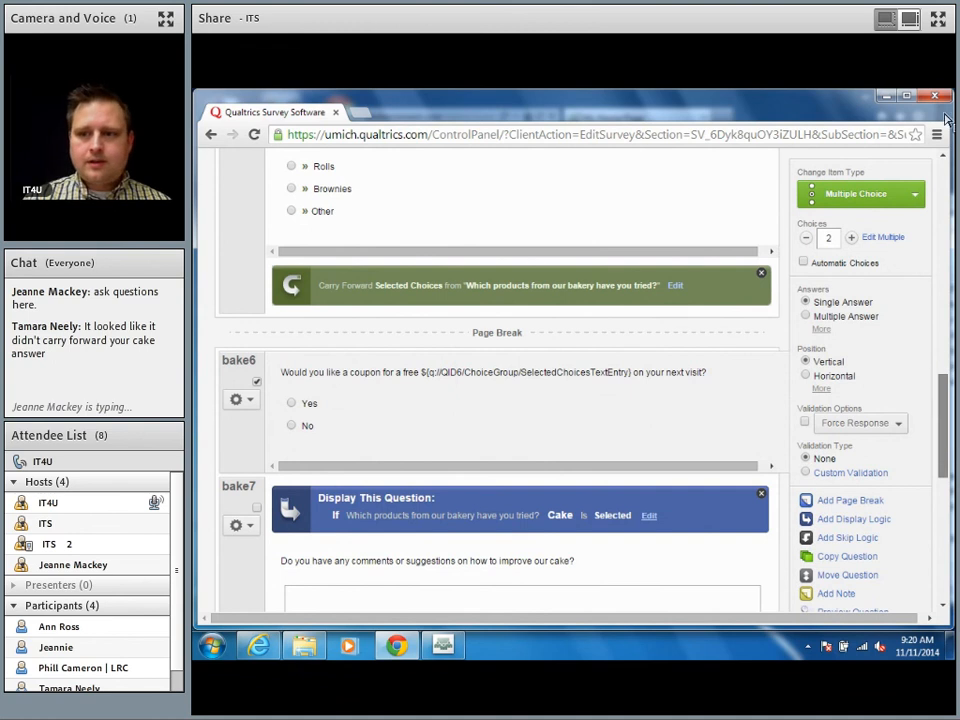
Step: Launch Preview Survey from the top of the editor, retrying after the pop-up block
scroll(948, 192, up, 10)
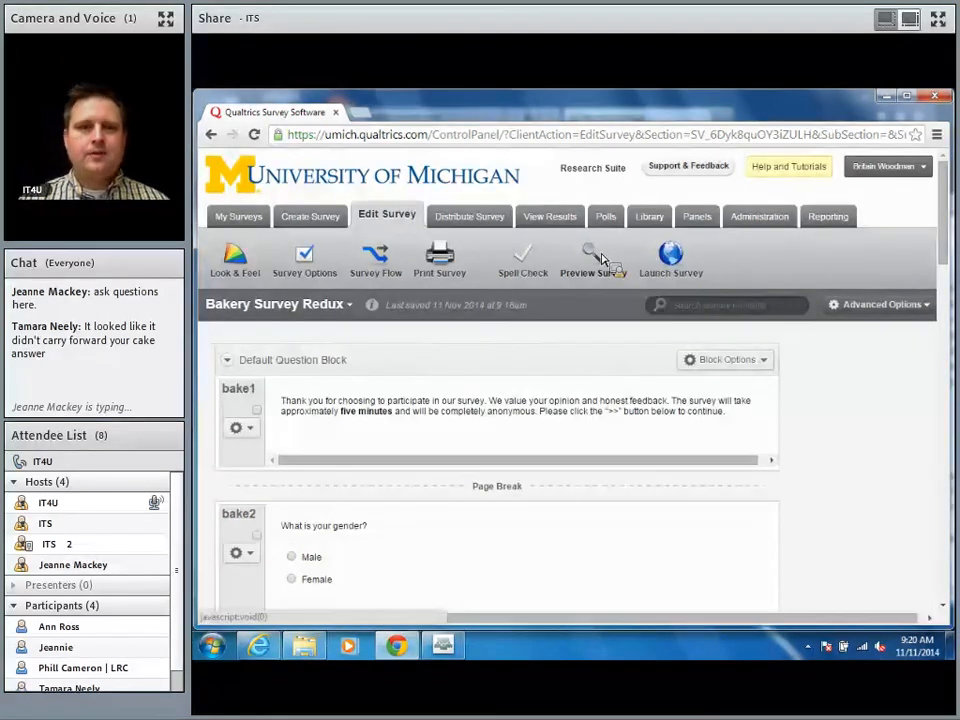
click(602, 258)
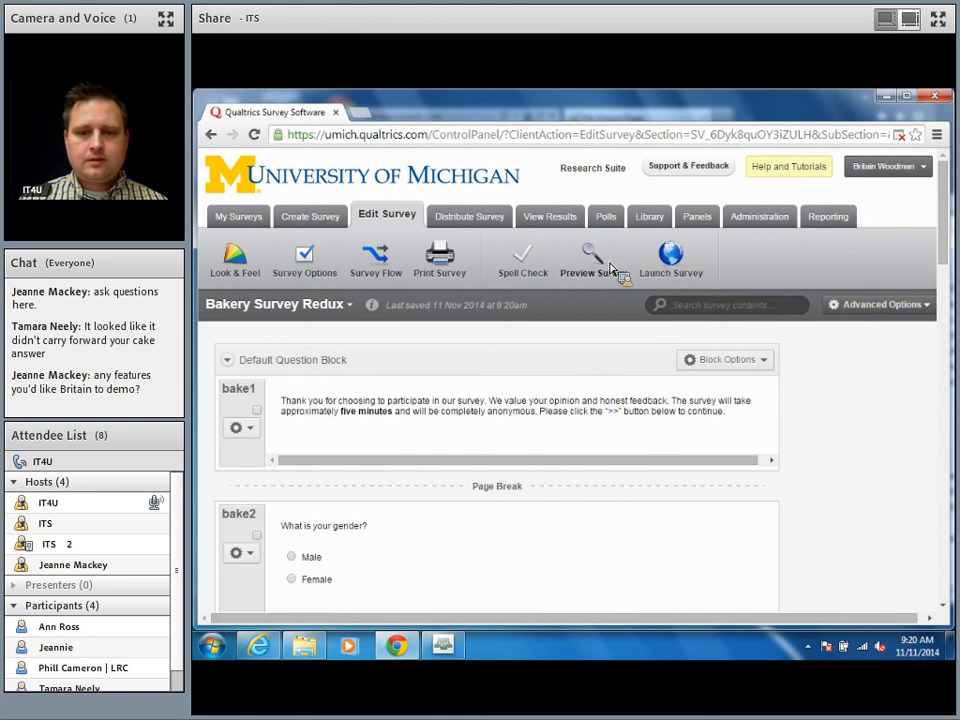
click(597, 255)
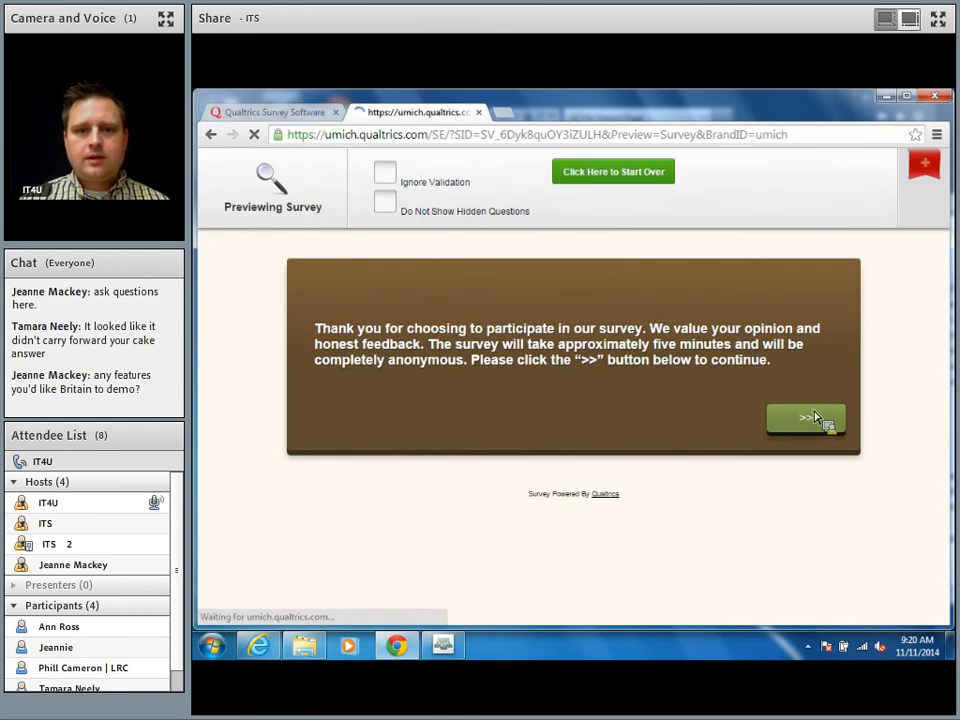
Step: Answer Yes to buying bakery products and tick Other, typed as 'sco', among products tried
click(461, 514)
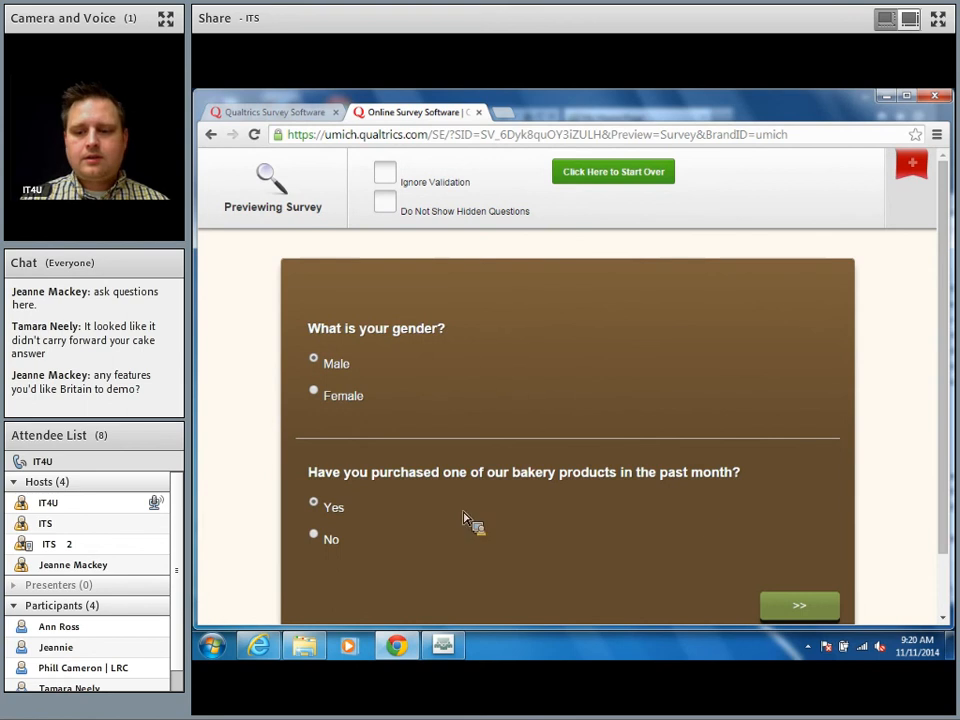
click(810, 605)
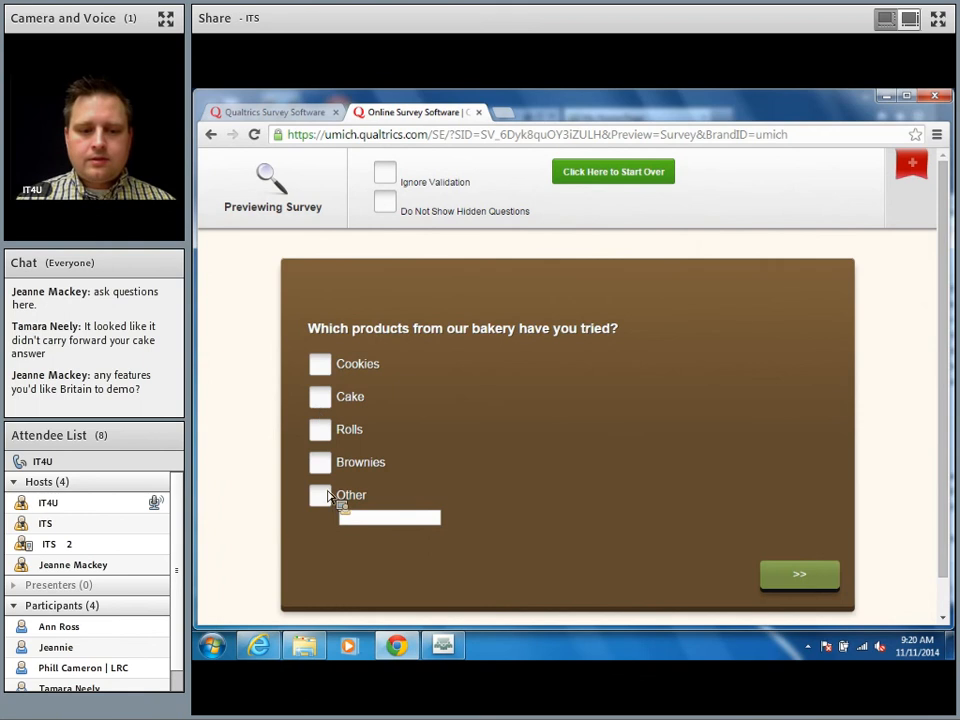
click(354, 518)
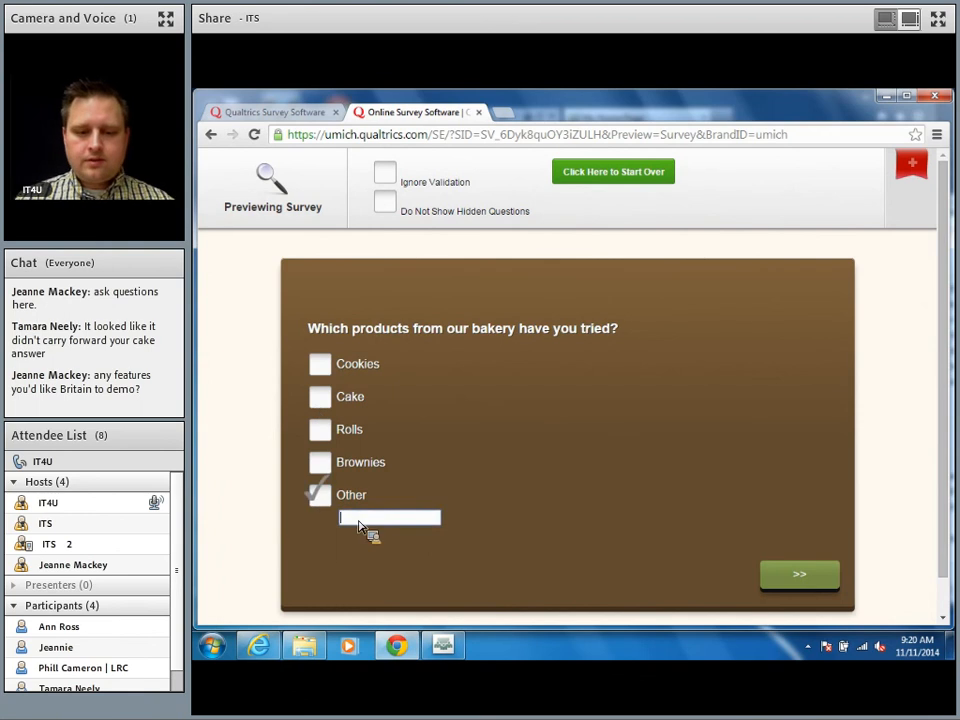
text(scones)
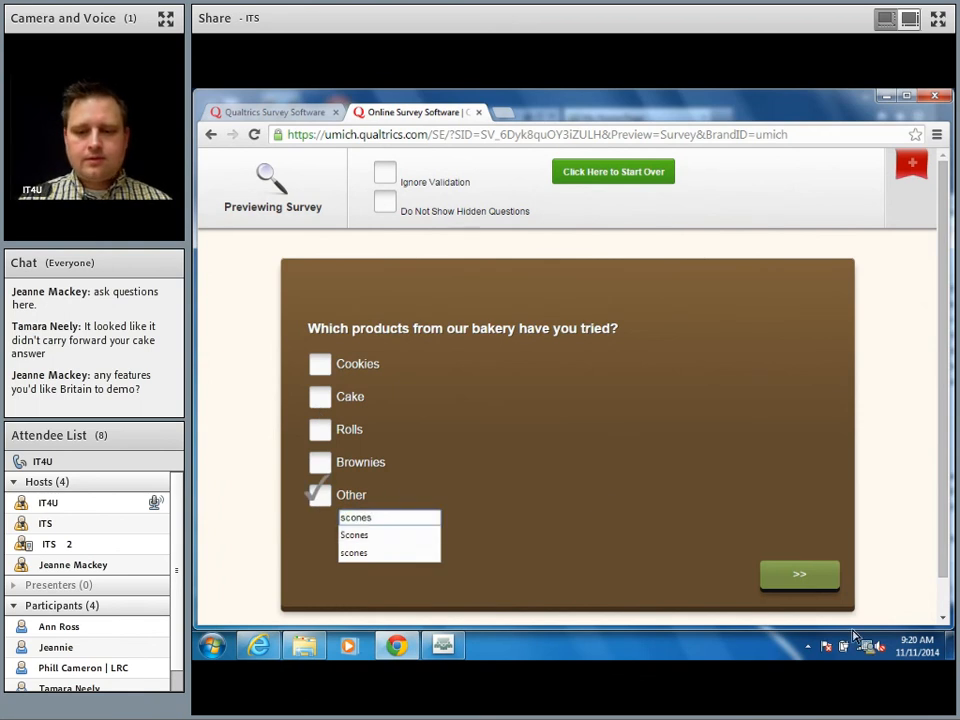
click(826, 587)
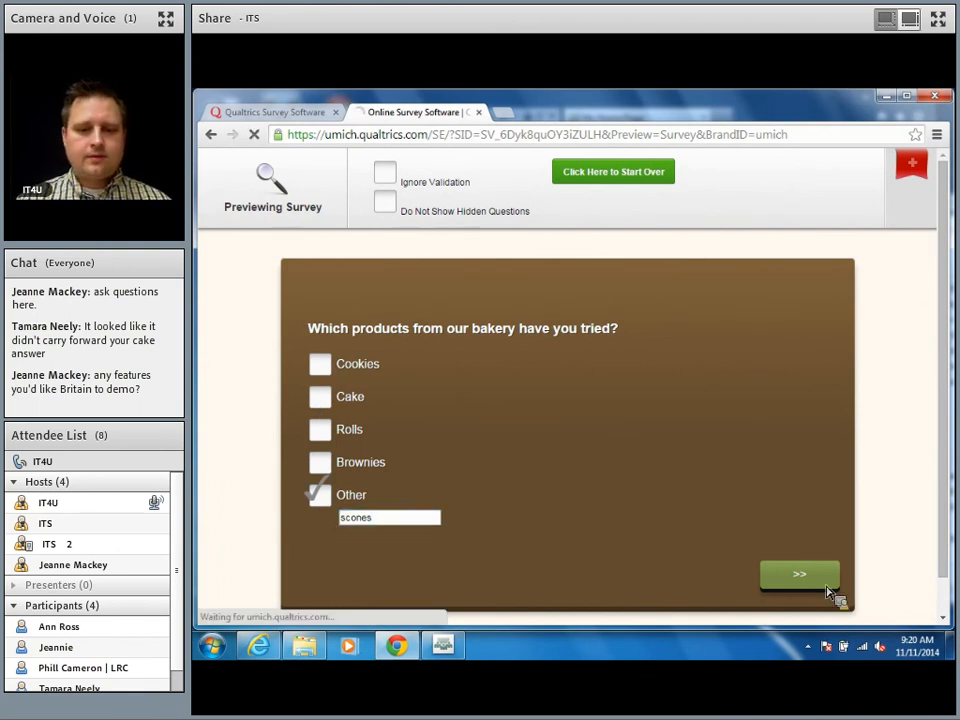
Step: Give Other 'Sco' as favourite, accept the free Scones coupon, submit, and close the preview
click(375, 394)
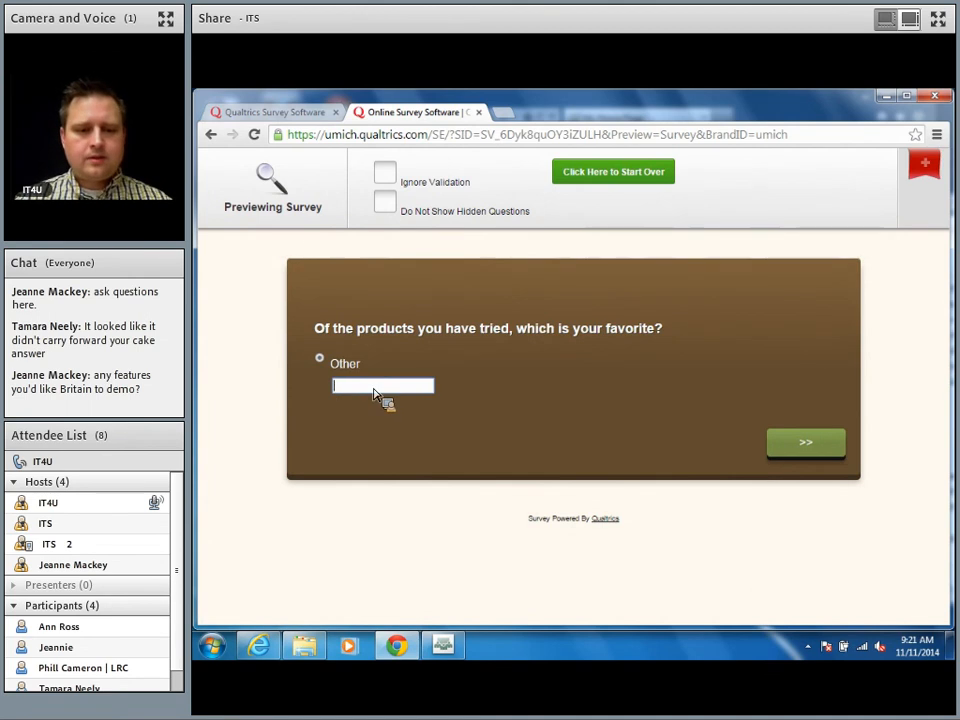
text(Scones)
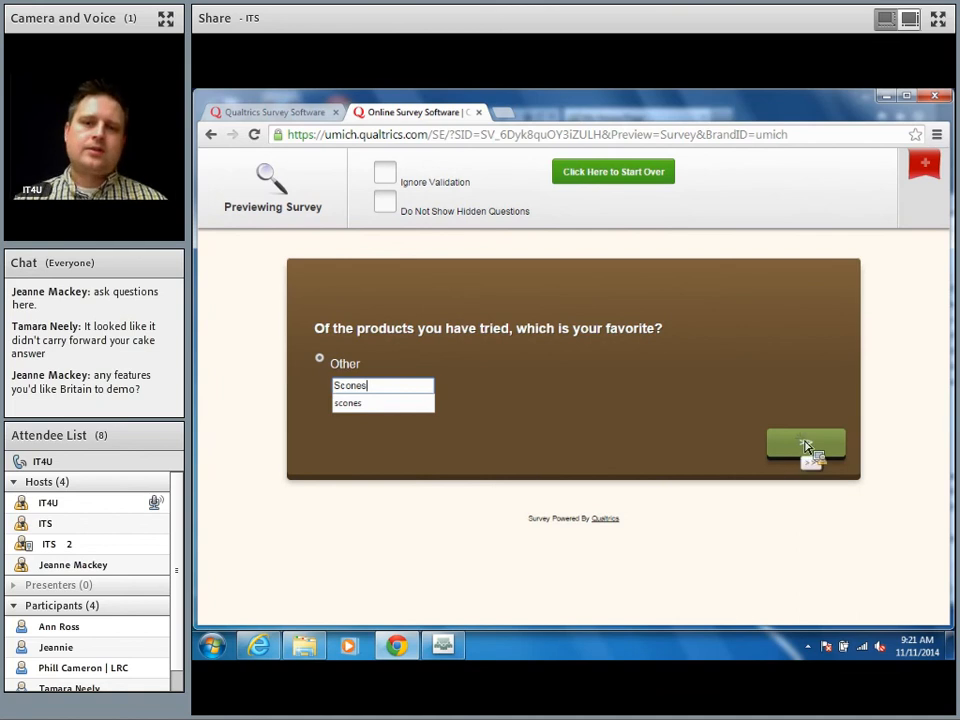
click(806, 445)
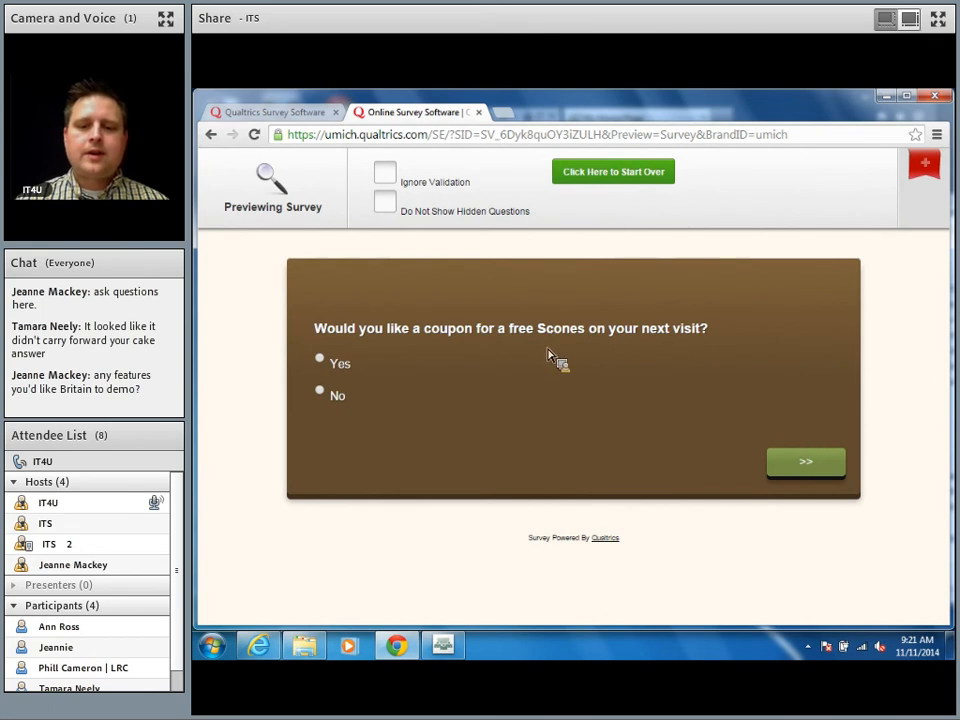
click(320, 362)
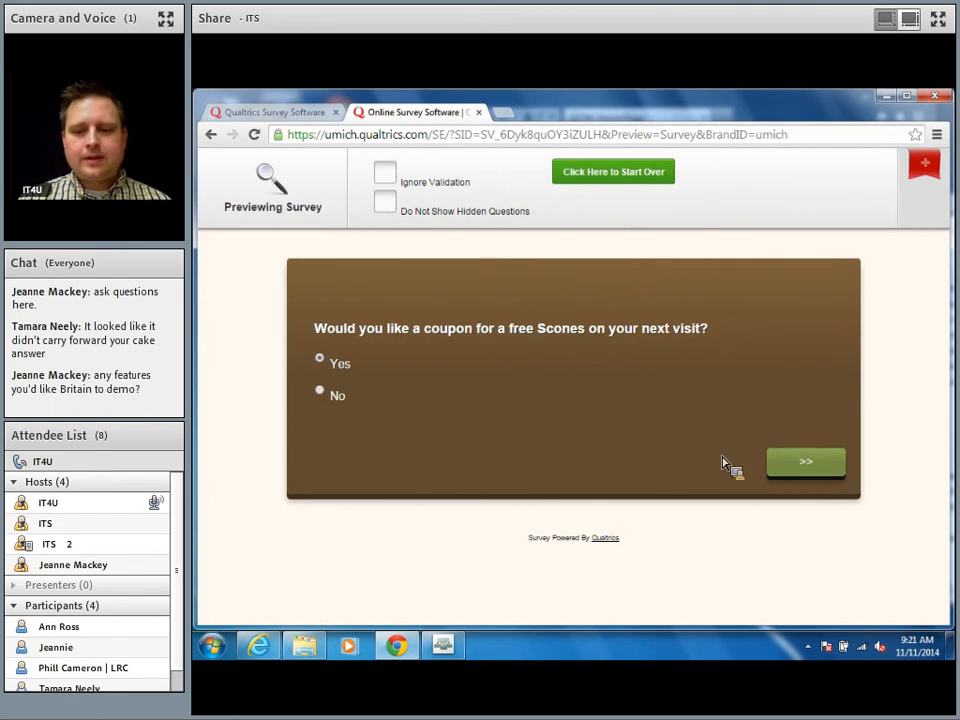
click(808, 461)
click(821, 470)
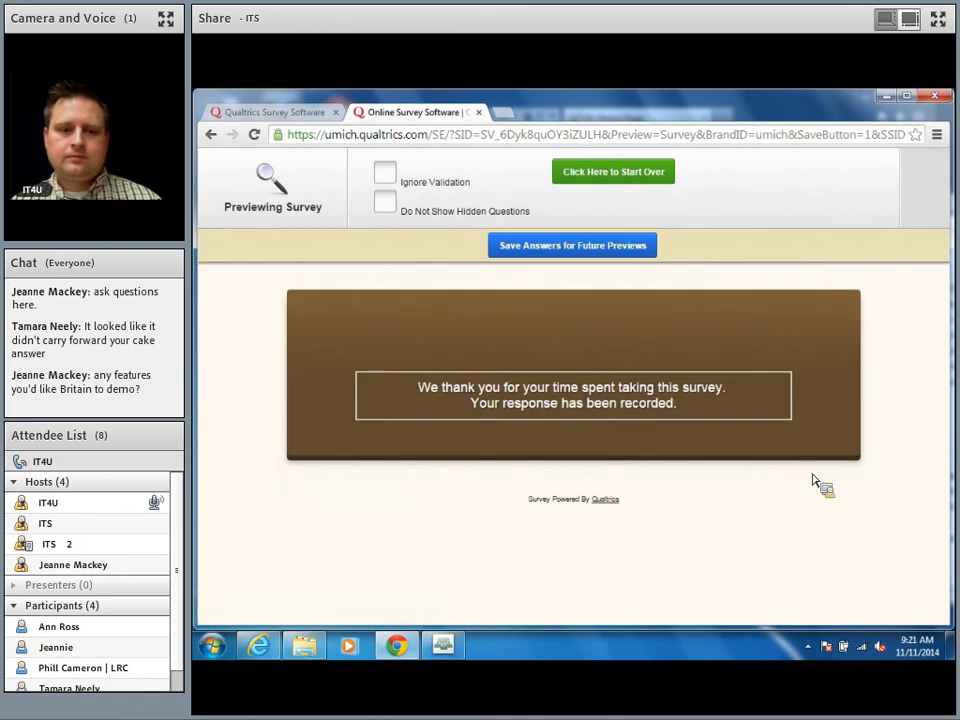
key(ctrl+w)
drag(410, 432, 827, 226)
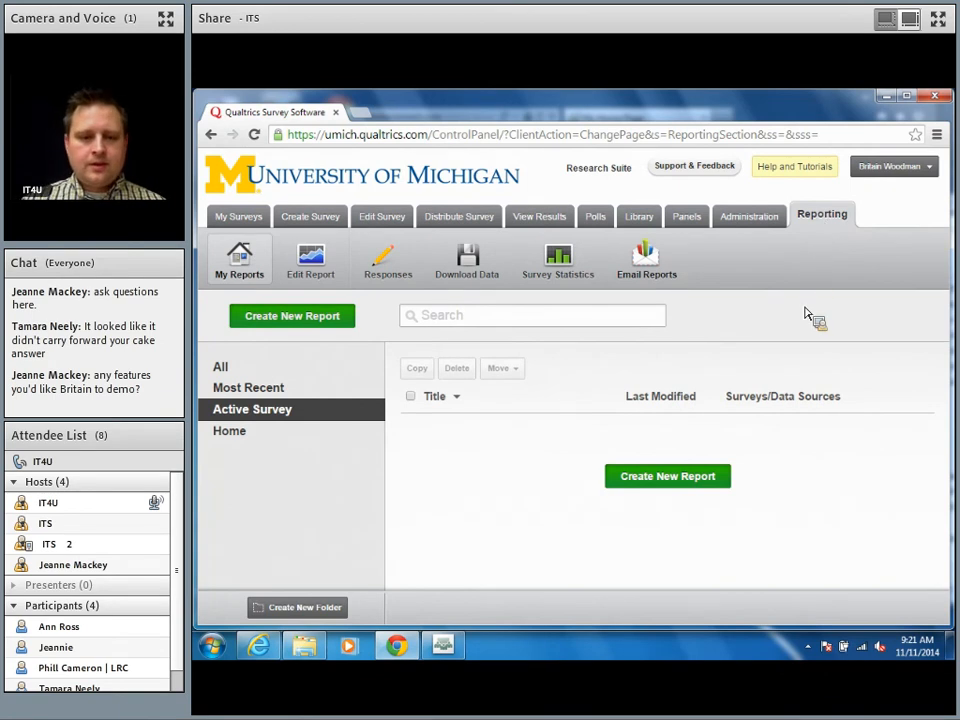
Step: Generate a new Bakery Survey Redux report with the default title and Table layout, then browse its results
click(669, 484)
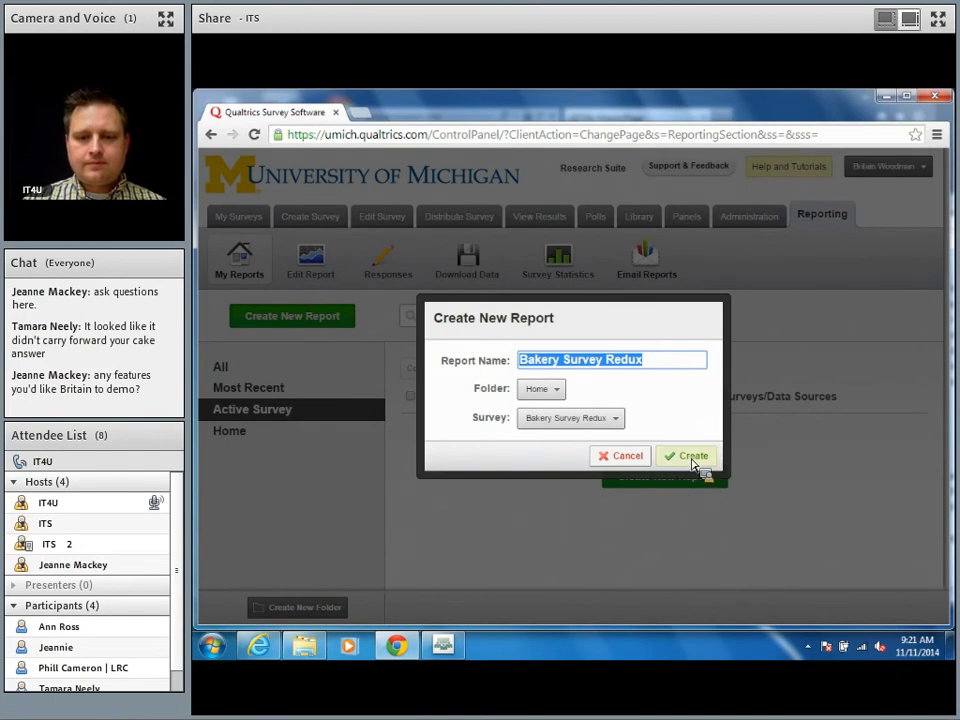
click(690, 458)
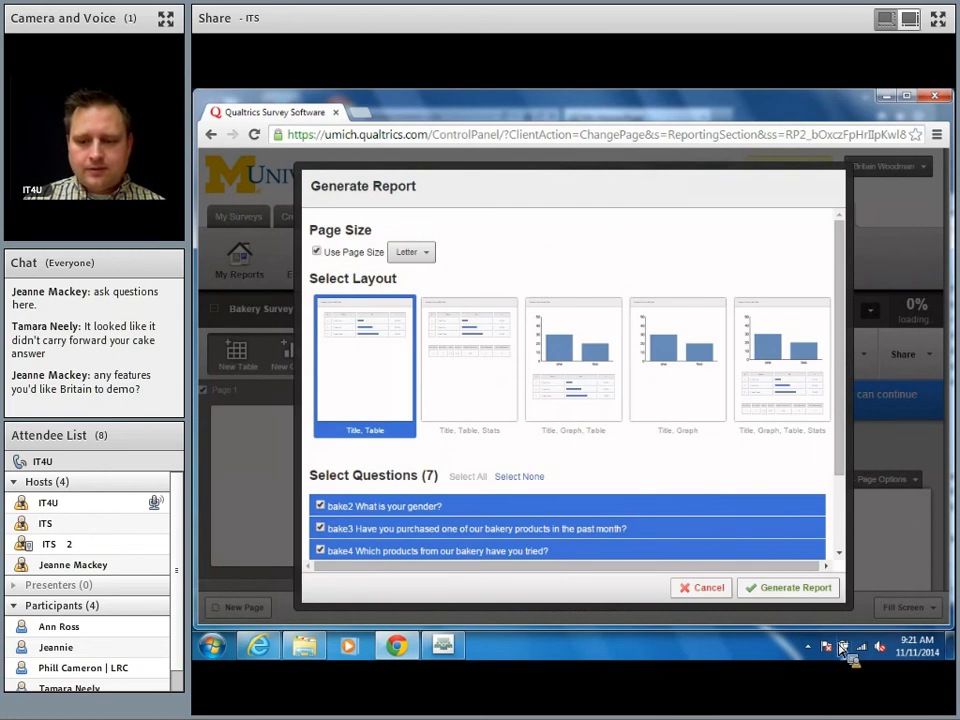
click(816, 594)
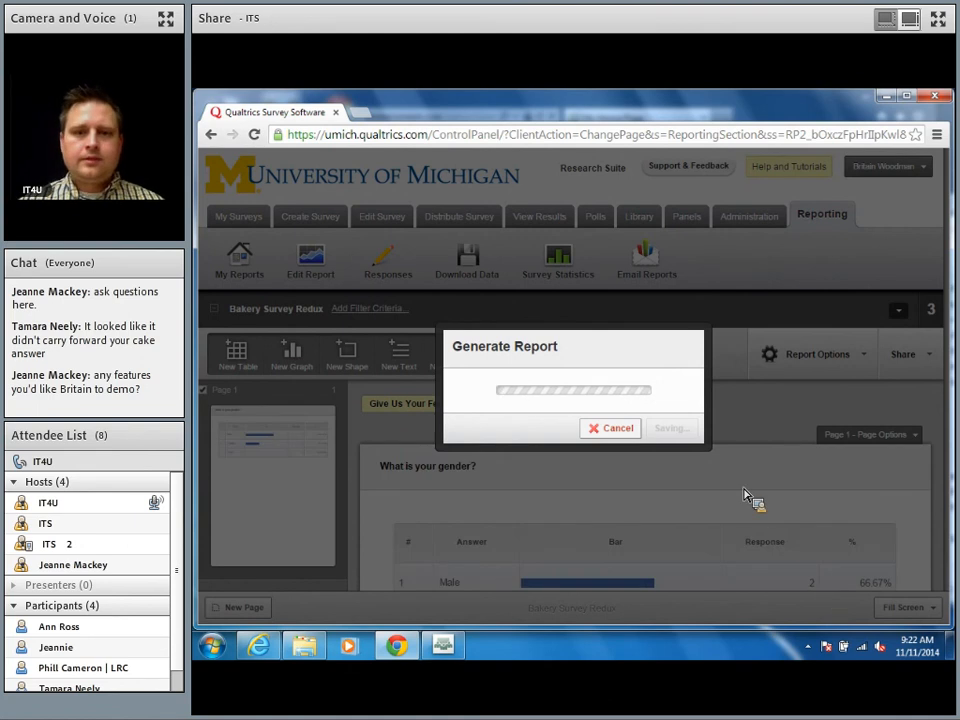
scroll(730, 415, down, 2)
scroll(730, 415, down, 5)
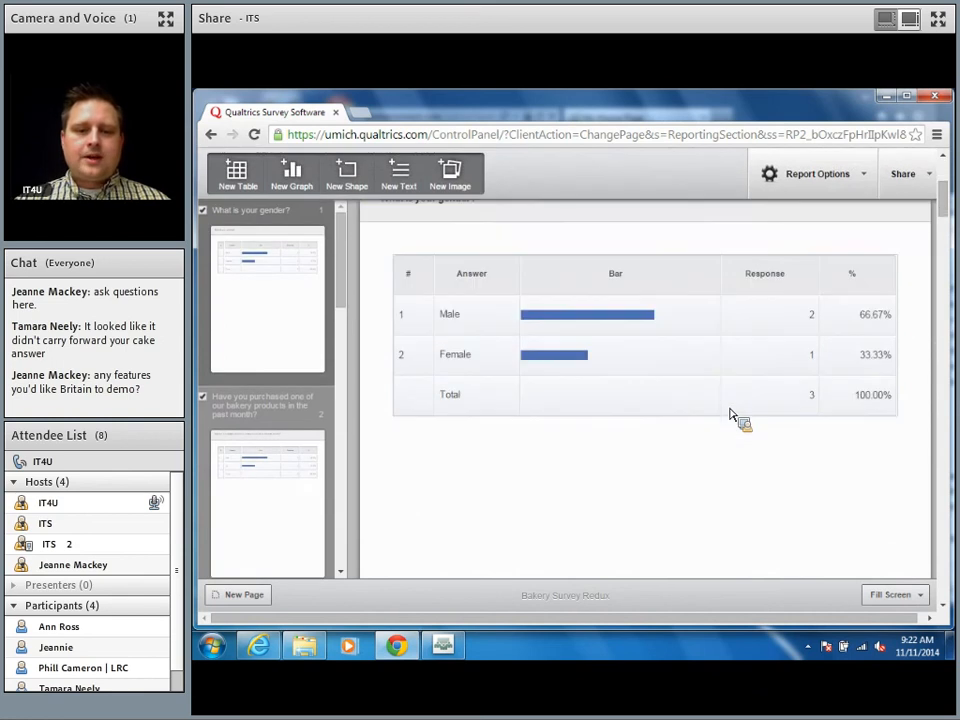
scroll(730, 415, down, 1)
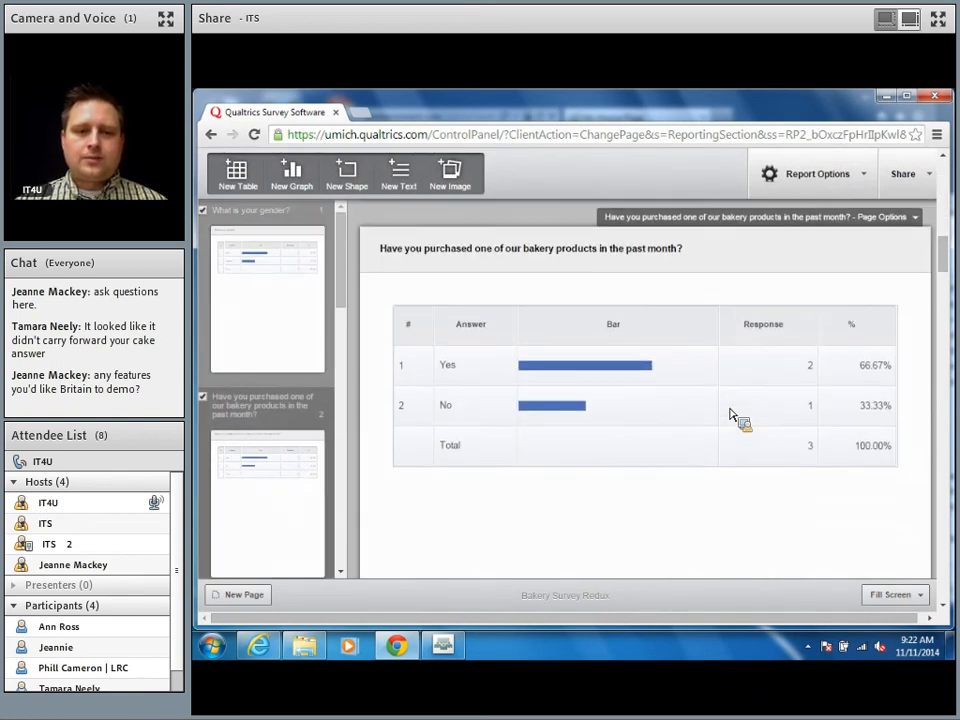
scroll(730, 415, up, 10)
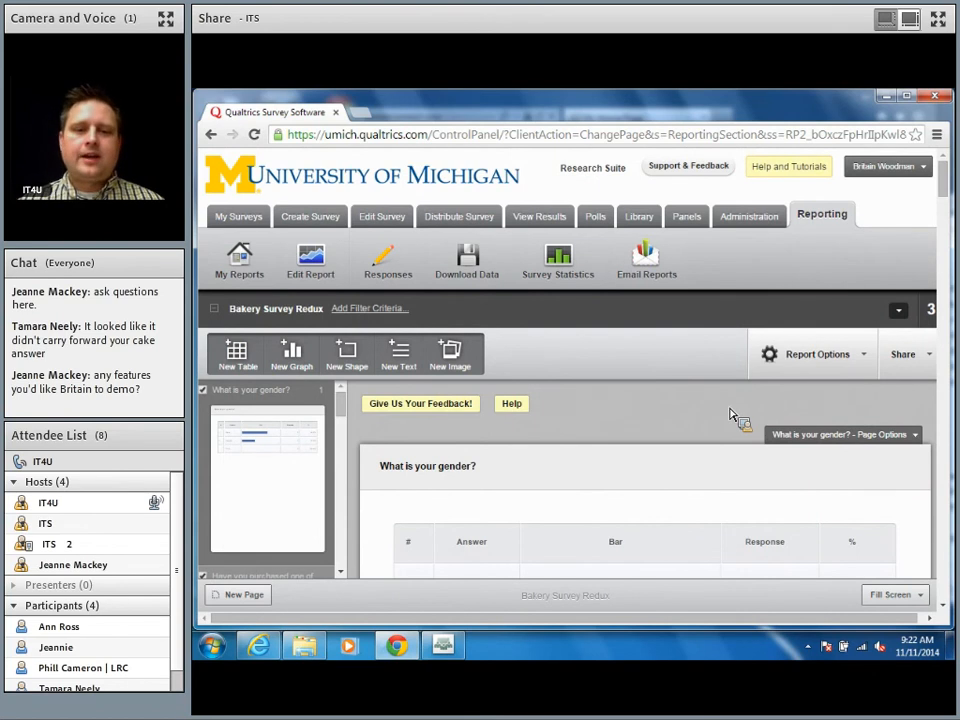
Step: Add a report filter on the gender question with Female as the value and apply it
click(368, 310)
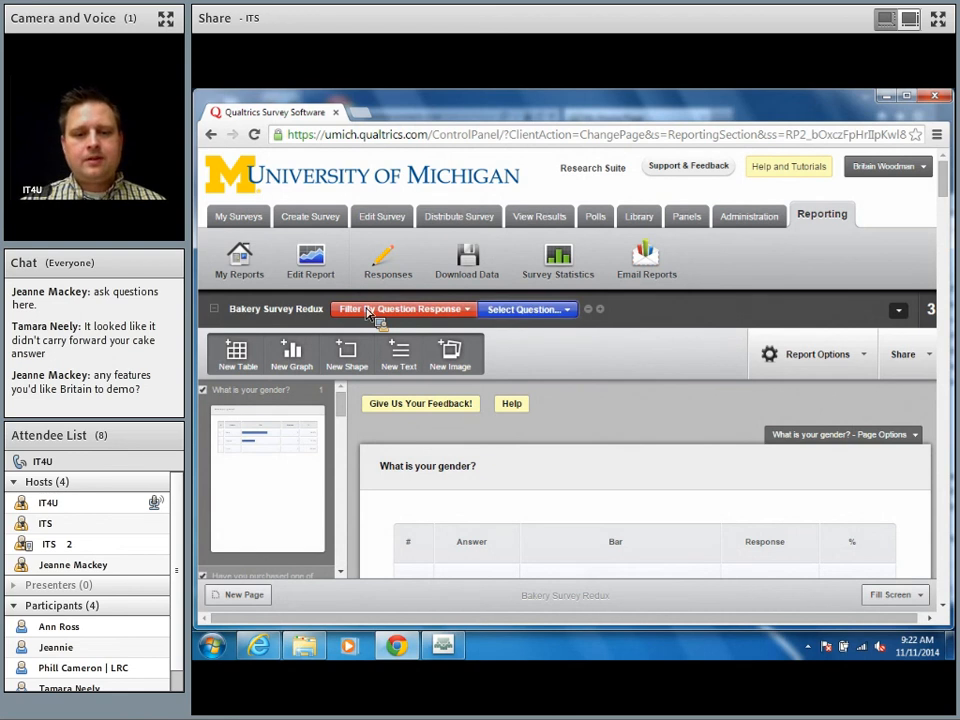
click(522, 310)
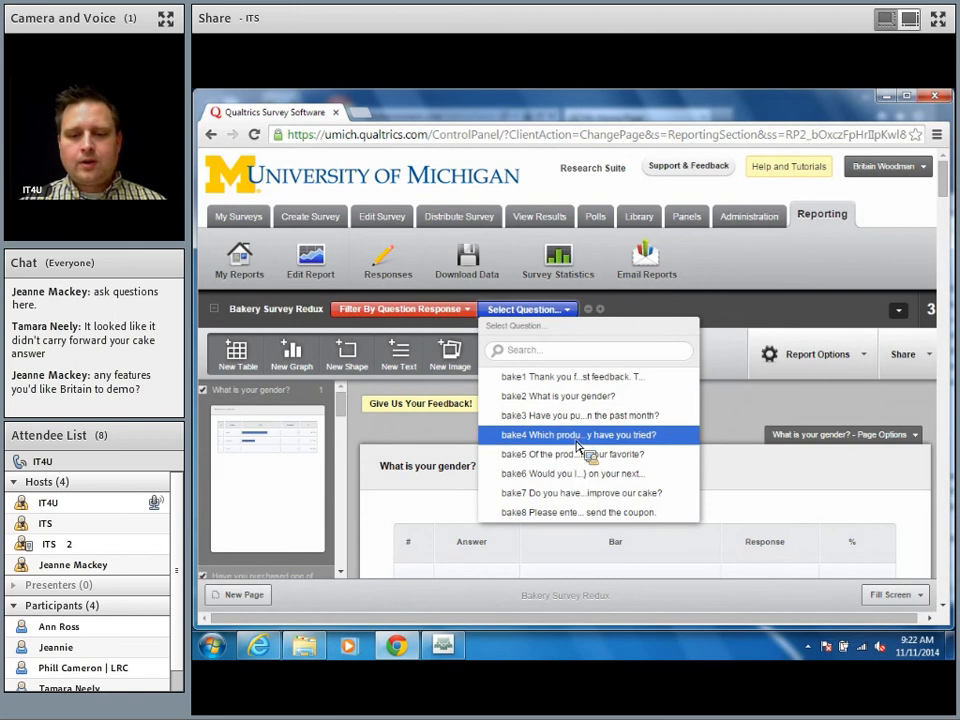
click(597, 401)
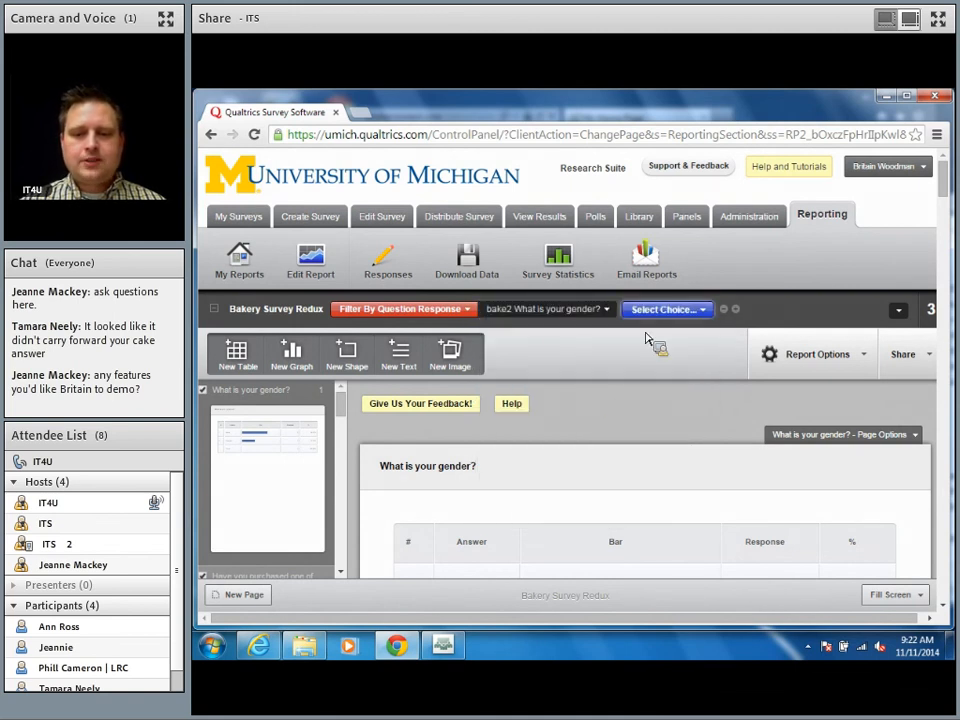
click(667, 310)
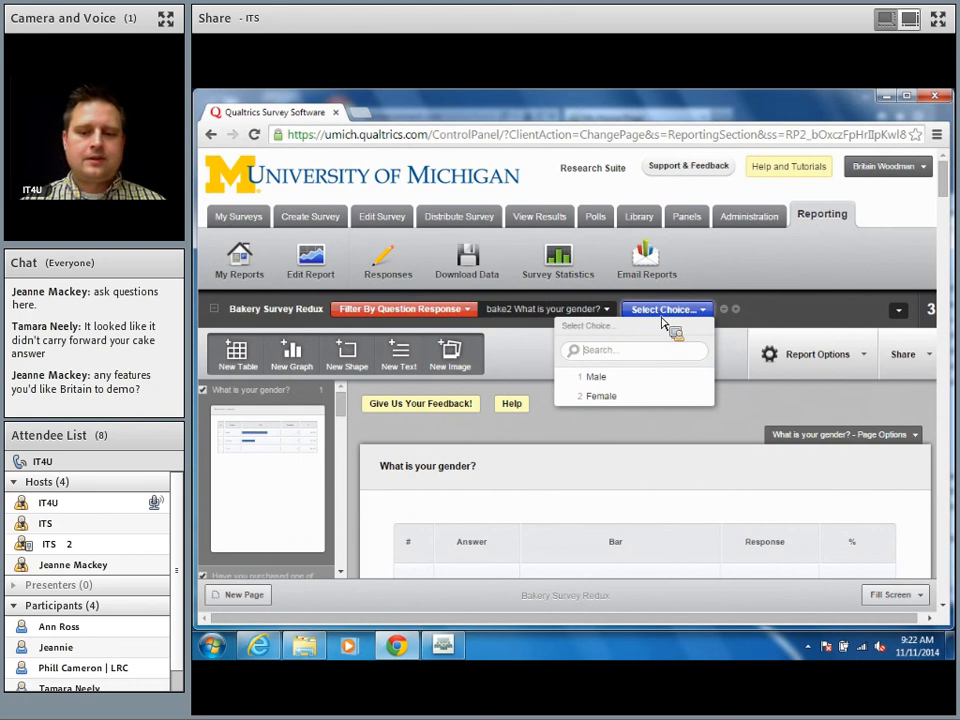
click(637, 399)
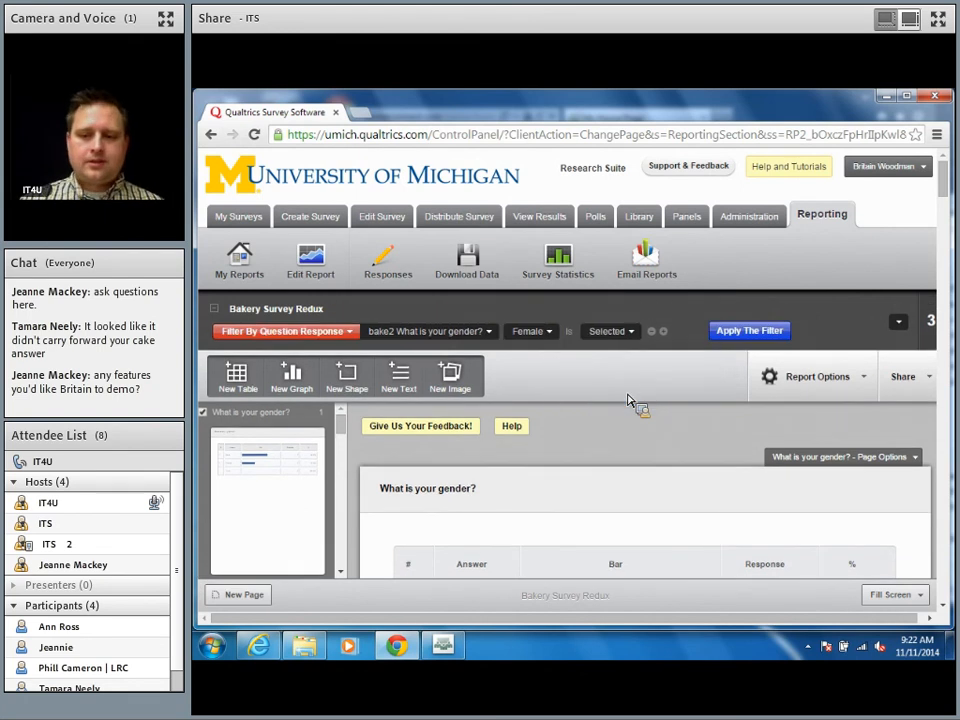
click(731, 338)
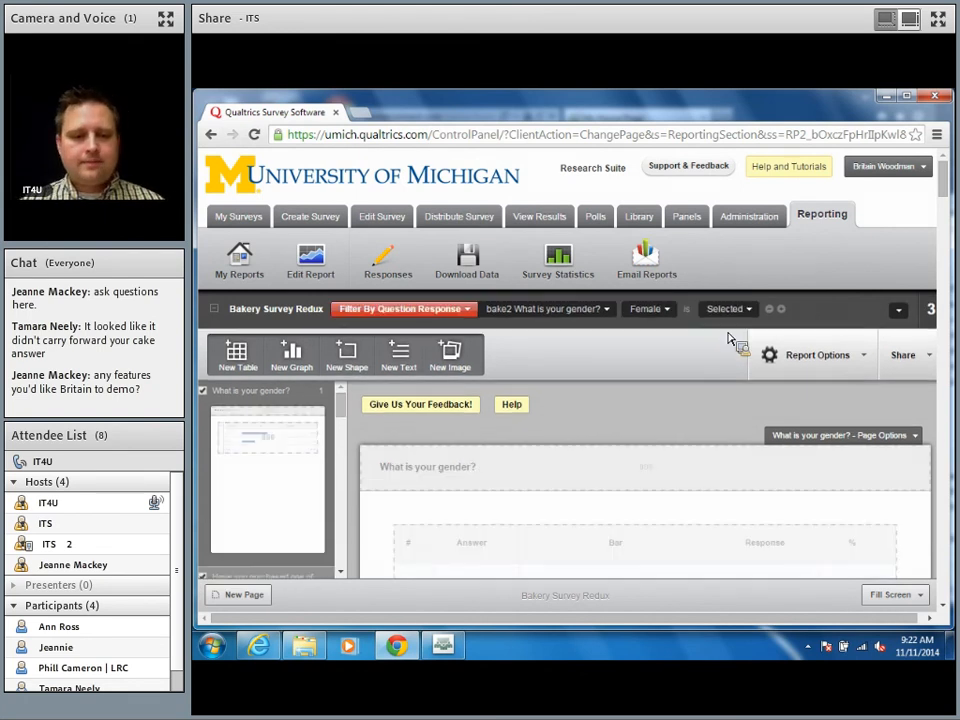
scroll(731, 340, down, 3)
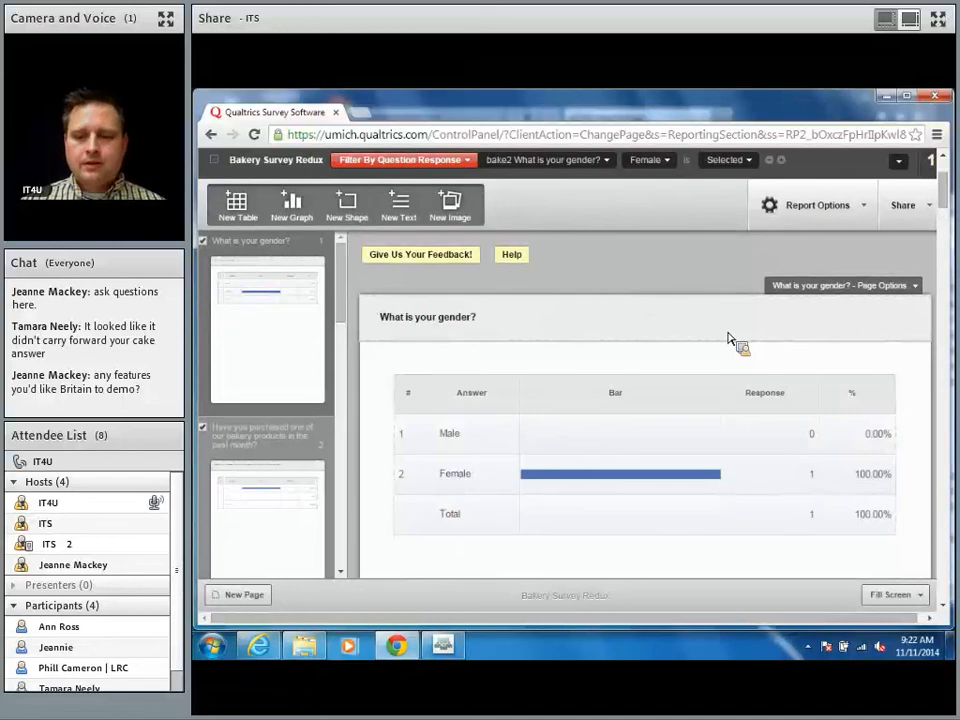
scroll(728, 340, down, 1)
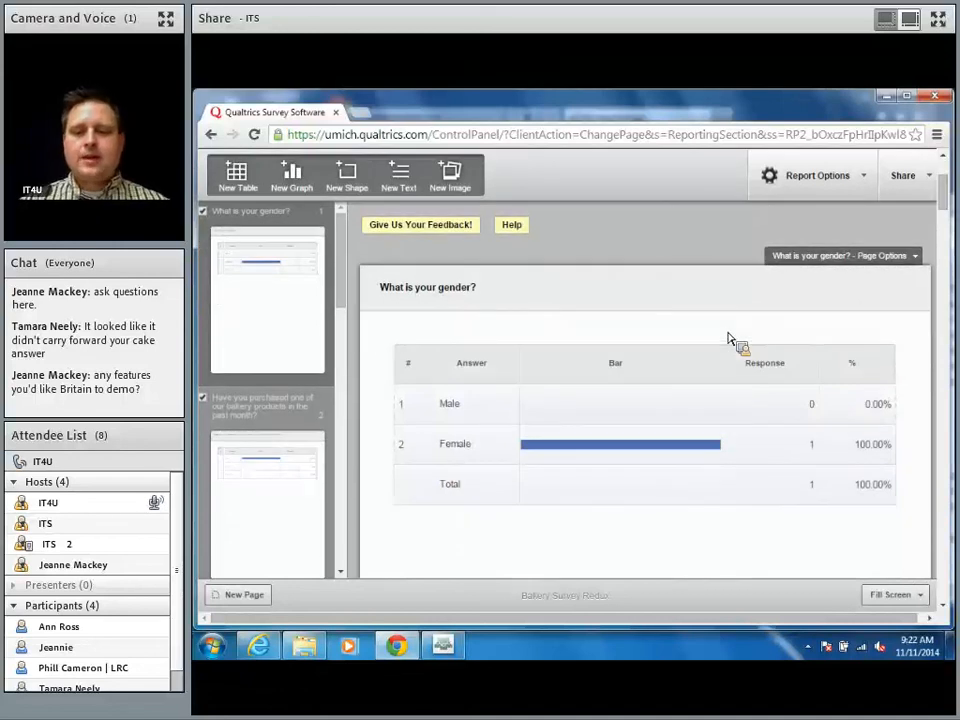
scroll(728, 340, down, 1)
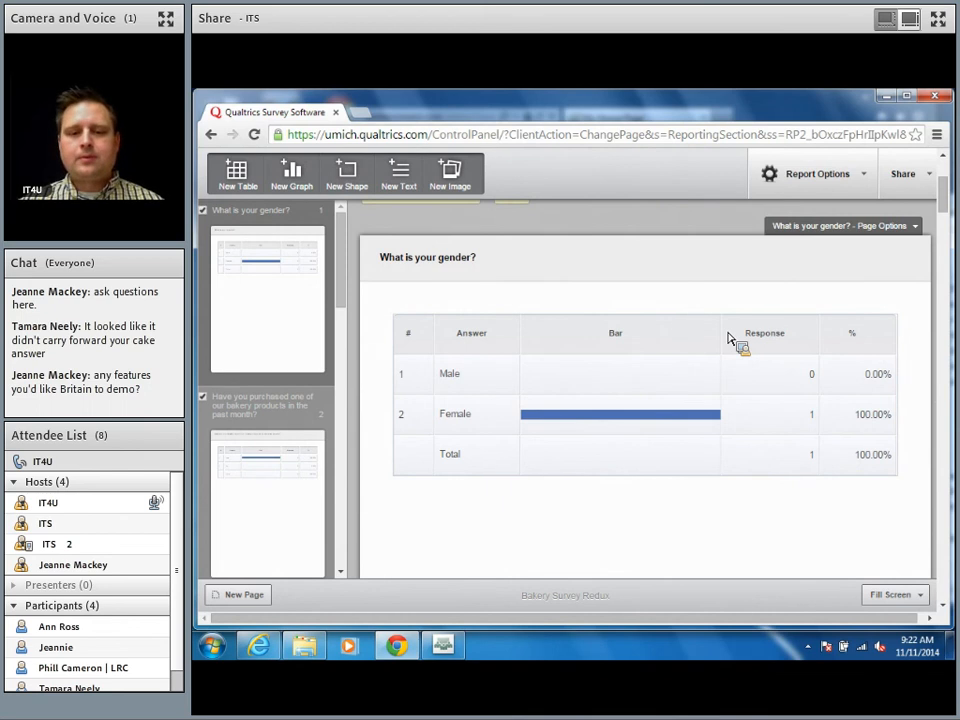
scroll(728, 340, down, 8)
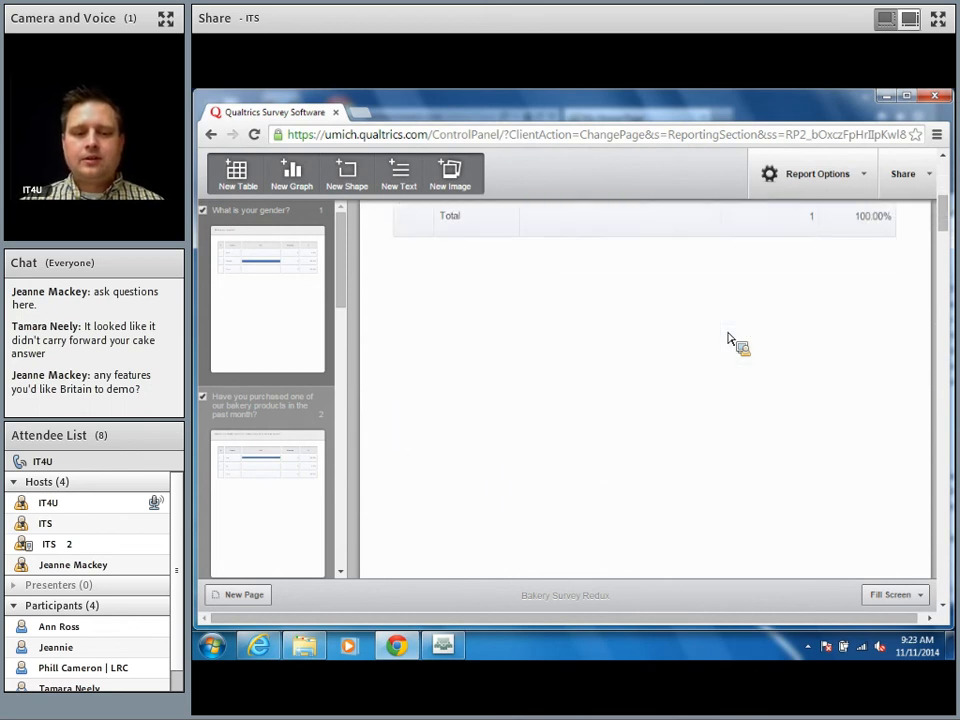
scroll(728, 340, down, 3)
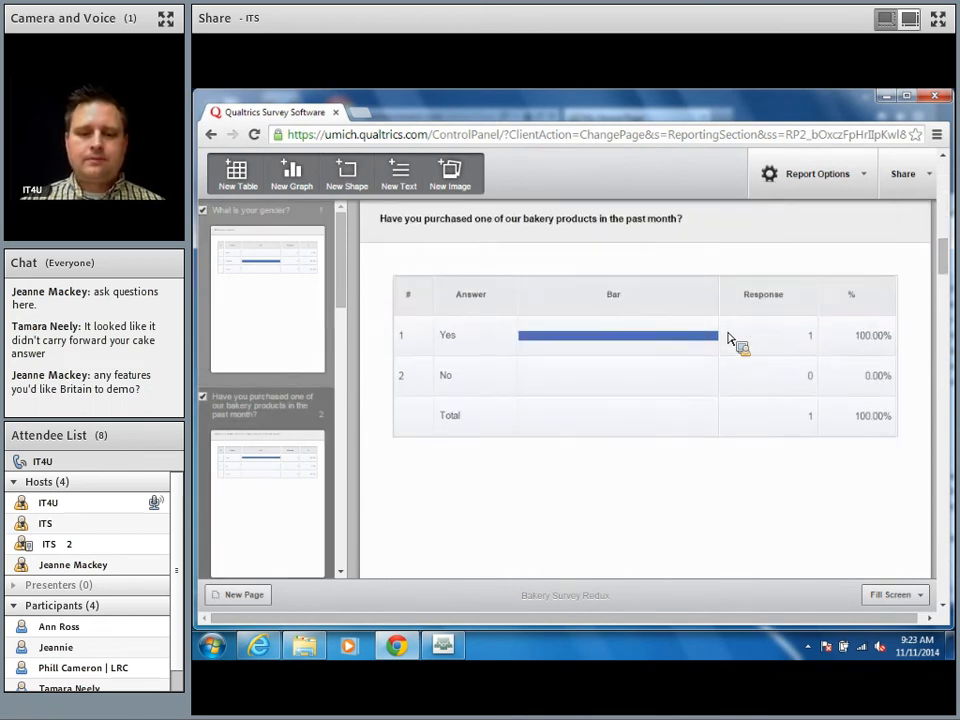
scroll(728, 340, down, 6)
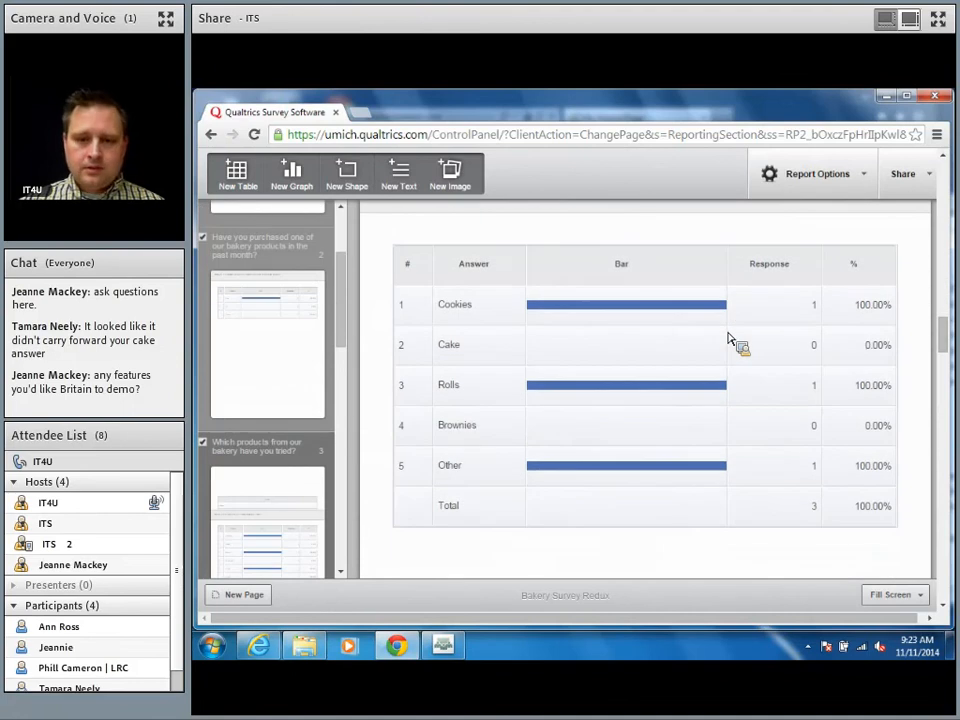
scroll(728, 340, down, 7)
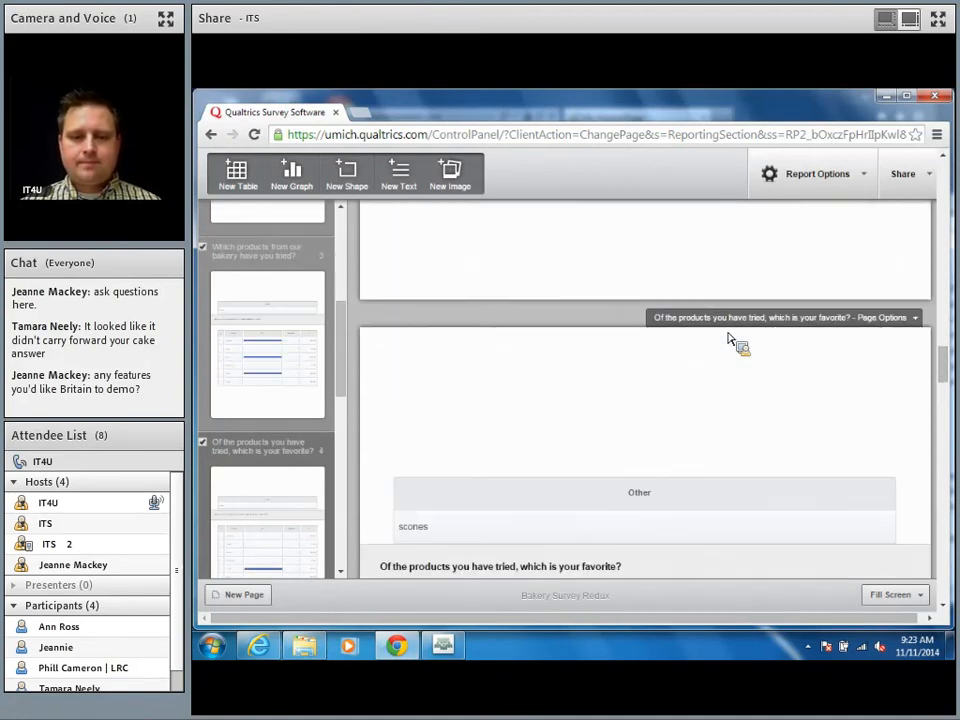
scroll(728, 340, down, 7)
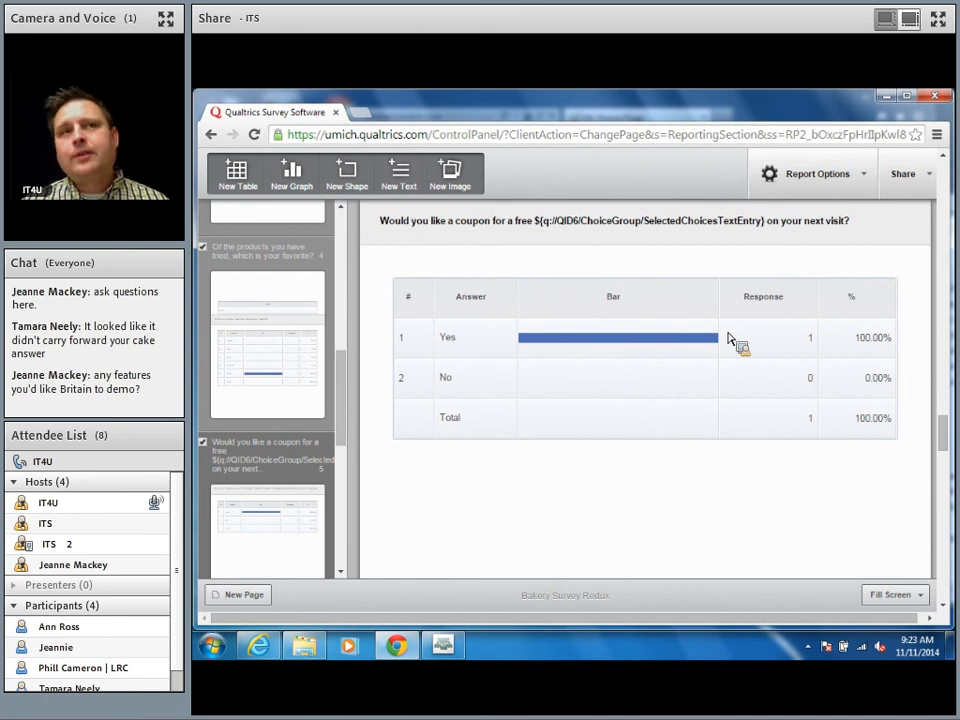
scroll(728, 340, down, 6)
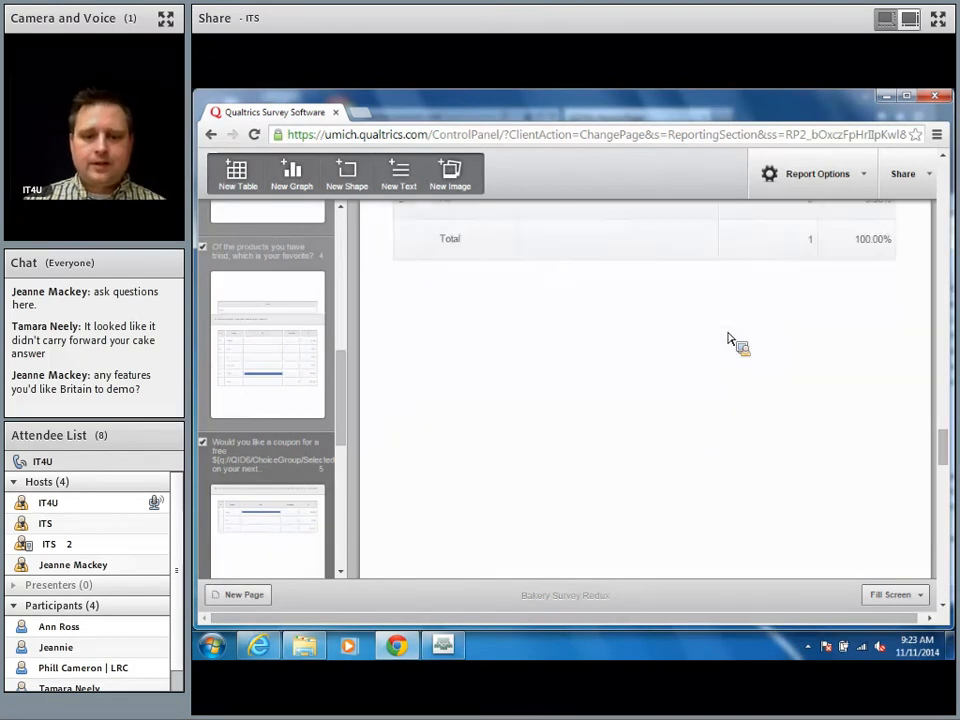
scroll(728, 340, down, 5)
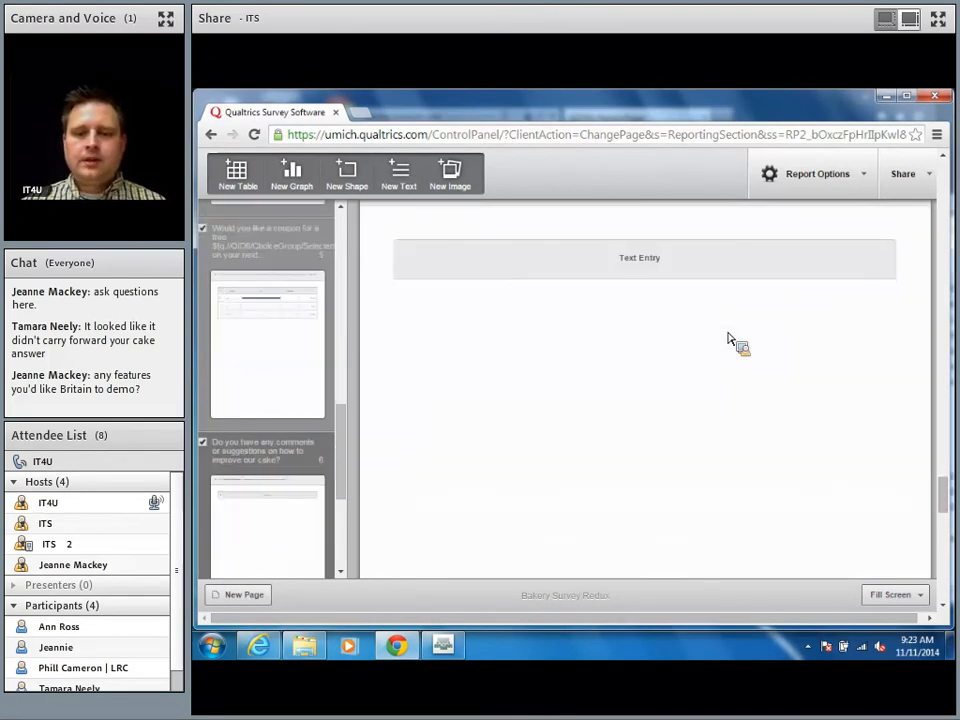
scroll(728, 340, down, 4)
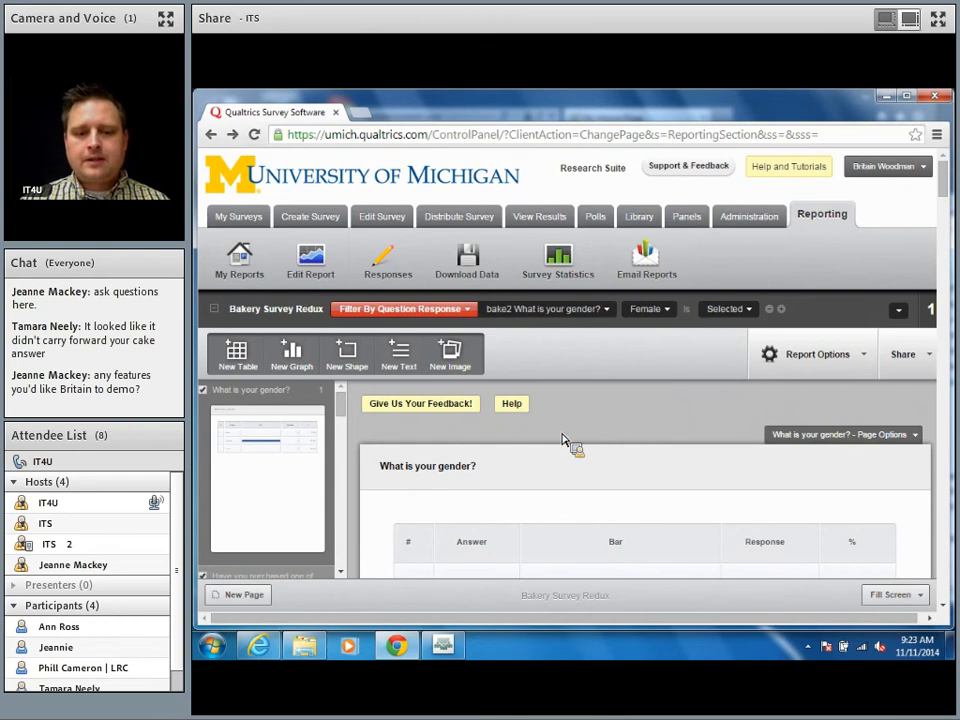
scroll(565, 442, down, 1)
scroll(566, 443, down, 3)
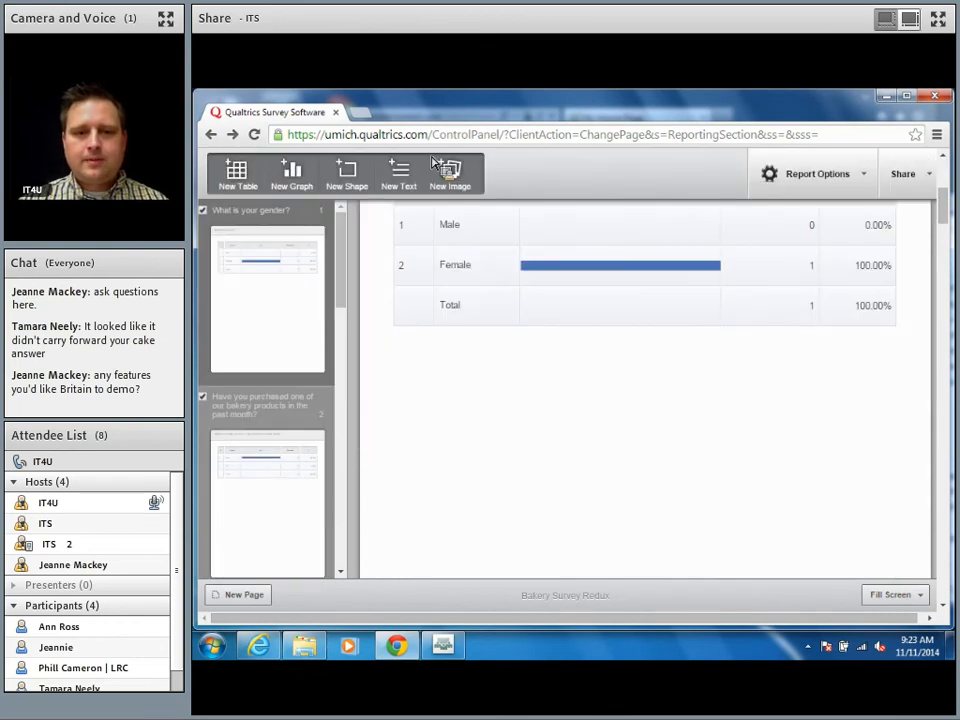
scroll(432, 165, up, 5)
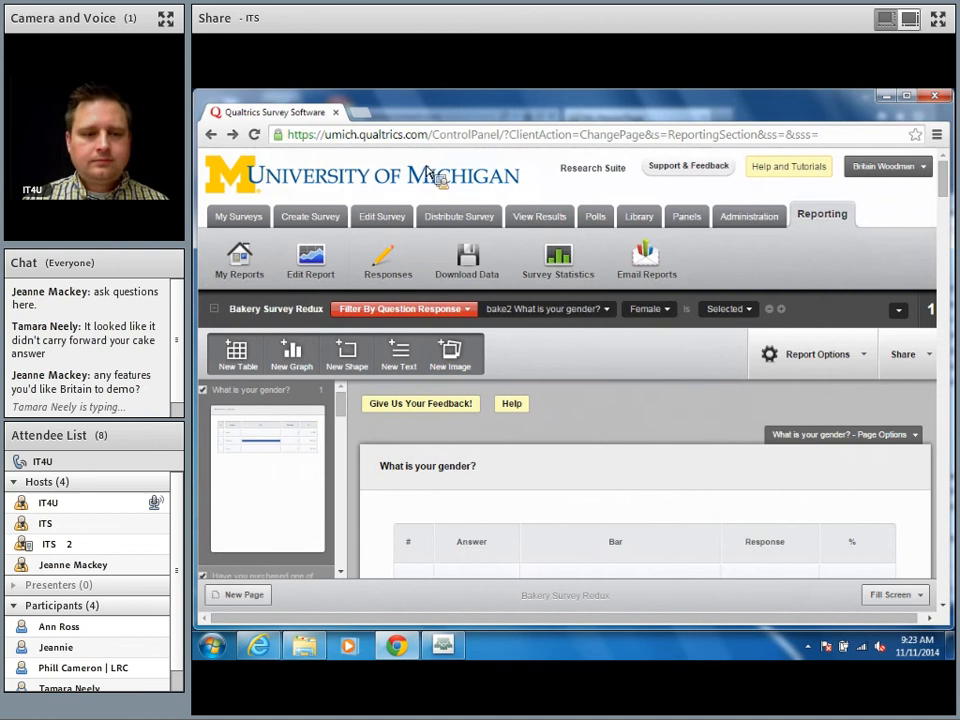
Step: Open Bakery Survey Redux from My Surveys and scroll down to the bake8 contact-information question
click(248, 215)
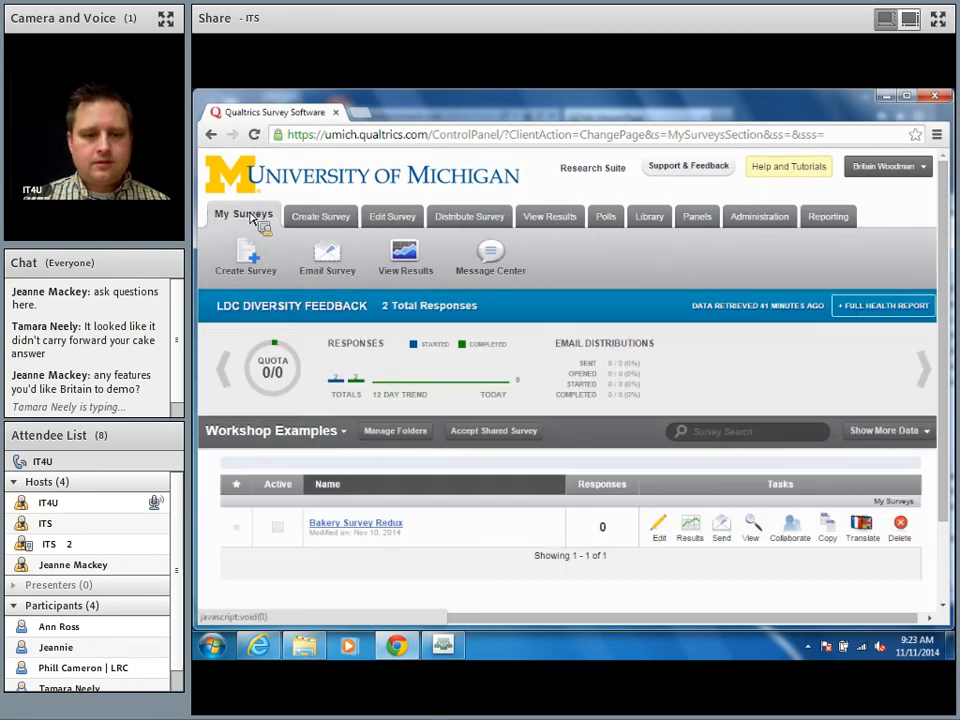
click(378, 526)
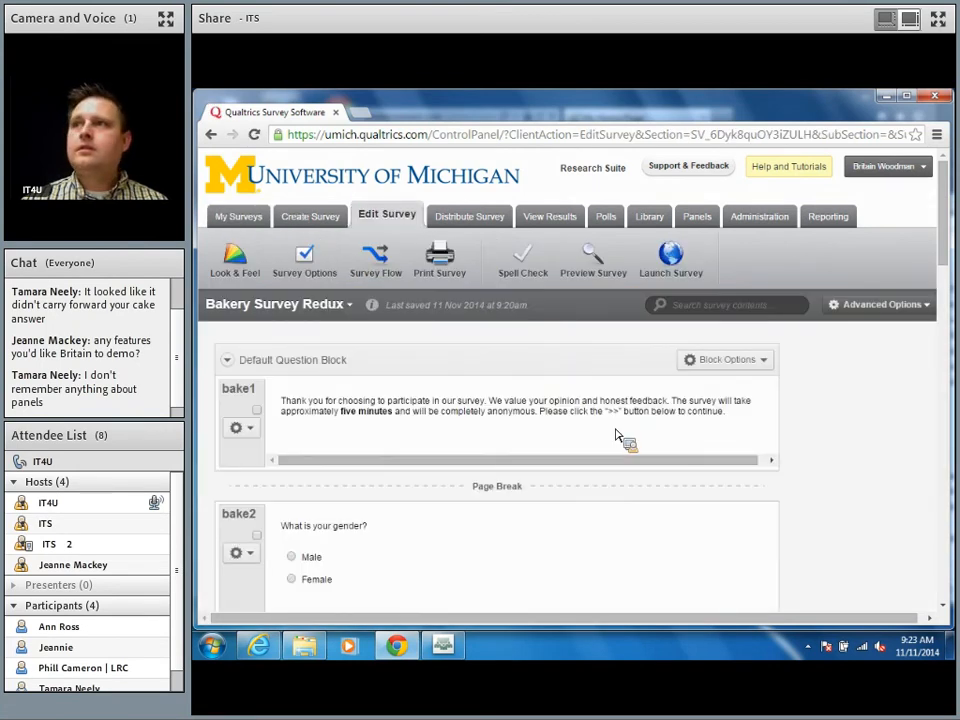
scroll(617, 436, down, 5)
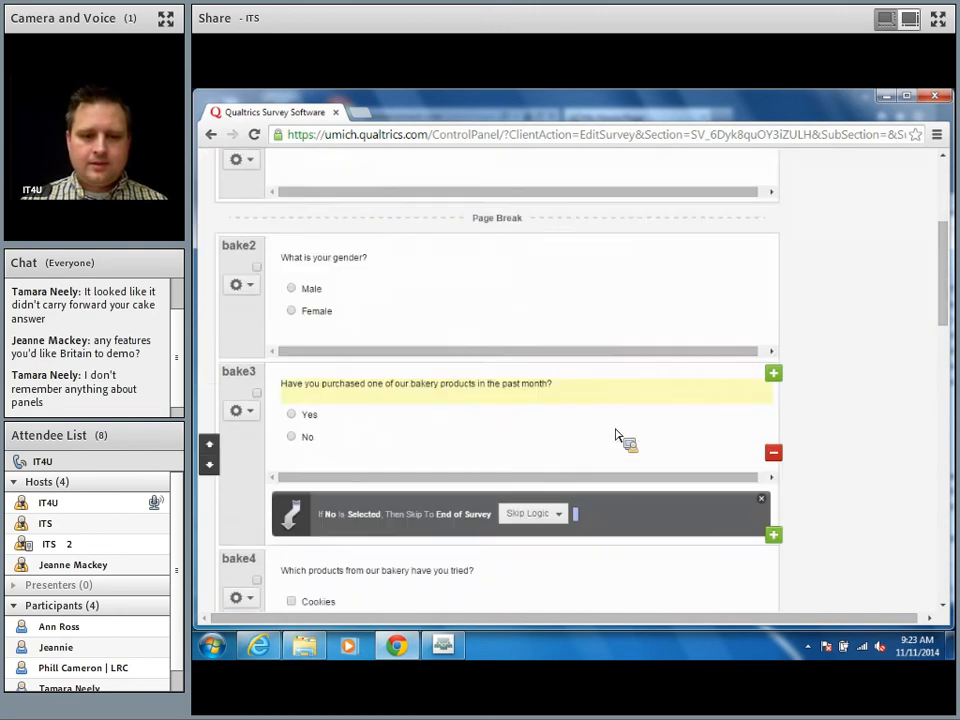
scroll(617, 436, down, 5)
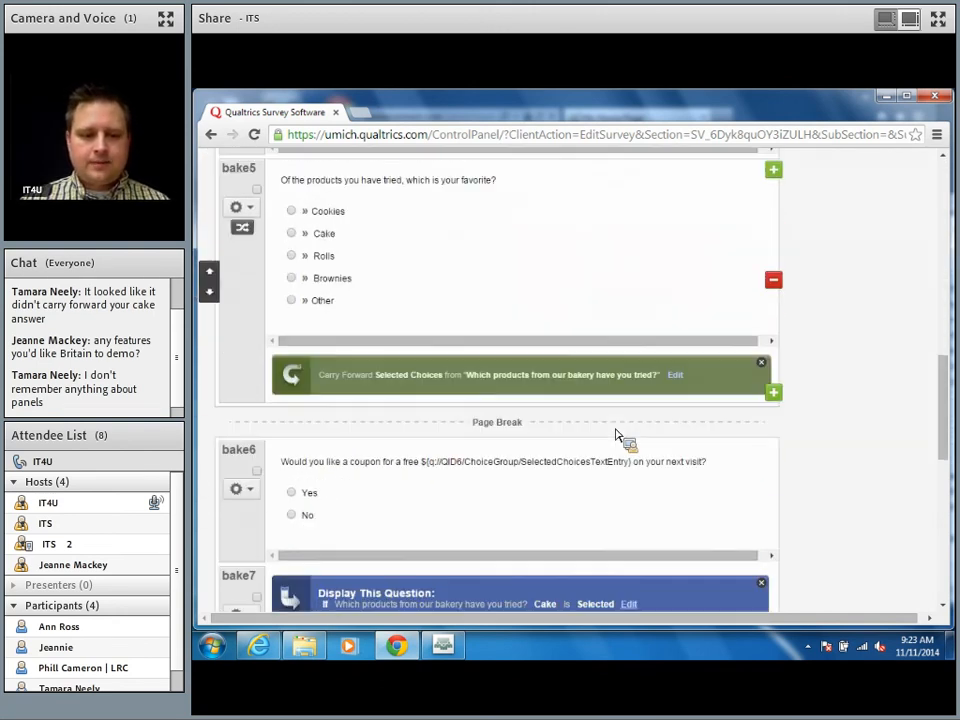
scroll(617, 436, down, 5)
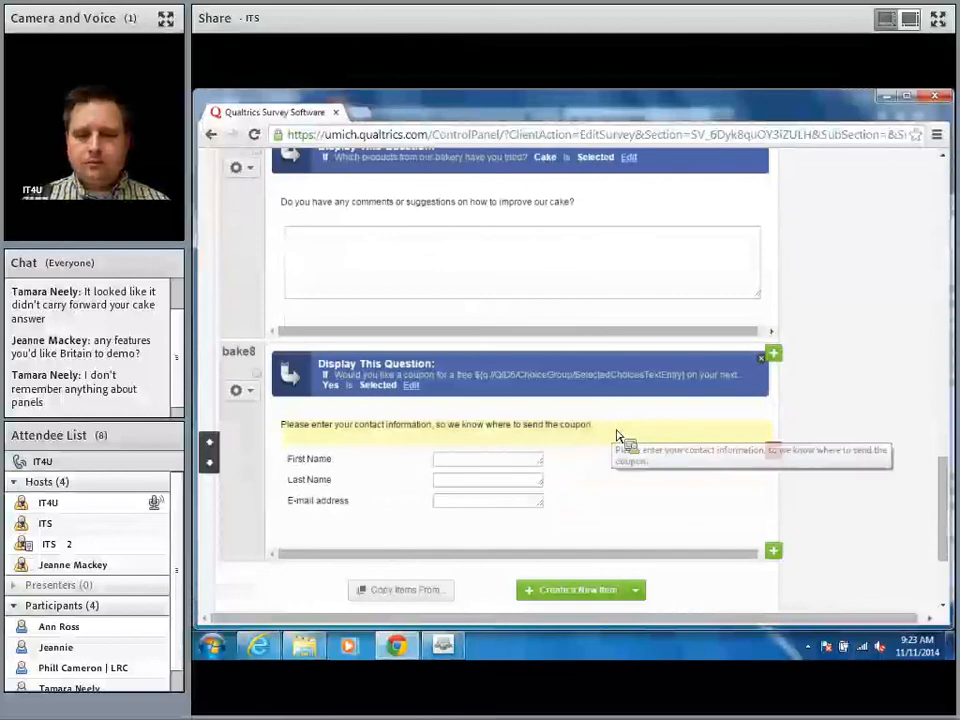
right_click(722, 504)
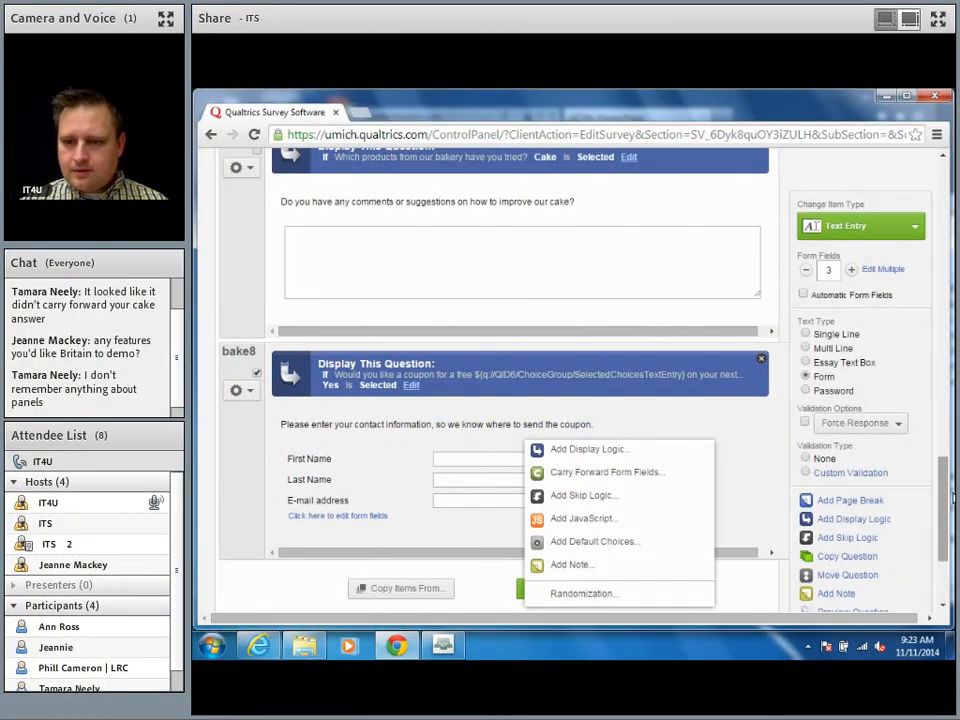
click(735, 489)
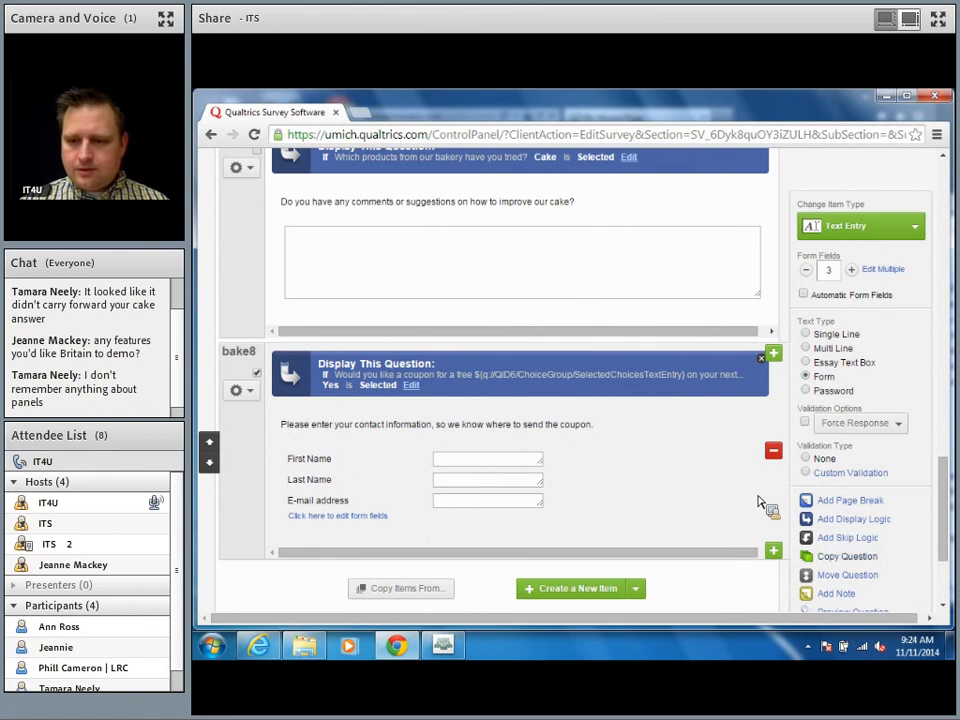
drag(944, 503, 925, 148)
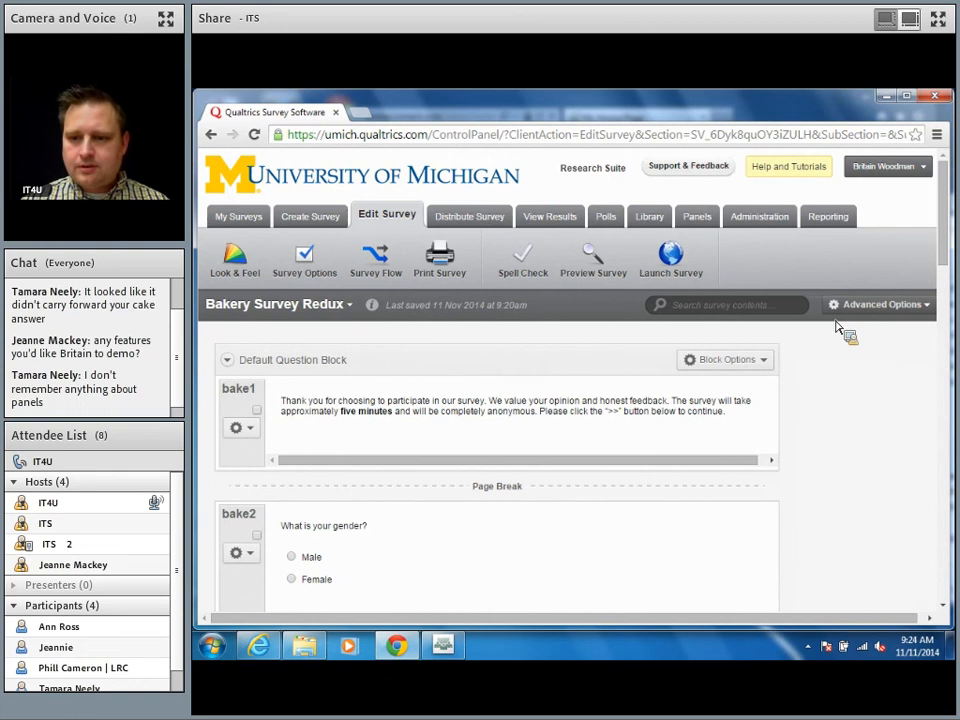
Step: Start a new panel trigger from the Advanced Options menu
click(868, 305)
mouse_move(787, 370)
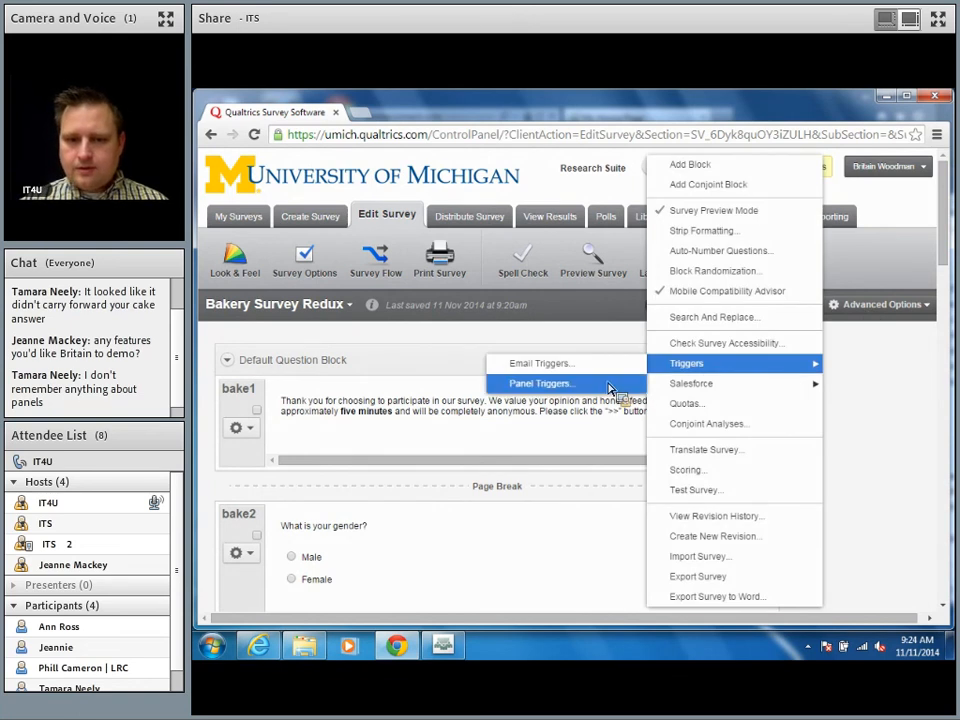
click(611, 386)
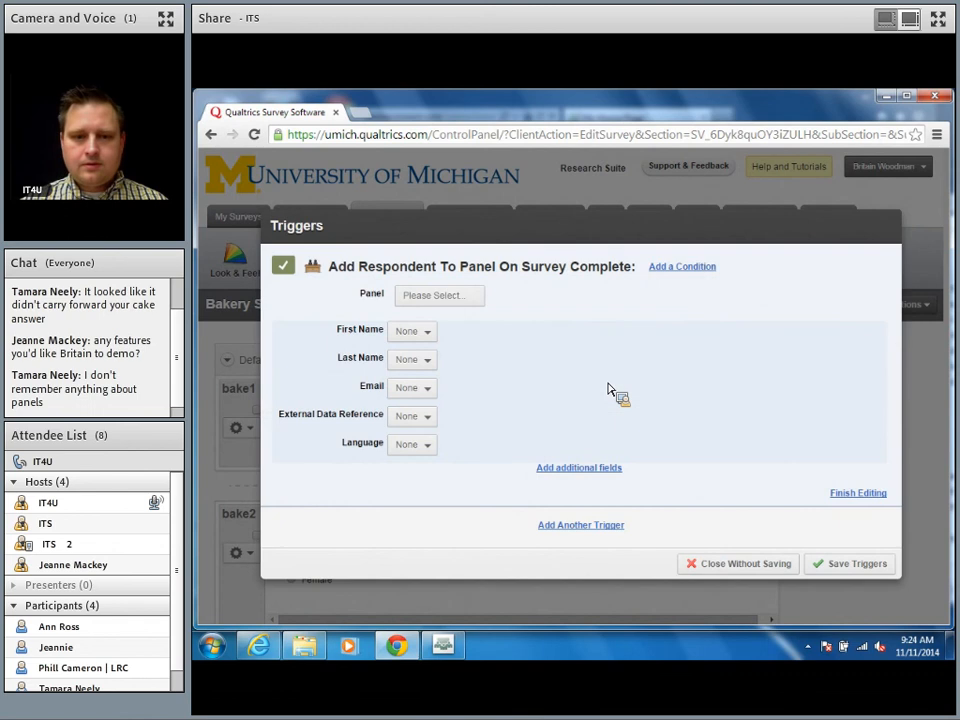
Step: Create a new panel named Supercustomers and set First Name to come from a question
click(464, 301)
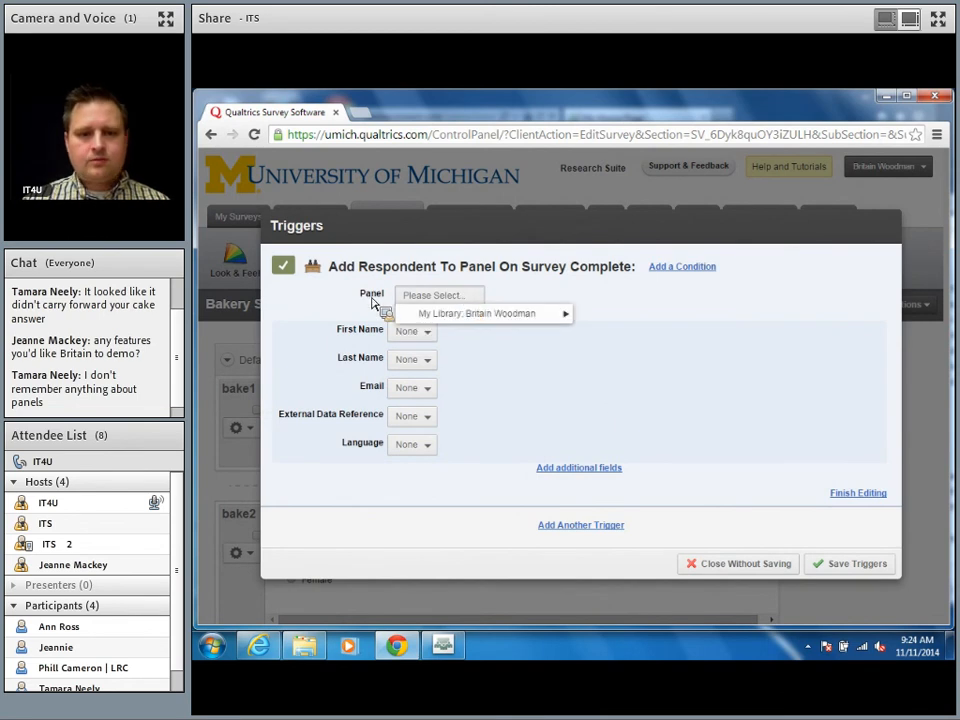
click(482, 298)
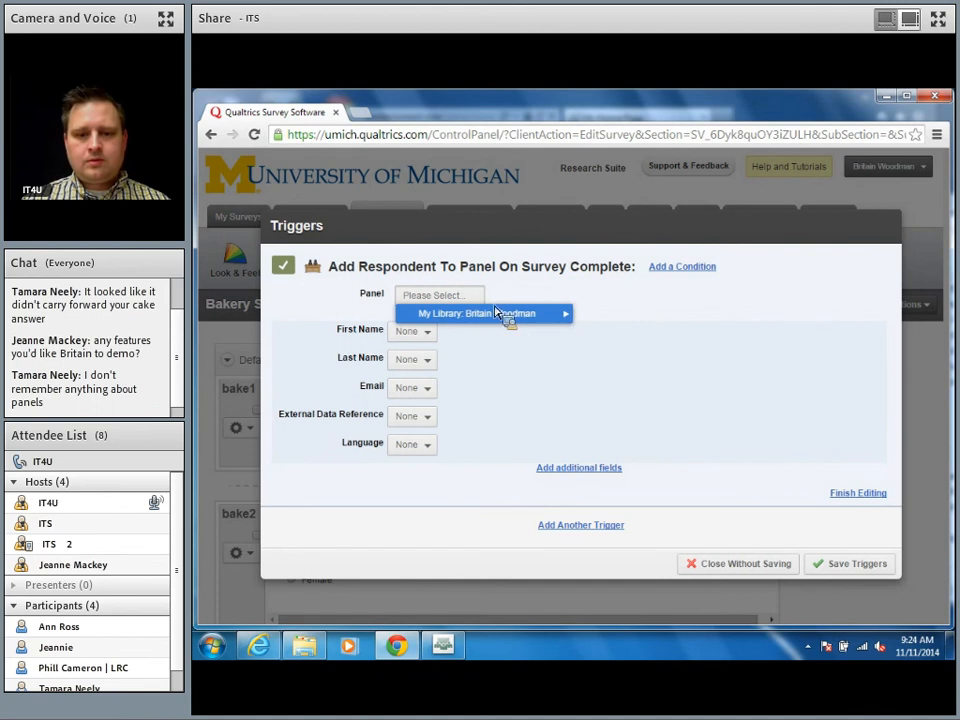
mouse_move(520, 318)
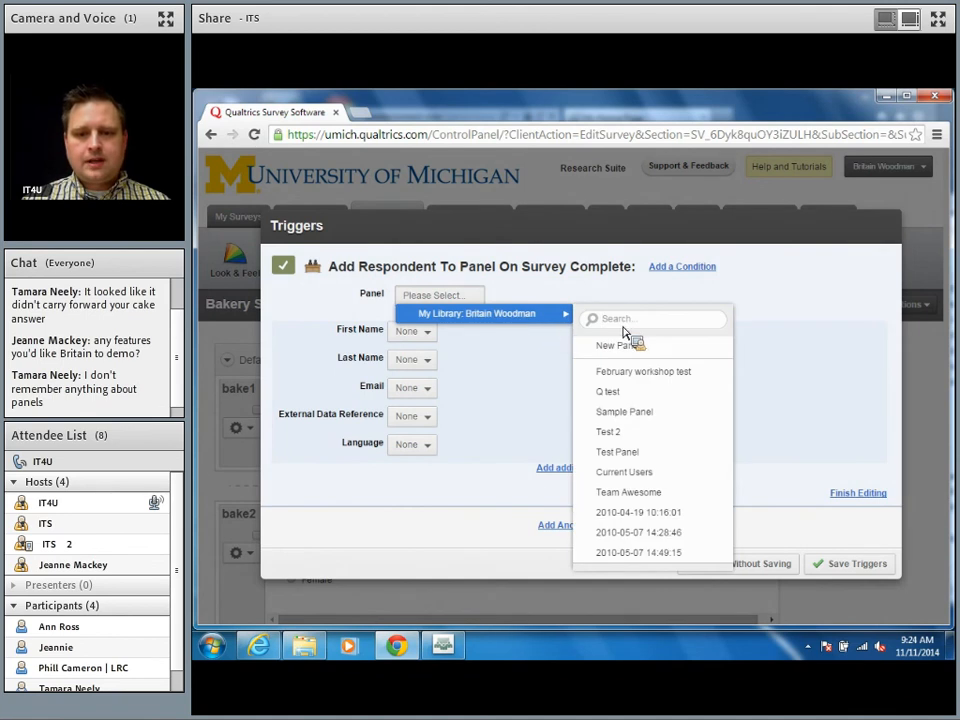
click(626, 346)
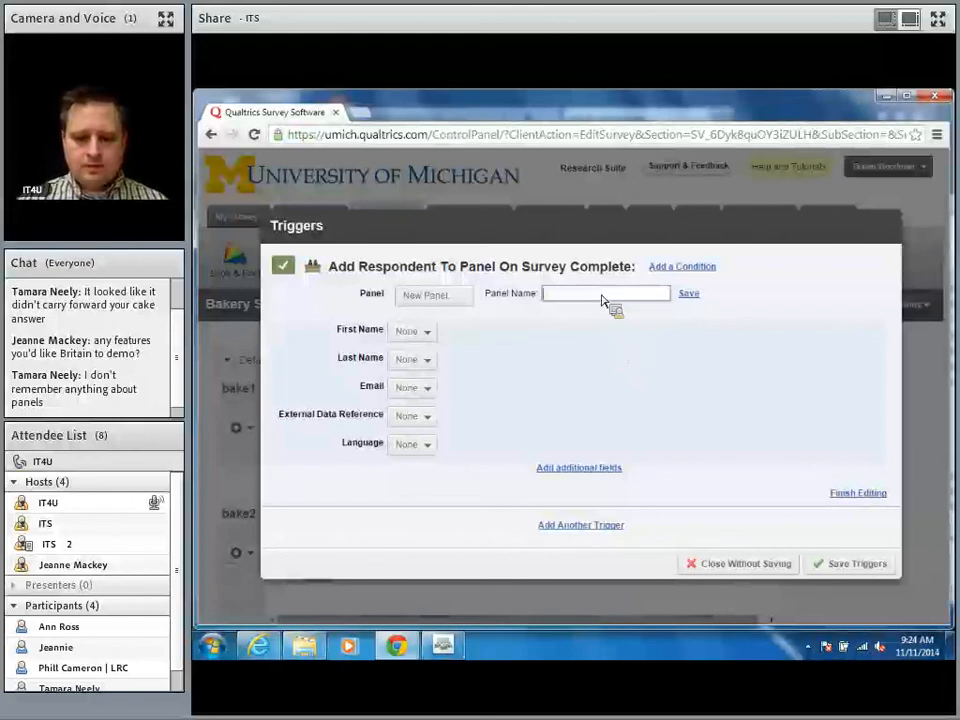
text(Supercustomers)
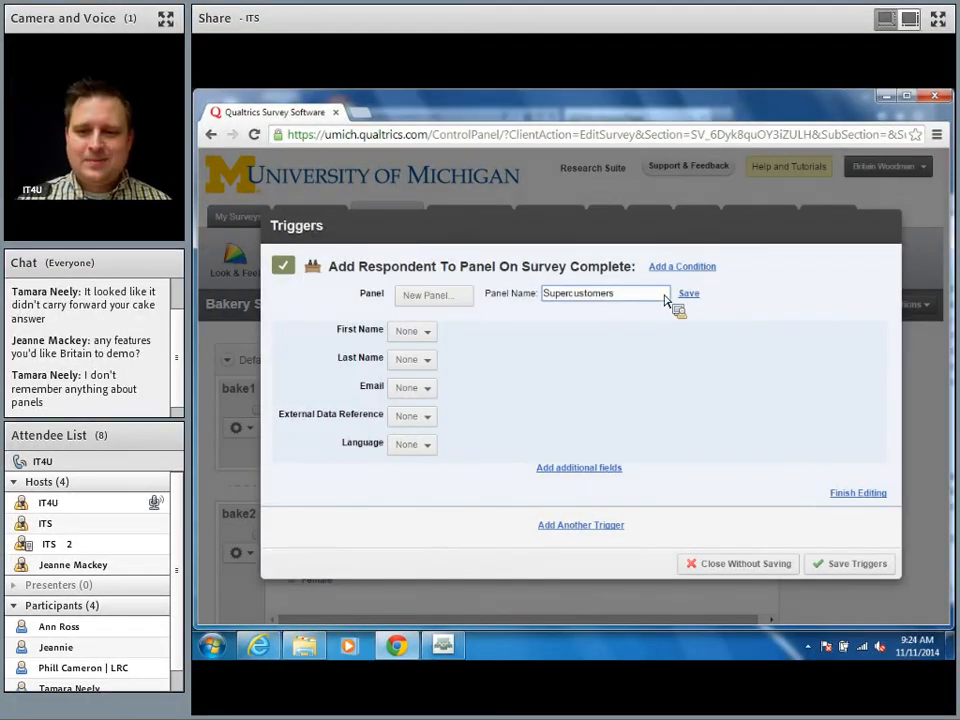
click(694, 296)
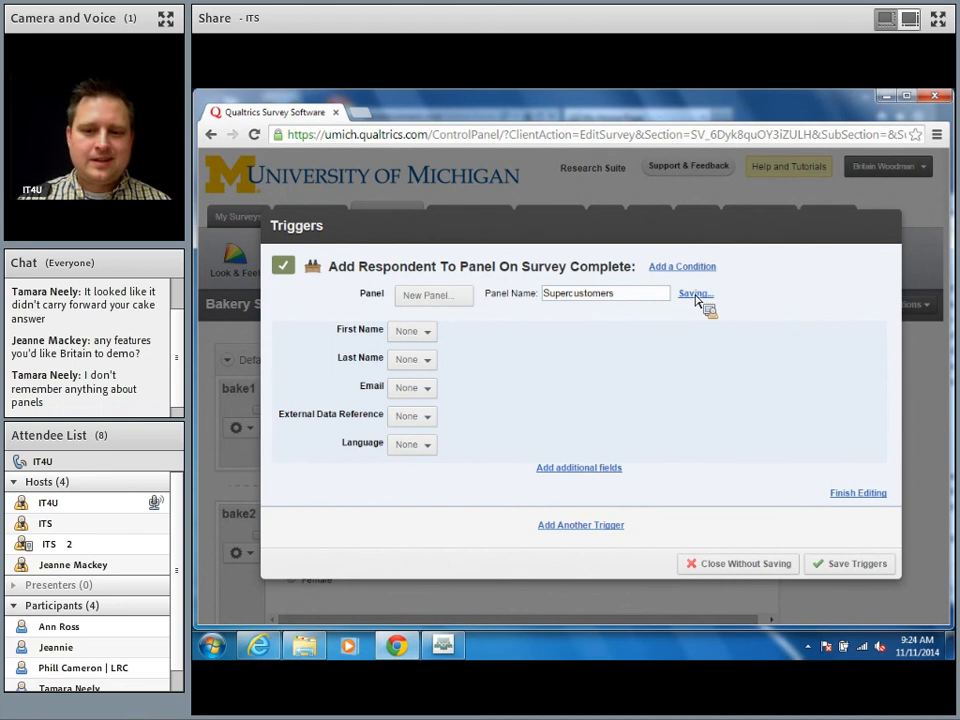
click(410, 332)
click(443, 374)
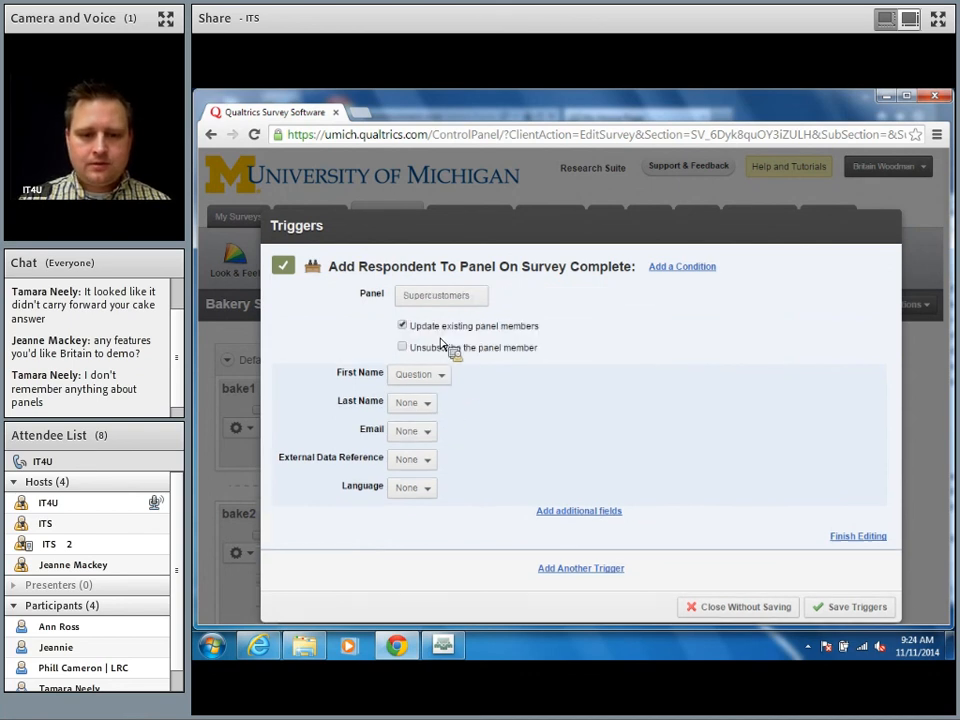
Step: Map the panel's First Name and Last Name to bake8's First Name and Last Name fields
click(505, 376)
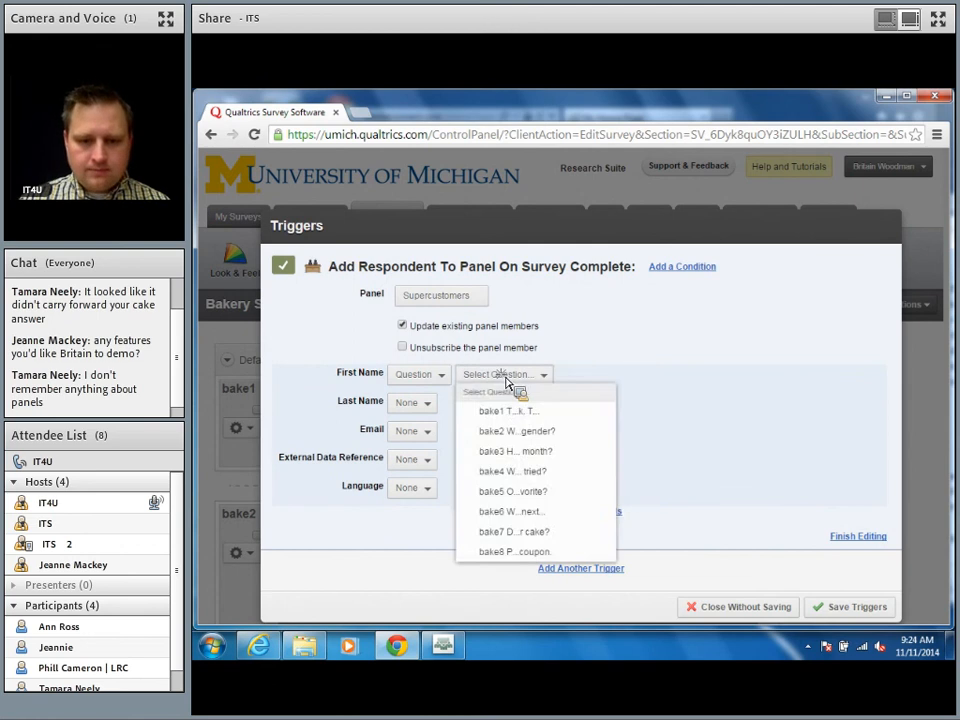
click(515, 552)
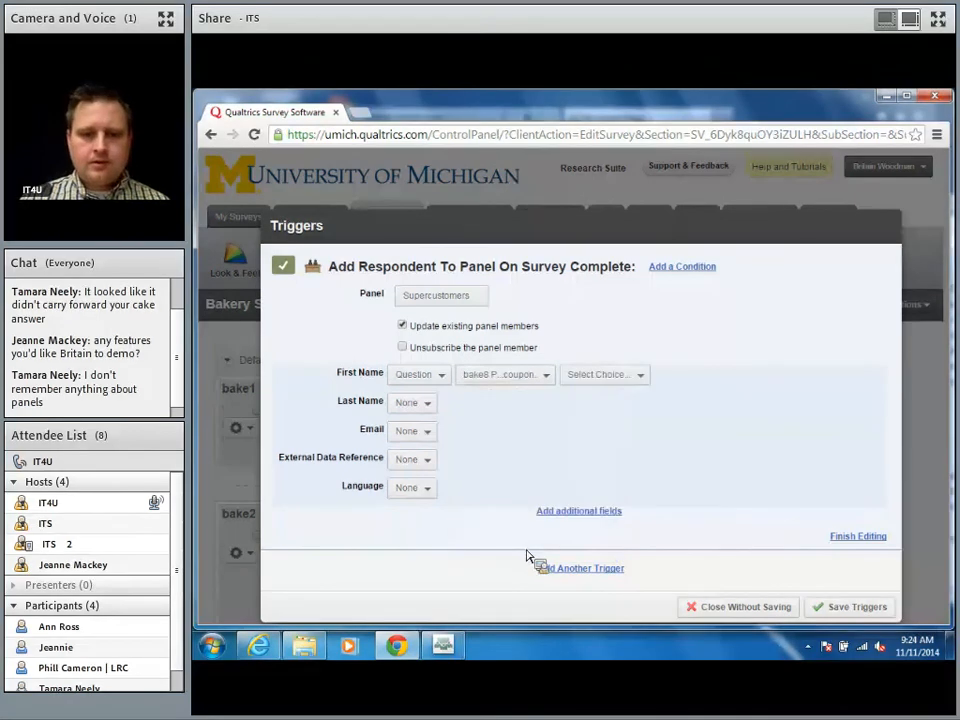
click(640, 376)
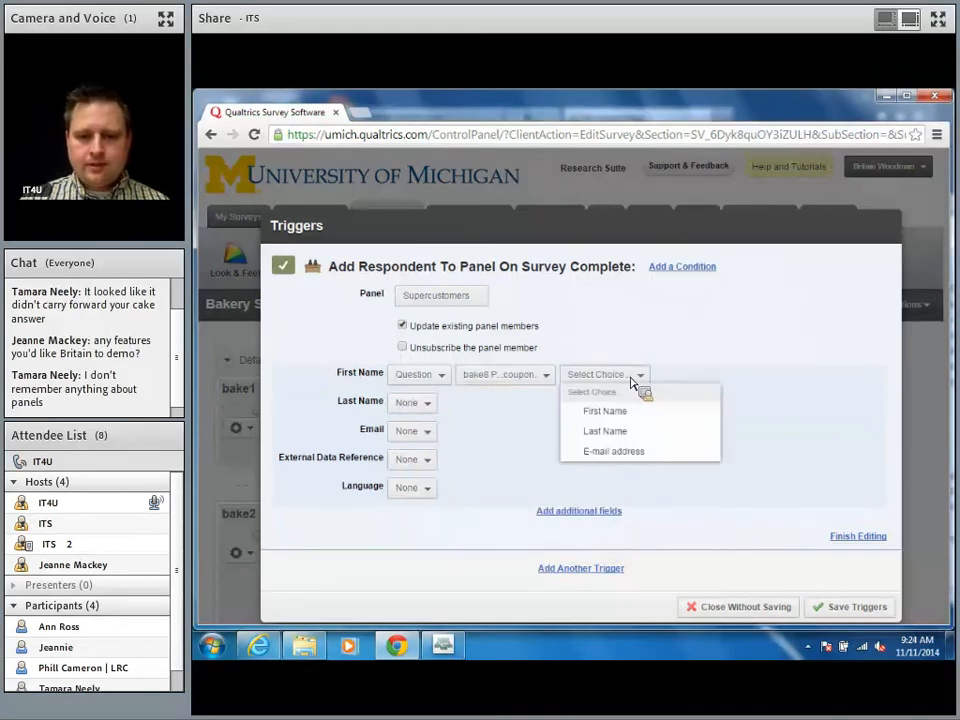
click(615, 414)
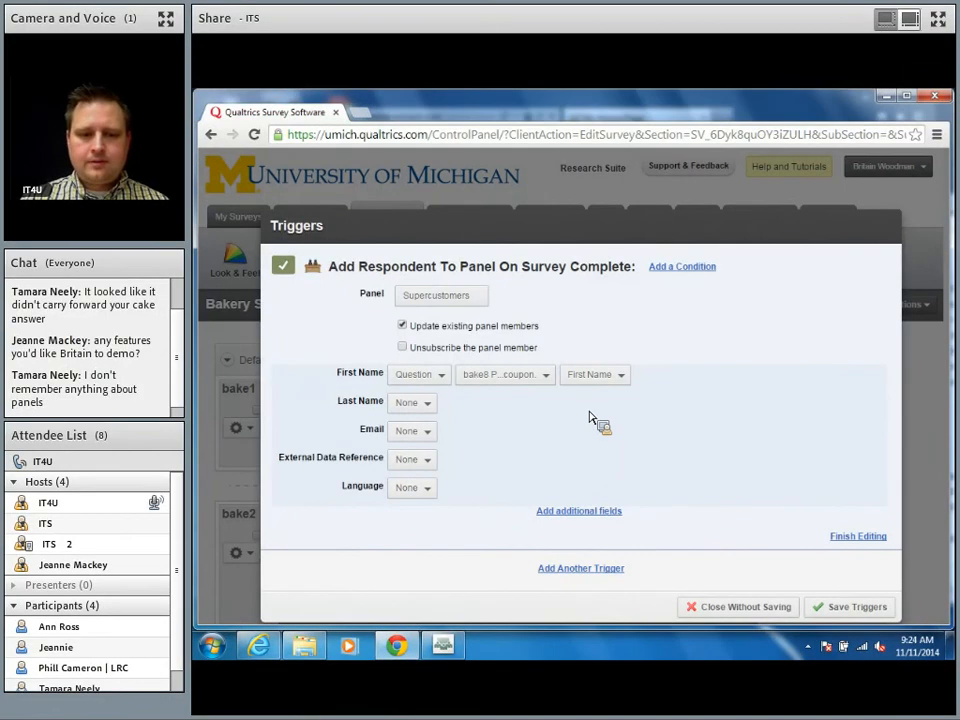
click(403, 403)
click(424, 440)
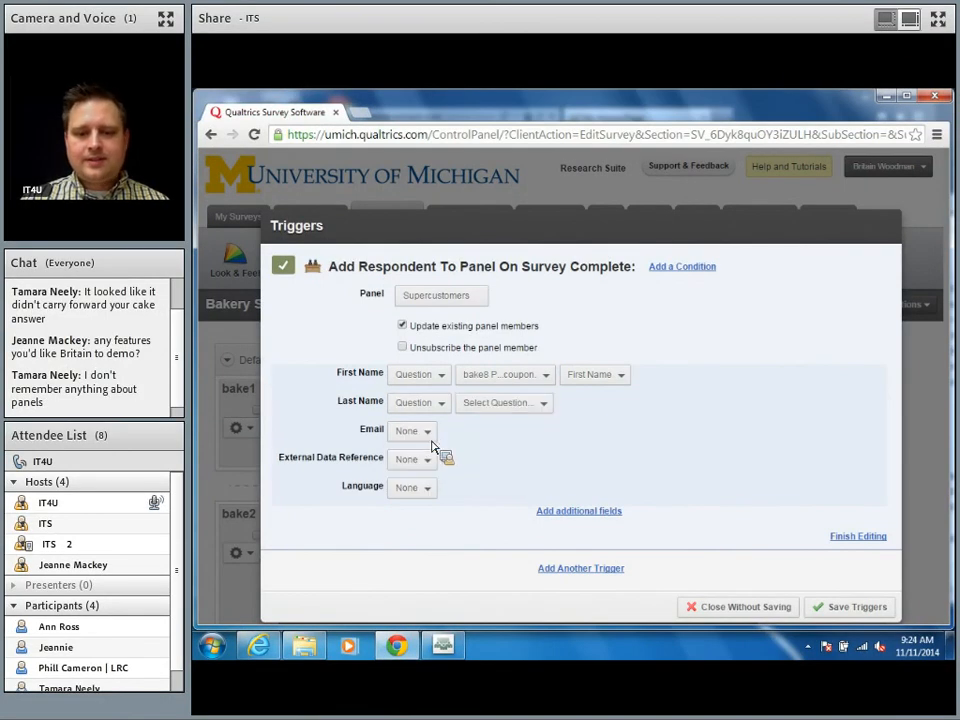
click(508, 403)
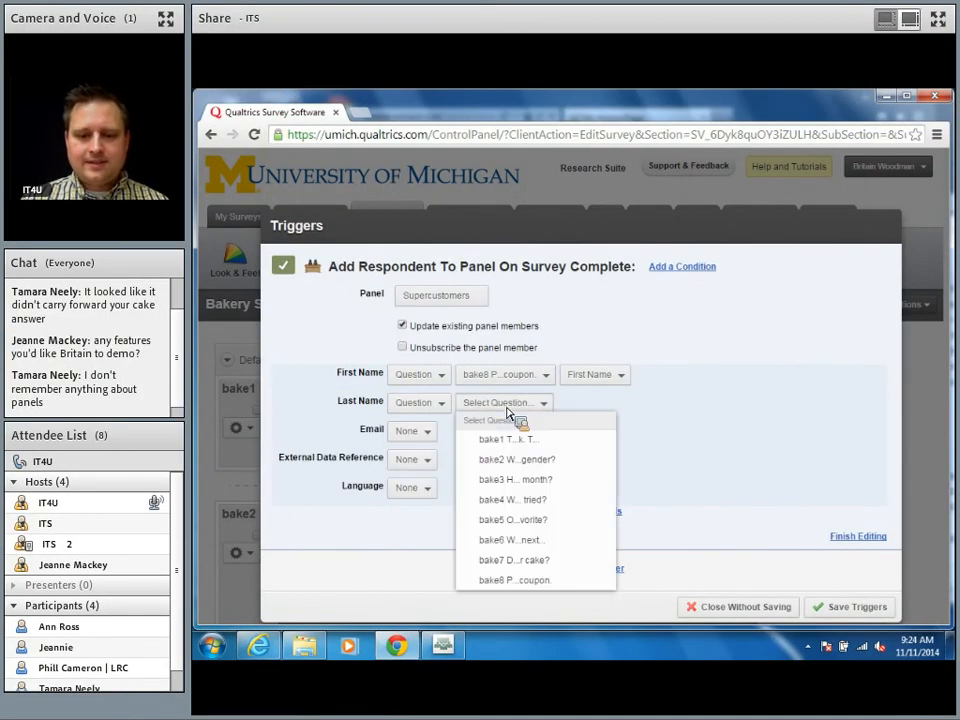
click(553, 582)
click(625, 408)
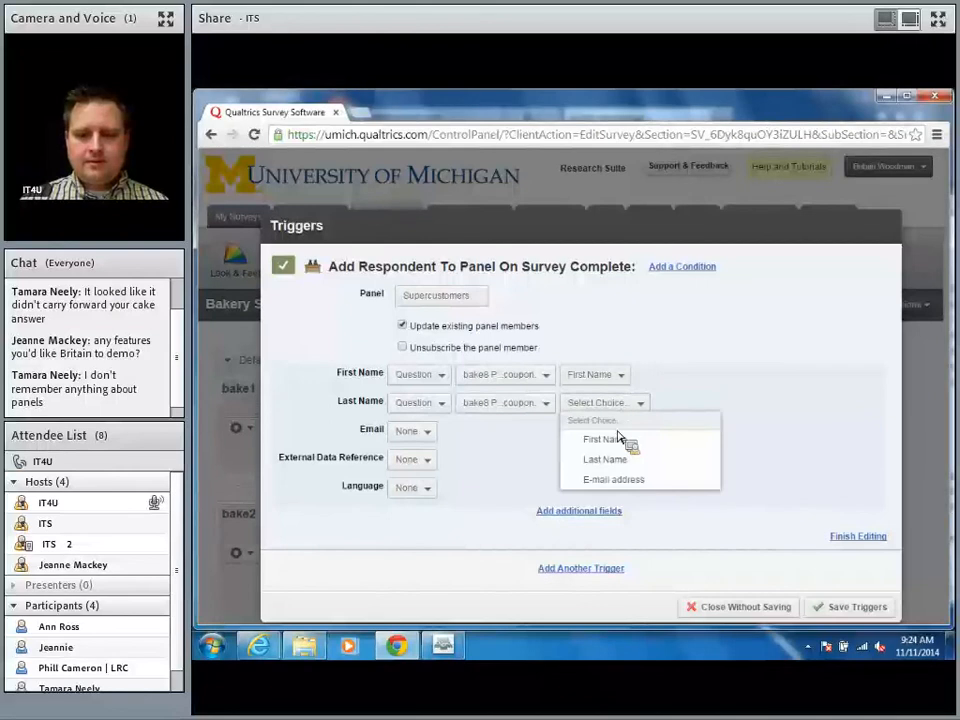
click(624, 462)
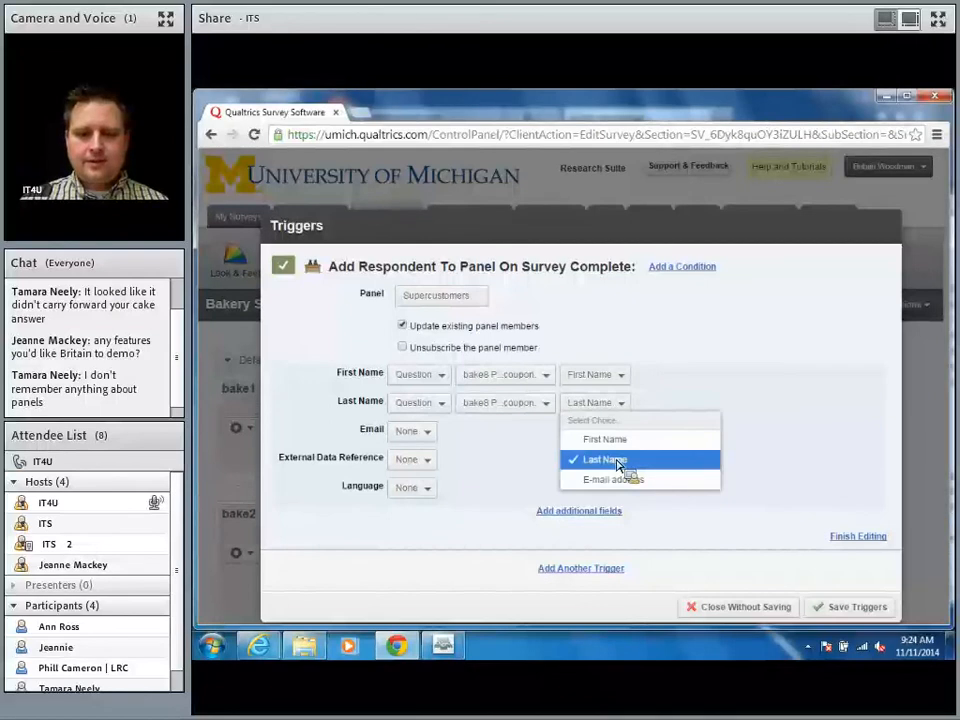
Step: Map Email to bake8's E-mail address, leave Language as None, and save the trigger
click(420, 430)
click(447, 468)
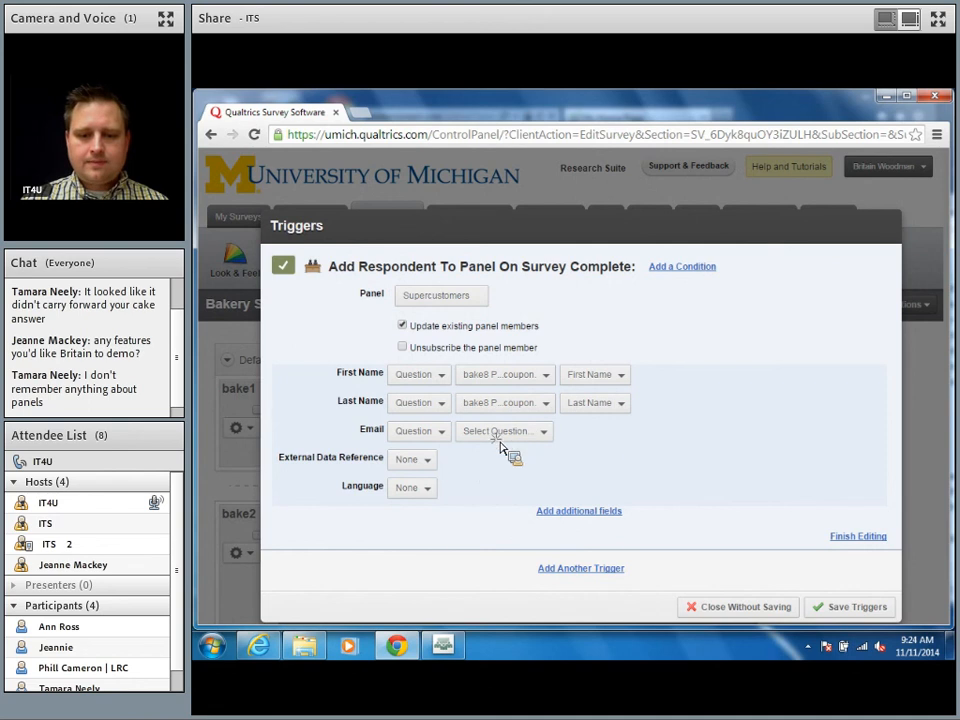
click(510, 432)
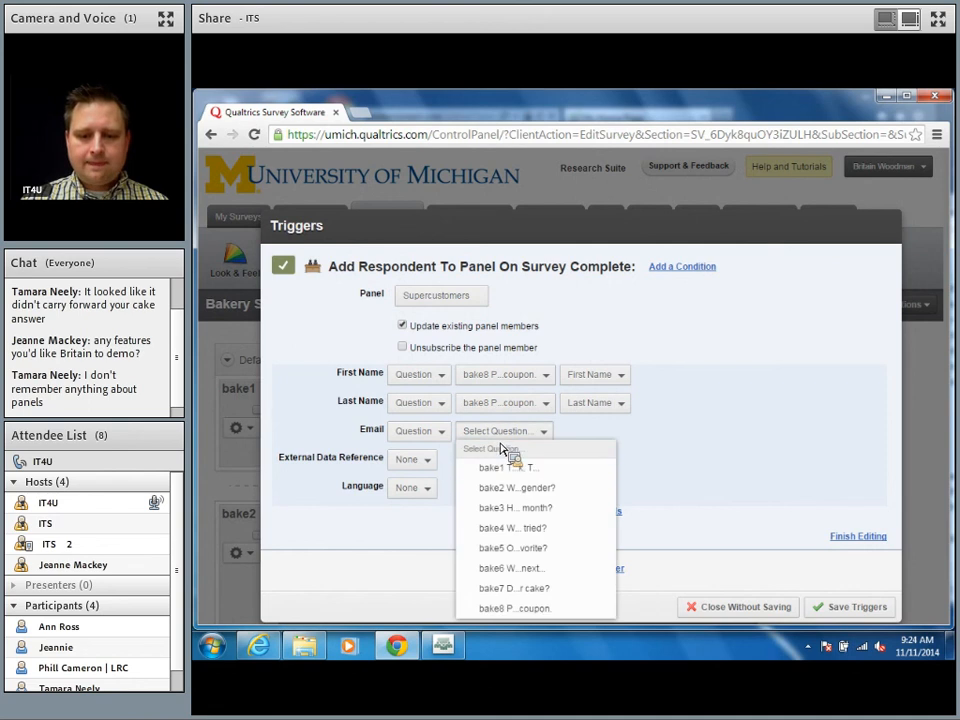
click(510, 608)
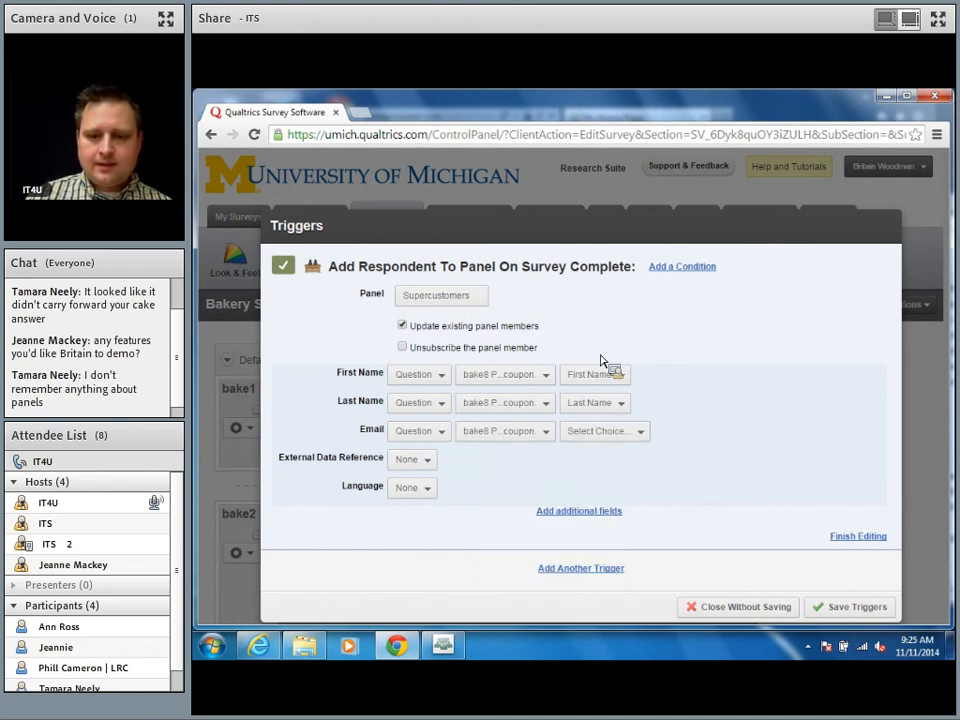
click(610, 431)
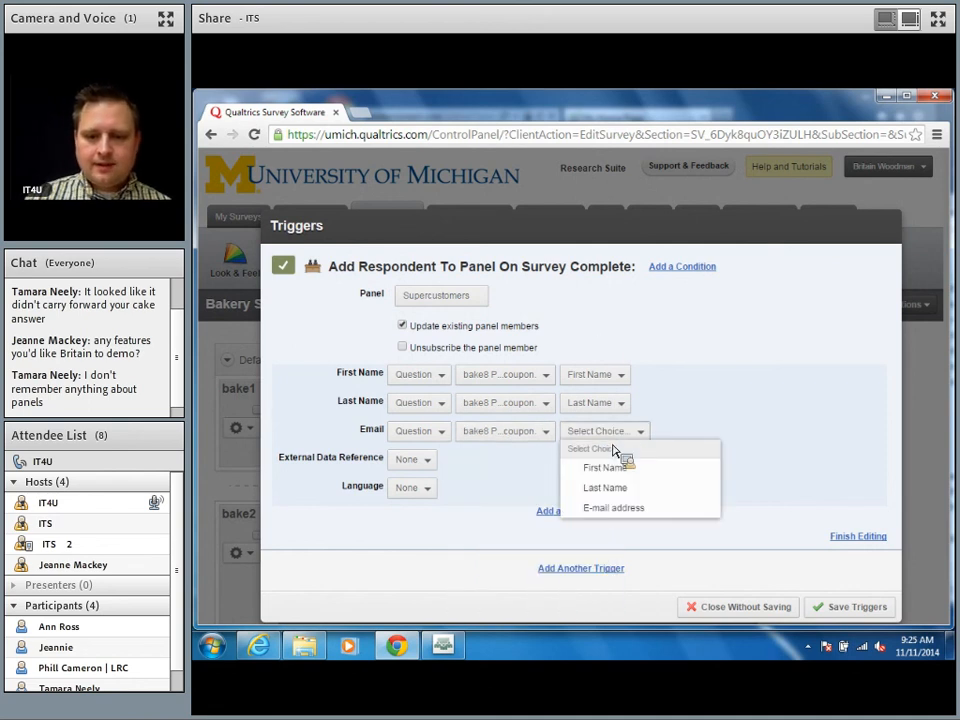
click(630, 508)
click(420, 489)
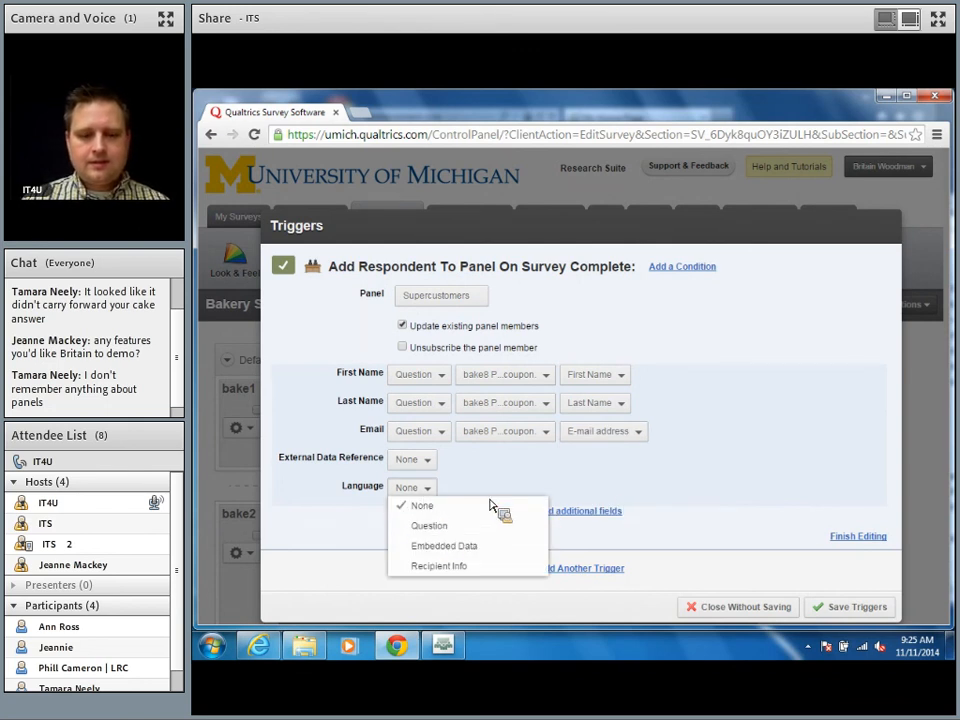
click(522, 471)
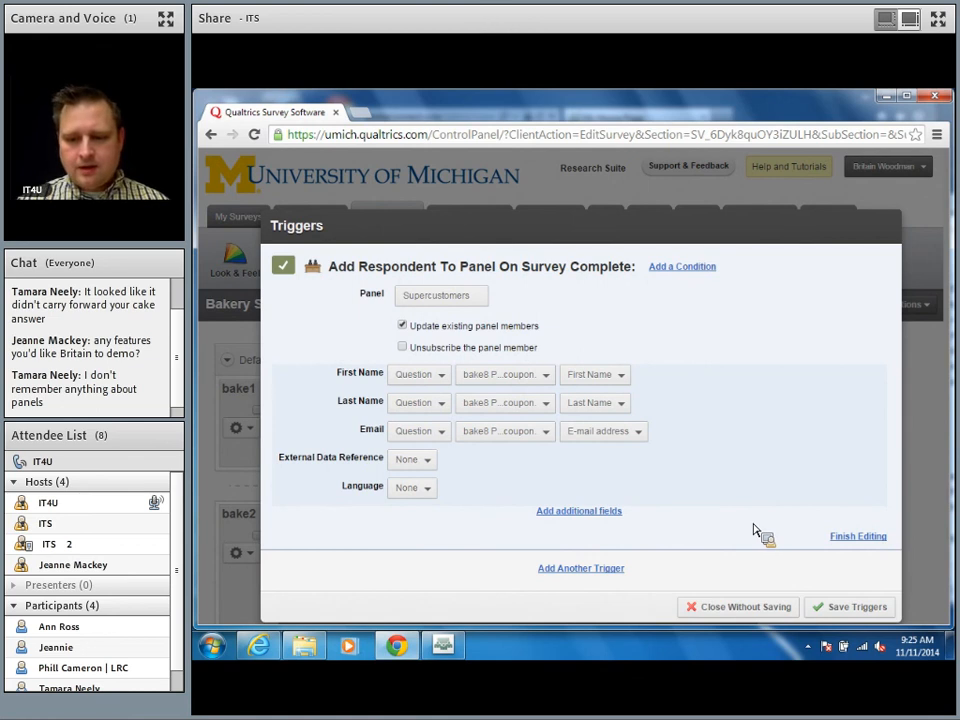
click(853, 606)
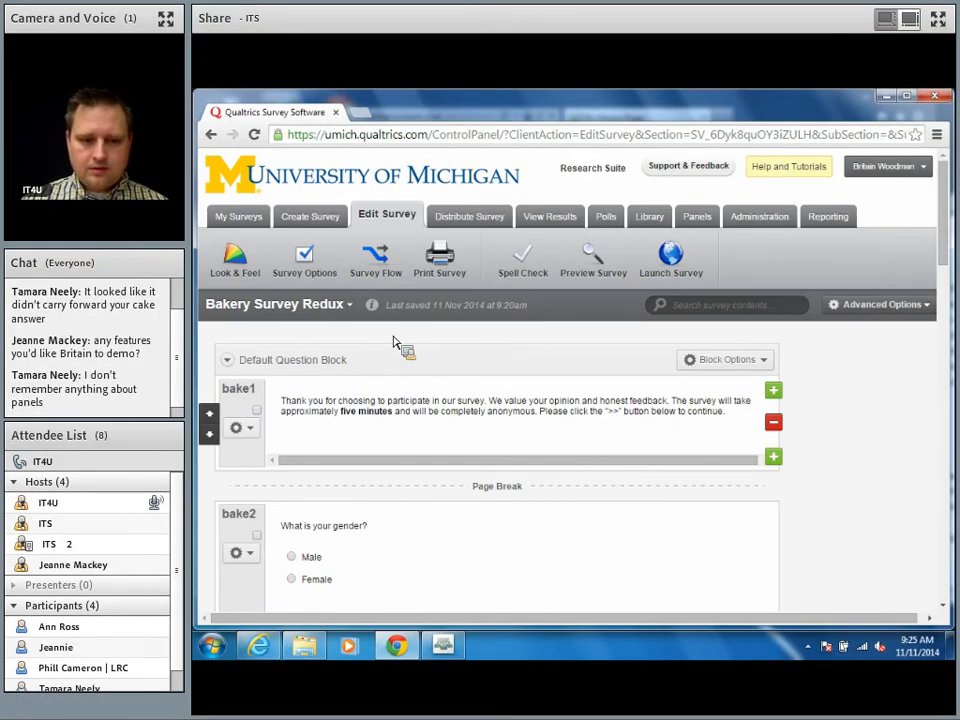
Step: Reopen Advanced Options > Panel Triggers to view the saved Supercustomers panel trigger
scroll(396, 343, down, 1)
scroll(396, 343, down, 3)
scroll(396, 343, up, 1)
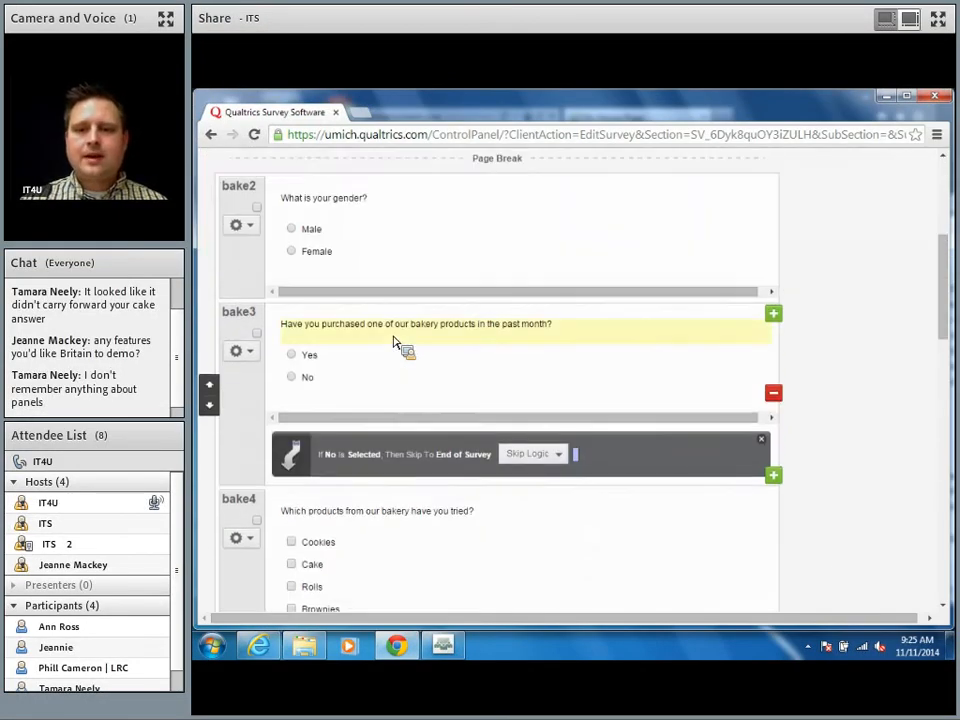
scroll(396, 343, up, 3)
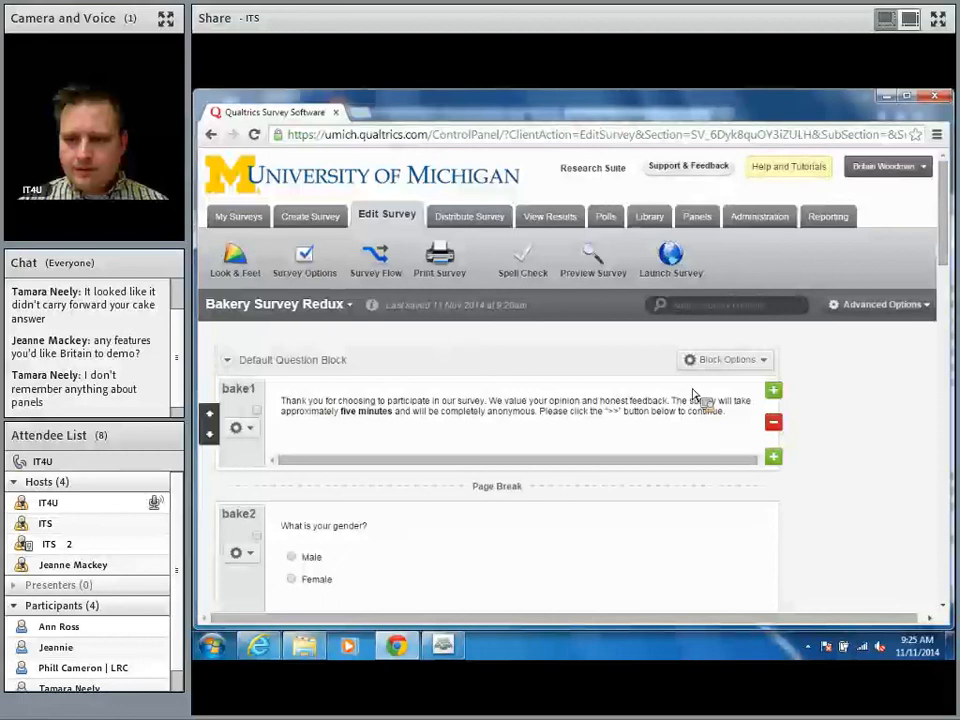
click(866, 305)
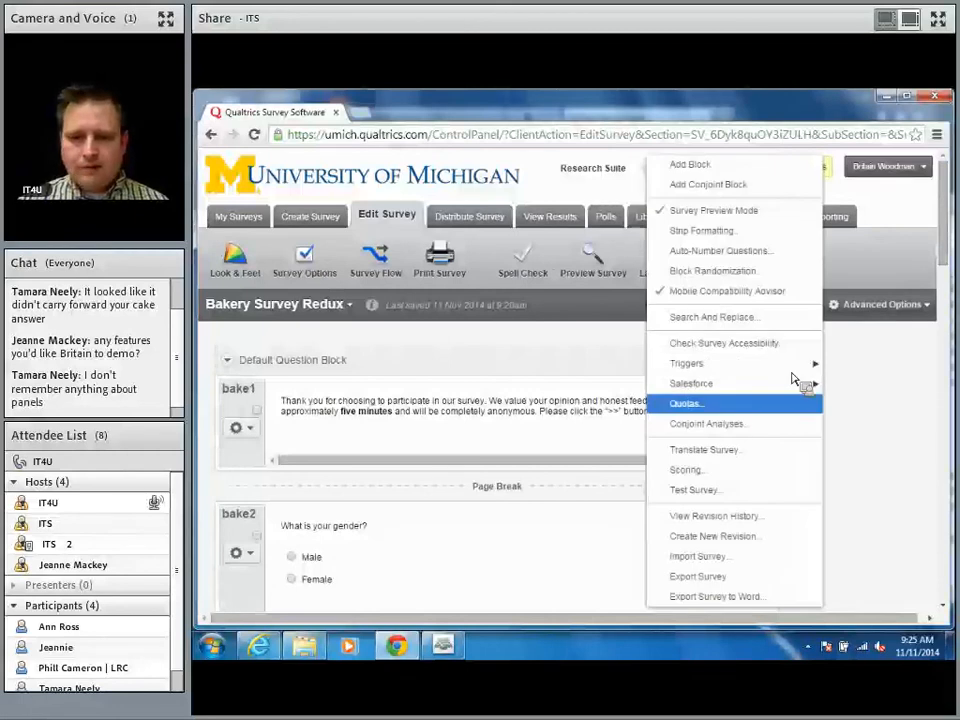
mouse_move(783, 373)
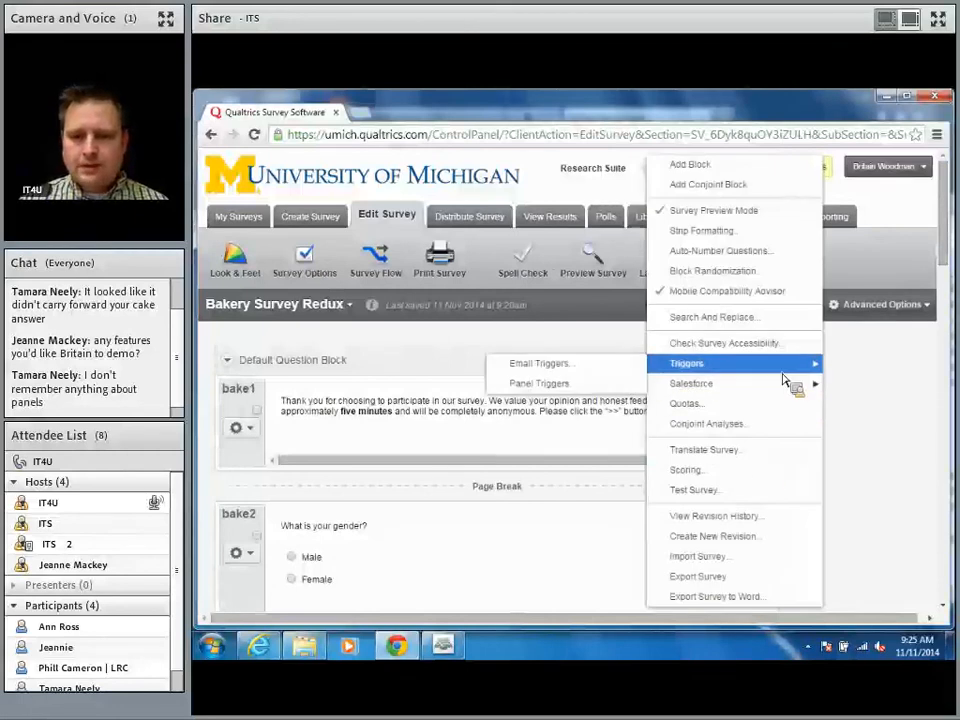
click(611, 384)
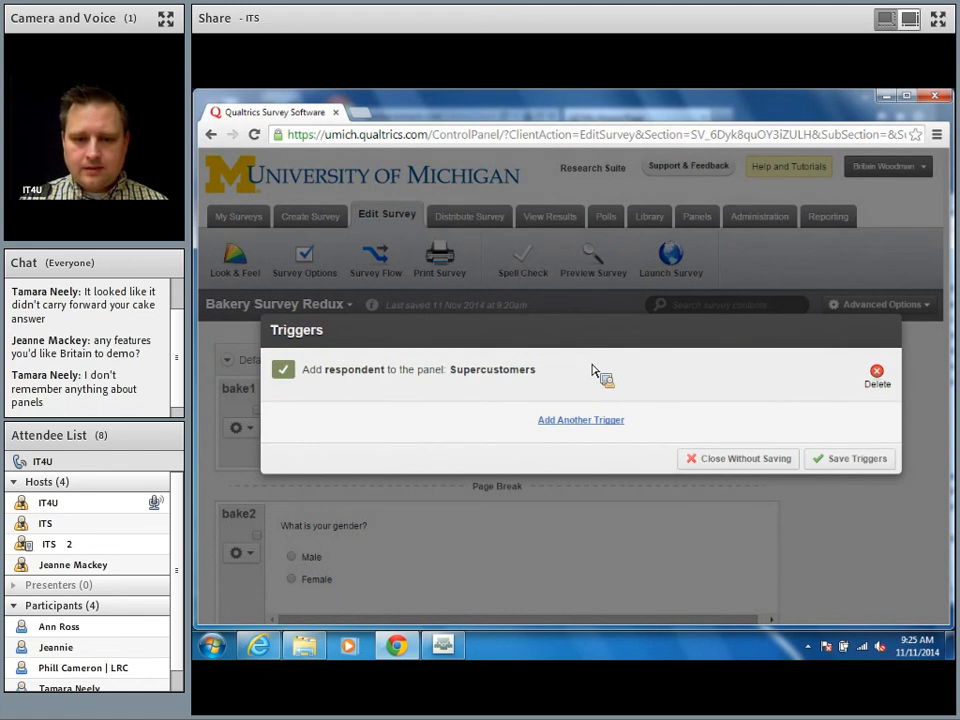
Step: Add a condition to the Supercustomers trigger: question bake6, answer Yes, Is Selected
click(505, 372)
click(700, 247)
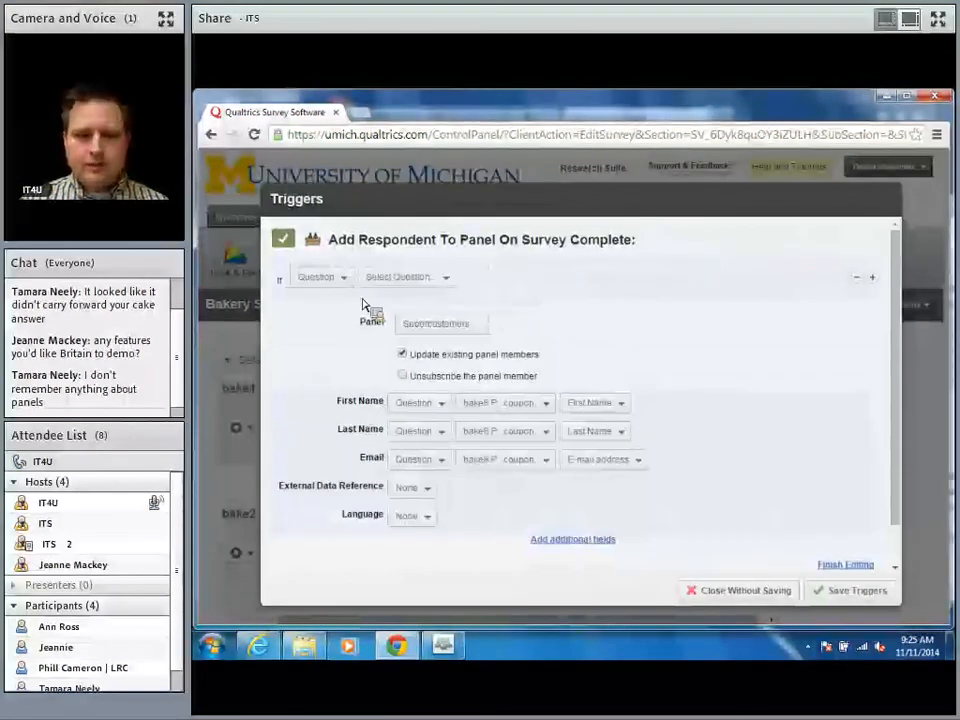
click(416, 280)
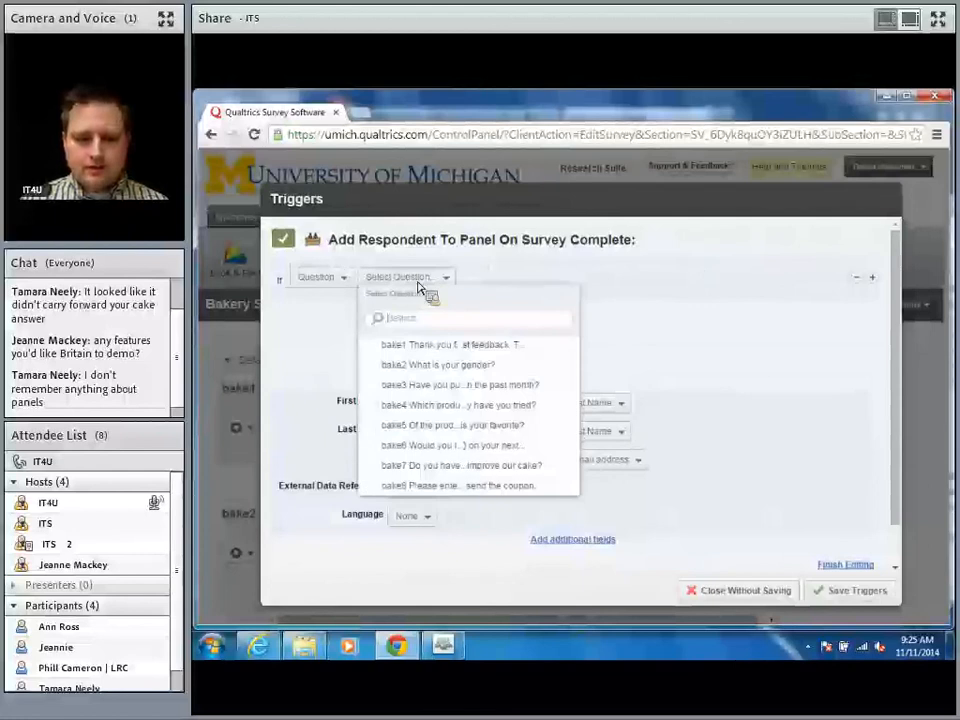
click(490, 450)
click(612, 277)
click(597, 357)
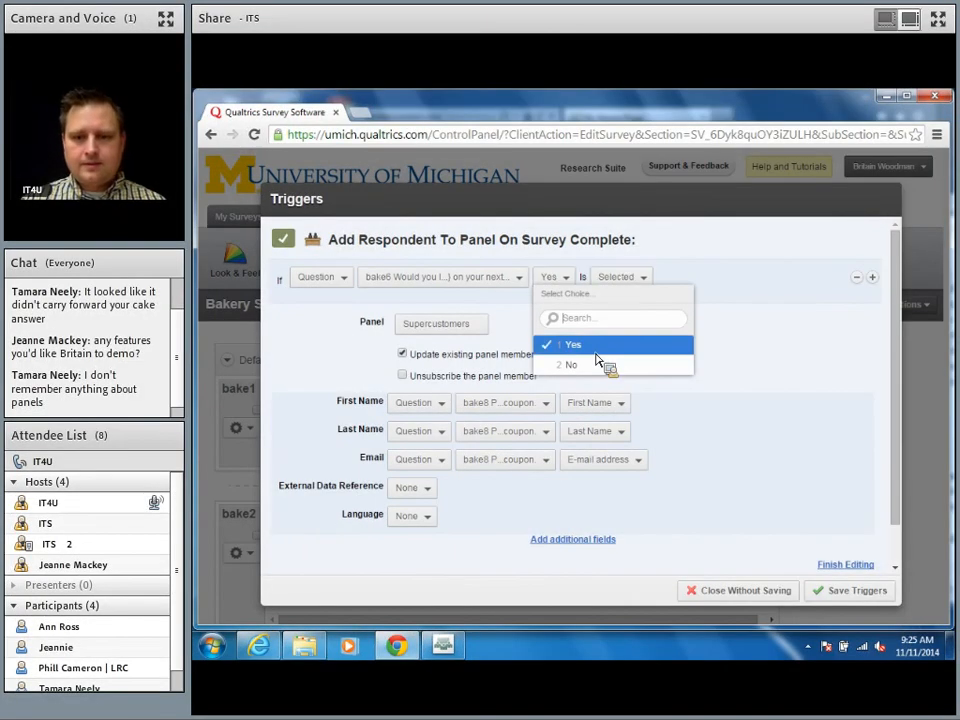
click(639, 284)
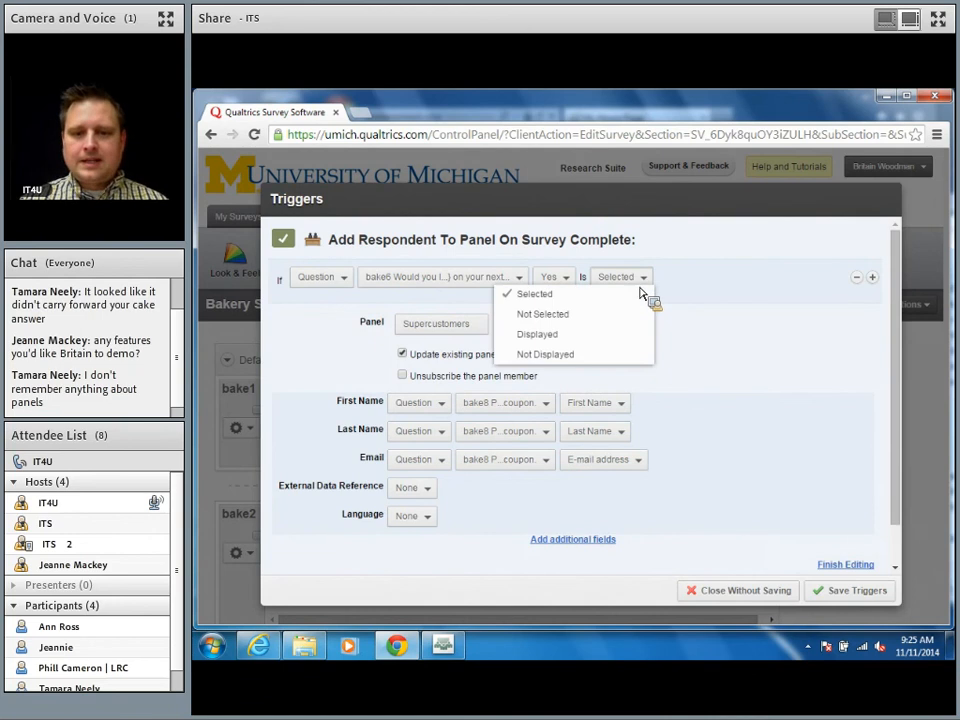
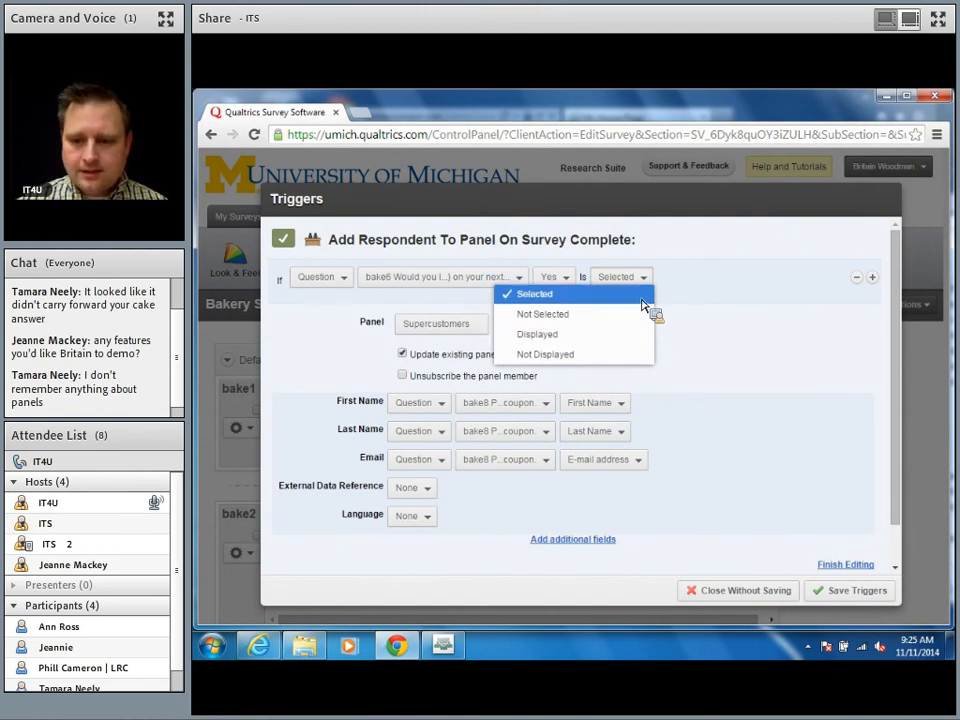
Step: Keep the bake6 condition at Selected and save the Supercustomers panel trigger
click(641, 298)
click(857, 588)
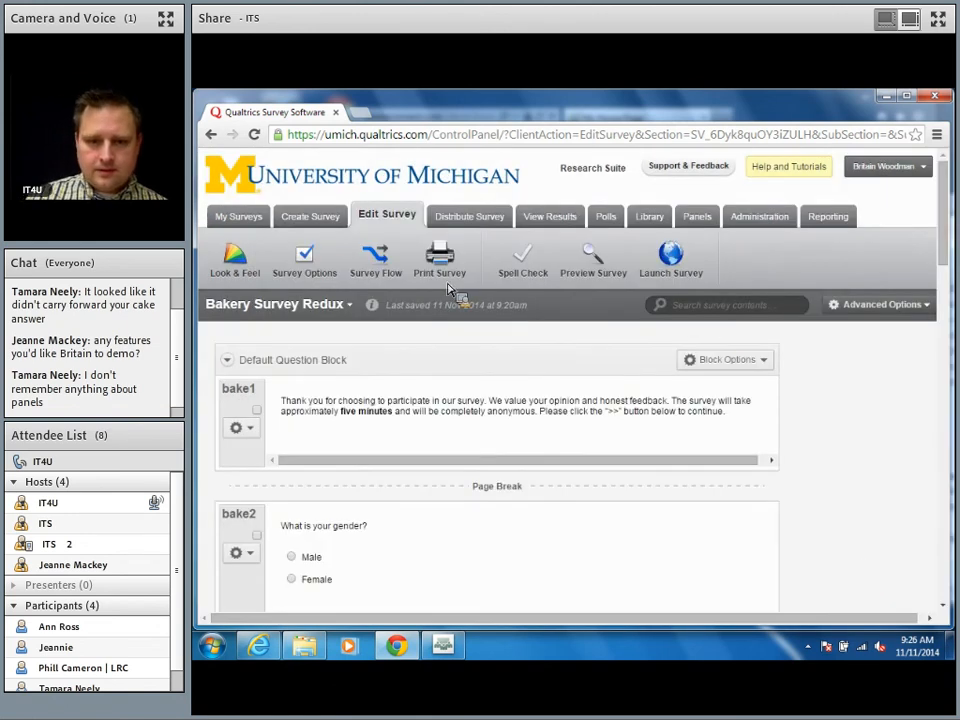
Step: Launch and activate Bakery Survey Redux, then open its anonymous survey link
click(680, 264)
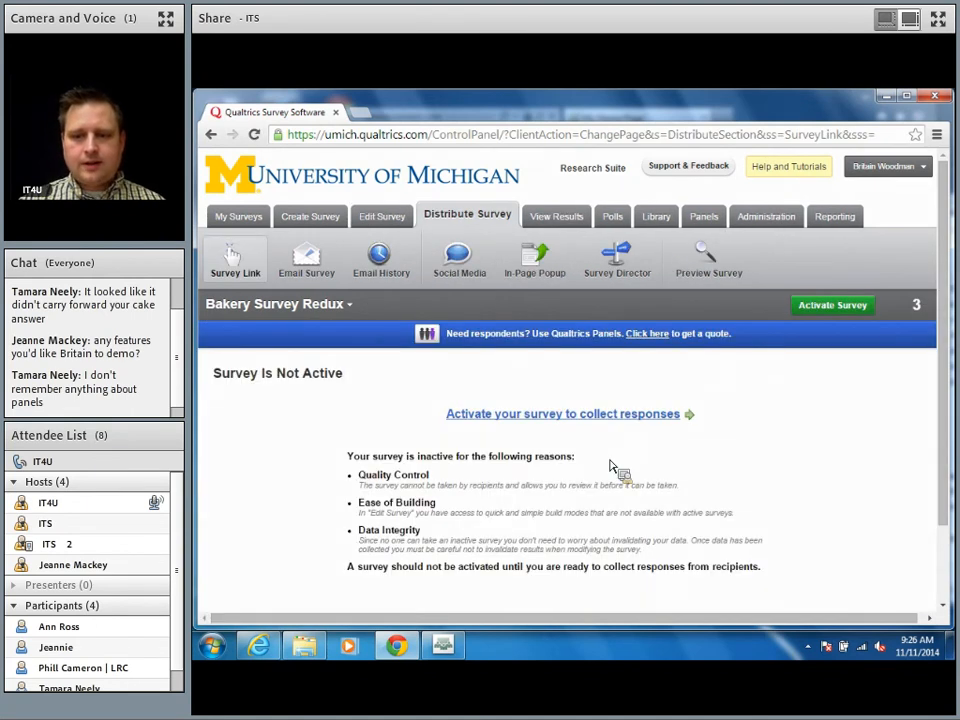
click(634, 416)
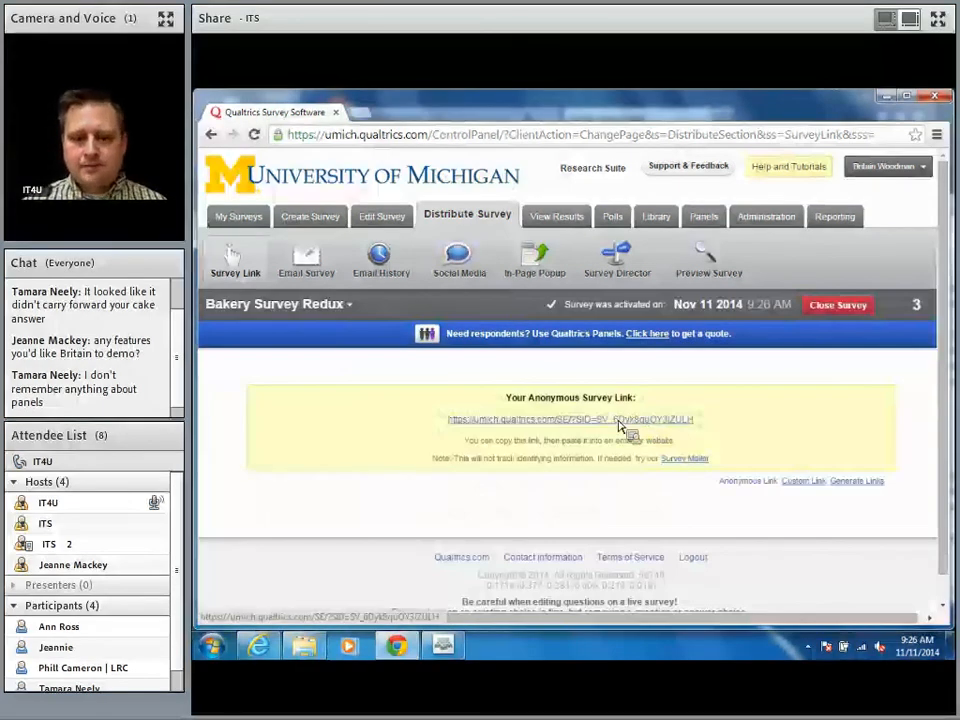
click(617, 419)
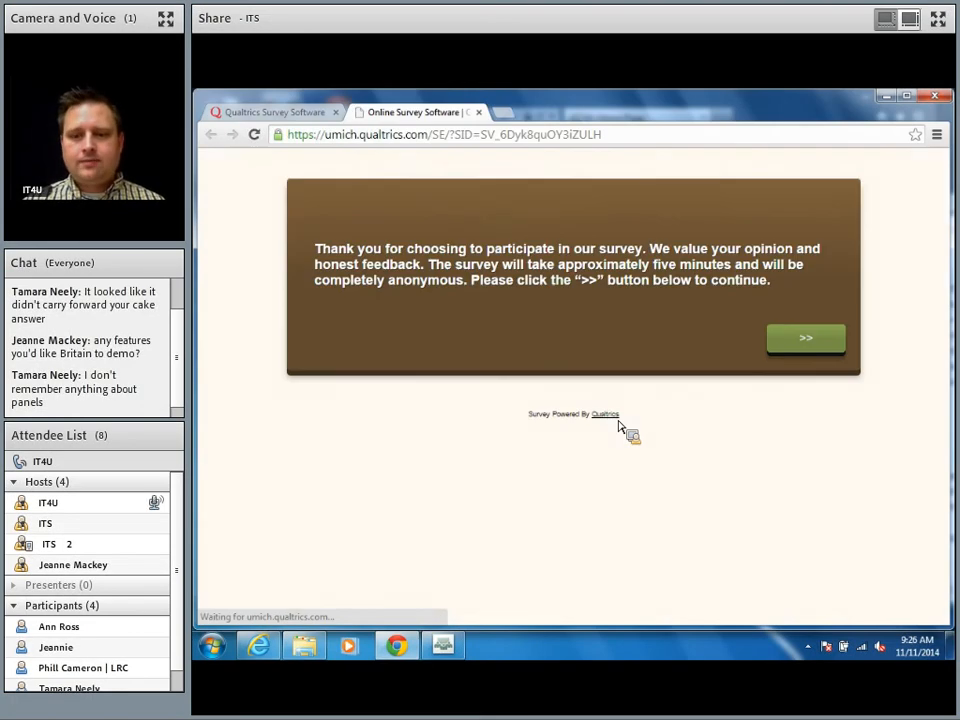
Step: Answer Male and Yes, tick Brownies and Cookies, and choose Brownies as favorite
click(831, 337)
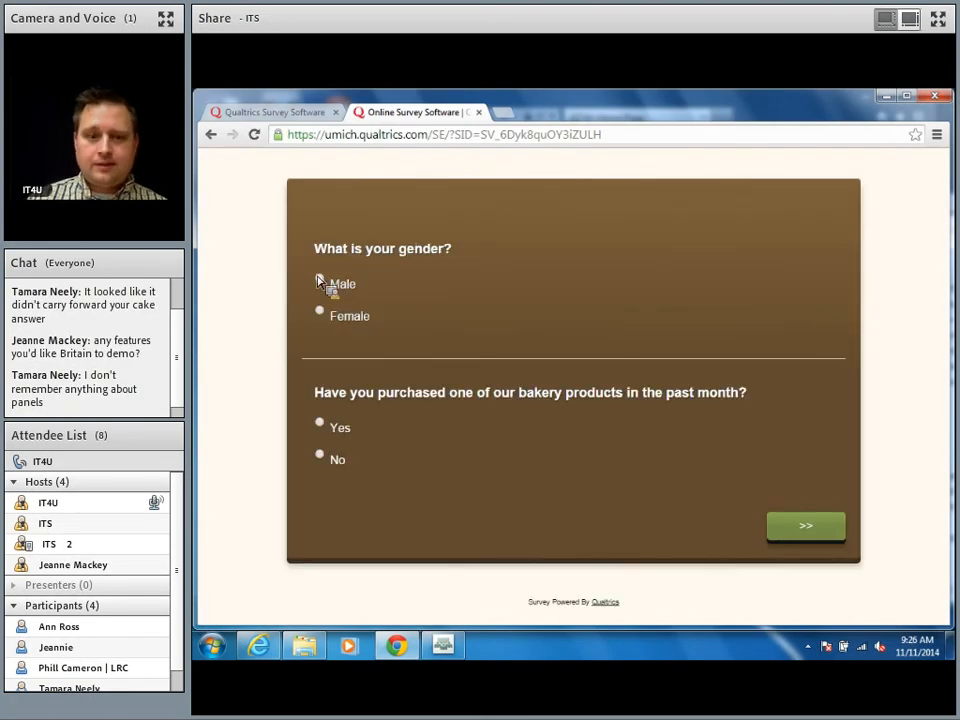
click(320, 282)
click(321, 425)
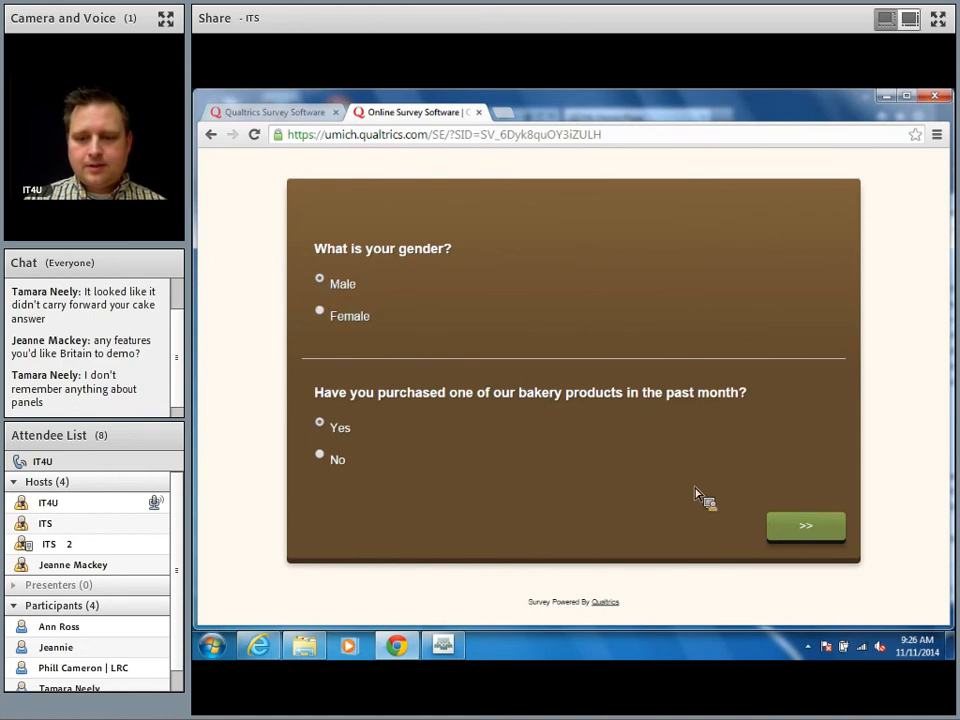
click(822, 528)
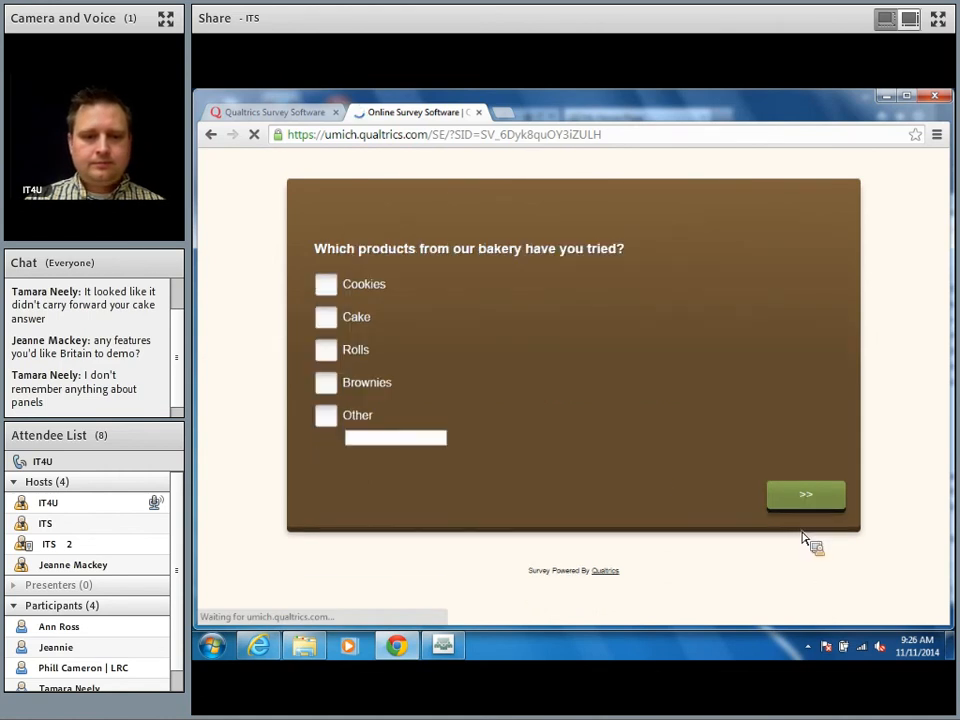
click(324, 384)
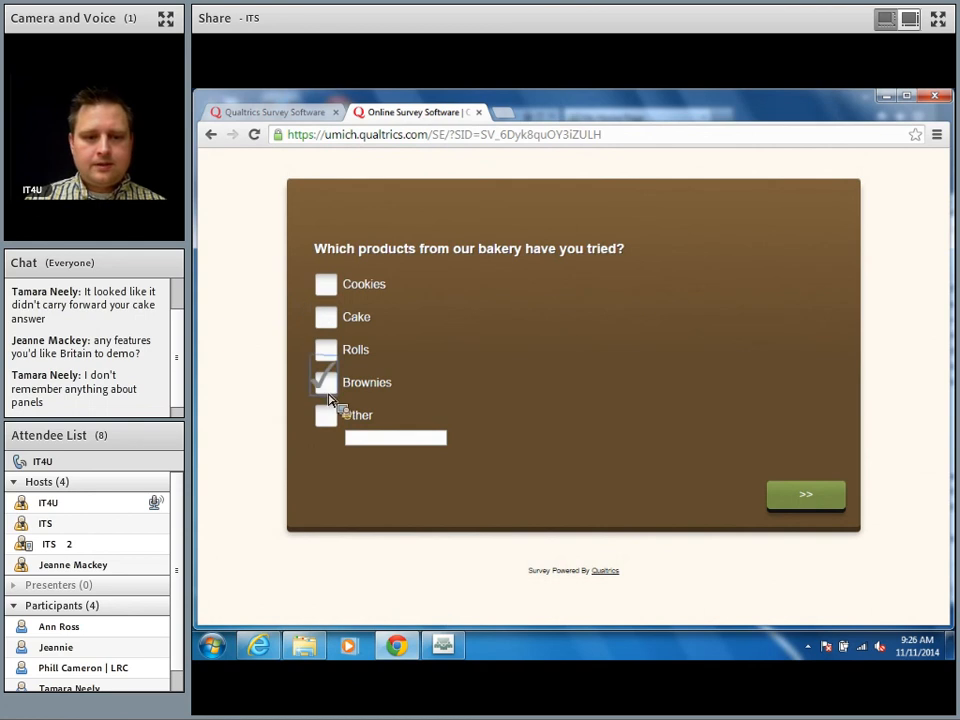
click(323, 283)
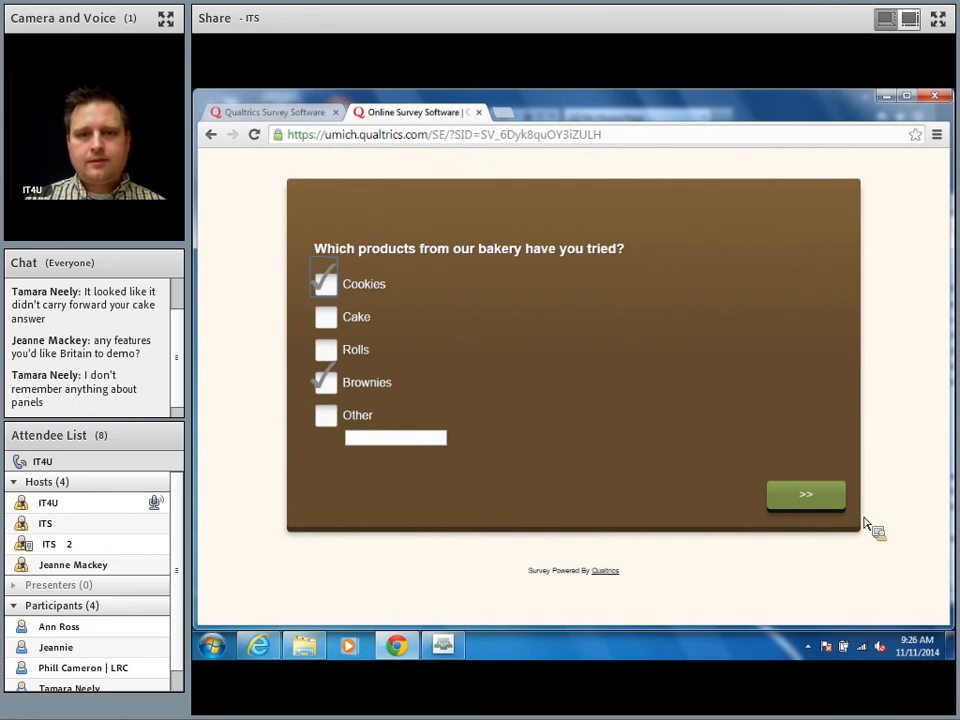
click(830, 500)
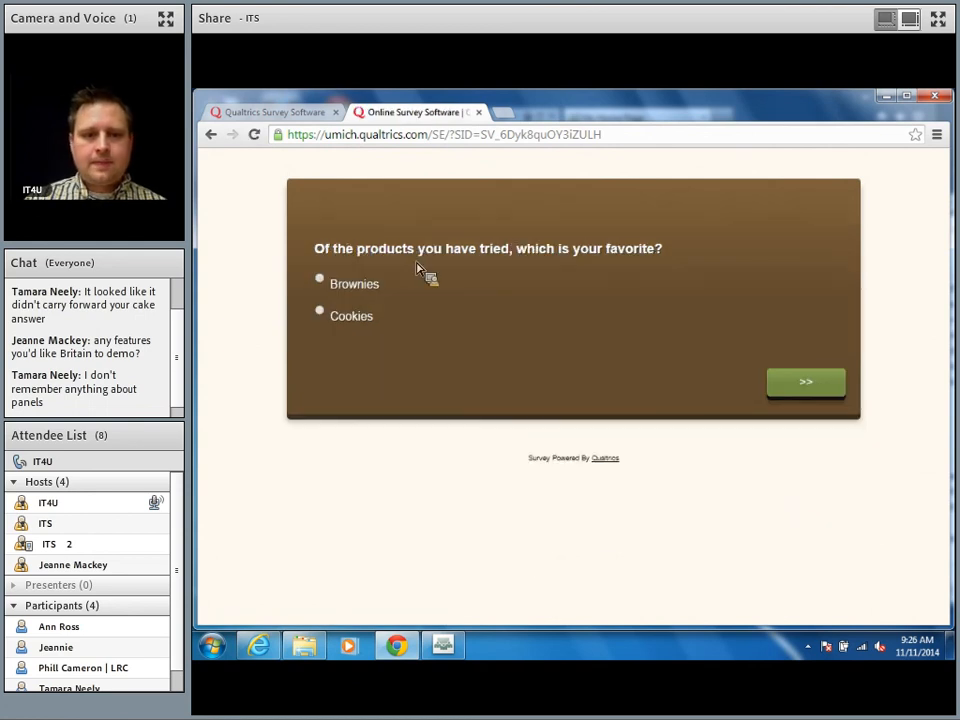
click(320, 279)
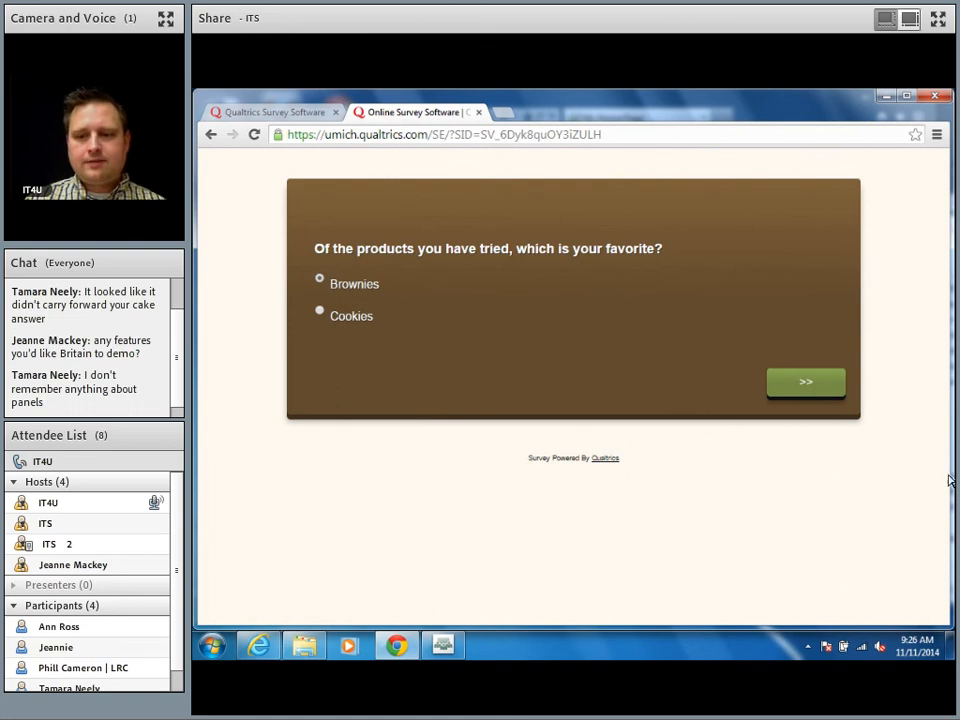
click(820, 385)
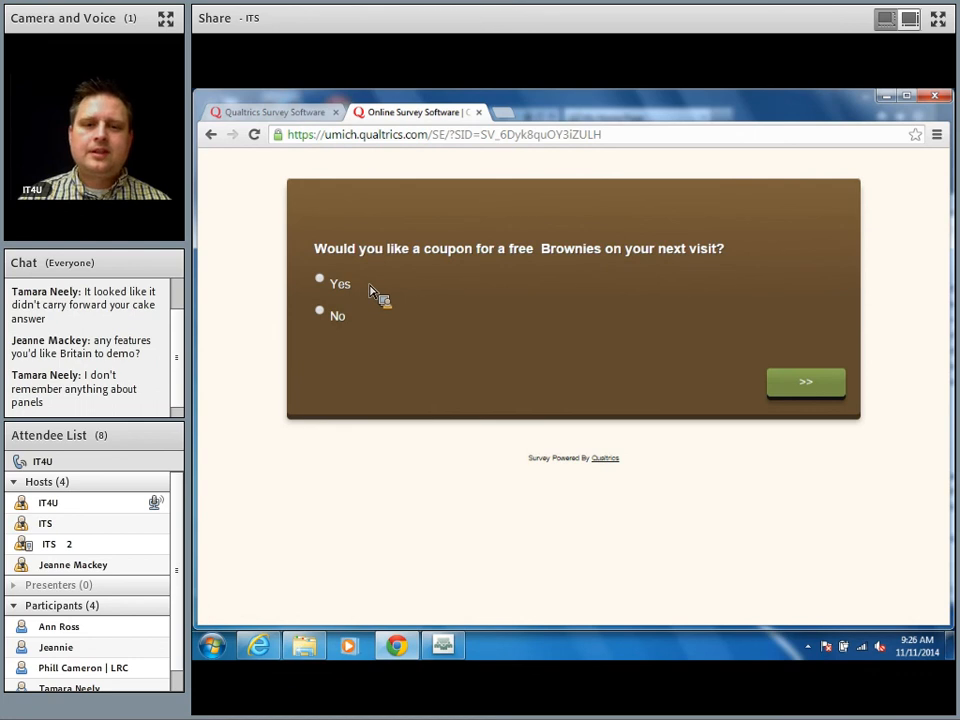
Step: Accept the Brownies coupon, enter last name and e-mail, submit, and close the survey tab
click(319, 279)
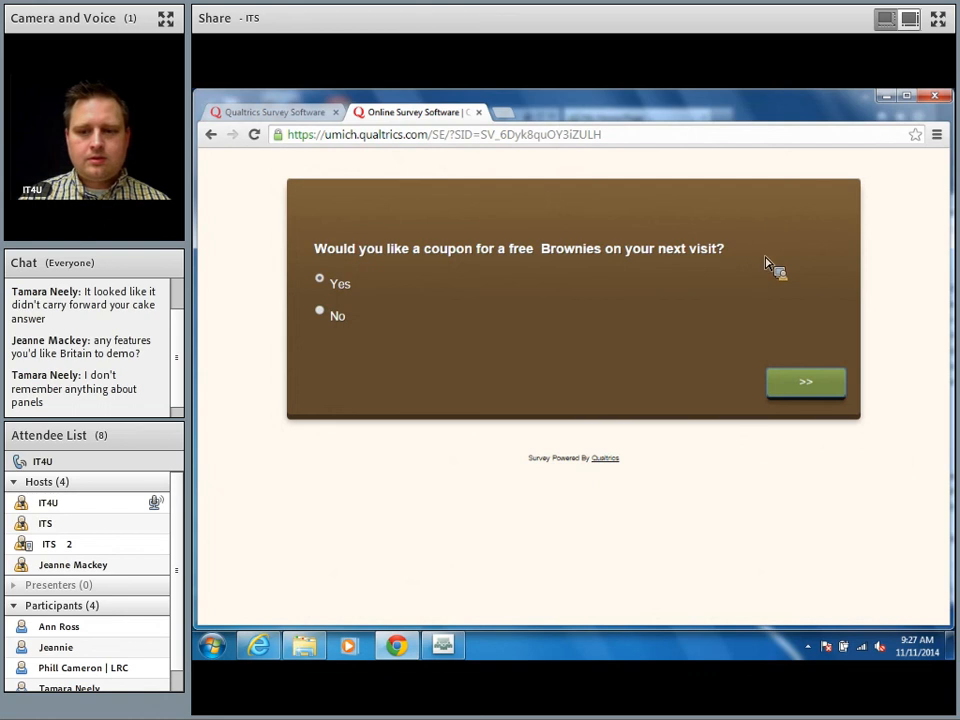
click(800, 392)
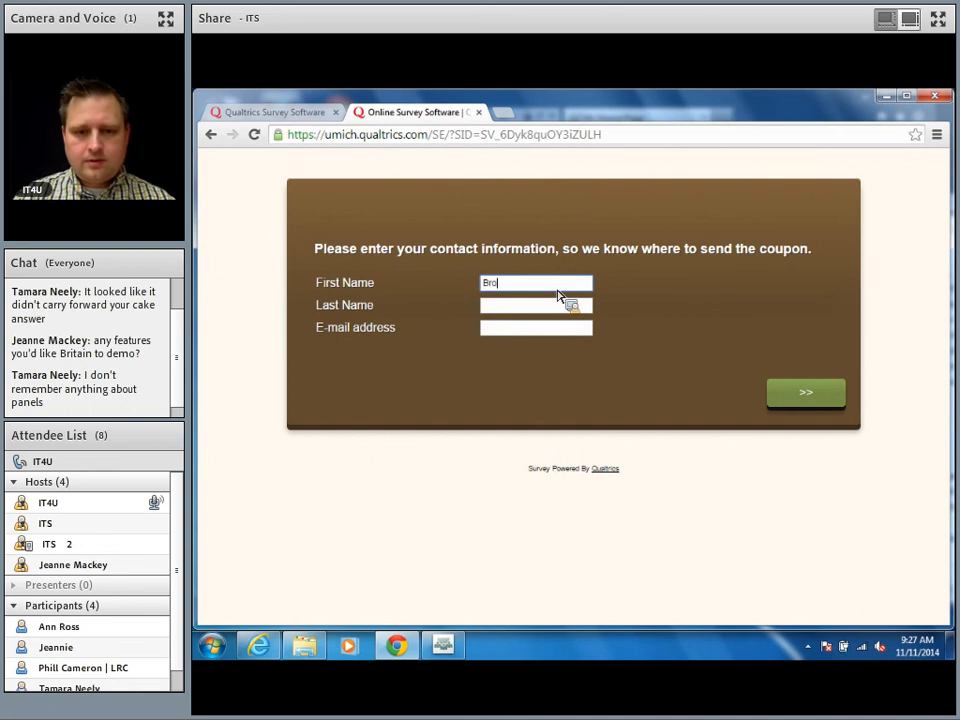
key(Tab)
text(Lover)
key(Tab)
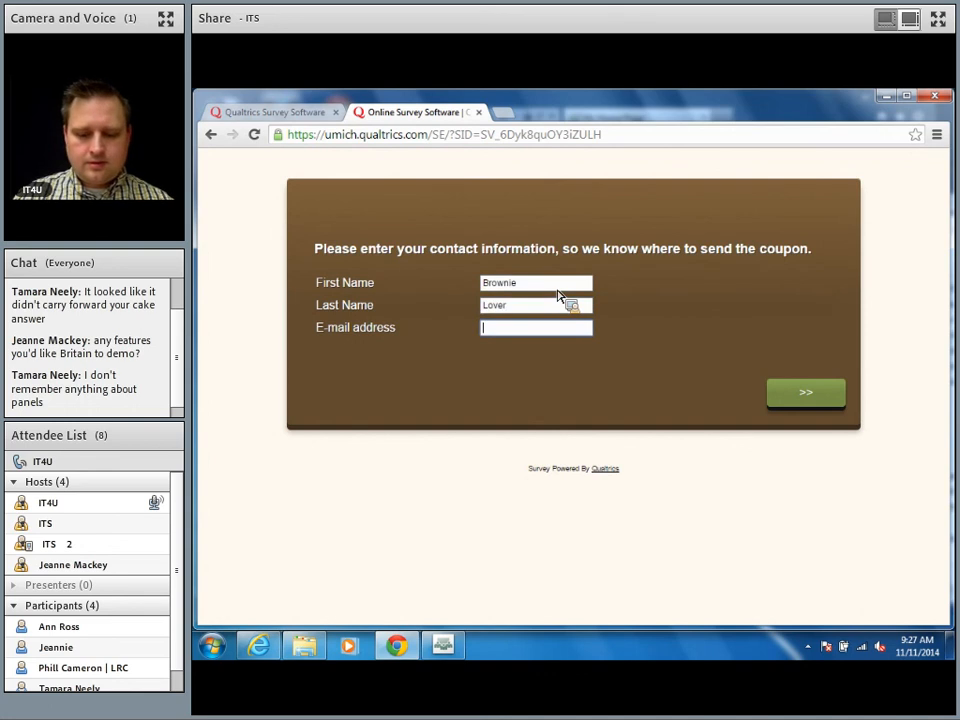
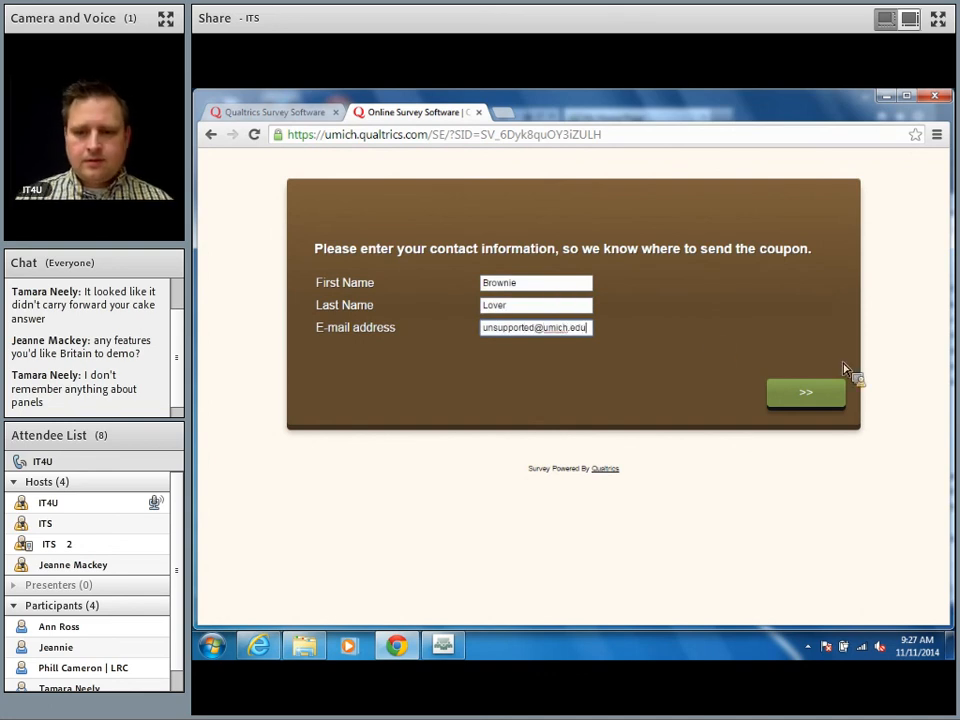
click(805, 405)
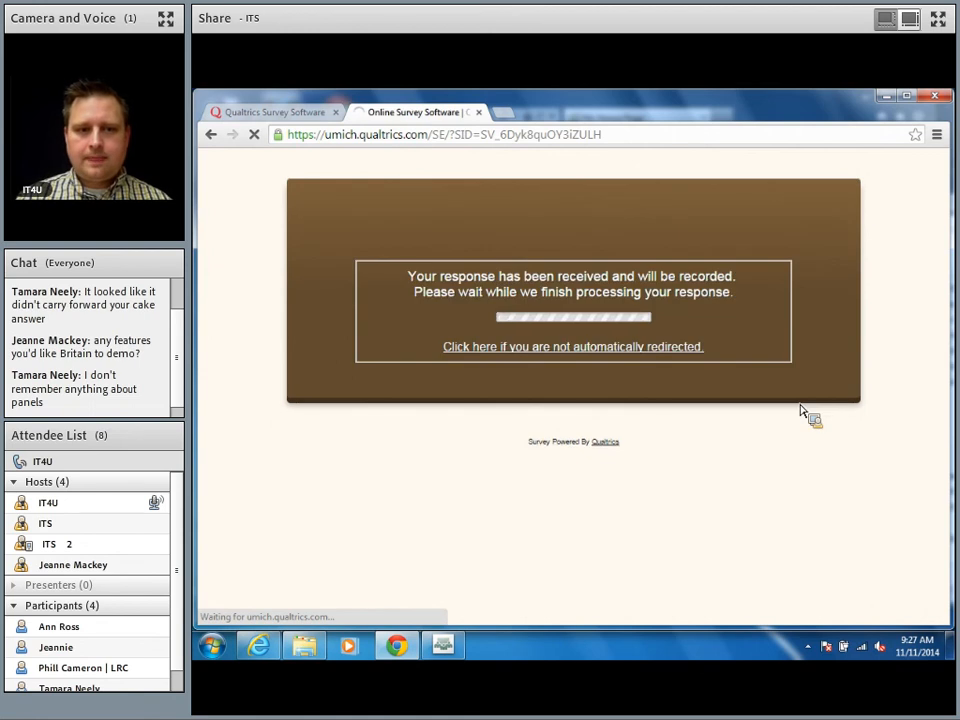
key(ctrl+w)
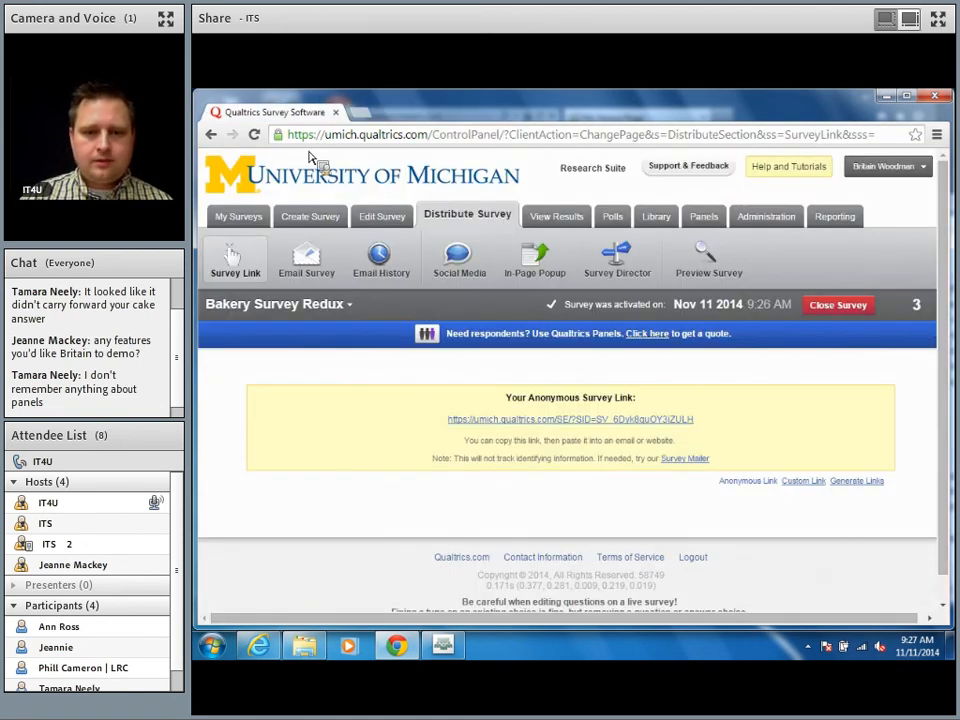
Step: Search the panels for 'su' and open Supercustomers to see its single test member
click(697, 222)
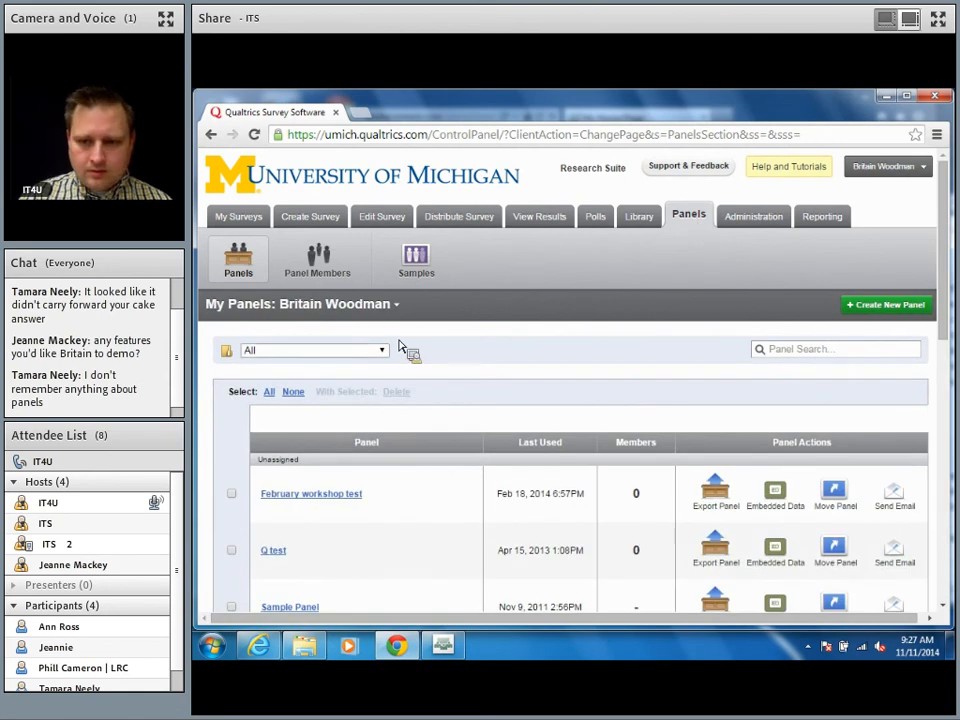
click(817, 355)
text(super)
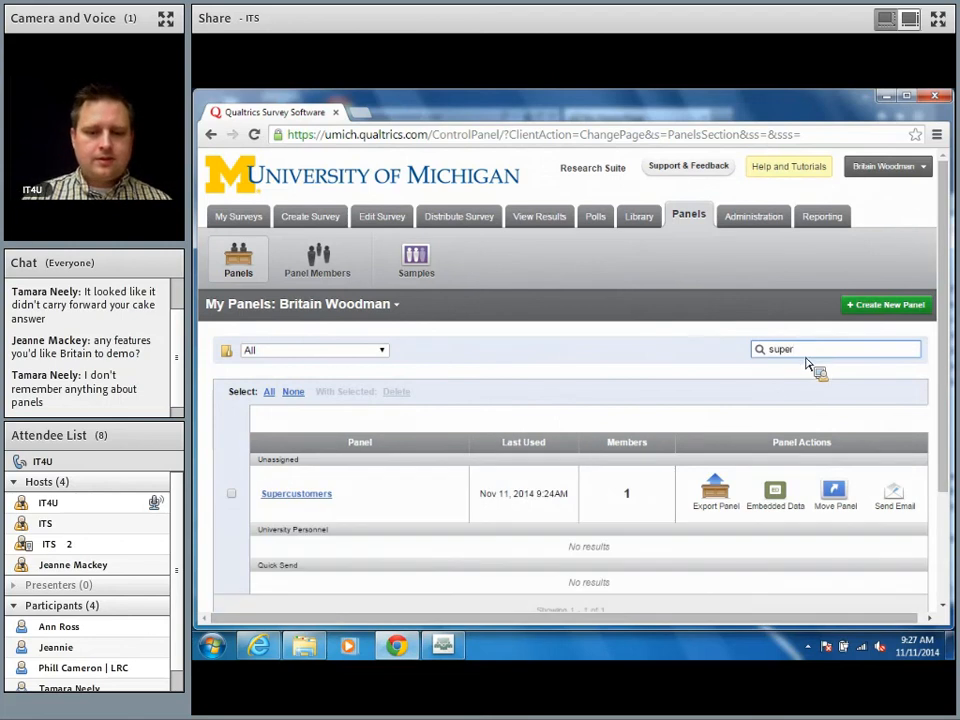
click(312, 497)
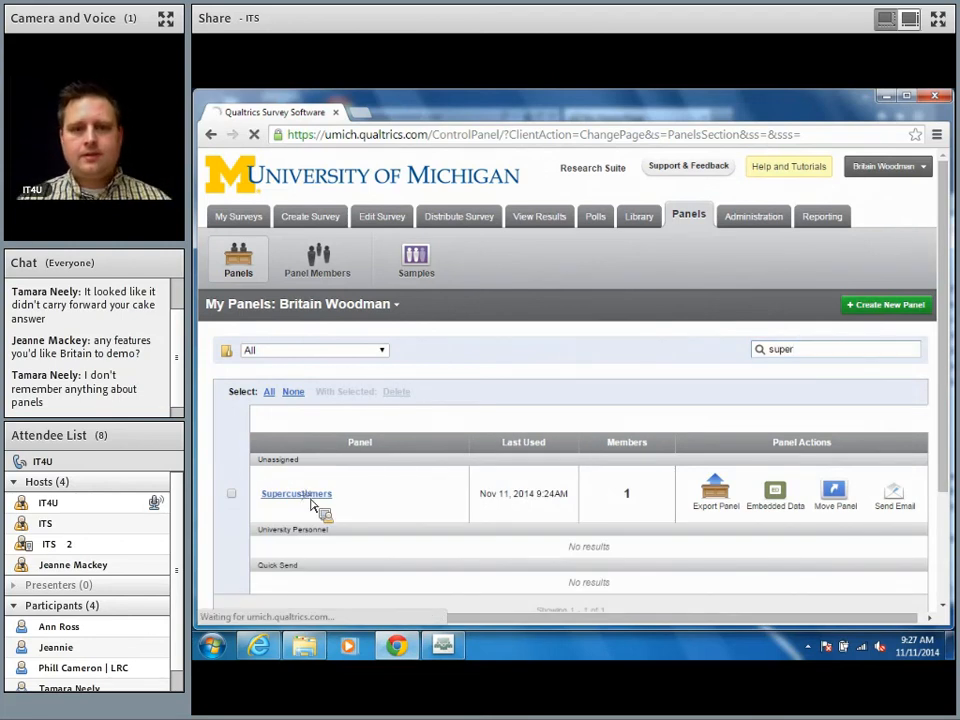
scroll(312, 507, down, 2)
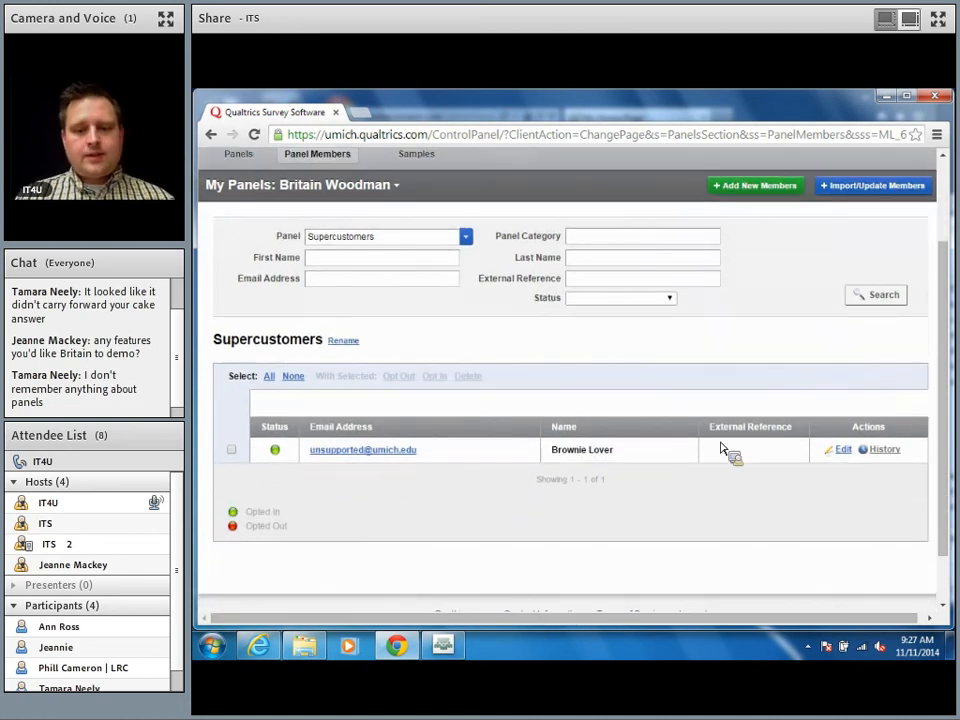
scroll(597, 367, up, 1)
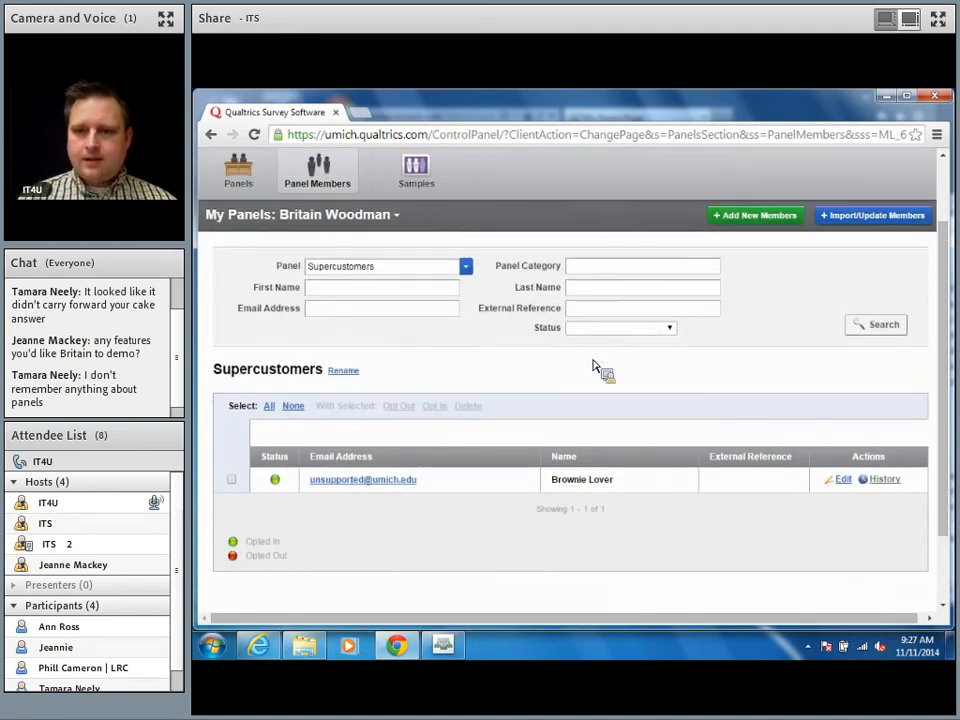
Step: Add a panel member with a umich e-mail, first name and last name, and save
click(763, 219)
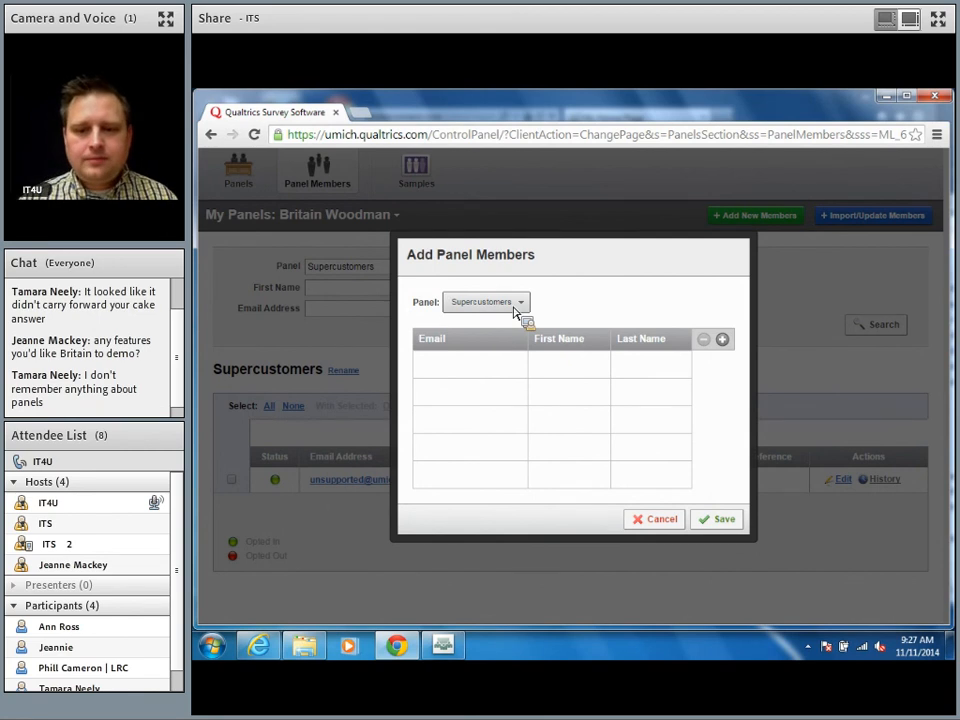
click(478, 377)
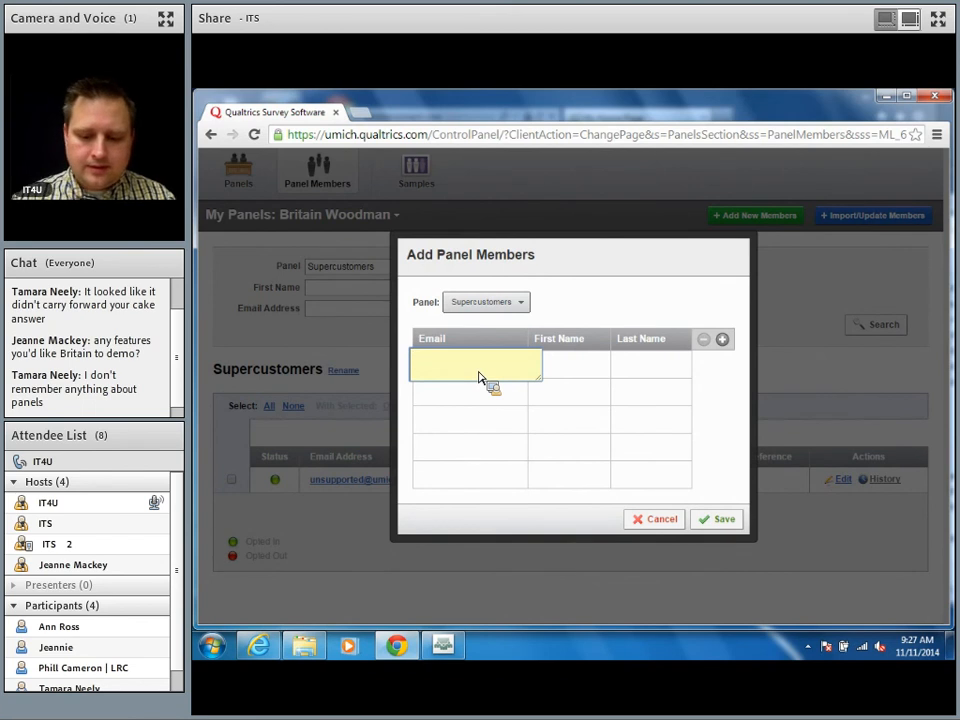
text(Cookie)
key(Tab)
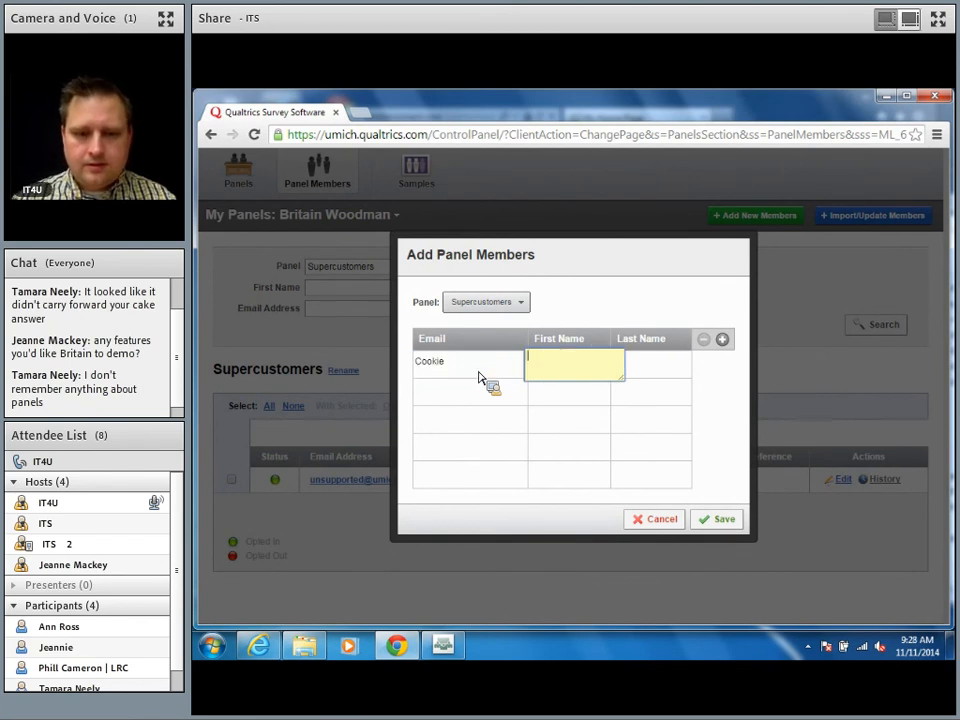
key(shift+Tab)
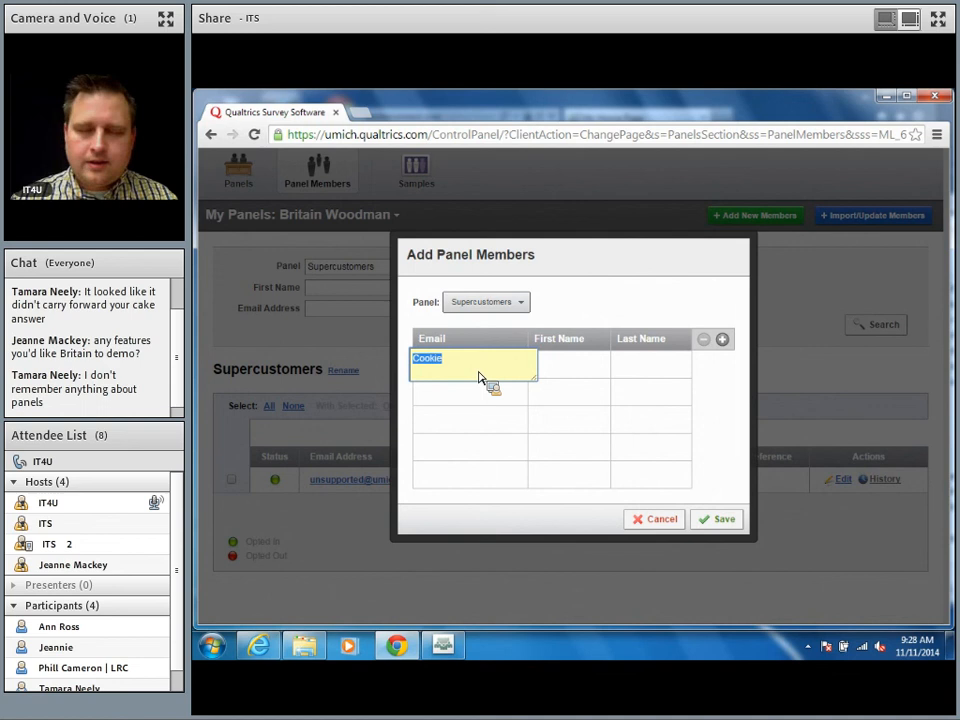
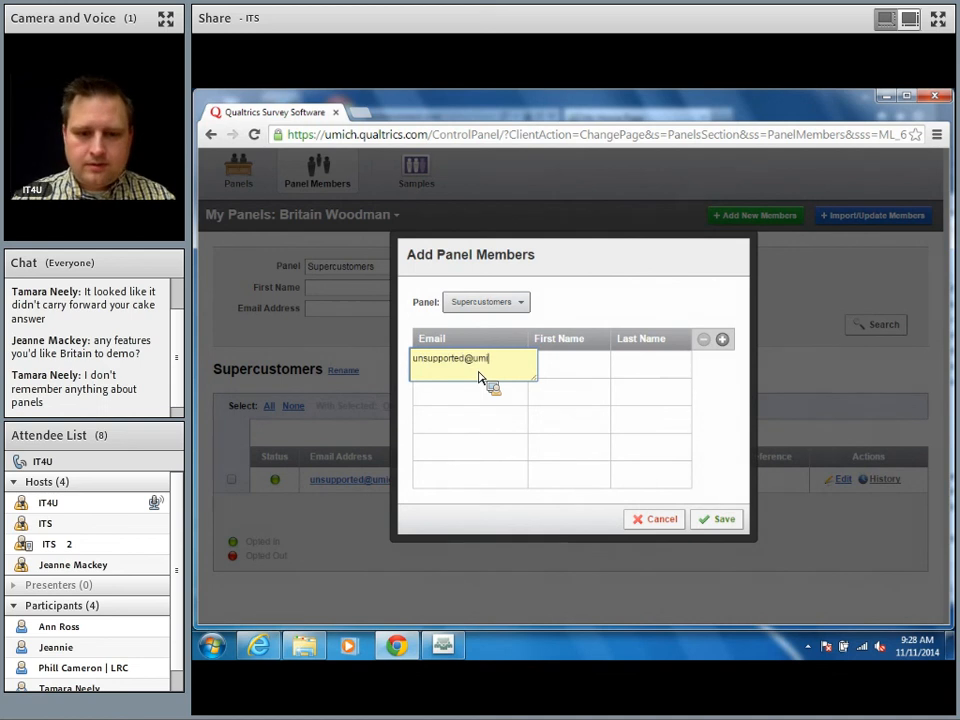
key(Tab)
text(cOOK)
key(Tab)
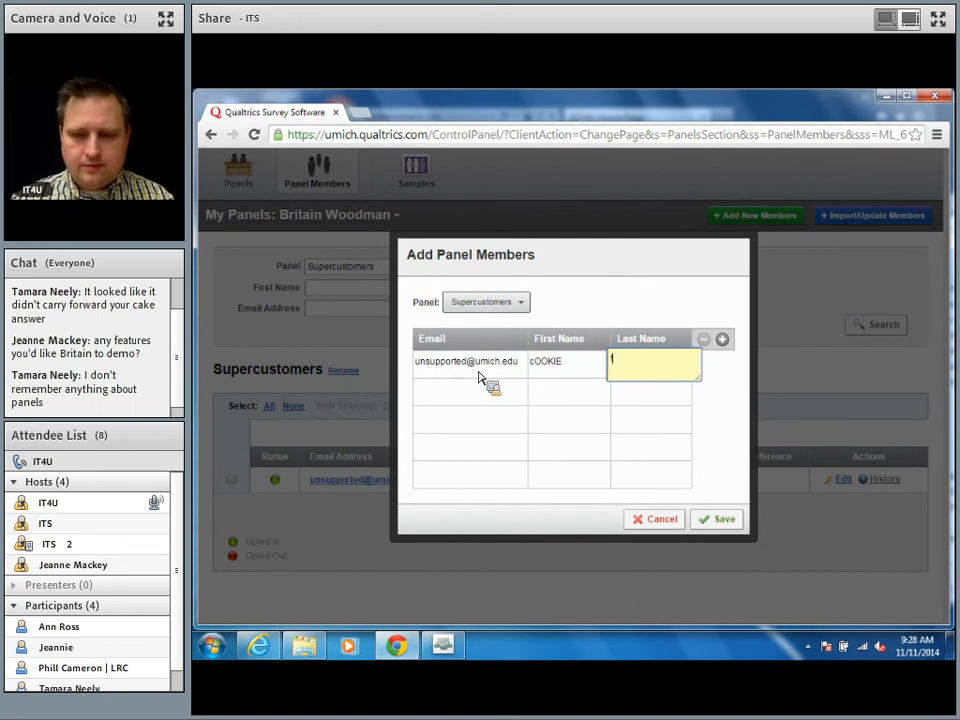
text(fan)
click(717, 519)
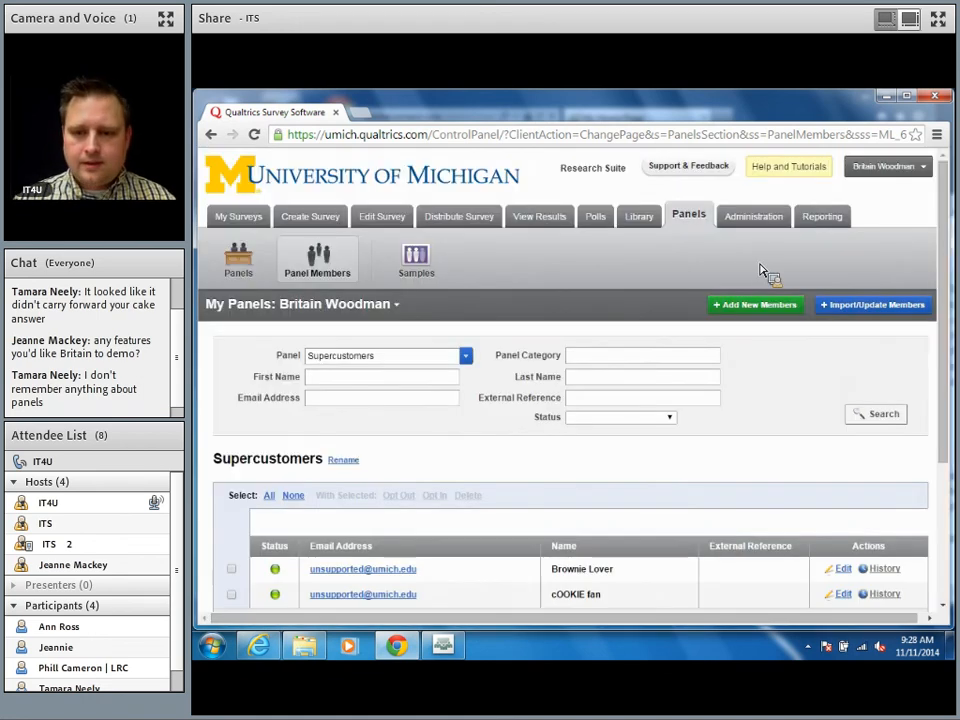
Step: Reopen the Add New Members form and cancel it without adding anyone
click(745, 306)
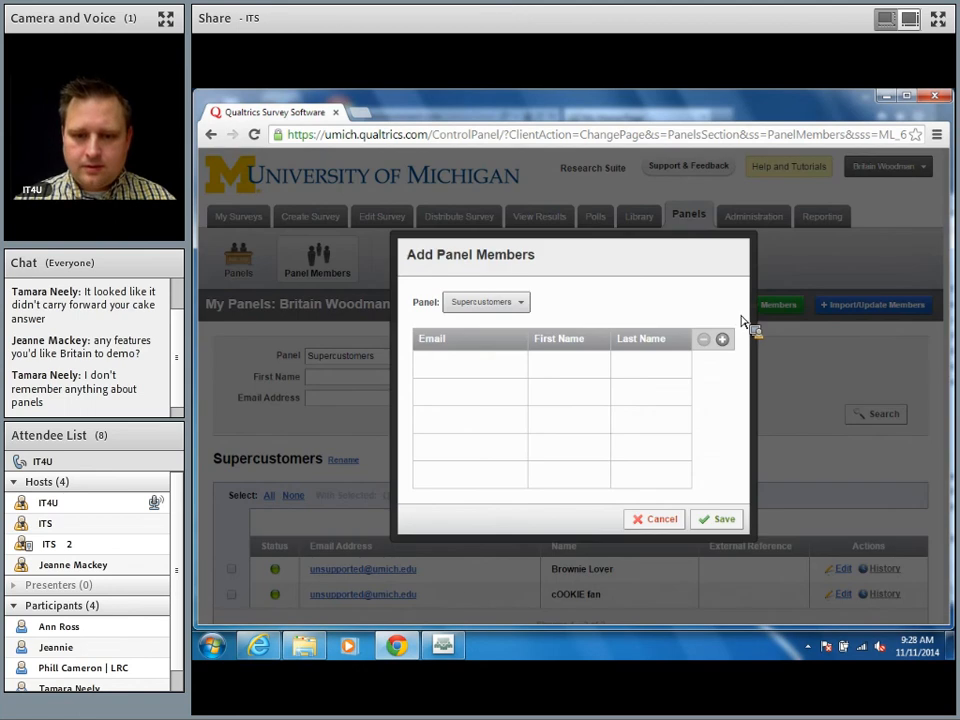
click(662, 524)
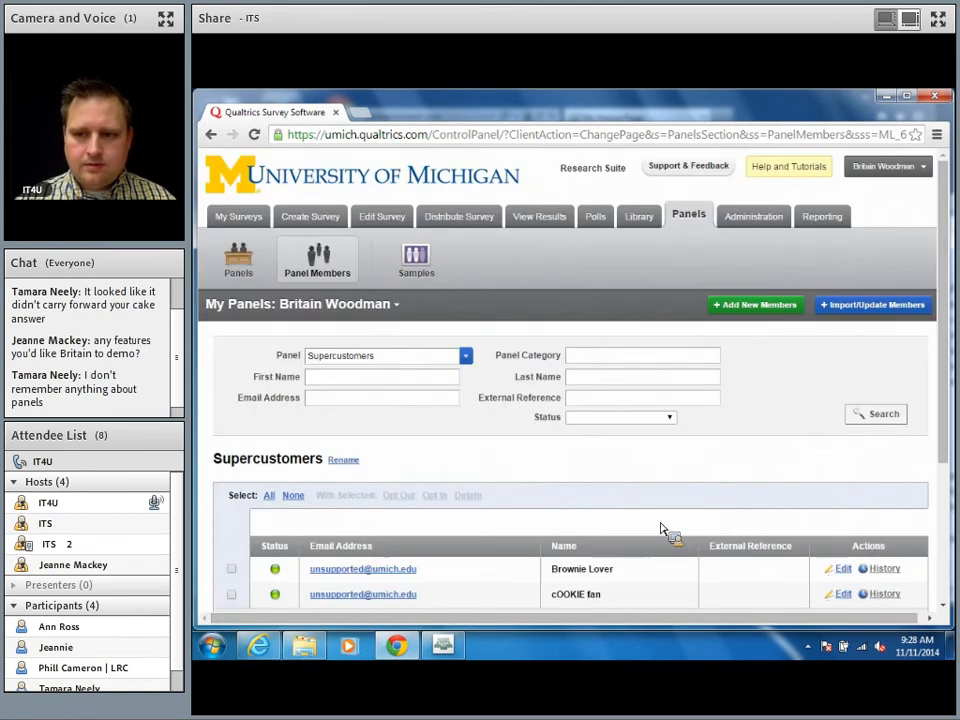
scroll(665, 528, down, 3)
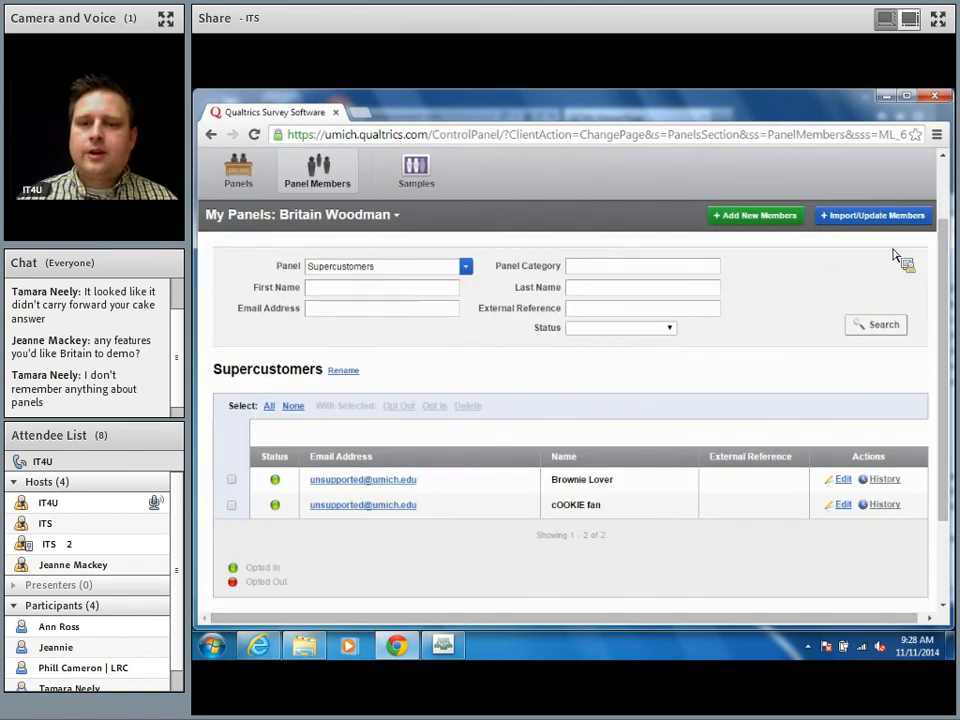
Step: Choose Import/Update From a File for the panel, then load docs.umich.edu in a new tab
click(871, 220)
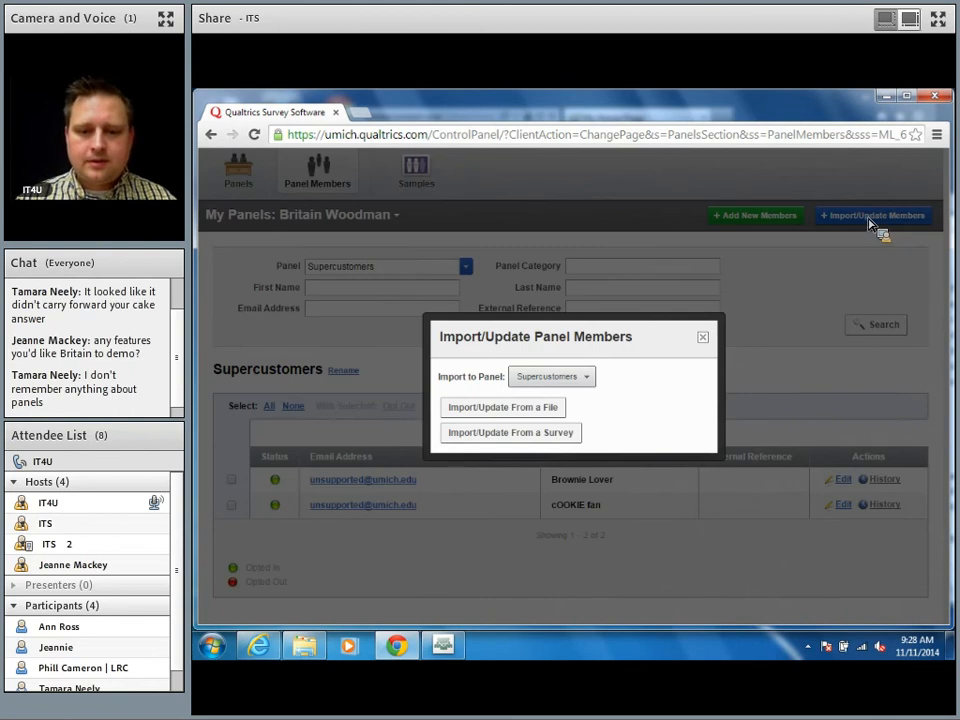
click(537, 408)
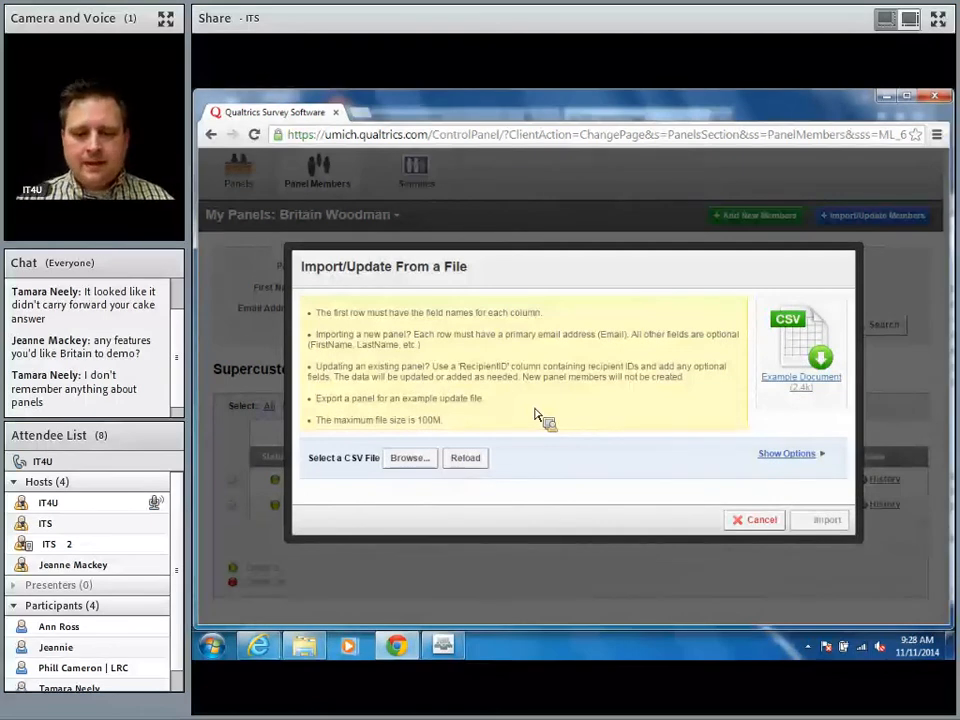
click(366, 115)
text(docs.)
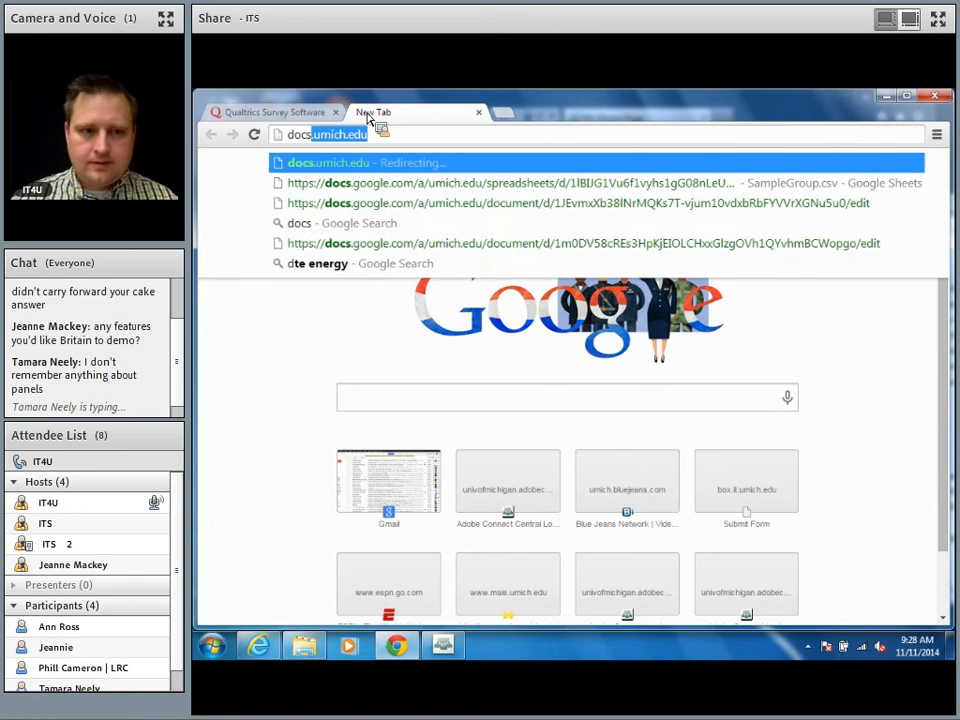
text(umich.edu)
key(Return)
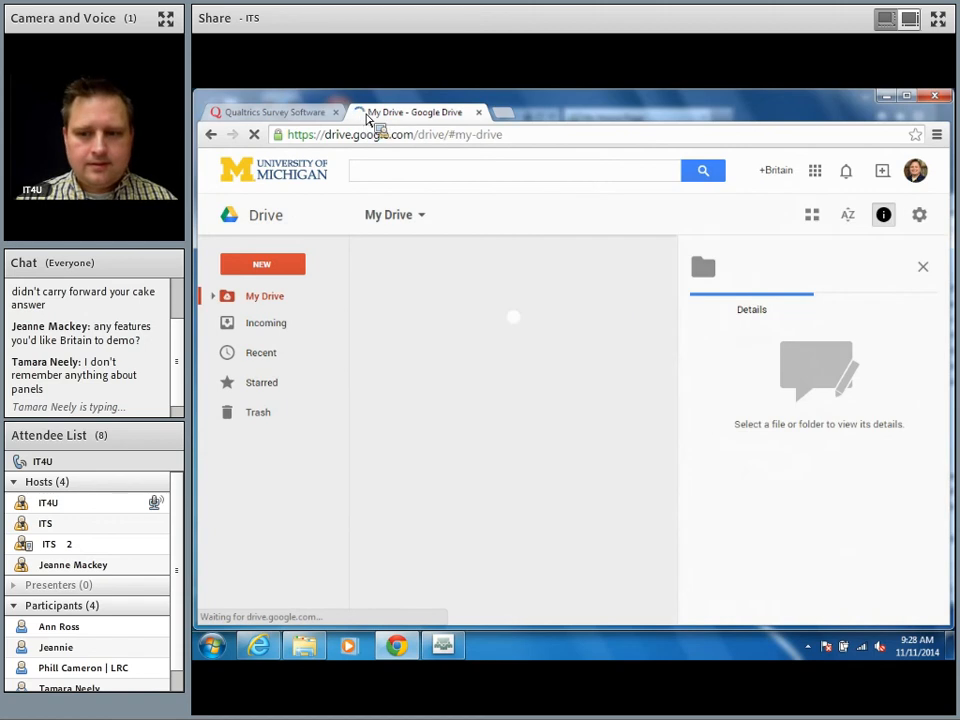
Step: Open SampleGroup.csv from Google Drive's Recent list in Google Sheets
click(443, 180)
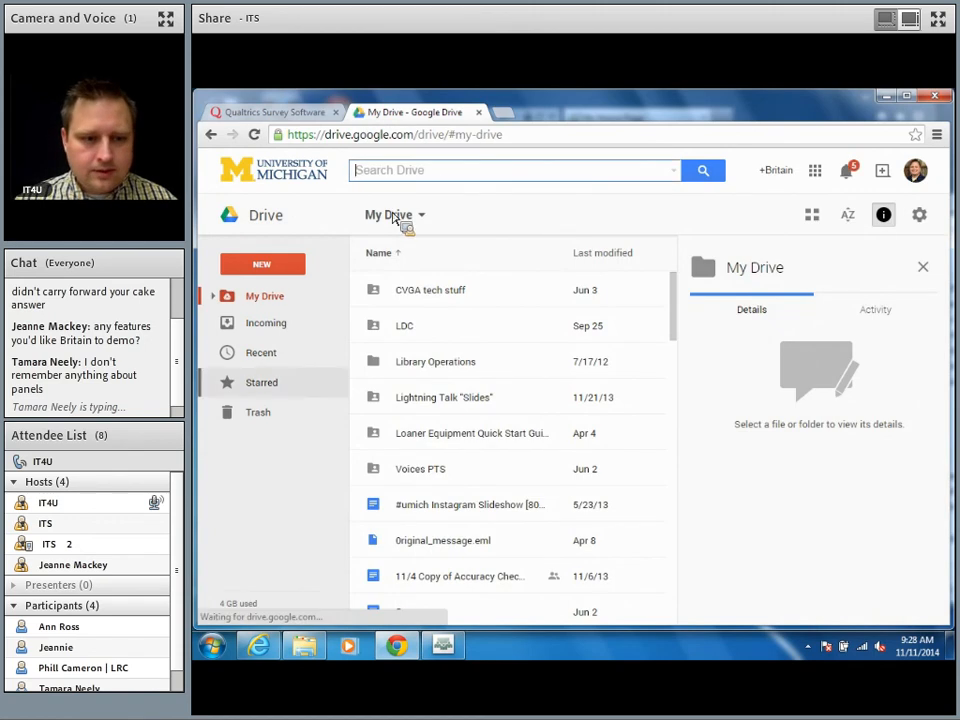
click(264, 357)
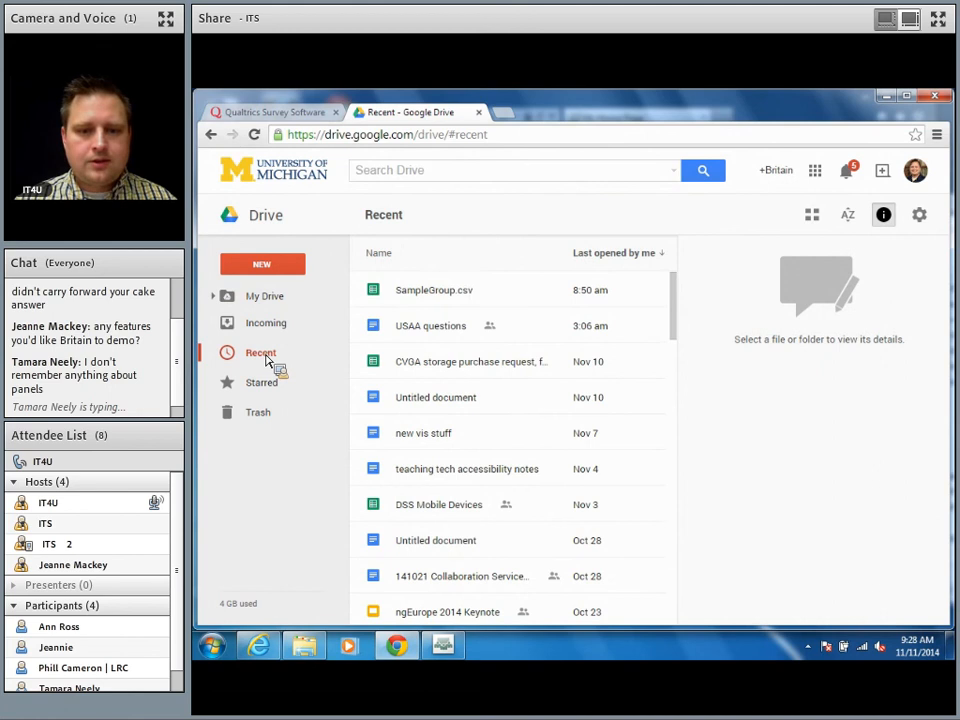
click(447, 298)
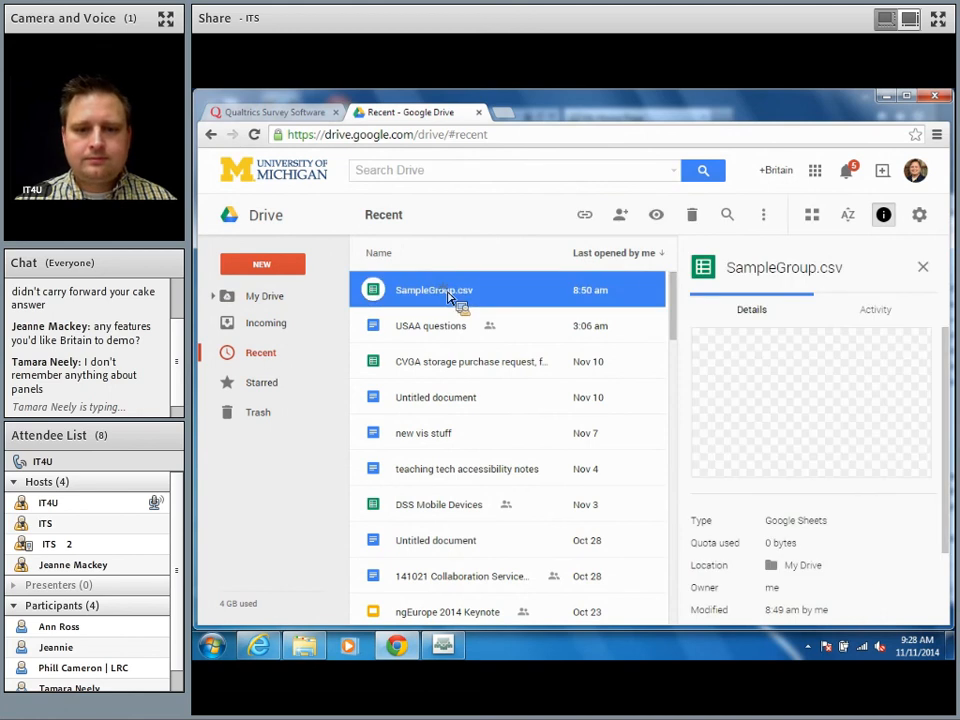
double_click(447, 293)
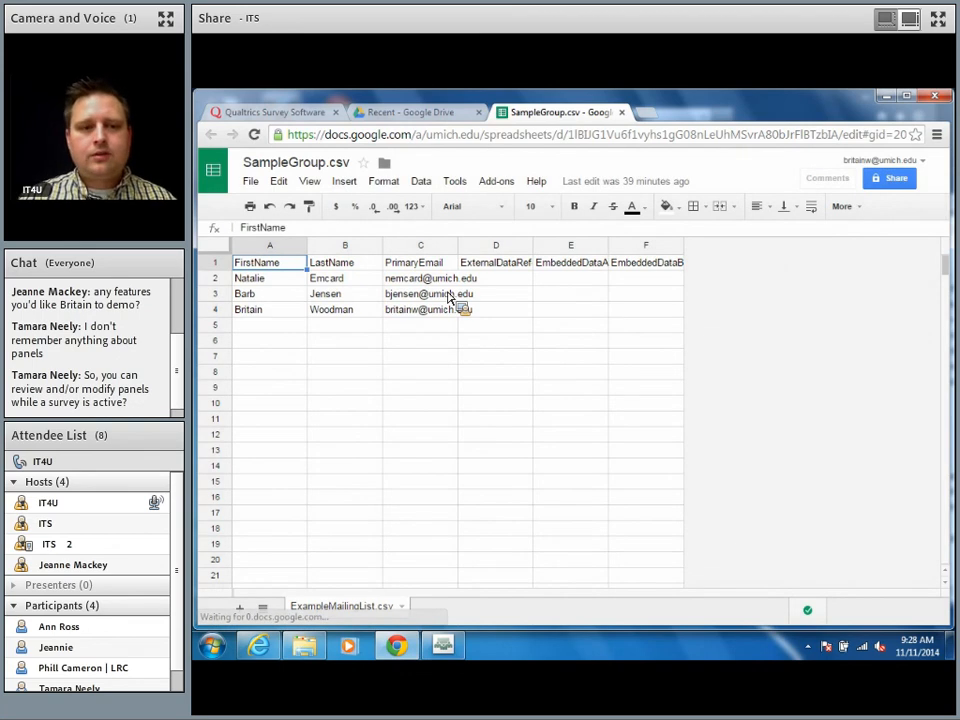
Step: Switch back to the Qualtrics tab with the Import/Update From a File dialog
click(284, 115)
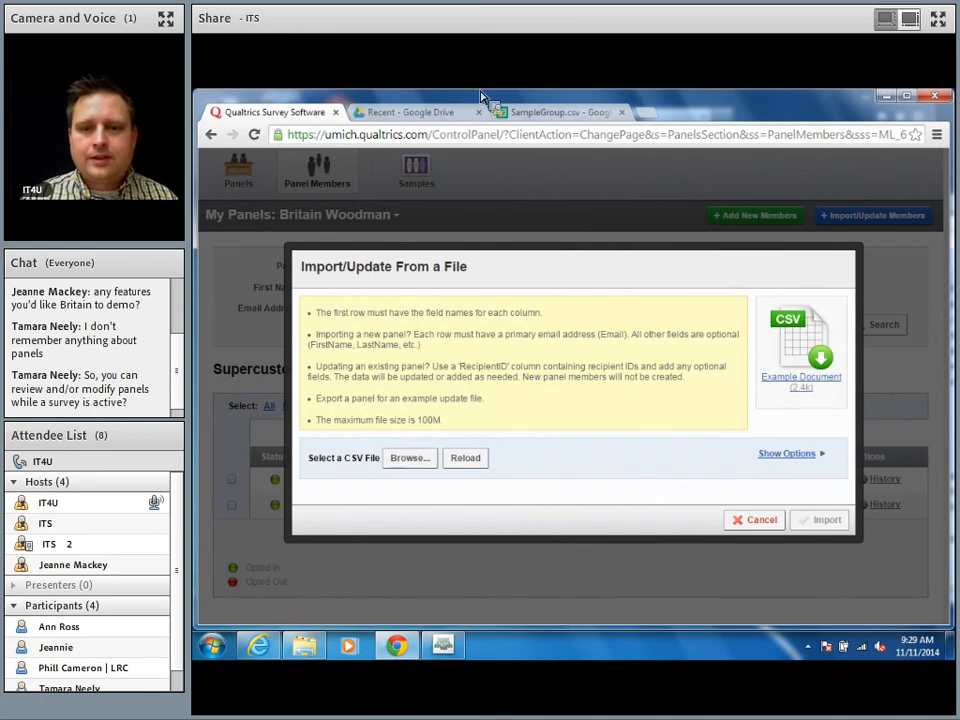
Step: Switch to the SampleGroup.csv Google Sheets tab
click(572, 113)
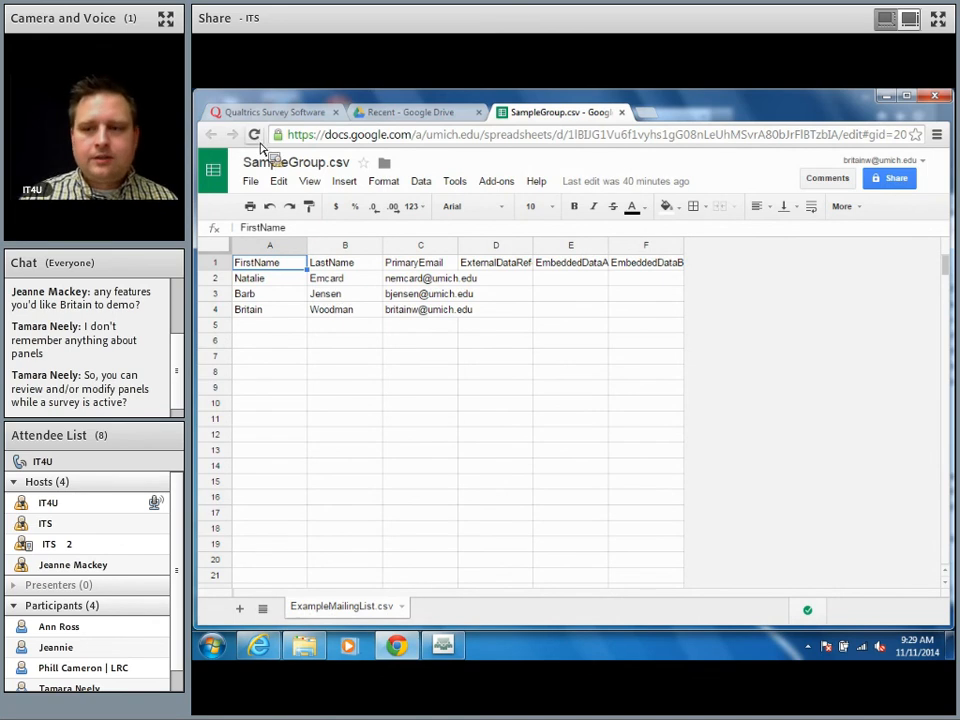
Step: Download the SampleGroup sheet as a CSV file
click(224, 175)
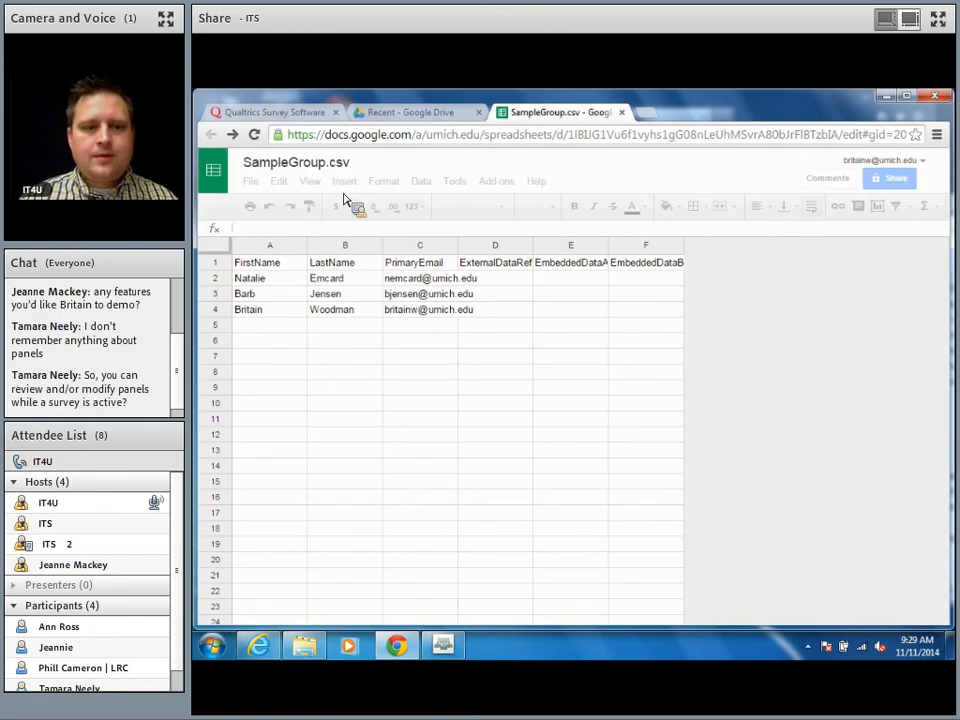
click(252, 182)
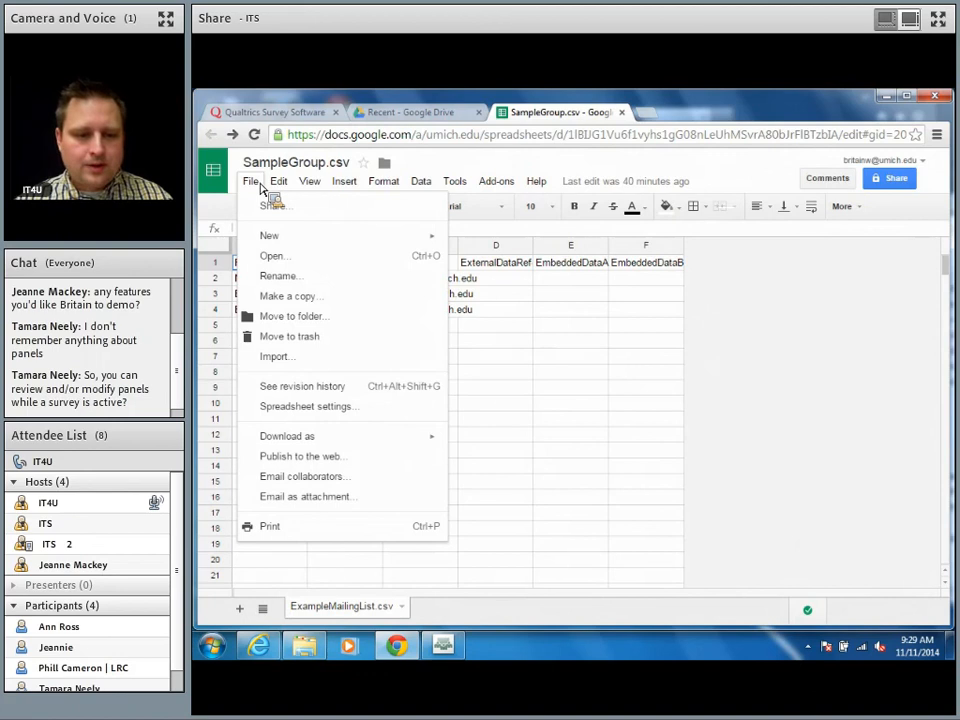
mouse_move(371, 437)
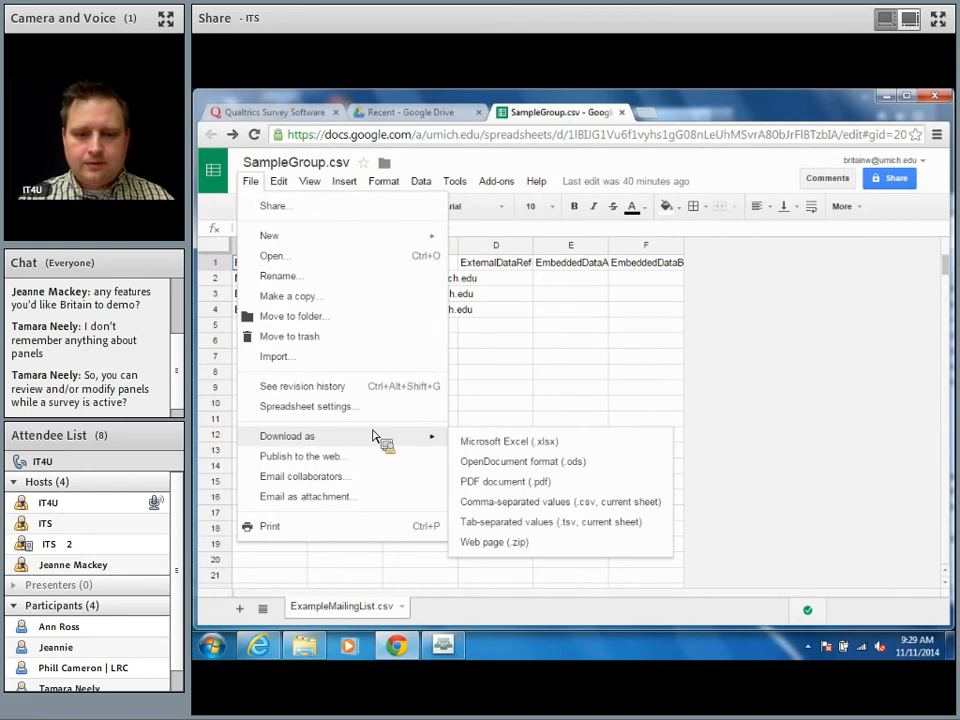
click(548, 502)
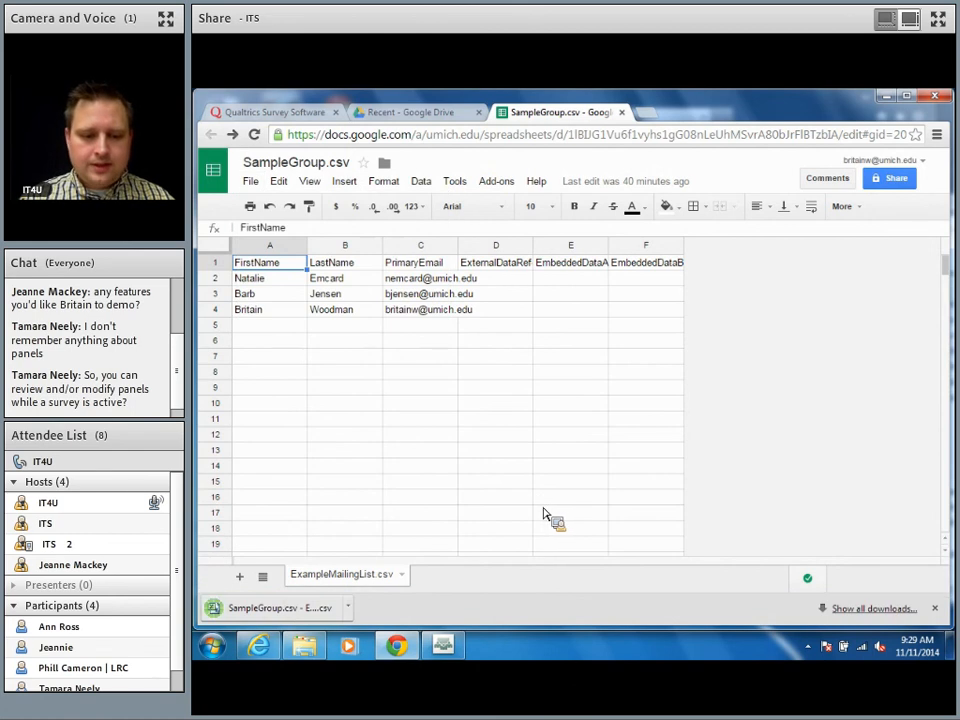
Step: Show the downloaded CSV in its Downloads folder, then return to the Google Drive tab
click(349, 609)
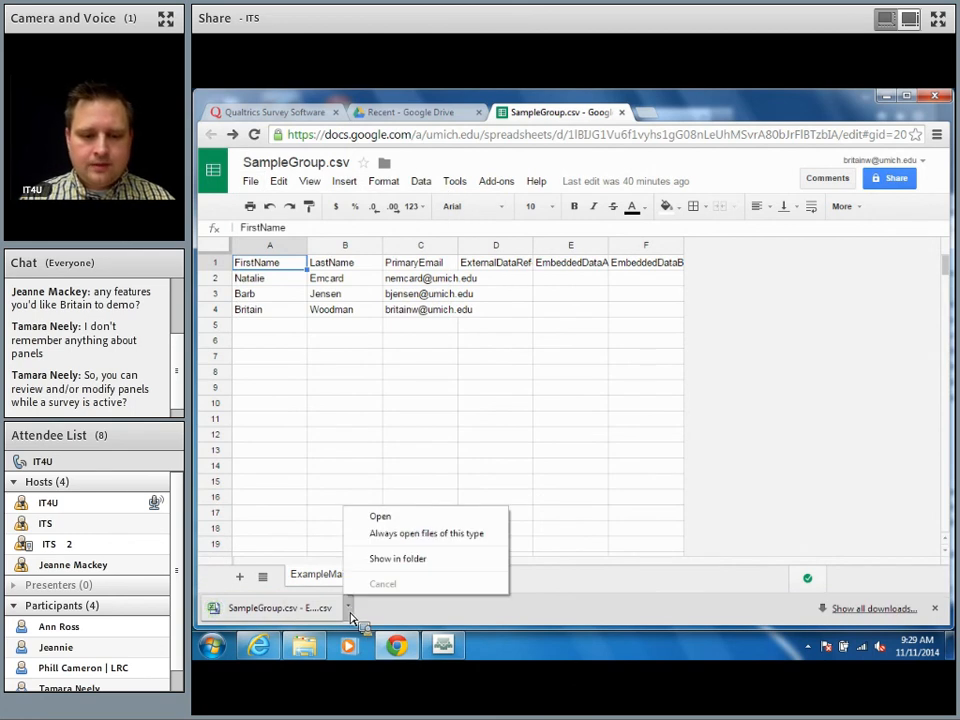
click(387, 562)
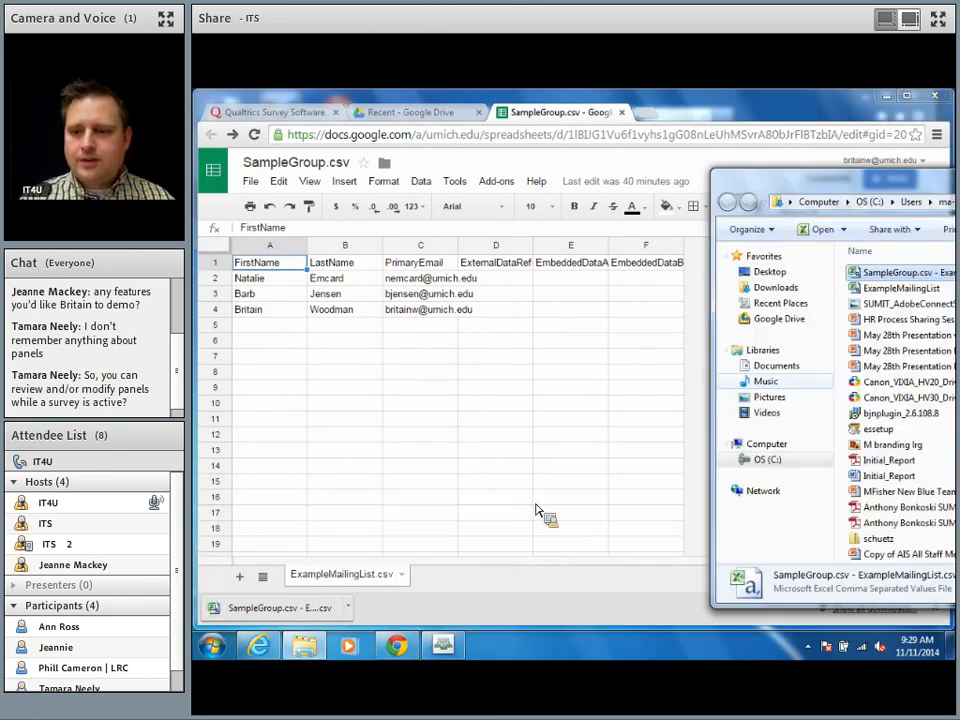
drag(878, 181, 679, 533)
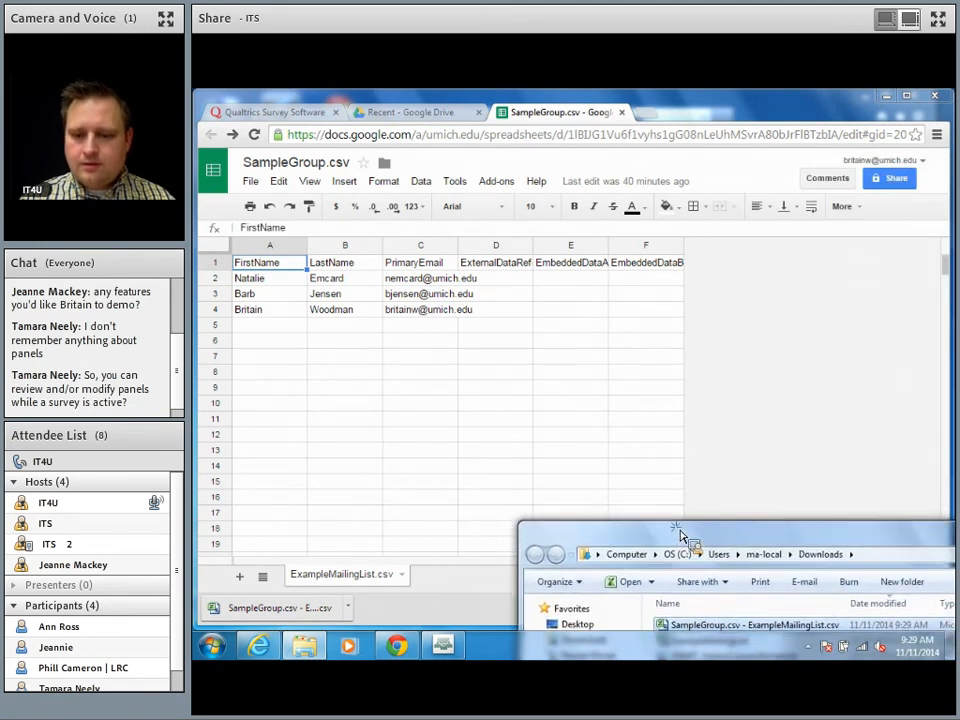
click(436, 116)
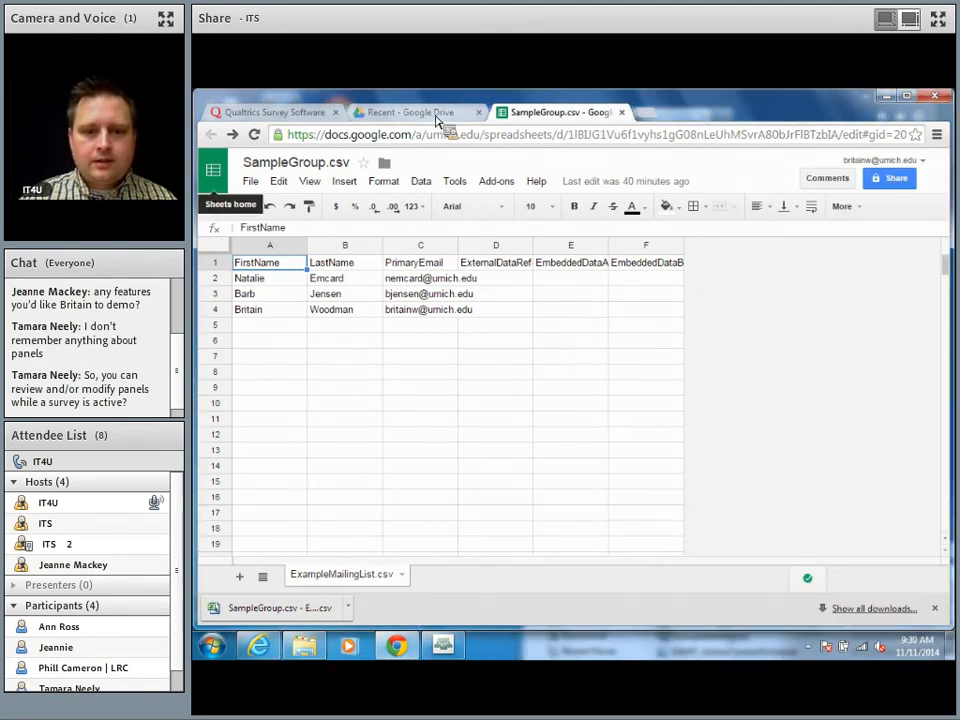
click(436, 114)
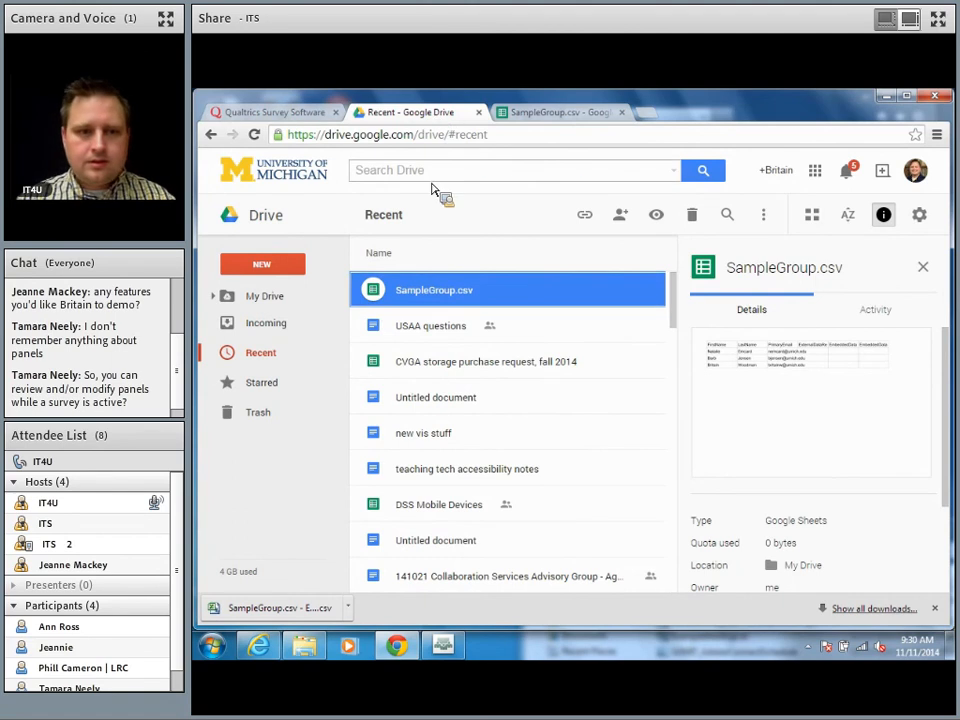
Step: Upload SampleGroup.csv from Downloads into the Qualtrics panel import, showing its 3 rows
key(ctrl+w)
click(270, 114)
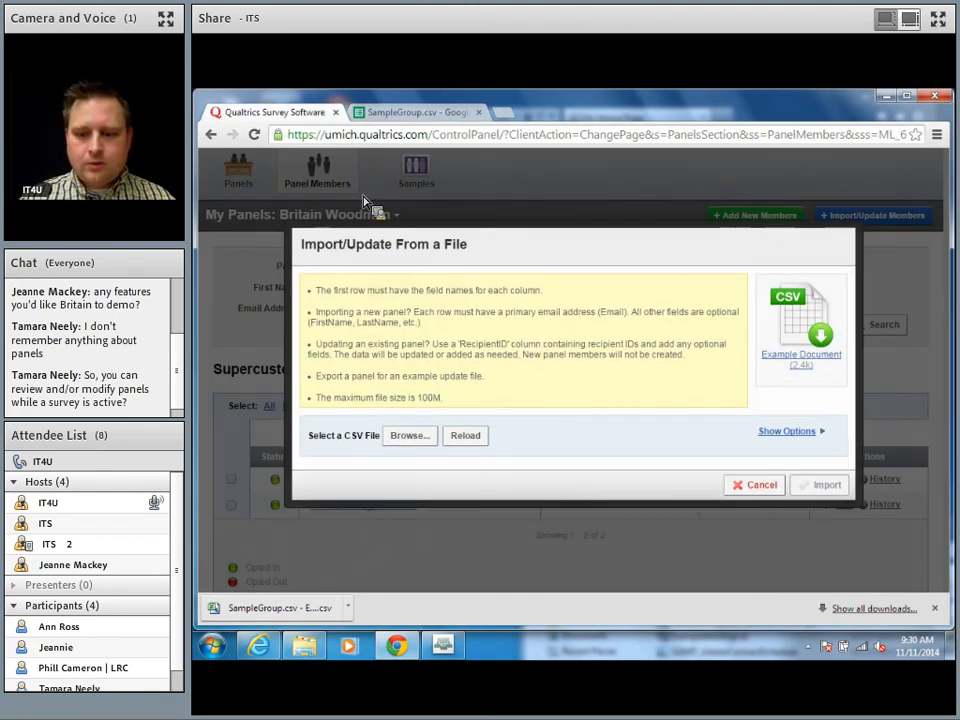
click(422, 438)
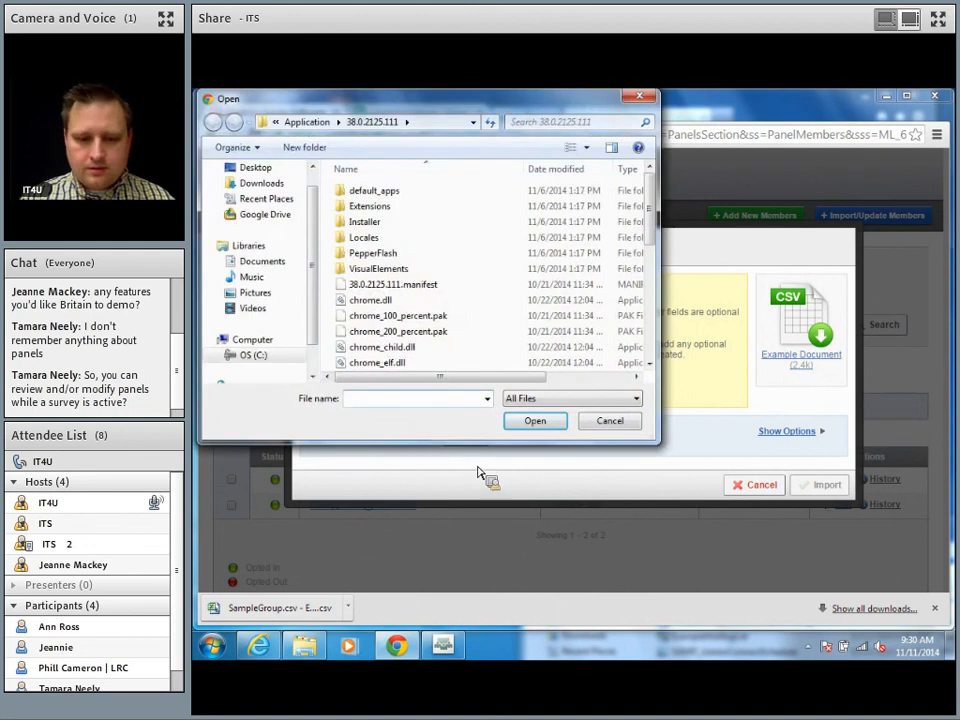
click(322, 644)
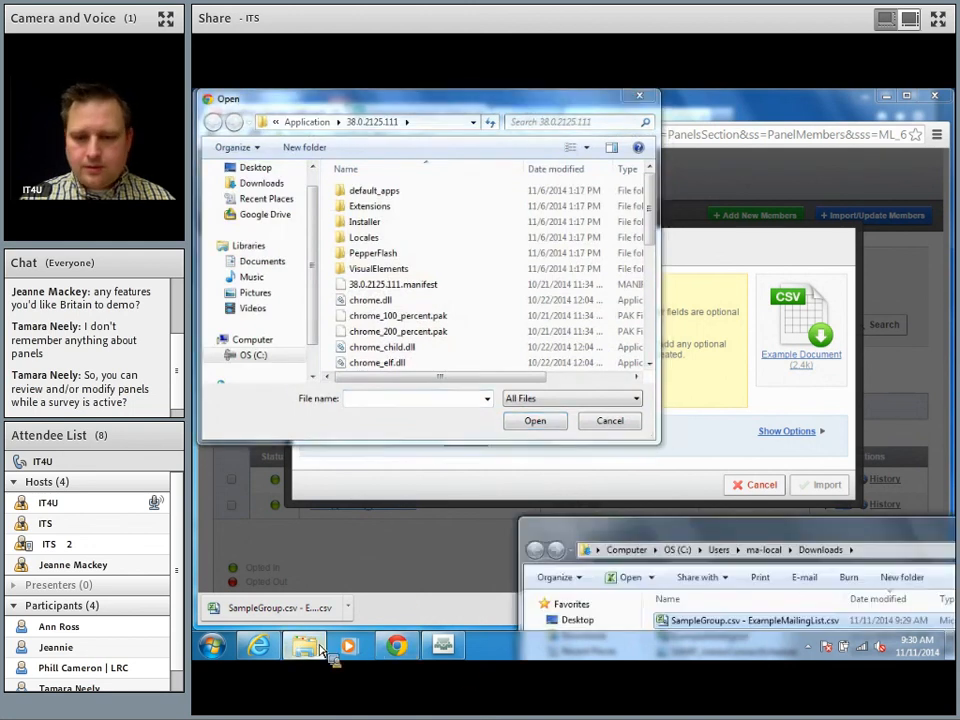
drag(580, 517, 789, 640)
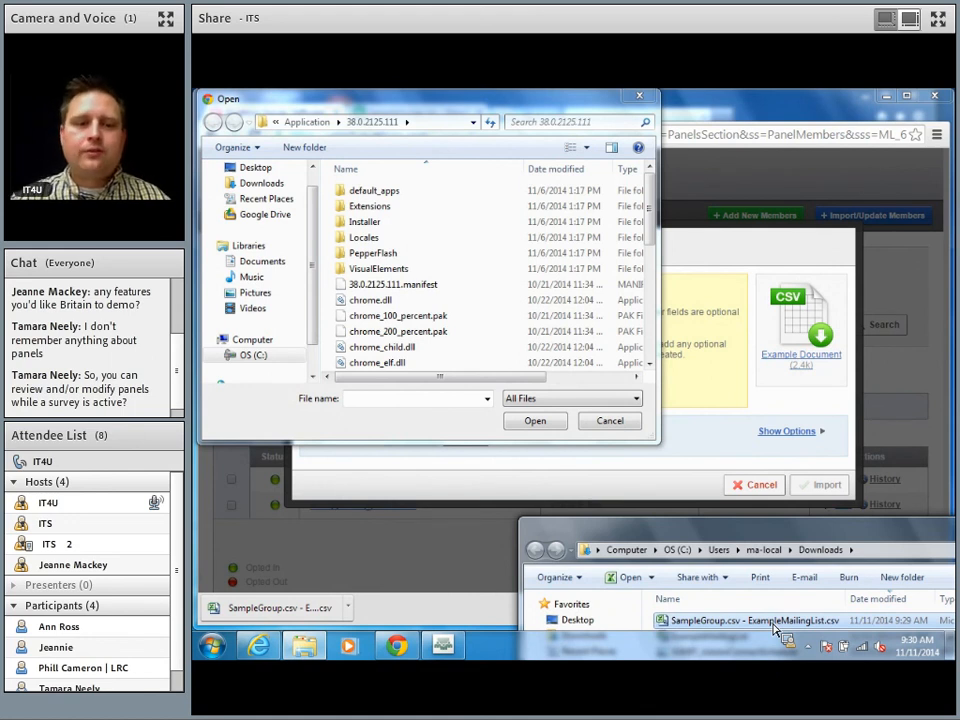
drag(778, 628, 262, 184)
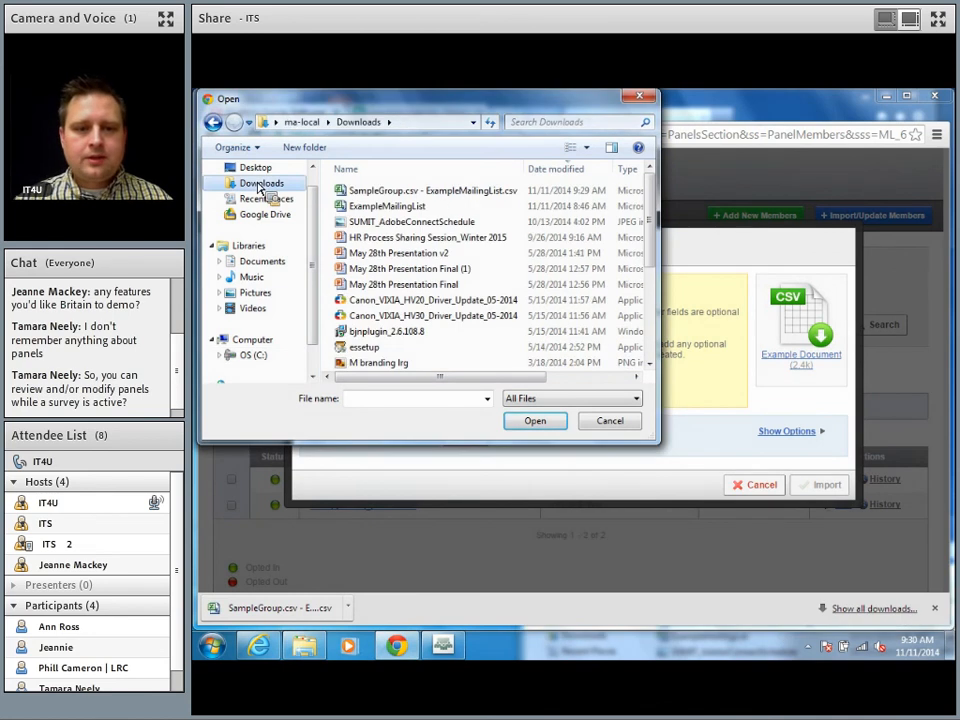
click(379, 191)
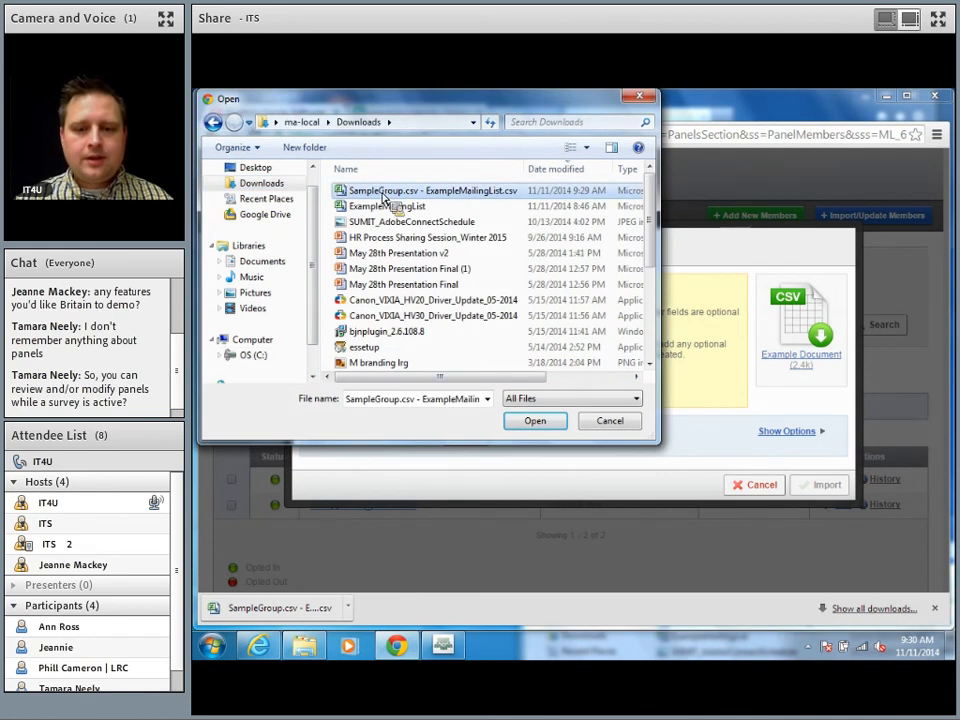
click(535, 420)
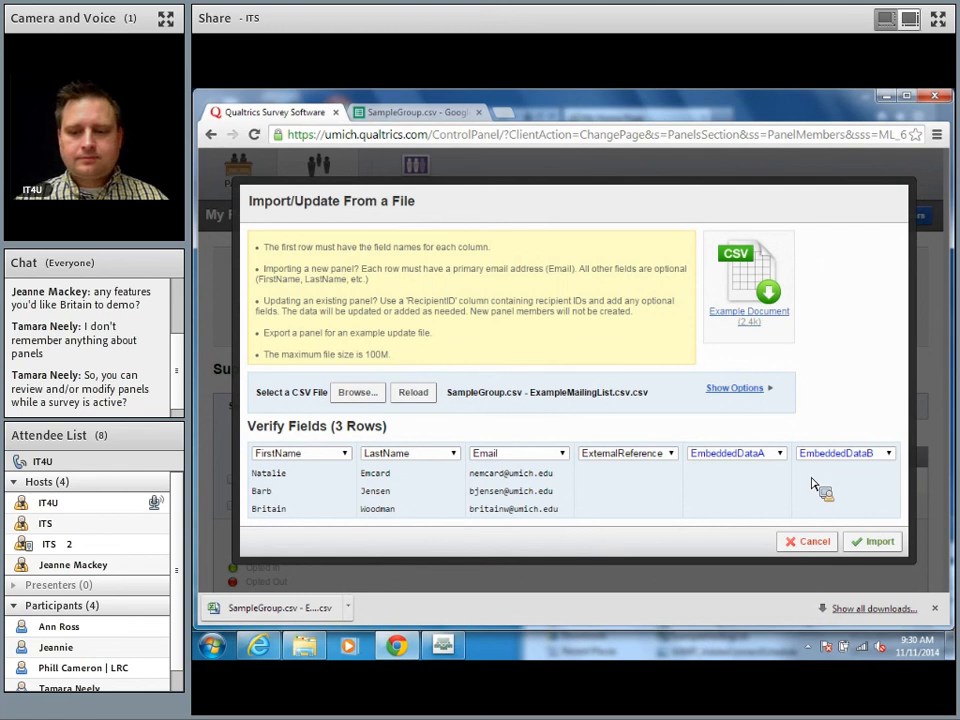
Step: Import the three previewed CSV members into the Supercustomers panel
click(875, 541)
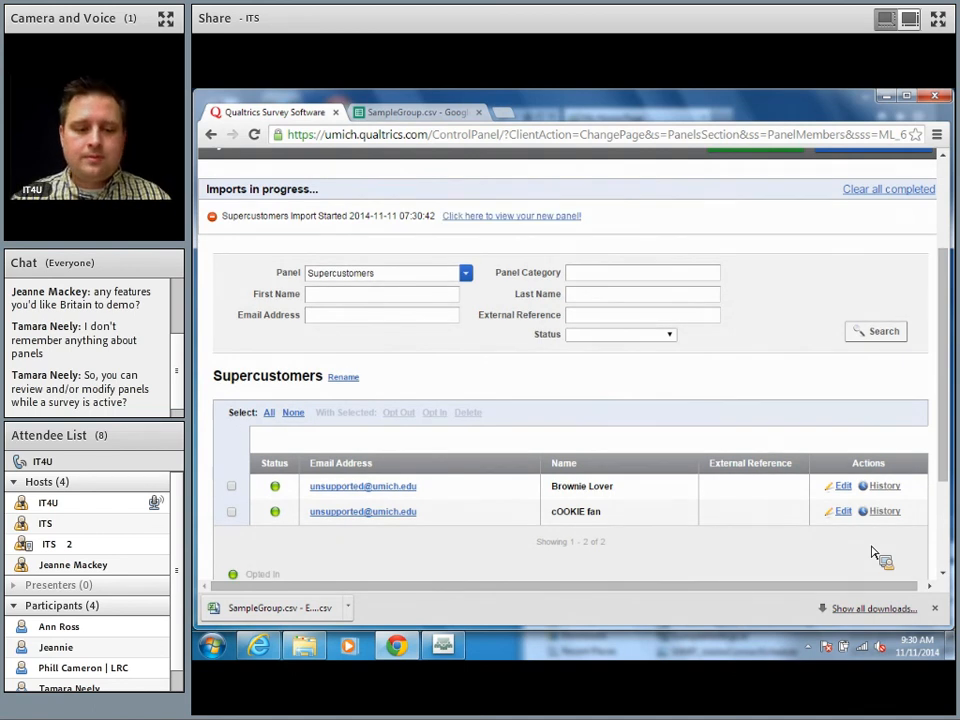
Step: Open the finished import's results and the updated Supercustomers panel
scroll(872, 553, down, 3)
scroll(872, 553, up, 3)
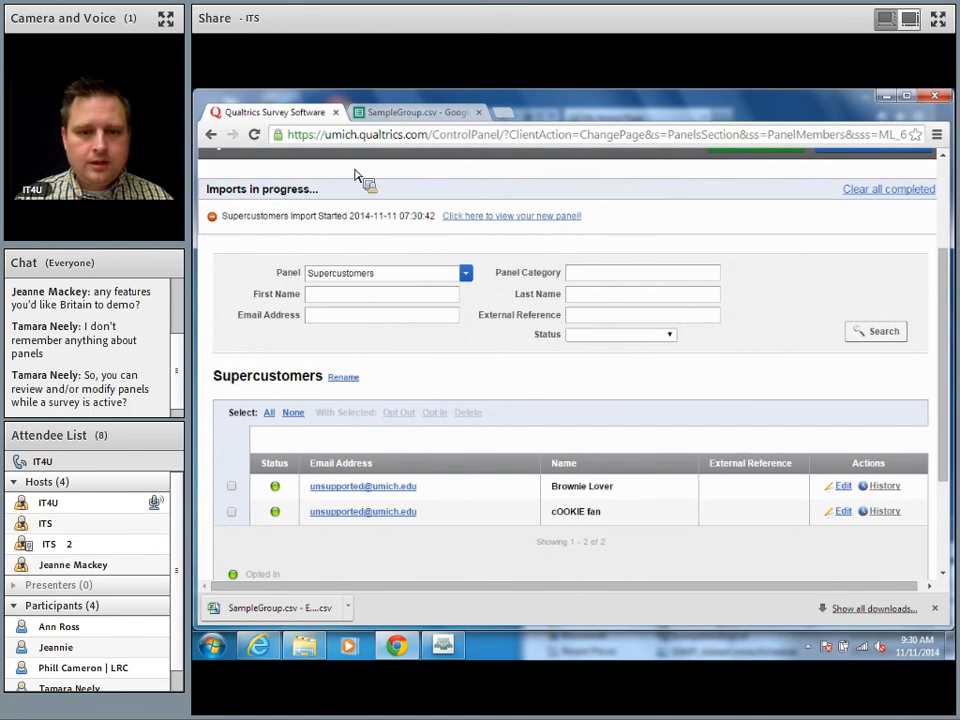
click(495, 222)
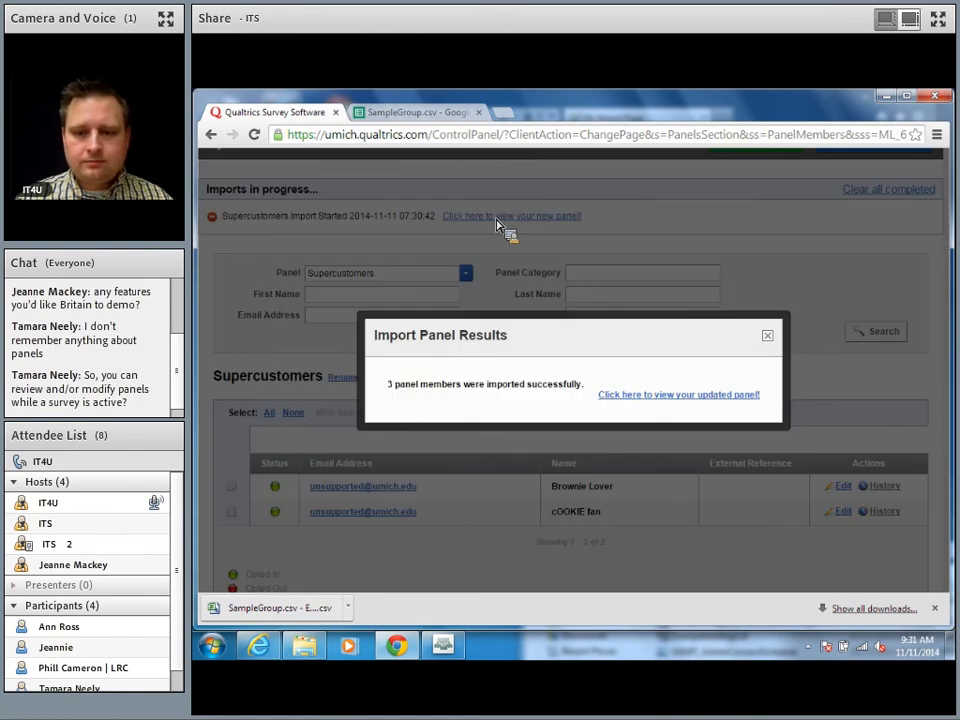
click(744, 397)
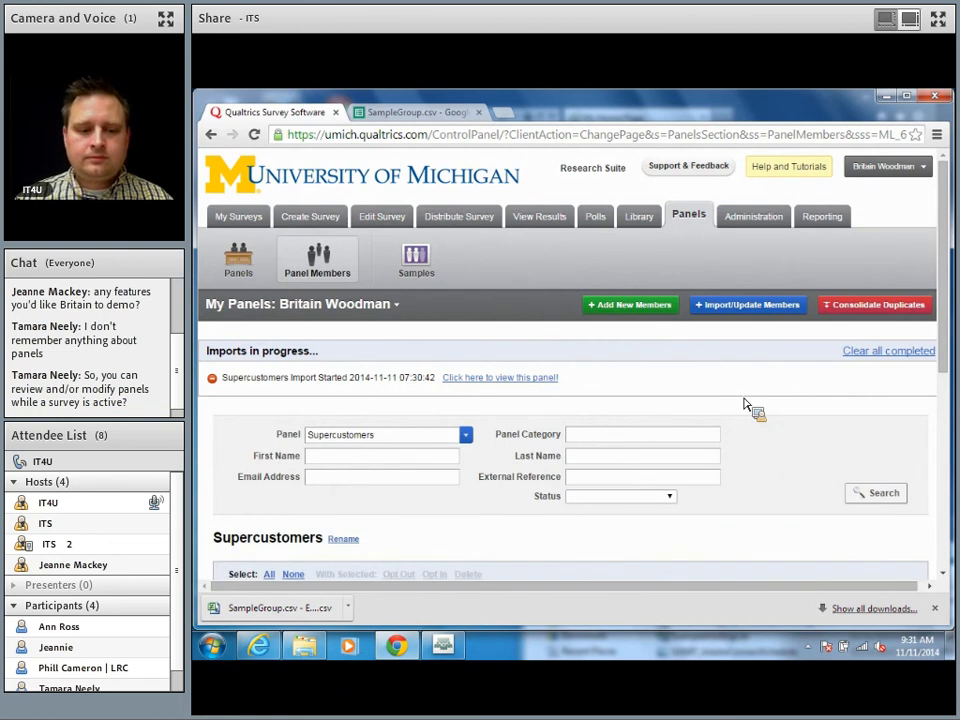
Step: Check that the three imported members are listed, then stop screen sharing in Adobe Connect
scroll(743, 404, down, 1)
scroll(743, 404, down, 2)
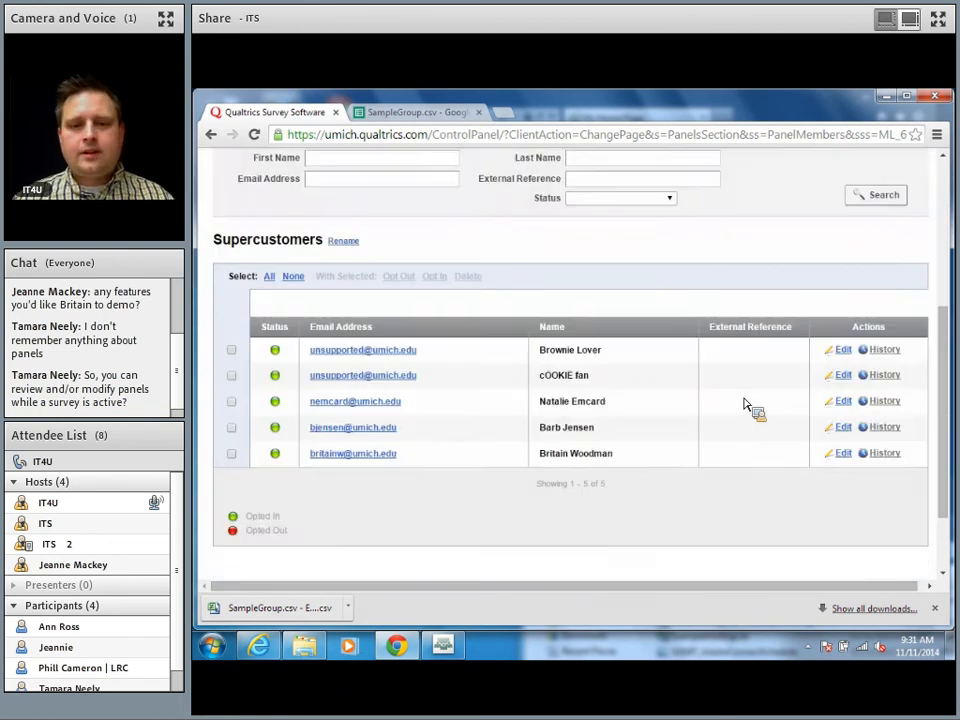
scroll(743, 404, up, 1)
scroll(744, 404, up, 1)
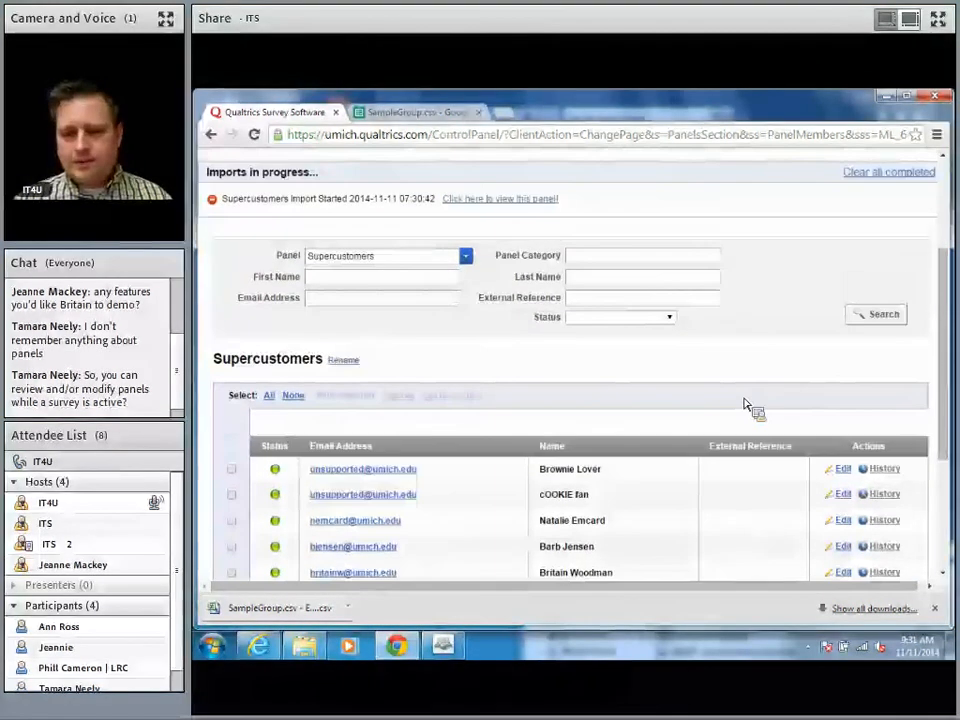
scroll(744, 404, up, 1)
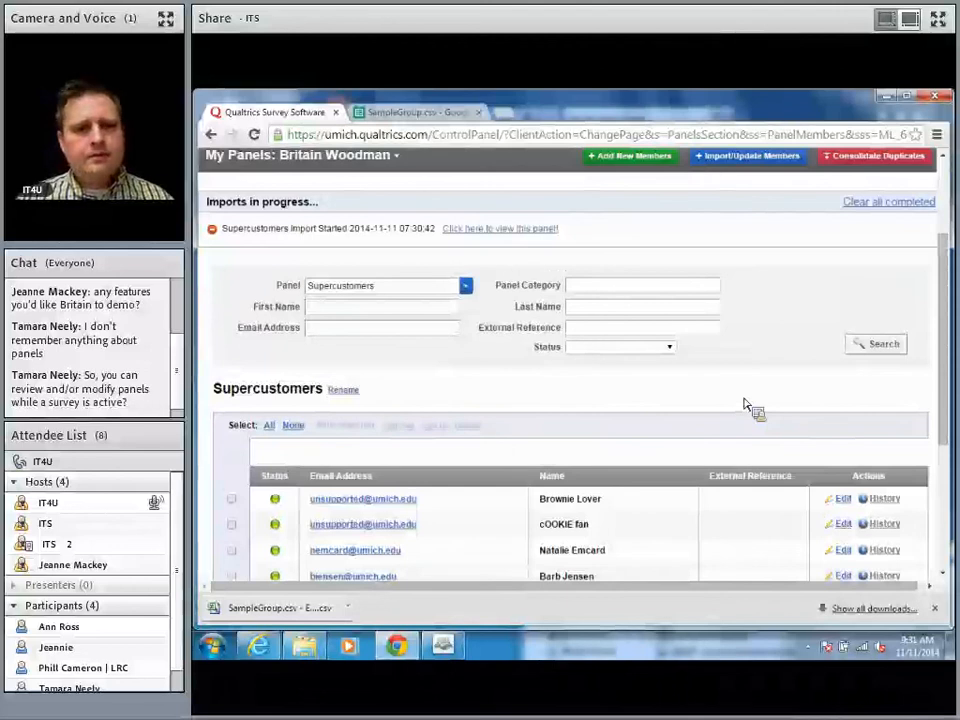
scroll(743, 404, up, 3)
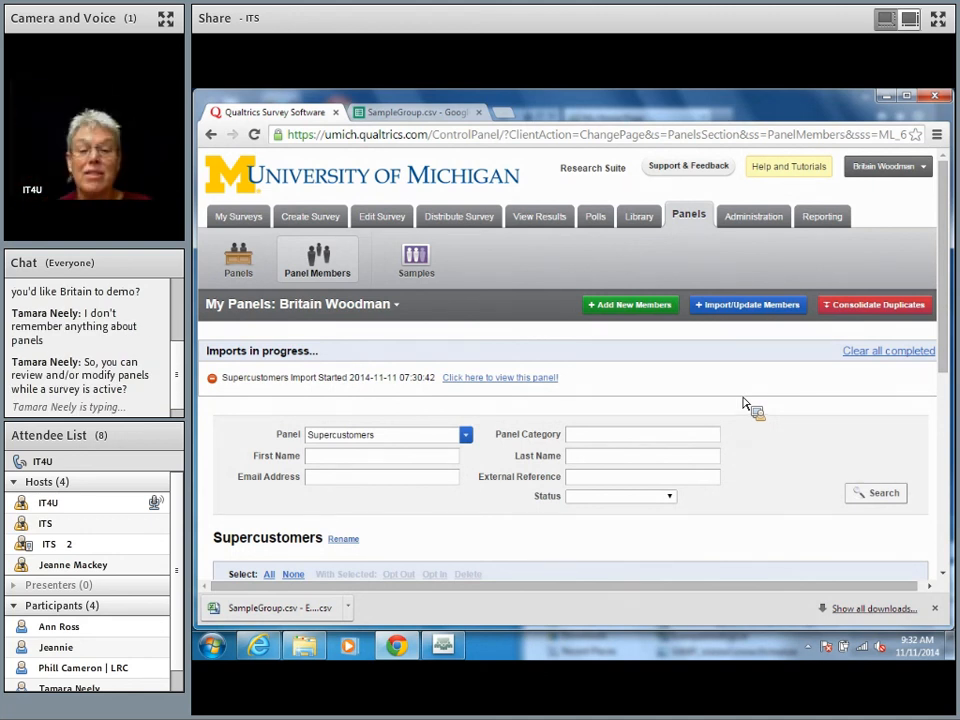
click(445, 650)
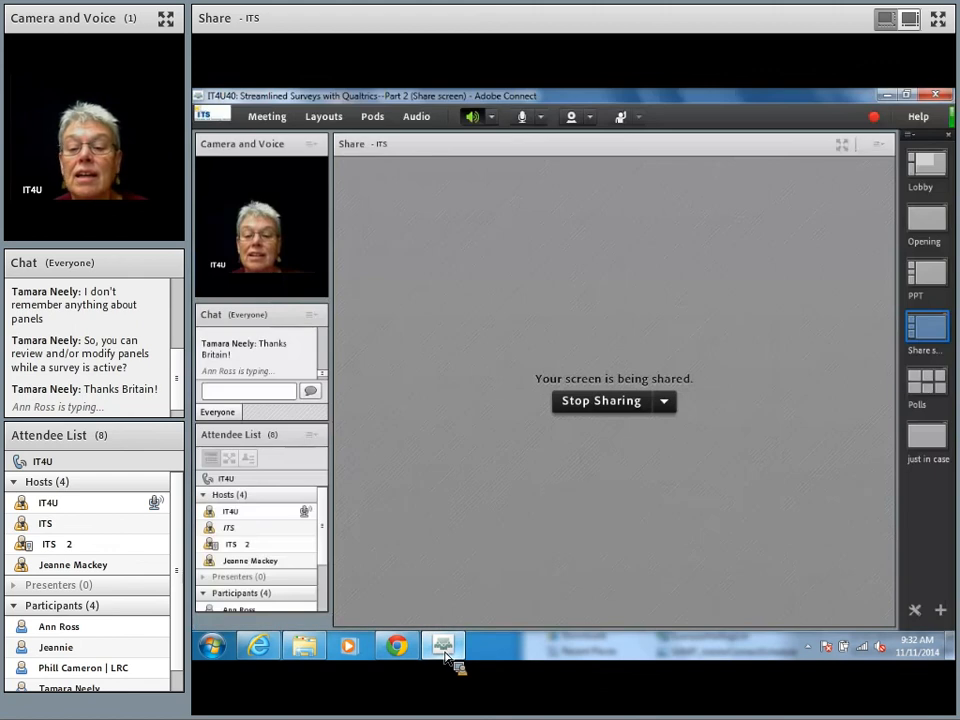
click(601, 399)
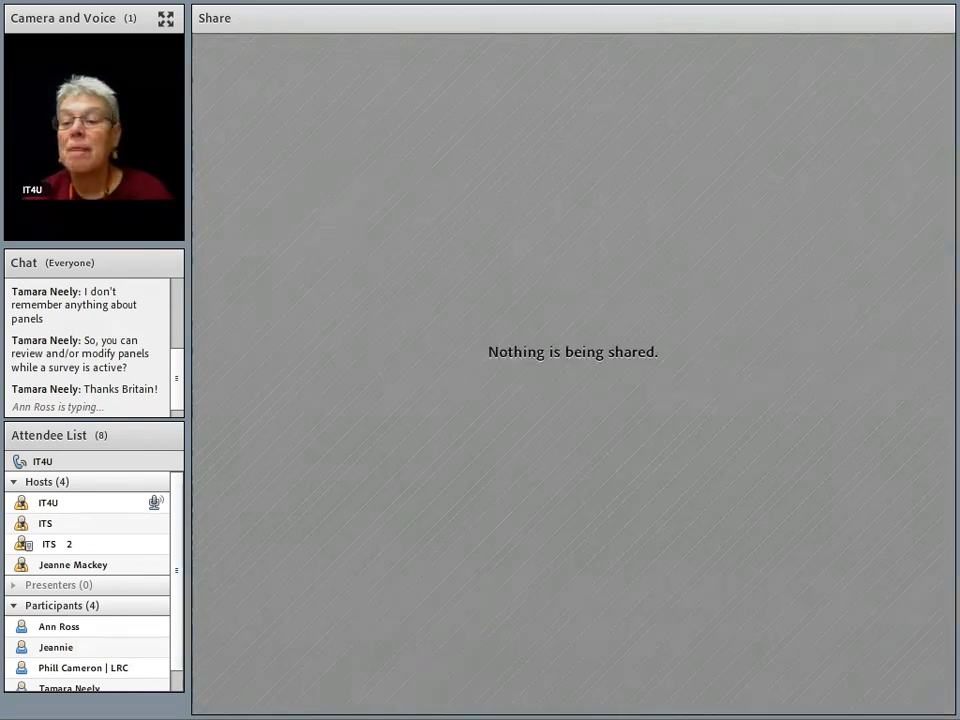